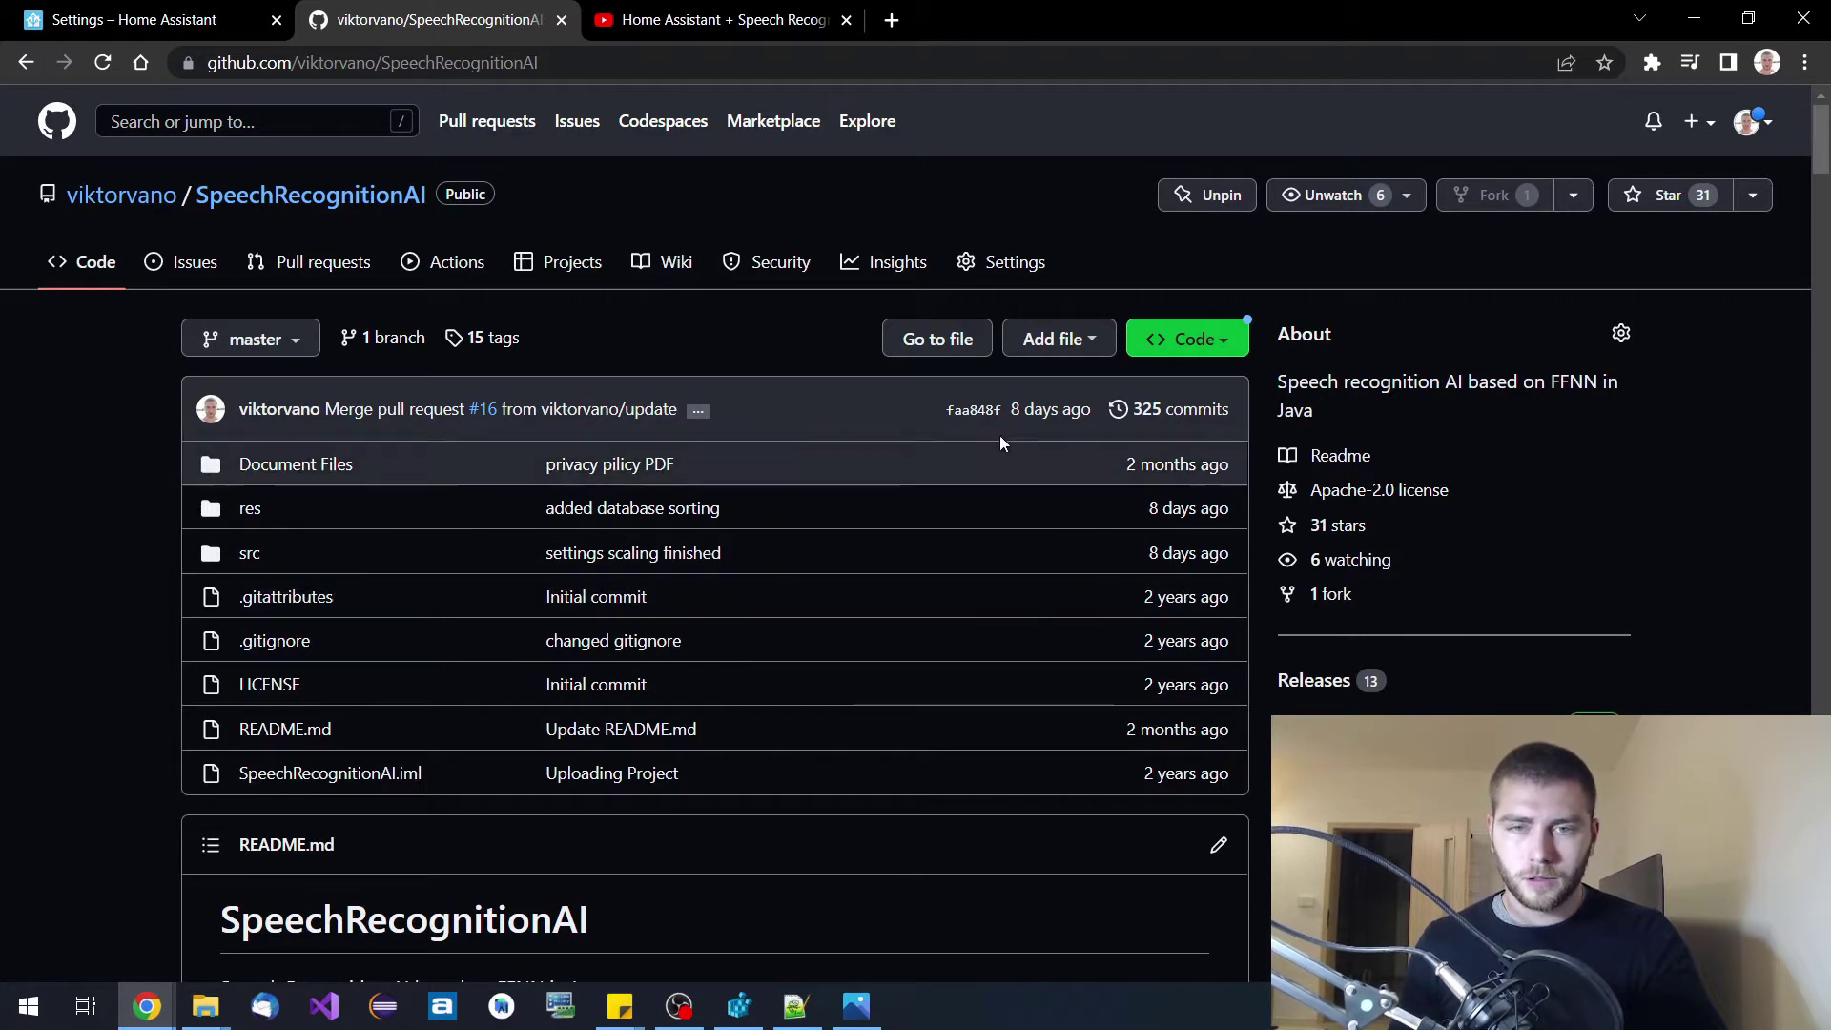
Download SpeechRecognitionAI.jar from the assets of the latest v20221112 release.
{"action": "scroll", "coordinate": [759, 479], "scroll_direction": "down", "scroll_amount": 2}
{"action": "scroll", "coordinate": [759, 489], "scroll_direction": "down", "scroll_amount": 4}
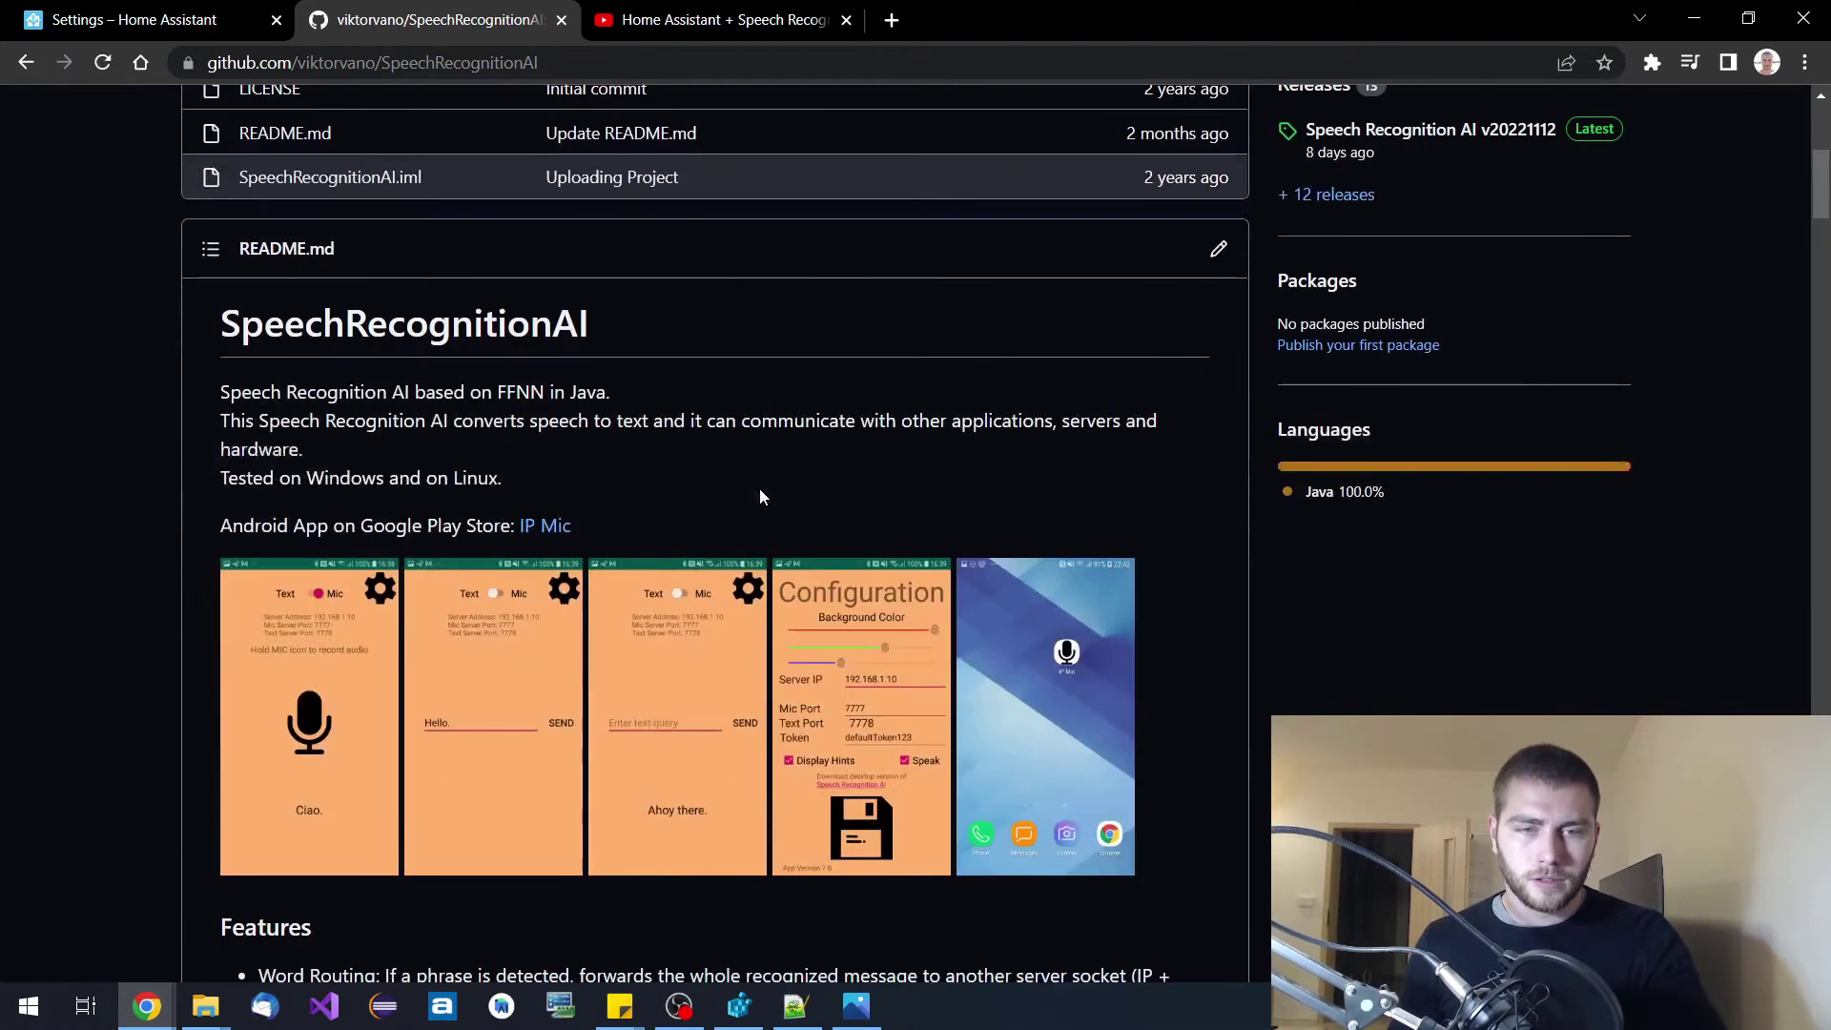
{"action": "scroll", "coordinate": [759, 489], "scroll_direction": "up", "scroll_amount": 5}
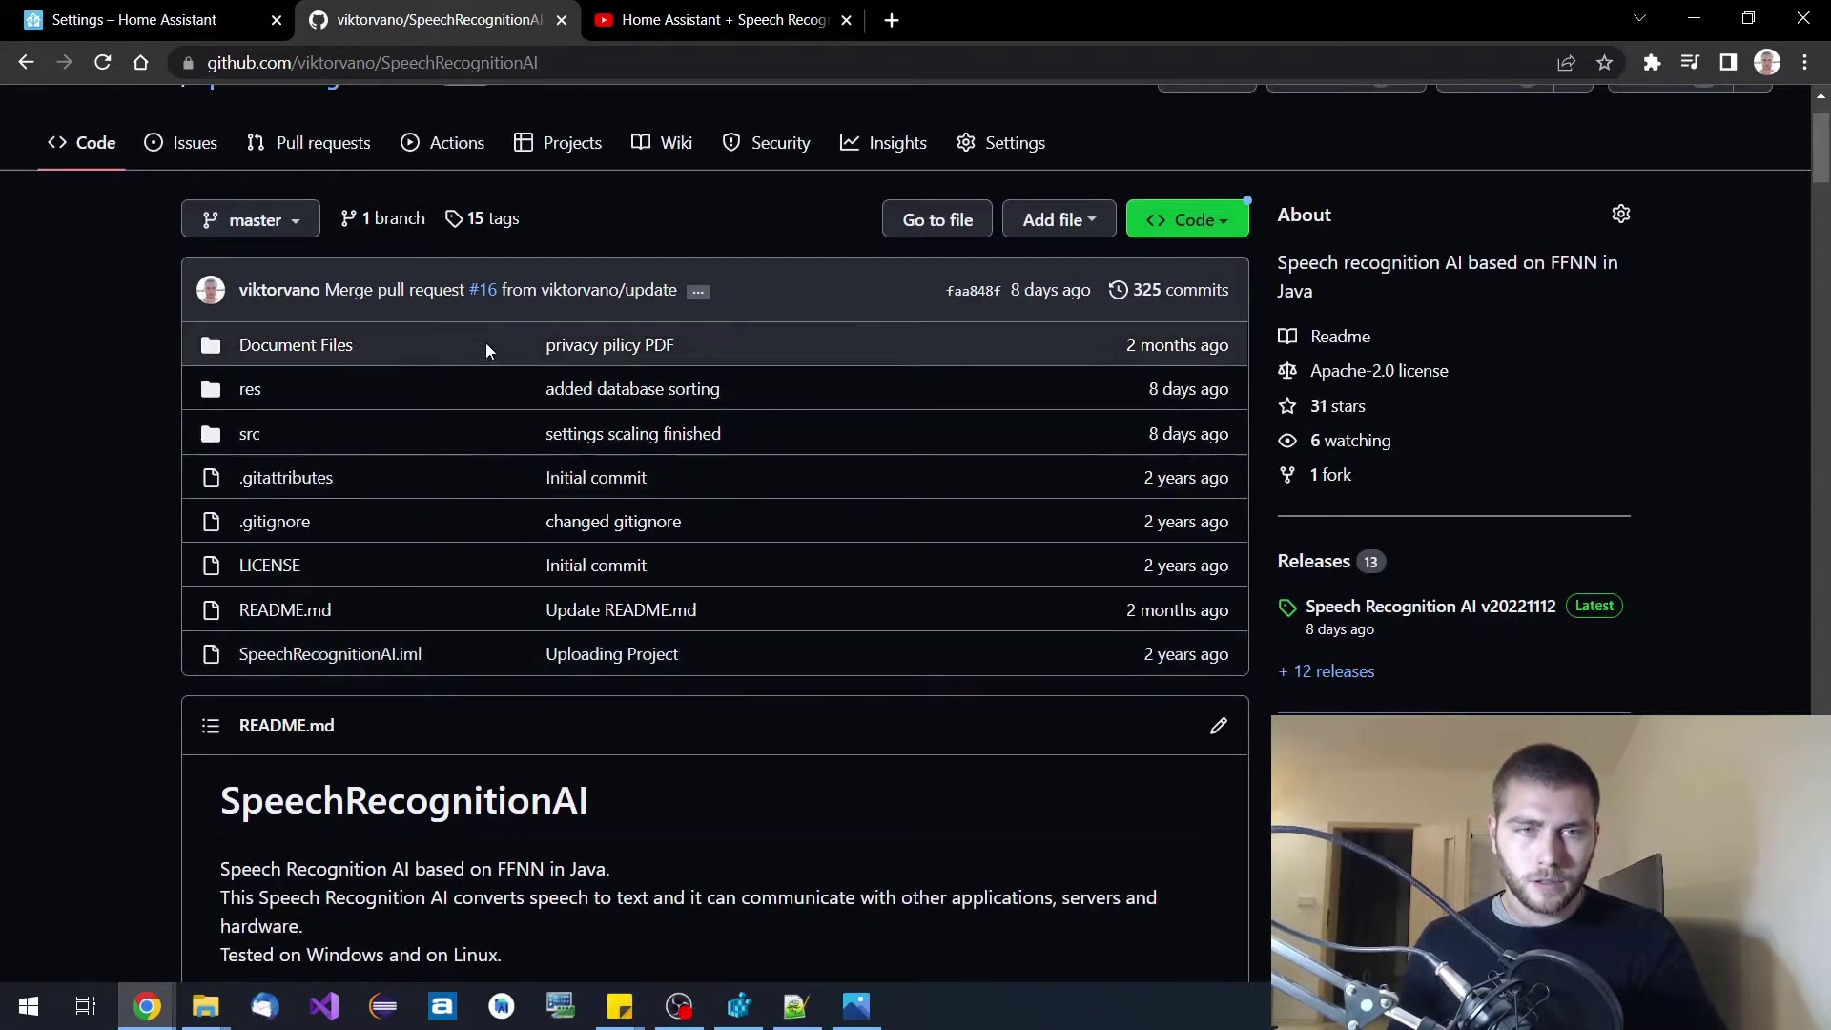
{"action": "scroll", "coordinate": [485, 341], "scroll_direction": "up", "scroll_amount": 1}
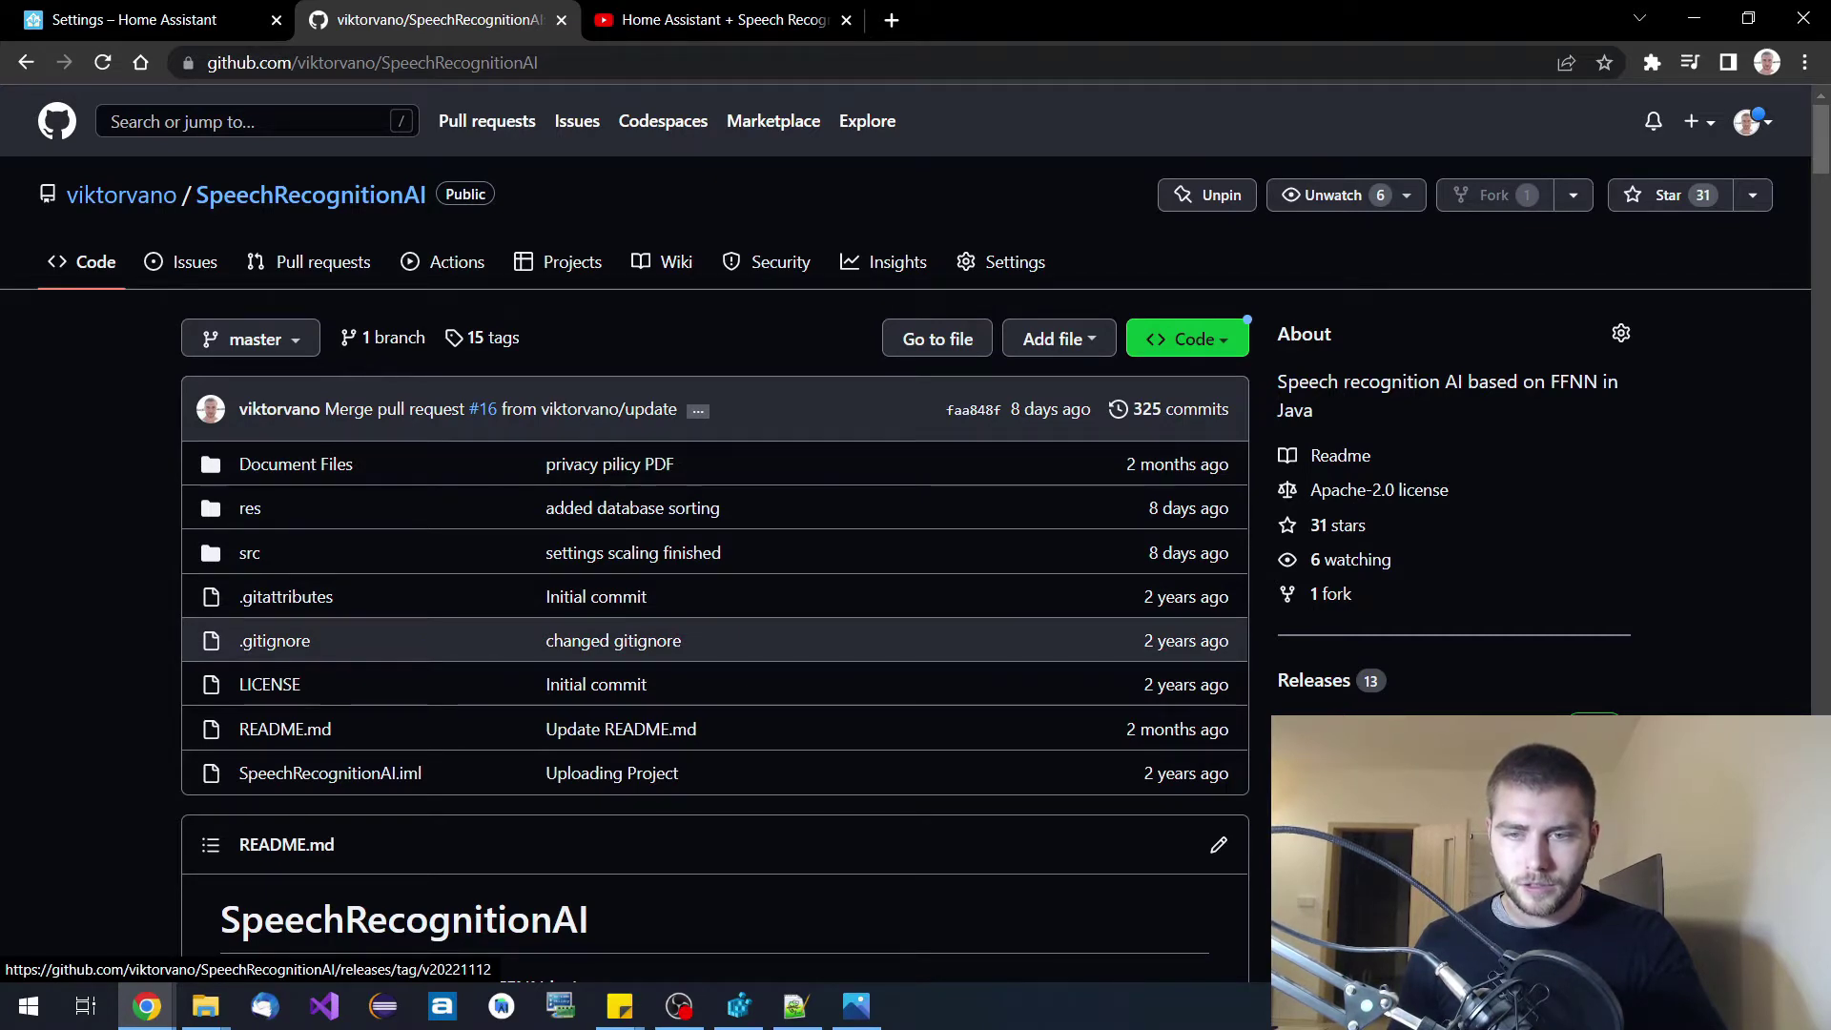
{"action": "left_click", "coordinate": [1335, 736]}
{"action": "scroll", "coordinate": [947, 576], "scroll_direction": "down", "scroll_amount": 3}
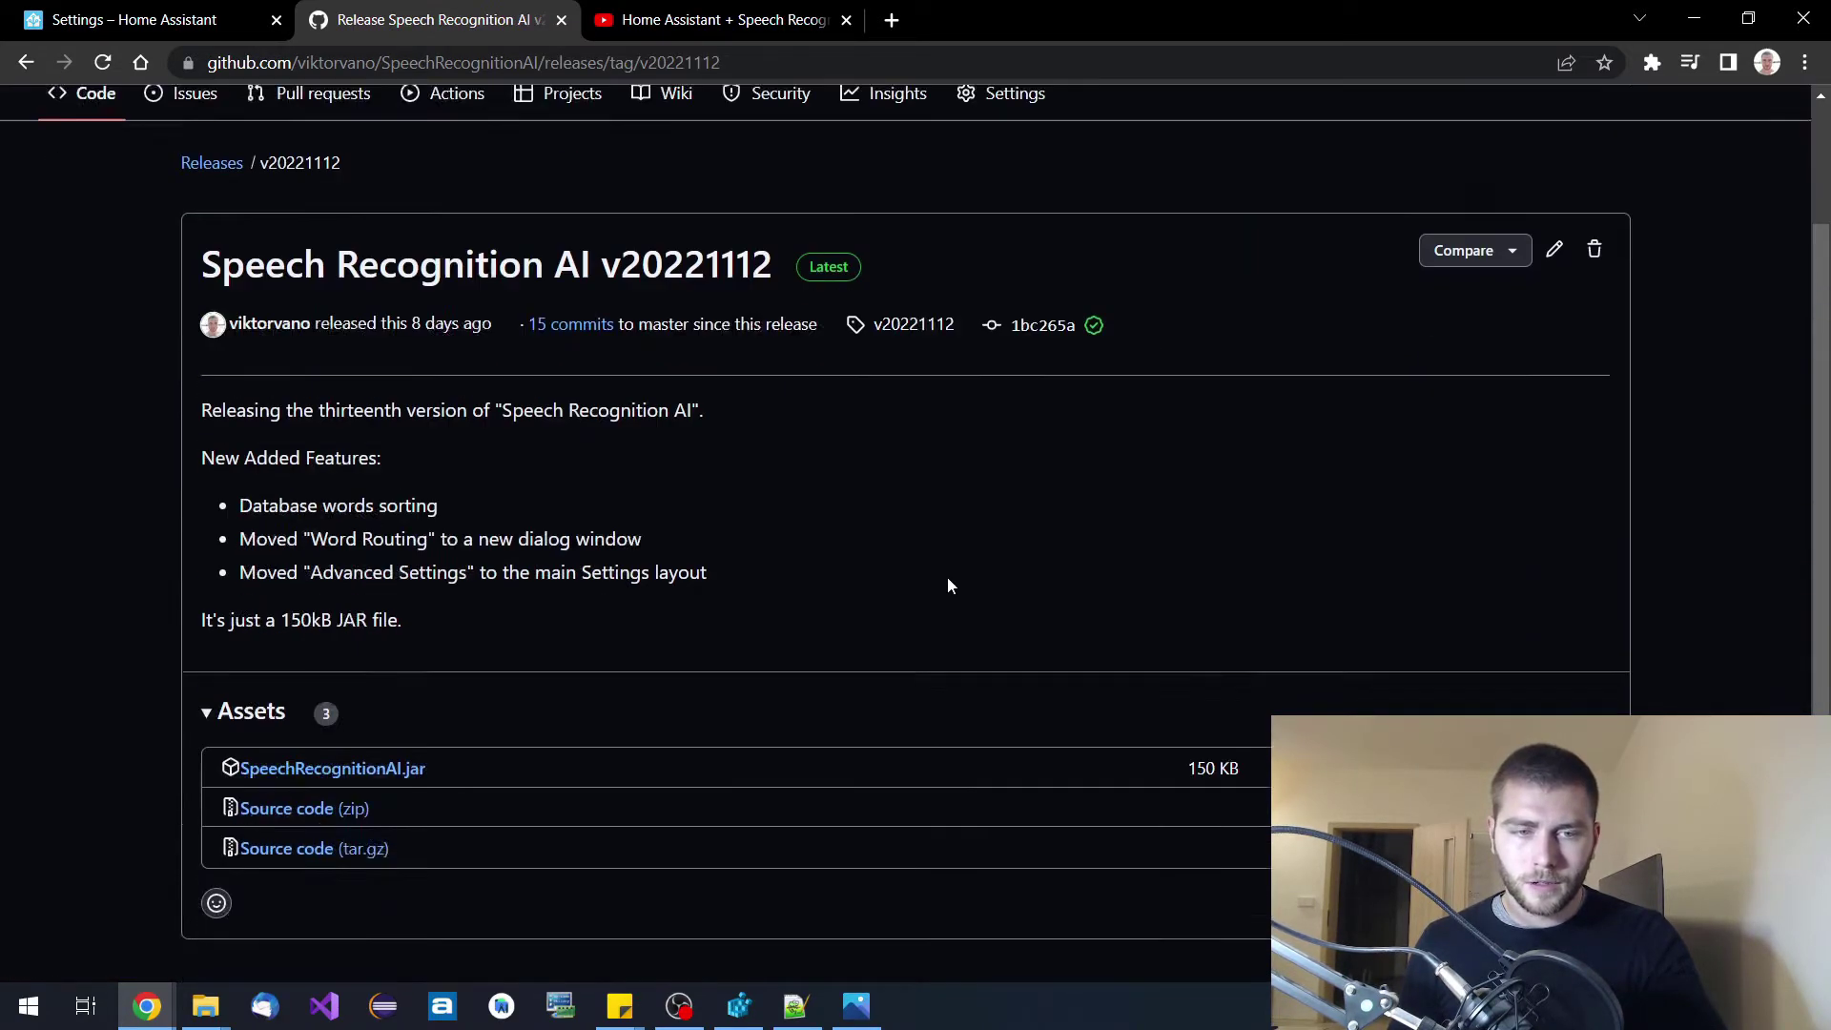
{"action": "left_click", "coordinate": [399, 629]}
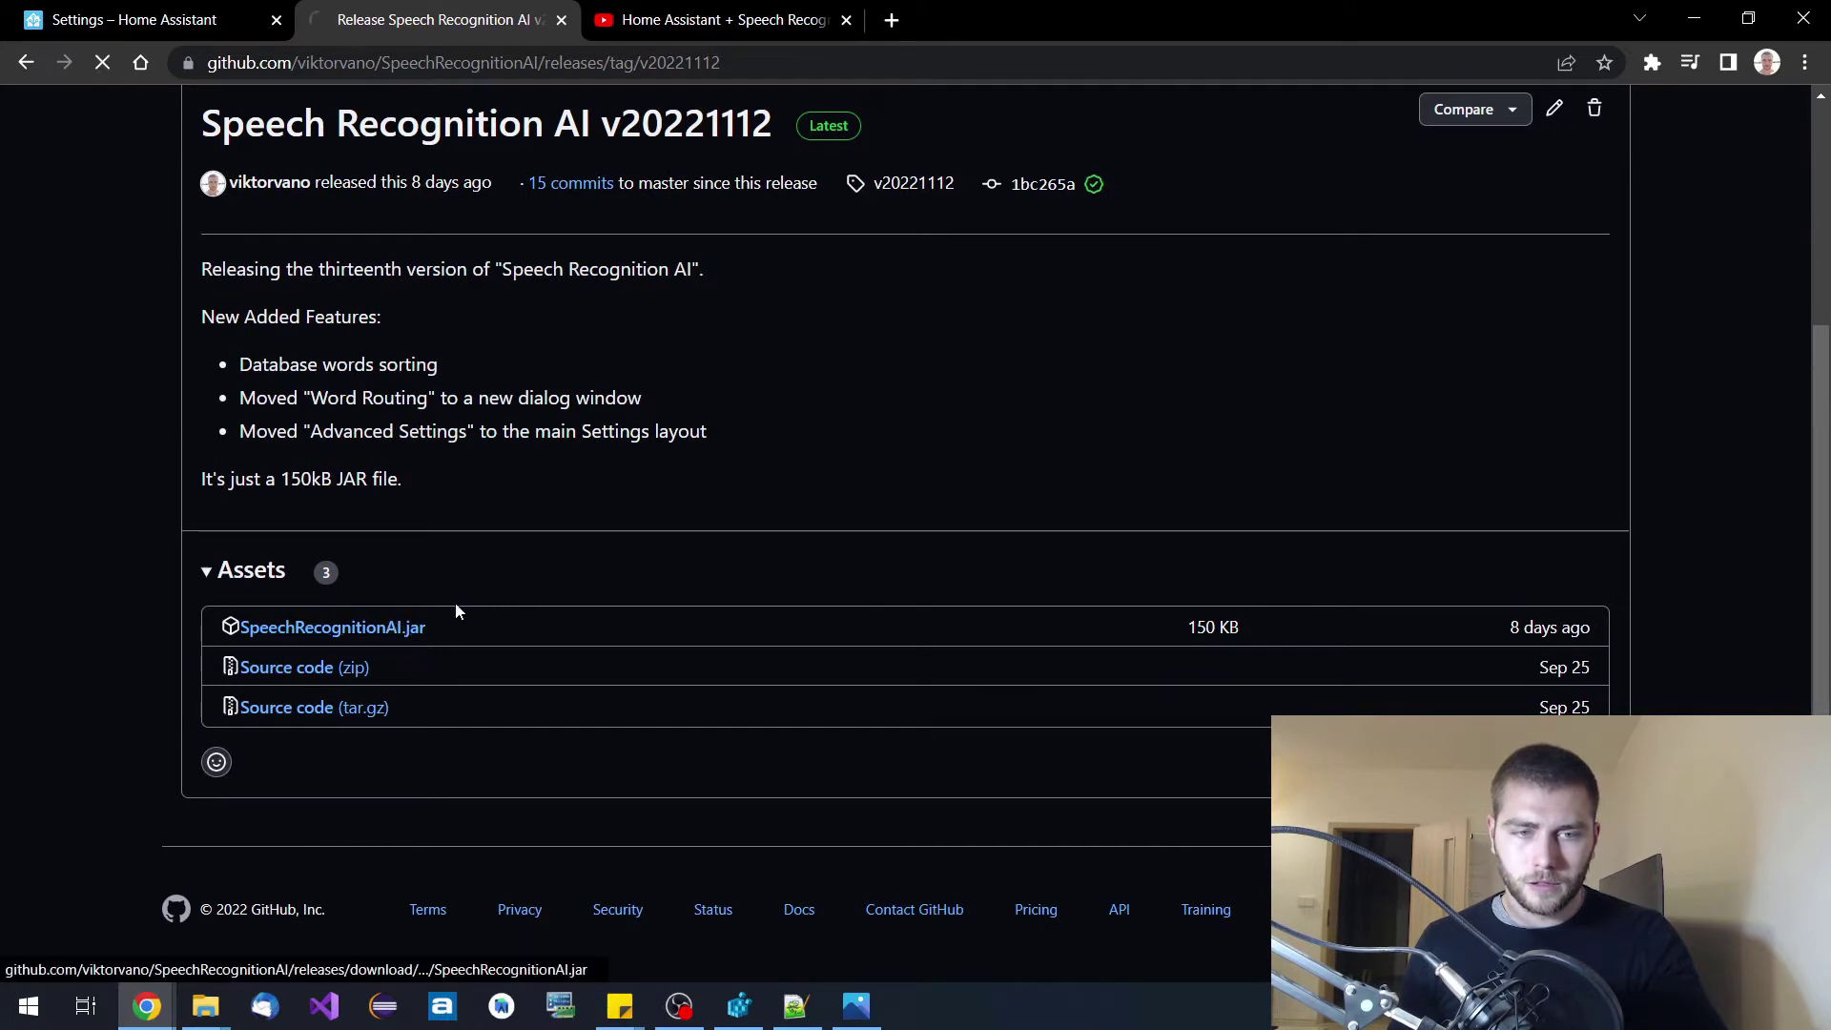
Go back from the release page to the repository's main page.
{"action": "scroll", "coordinate": [1017, 616], "scroll_direction": "up", "scroll_amount": 3}
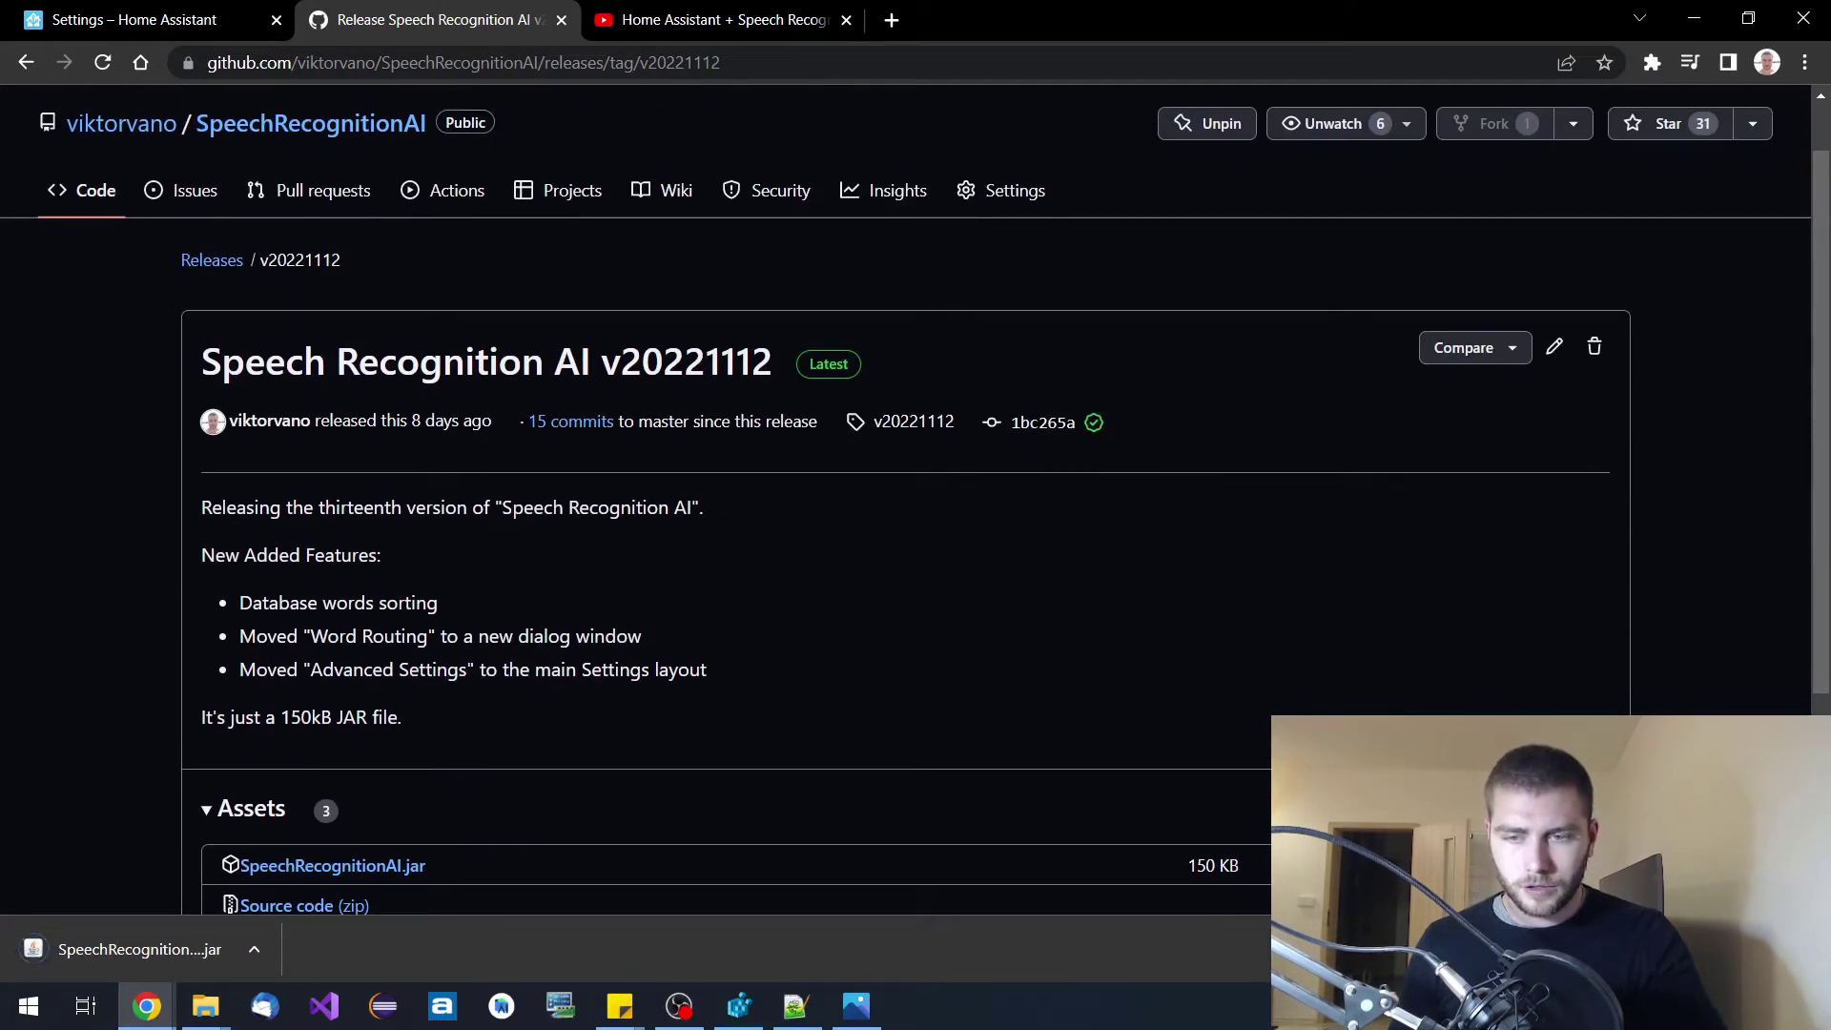
{"action": "scroll", "coordinate": [906, 476], "scroll_direction": "down", "scroll_amount": 1}
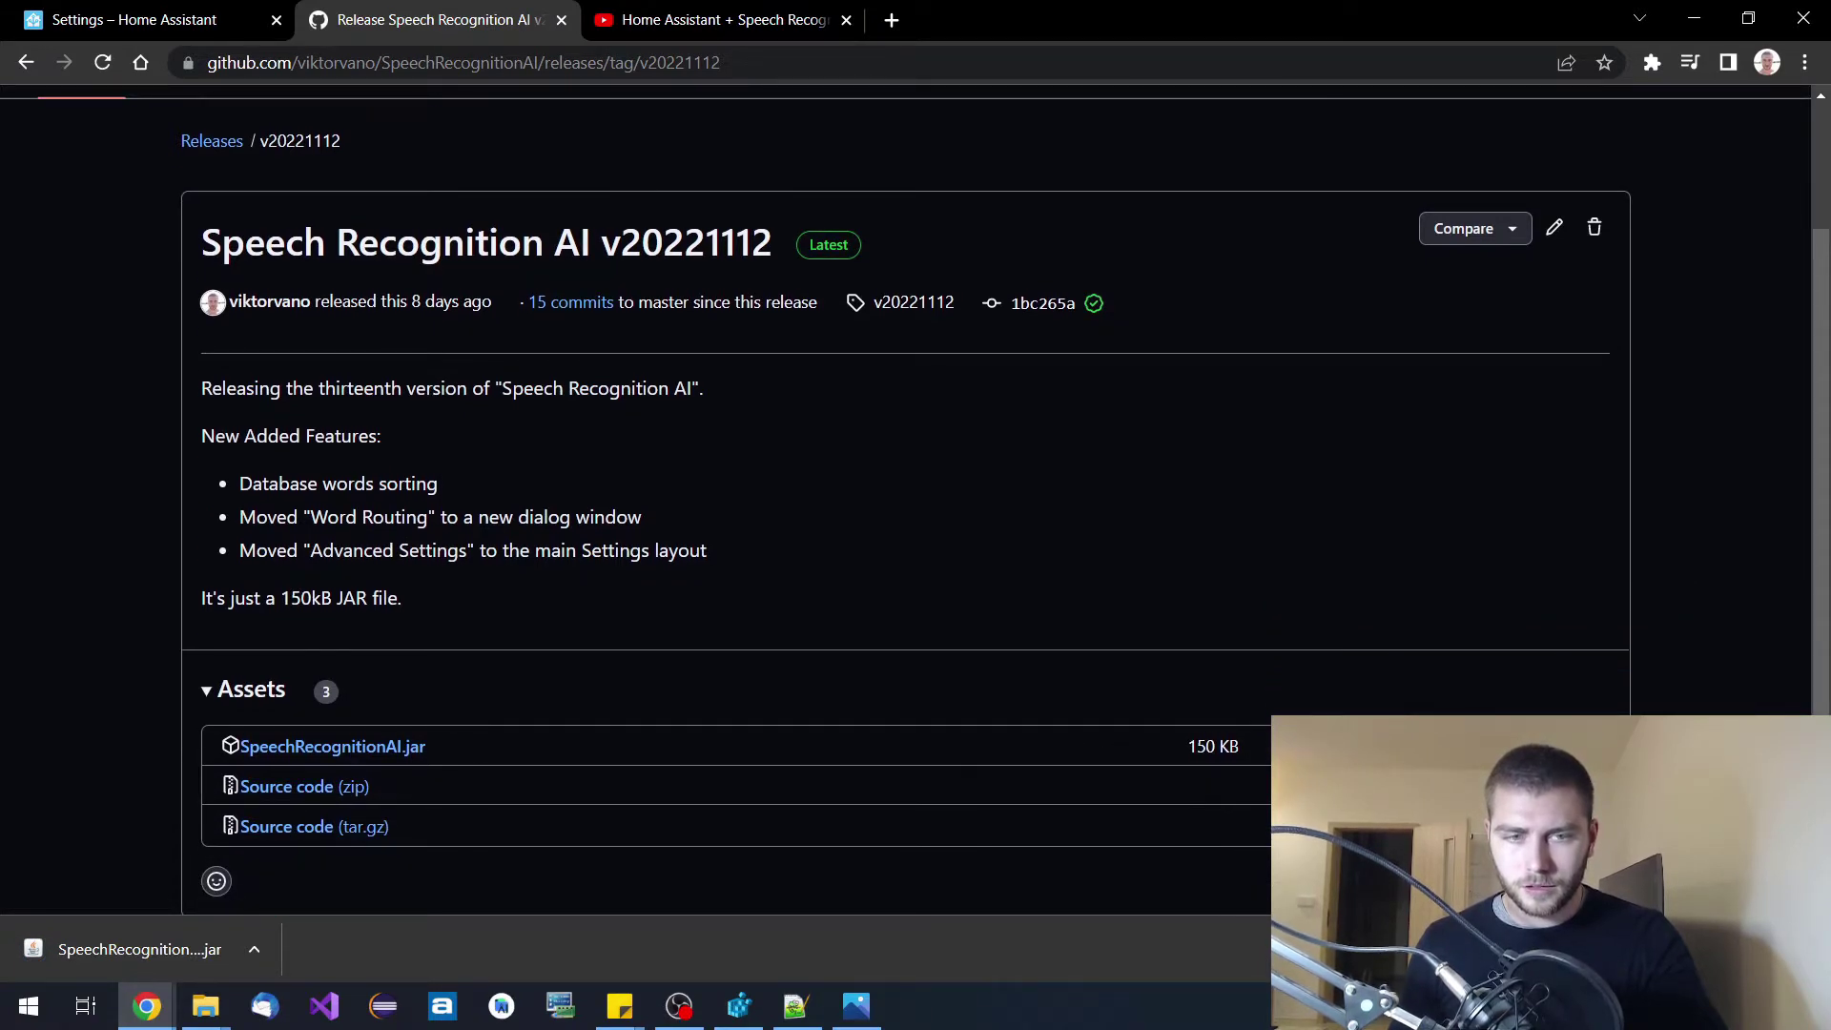
{"action": "scroll", "coordinate": [1022, 417], "scroll_direction": "up", "scroll_amount": 2}
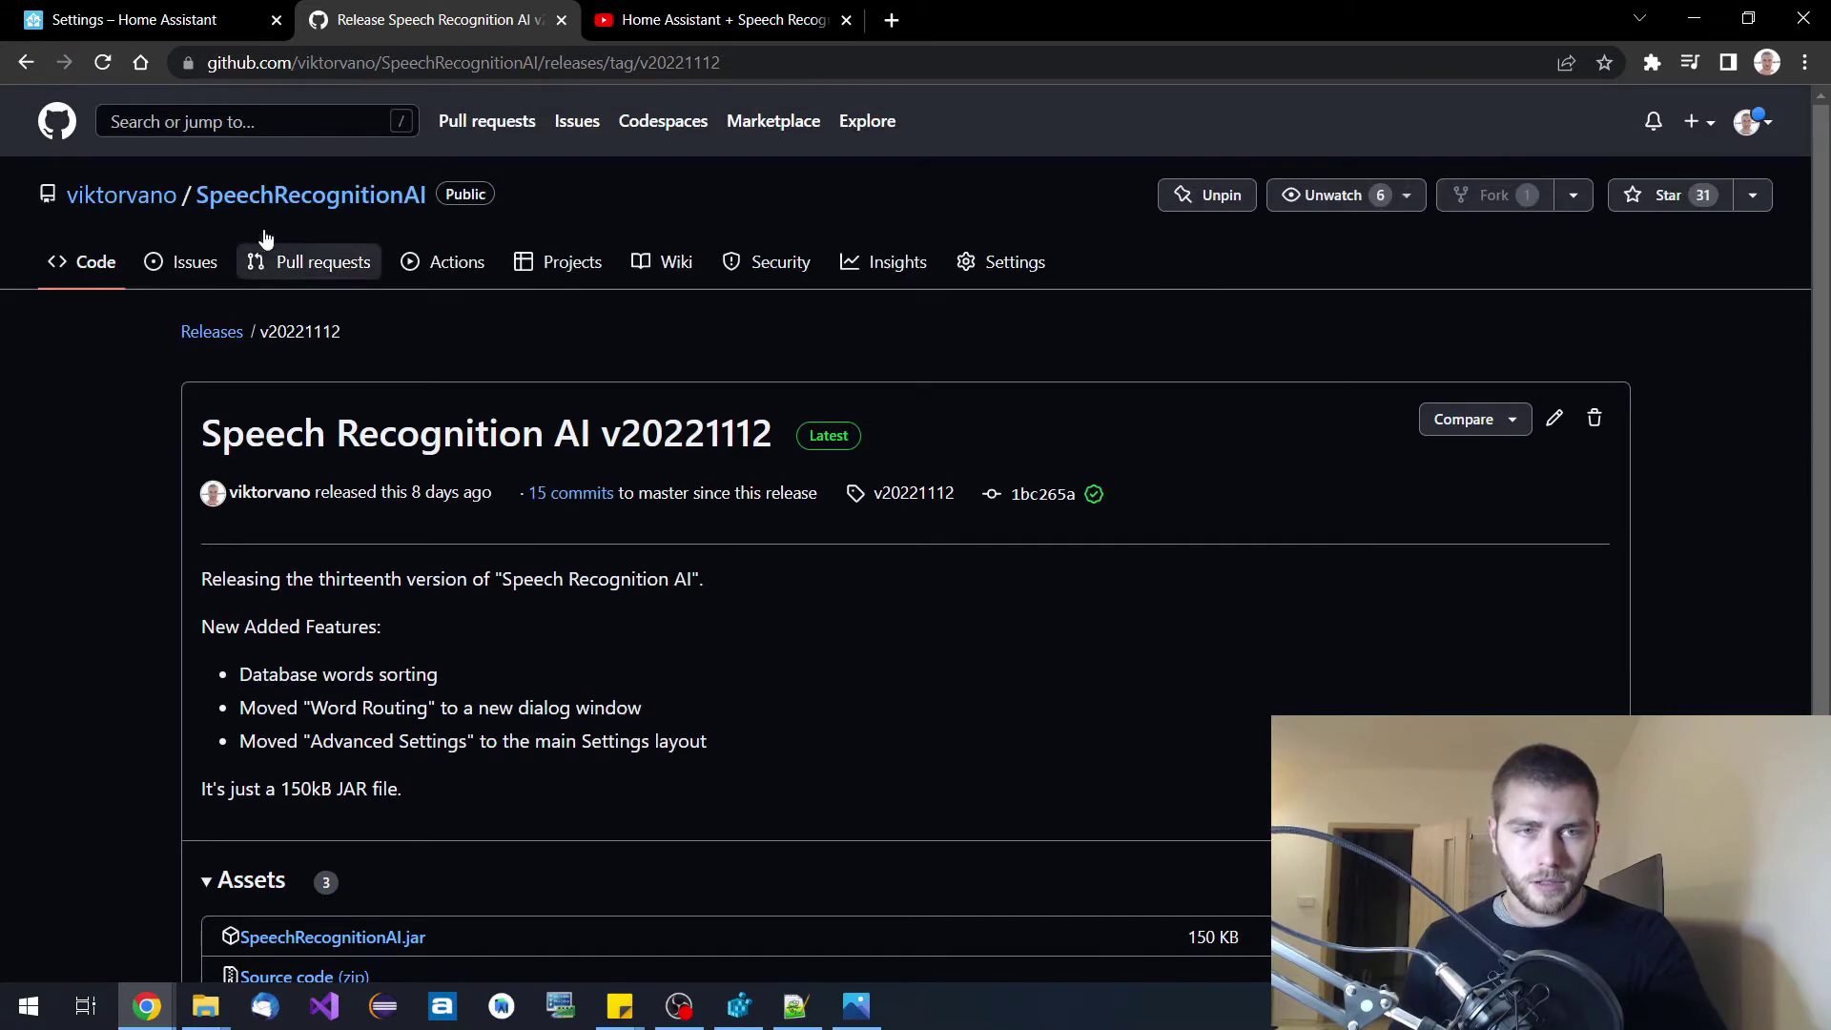
{"action": "left_click", "coordinate": [294, 212]}
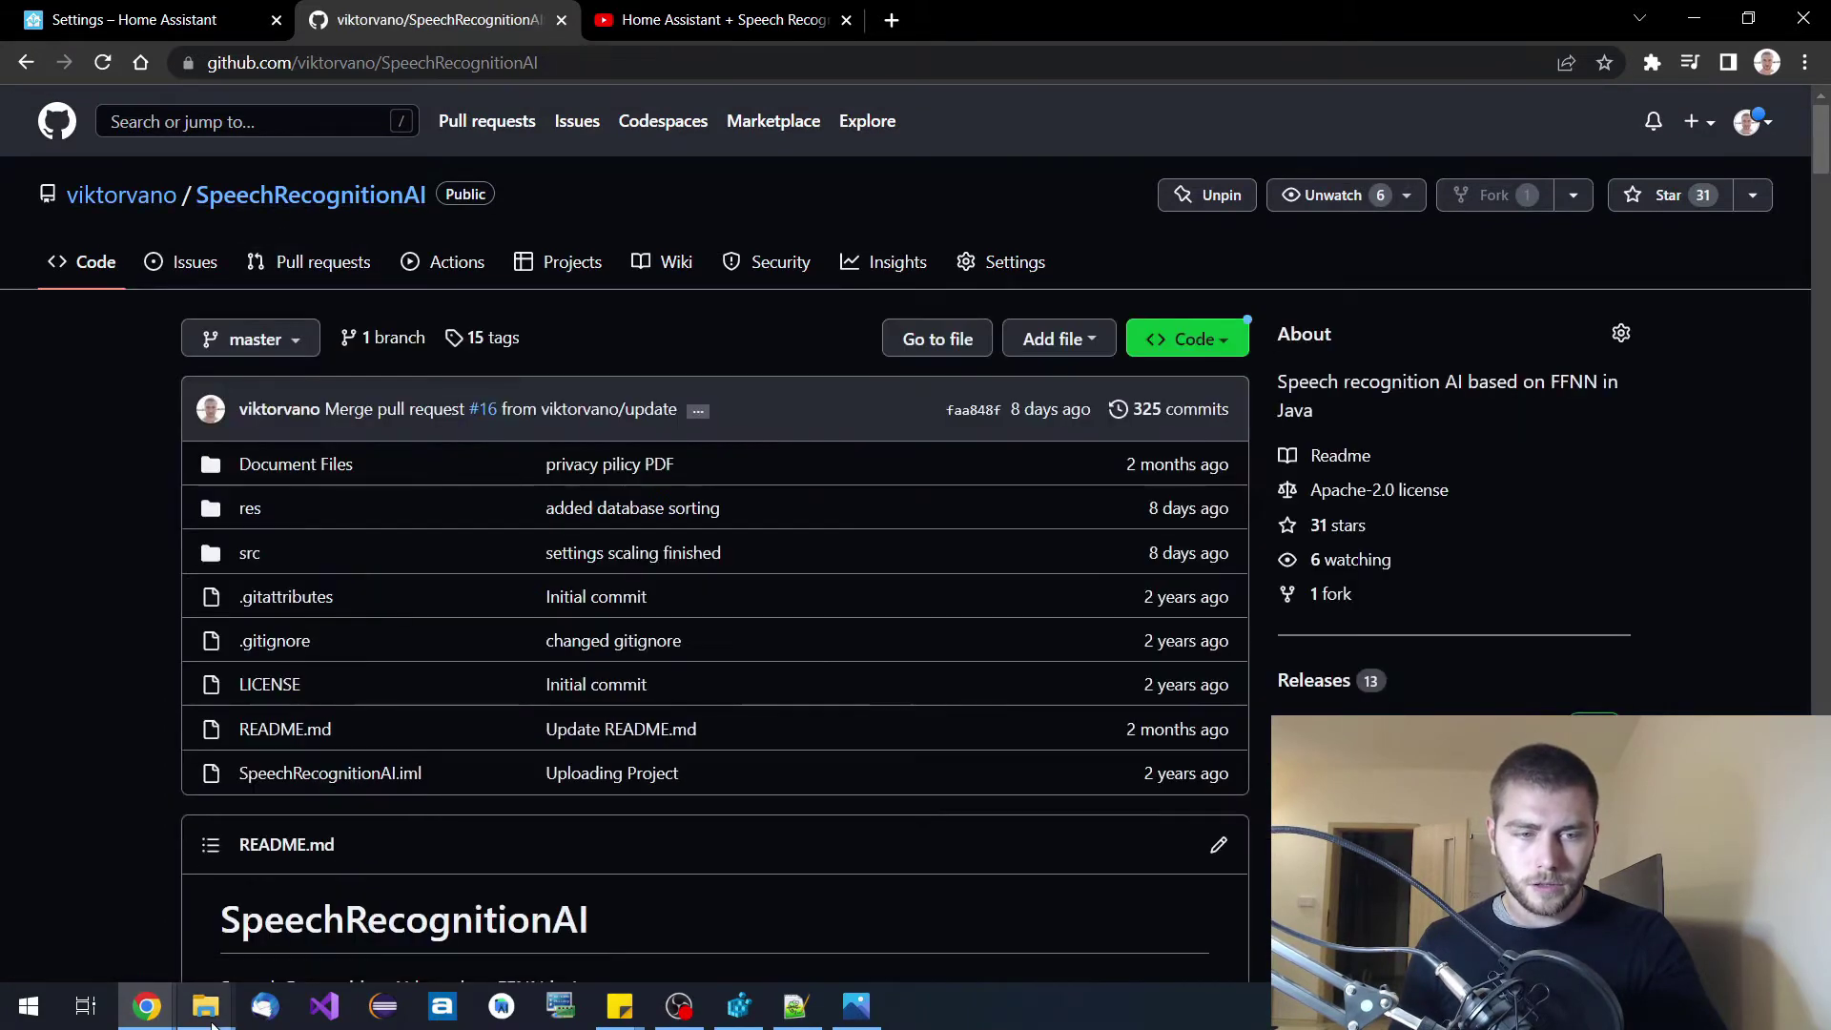
Show D:\Program Files\Java with its JDK folders next to the Speech Recognition AI folder.
{"action": "mouse_move", "coordinate": [218, 1006]}
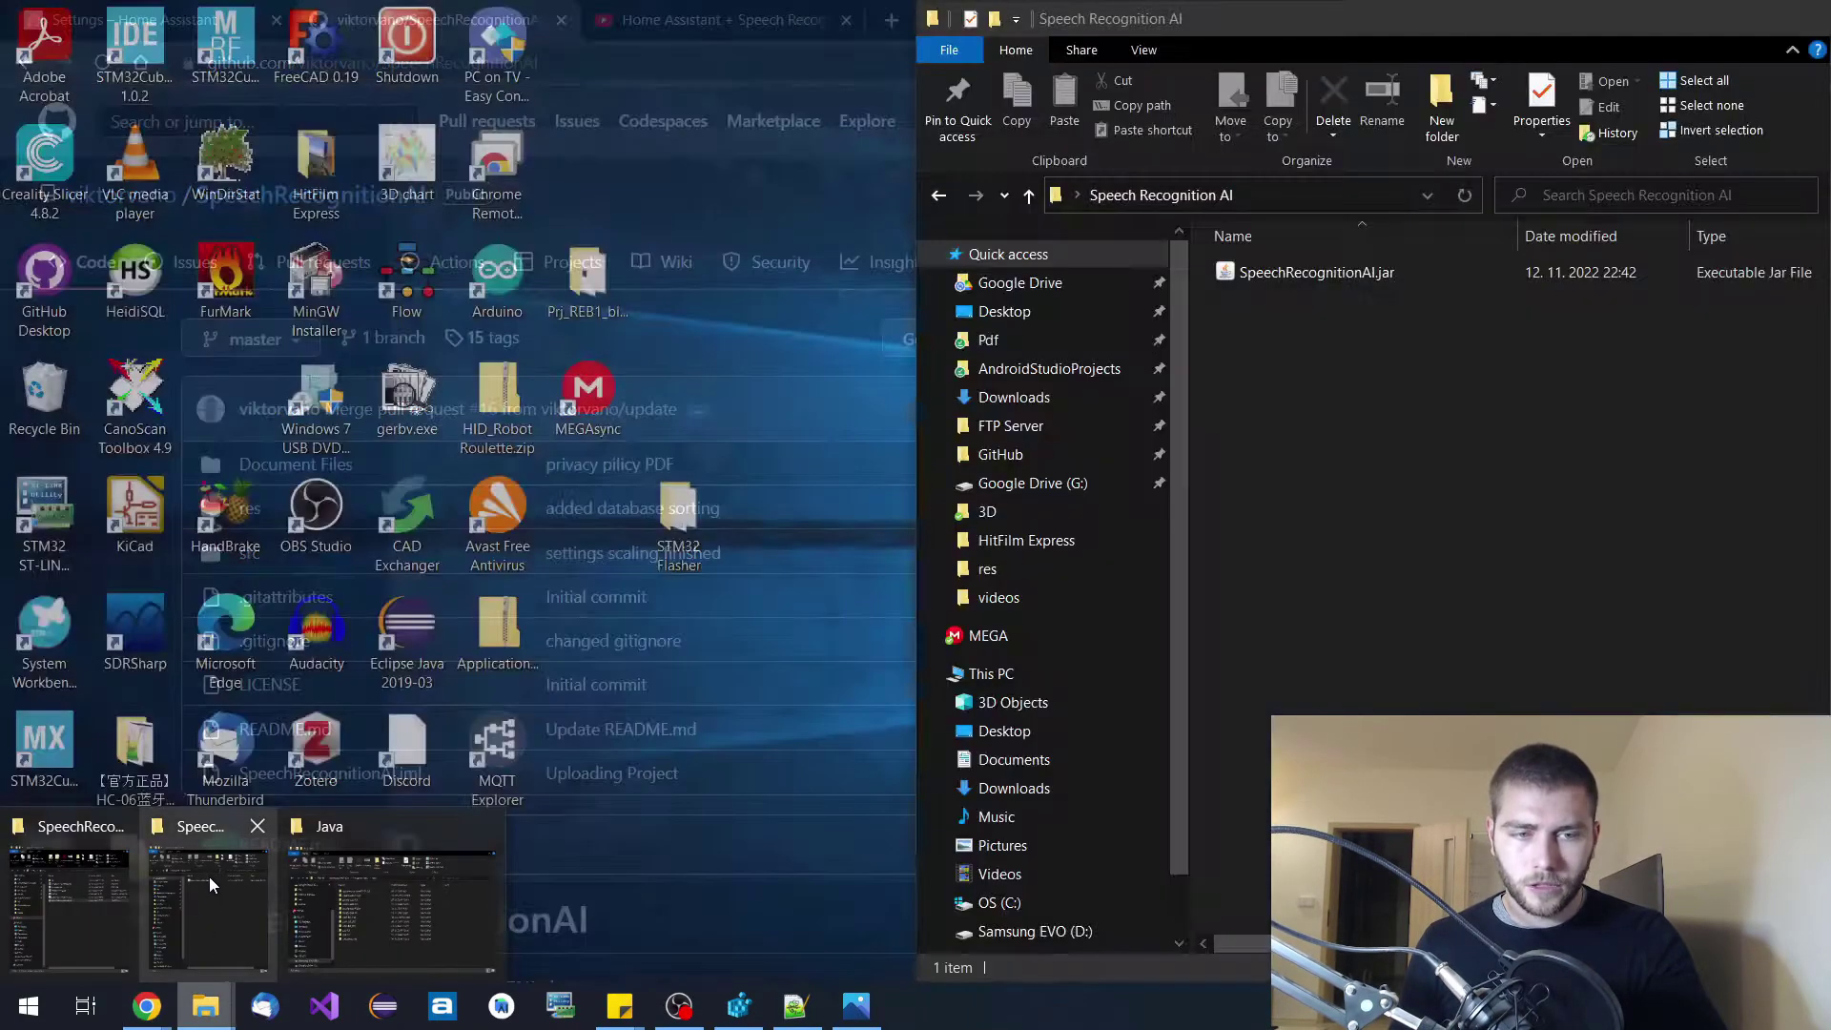
{"action": "left_click", "coordinate": [209, 877]}
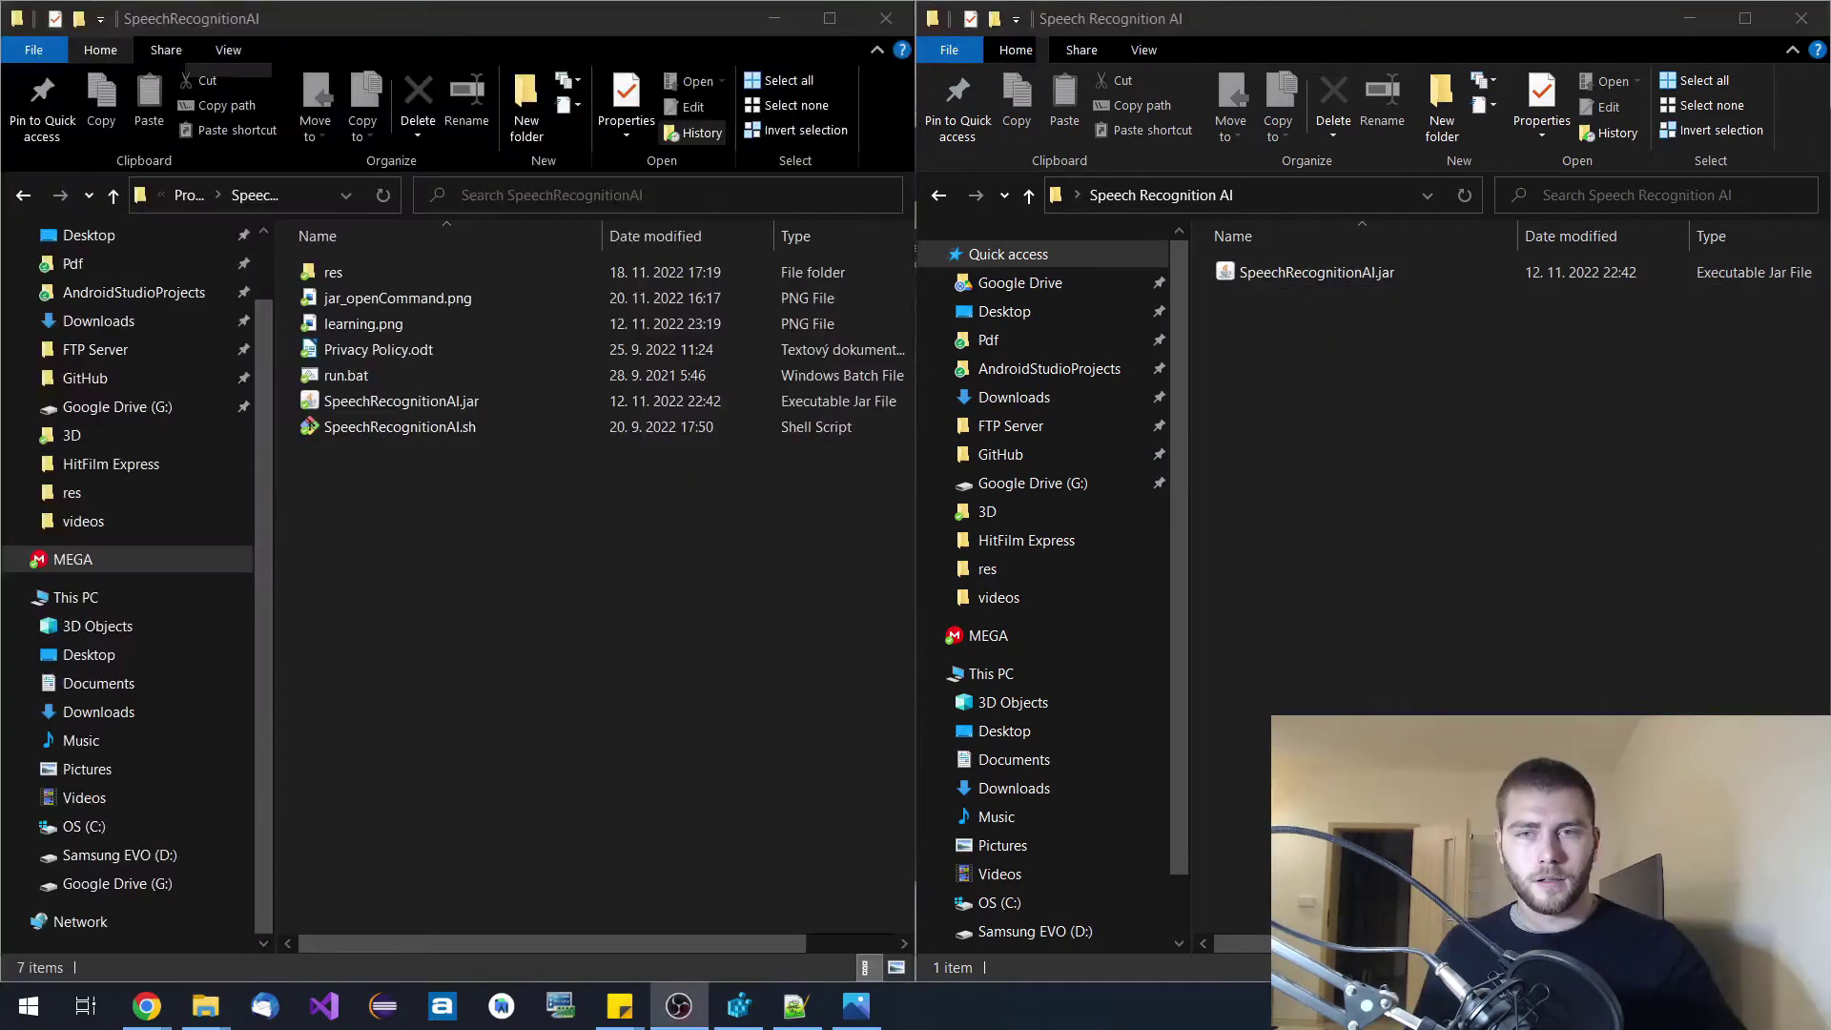
{"action": "left_click", "coordinate": [1424, 516]}
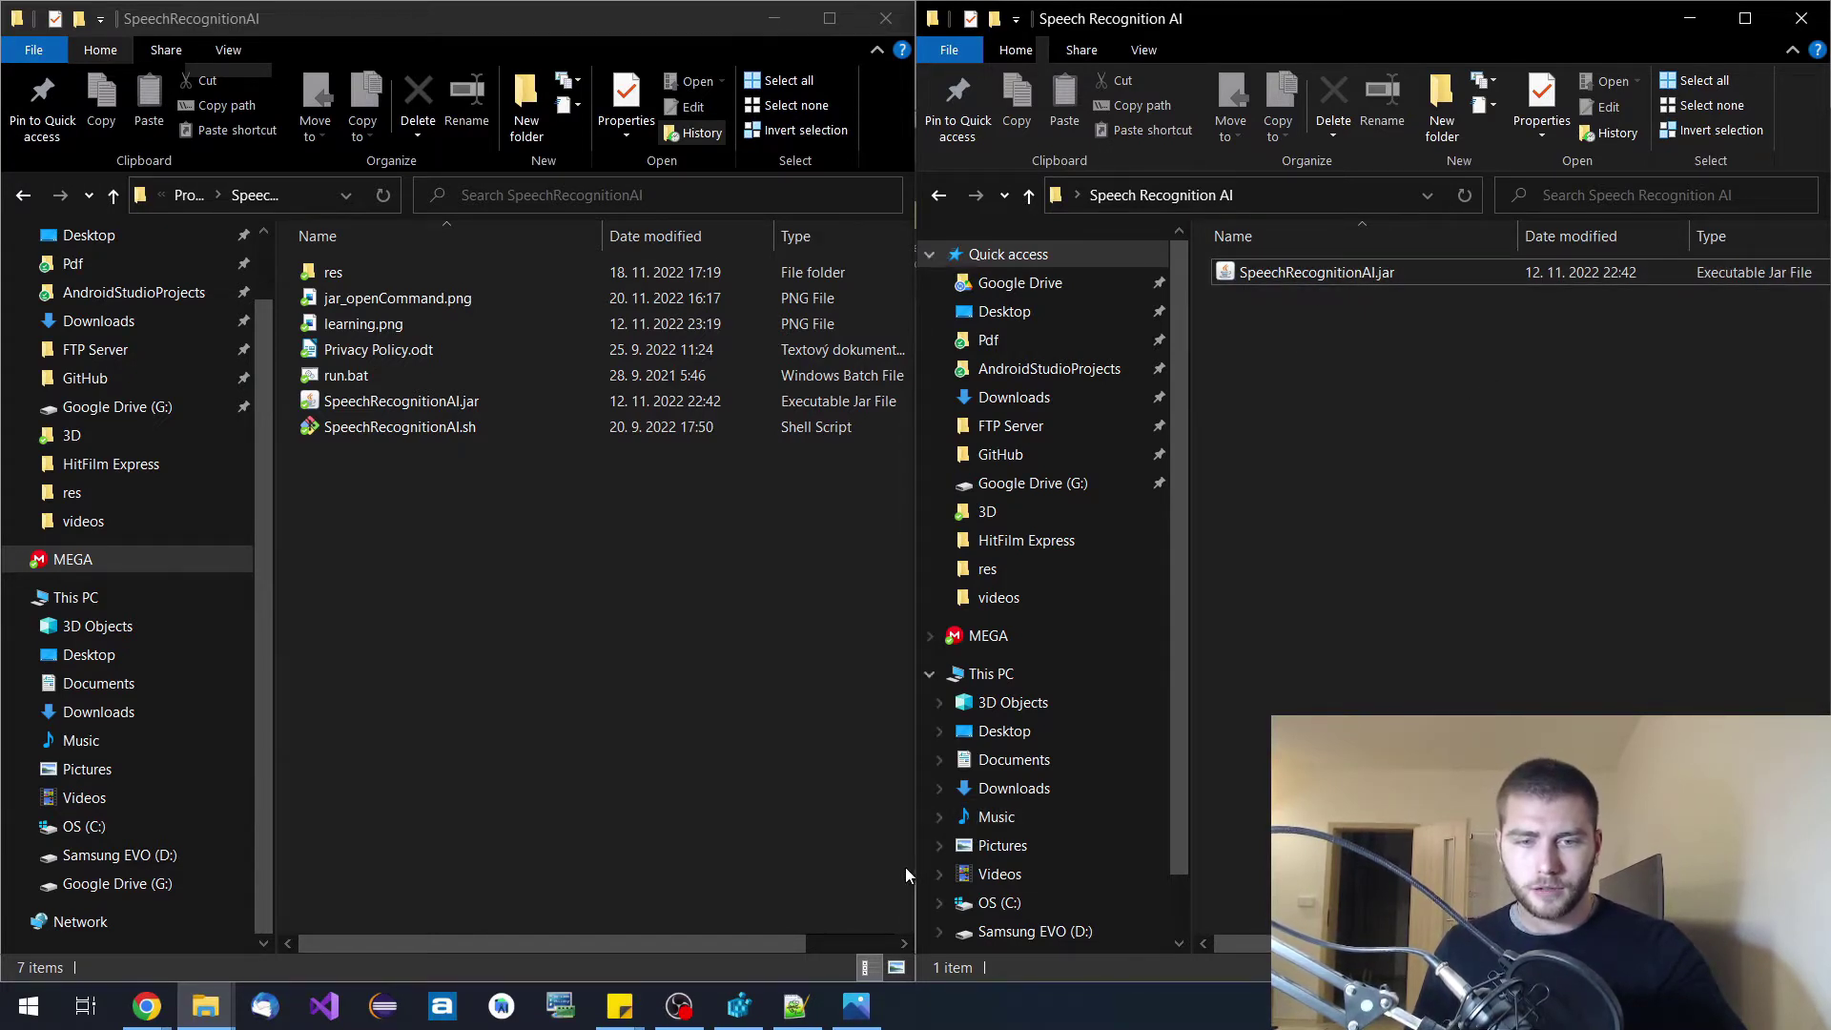
{"action": "mouse_move", "coordinate": [740, 1016]}
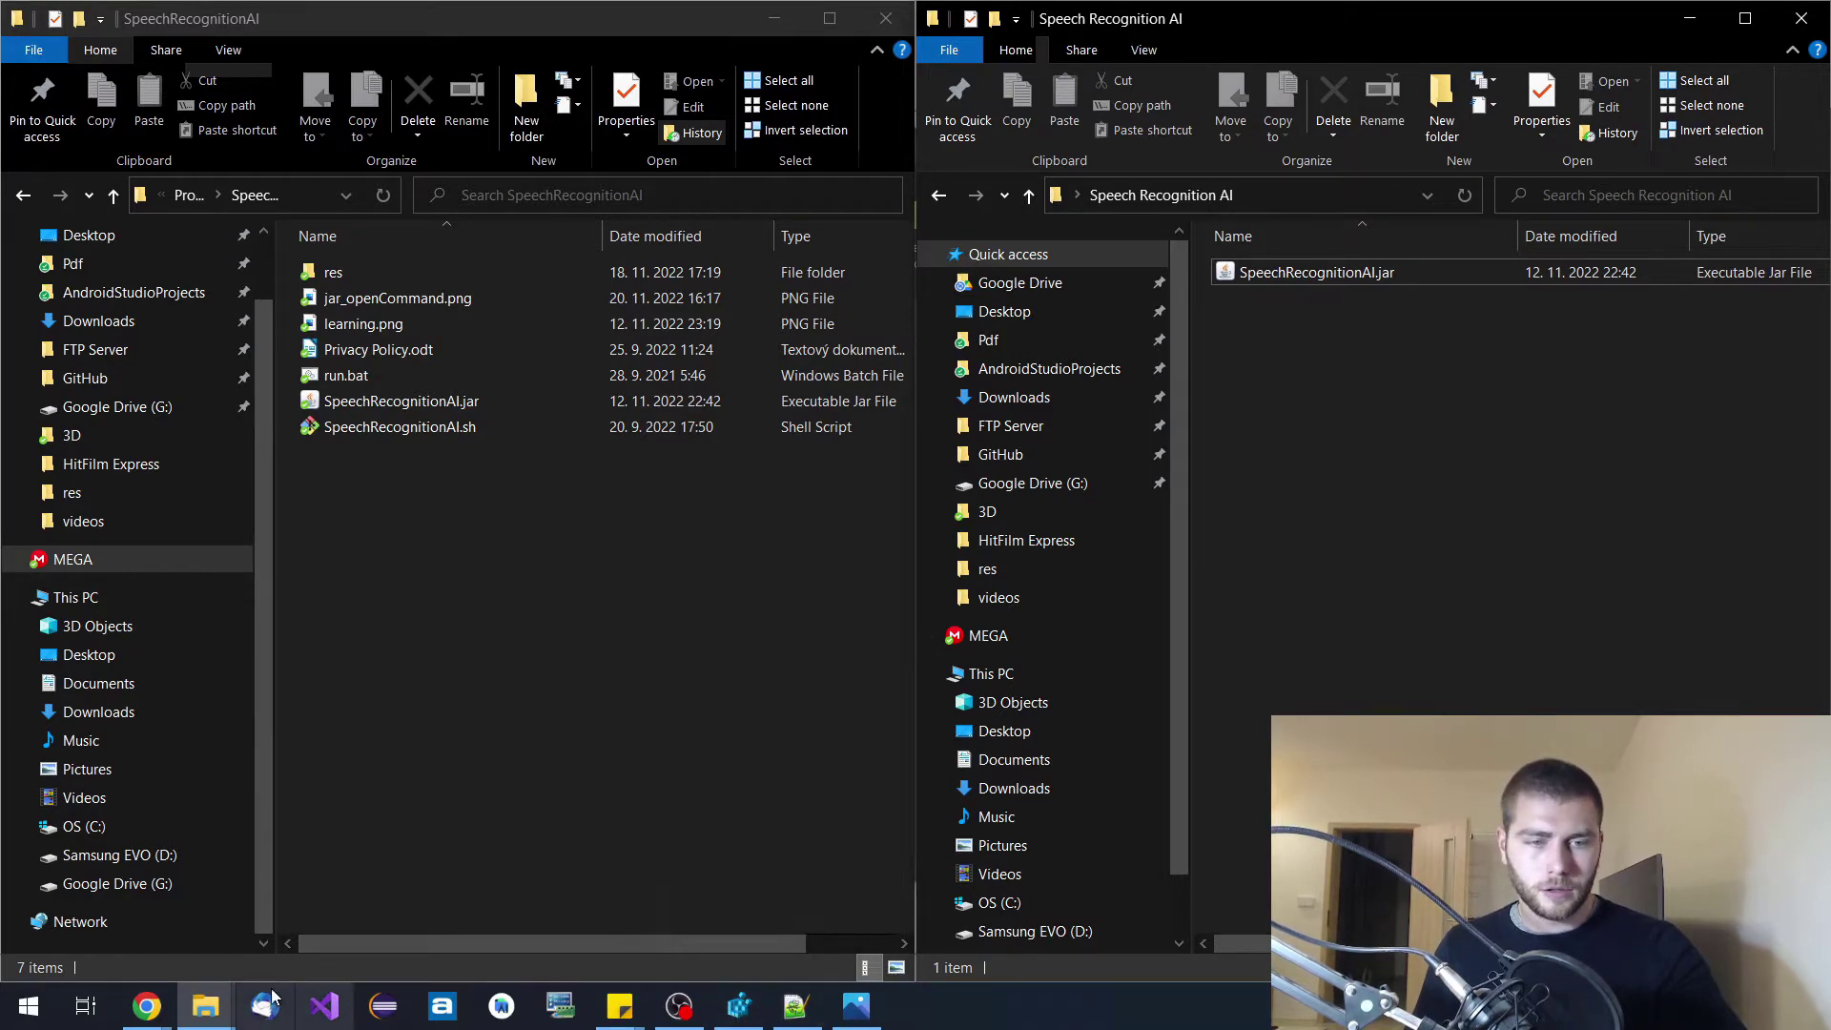
{"action": "mouse_move", "coordinate": [205, 1009]}
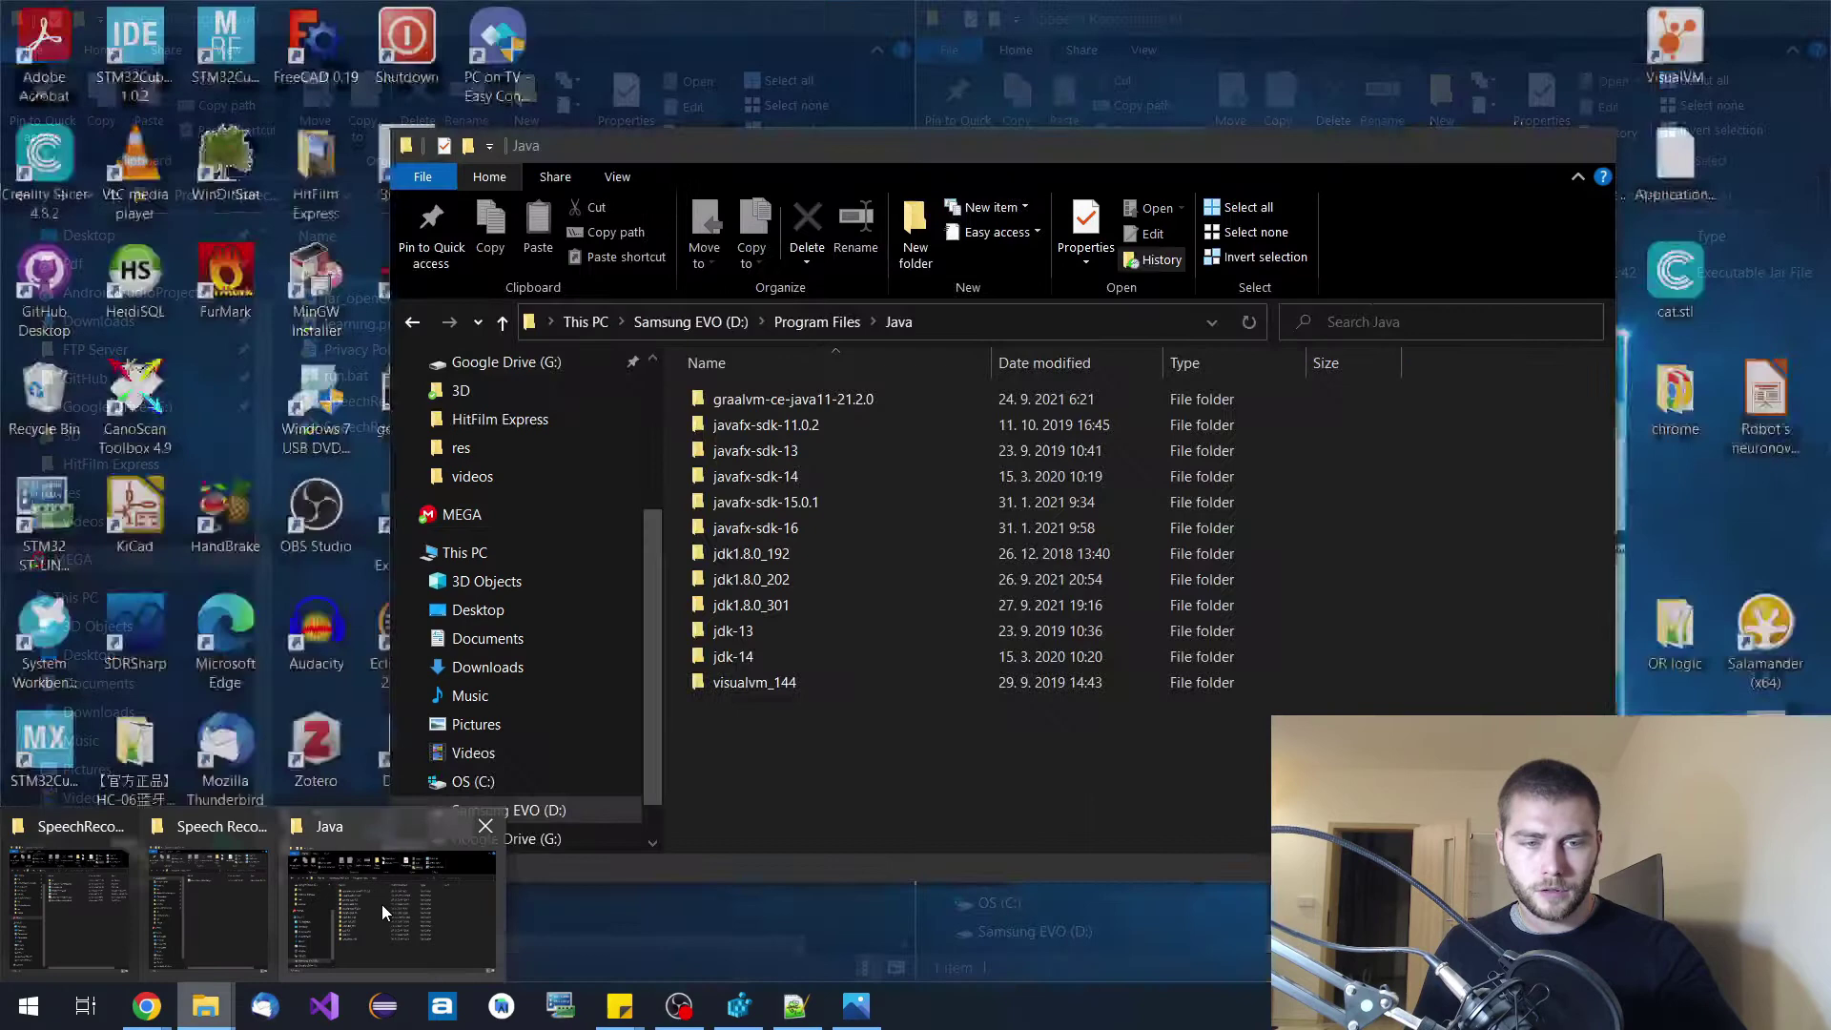
{"action": "left_click", "coordinate": [382, 904]}
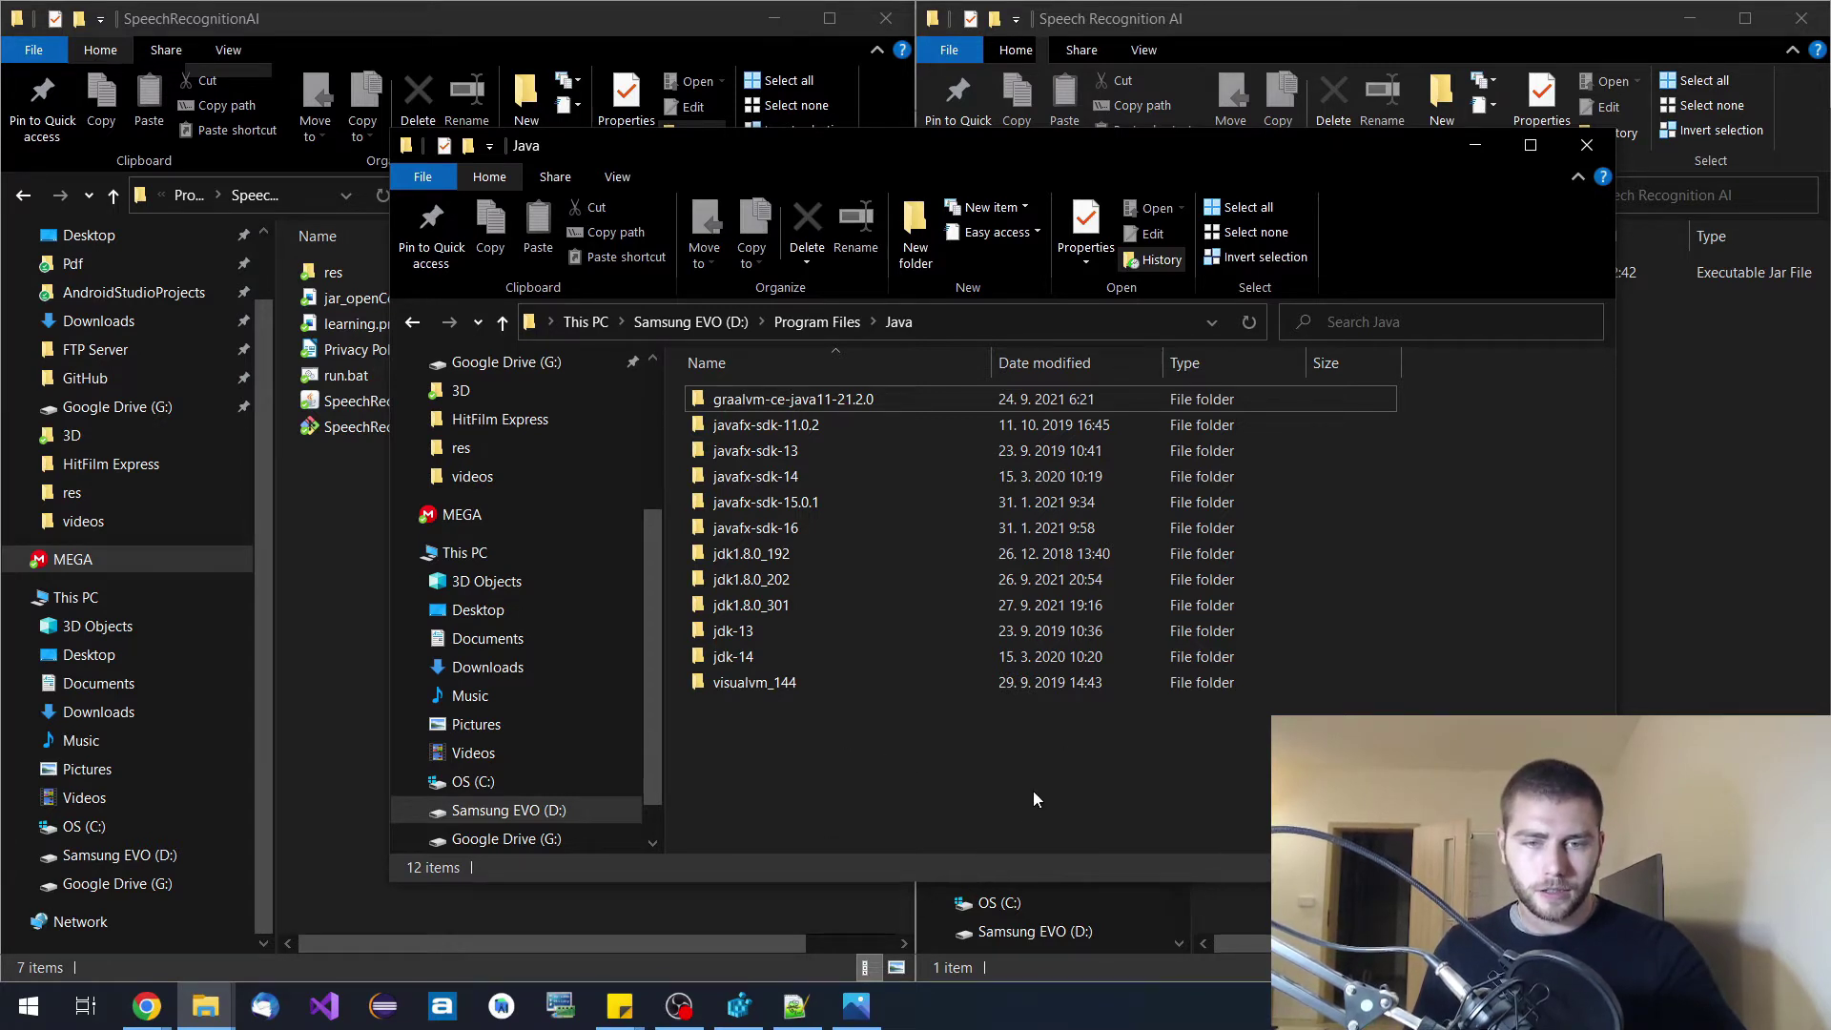
Confirm the jarfile open command uses jdk1.8.0_301's javaw.exe, then cancel and close Registry Editor.
{"action": "left_click", "coordinate": [733, 1011]}
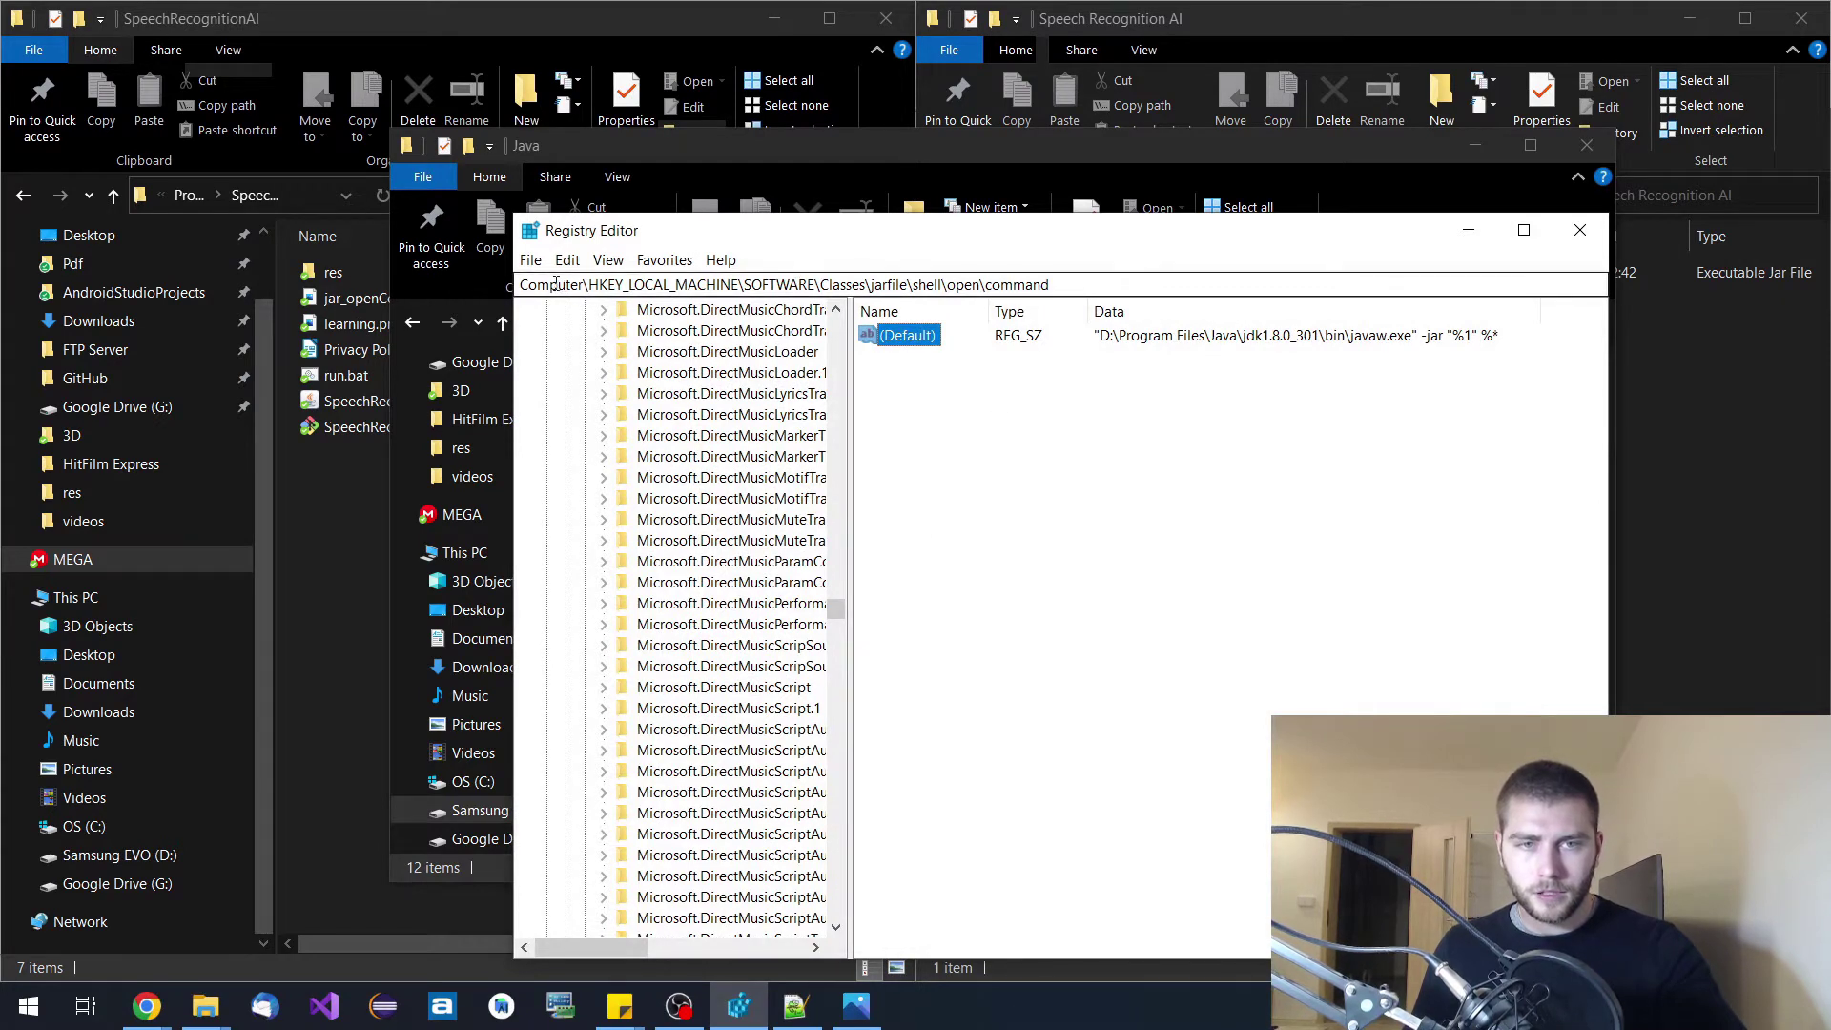
{"action": "double_click", "coordinate": [885, 340]}
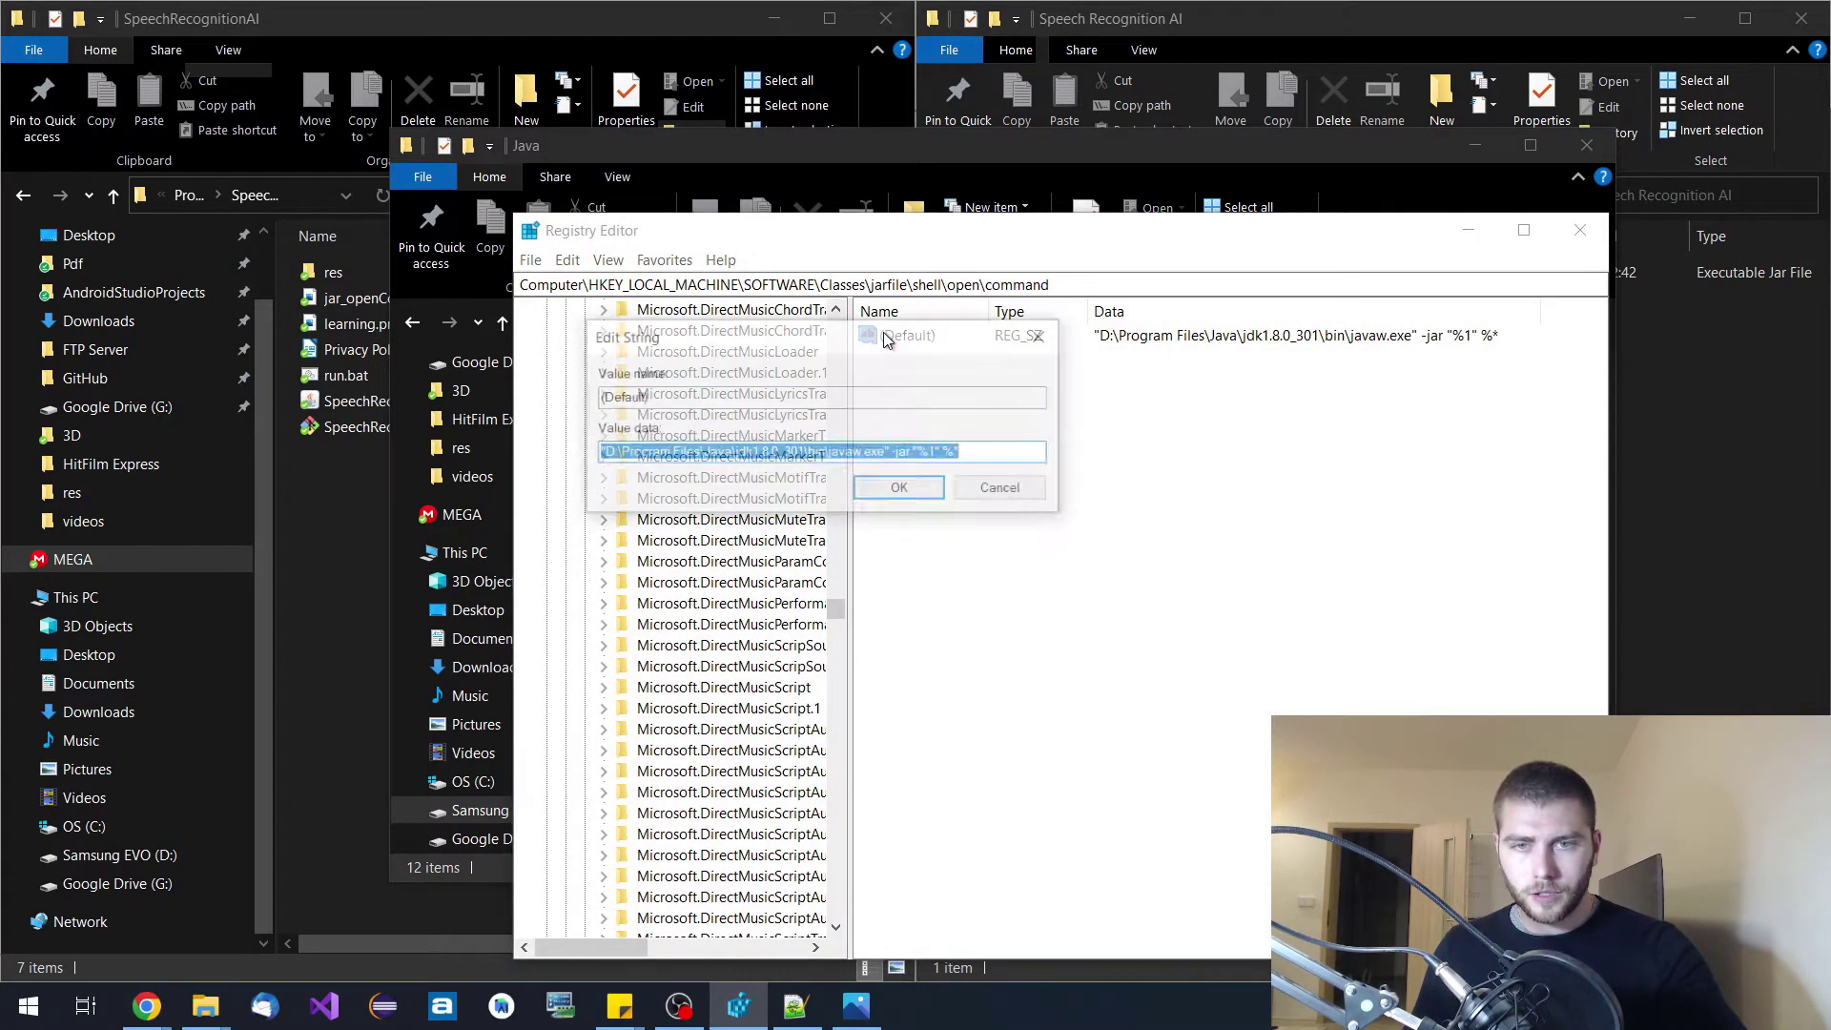
{"action": "left_click_drag", "start_coordinate": [805, 370], "coordinate": [1140, 381]}
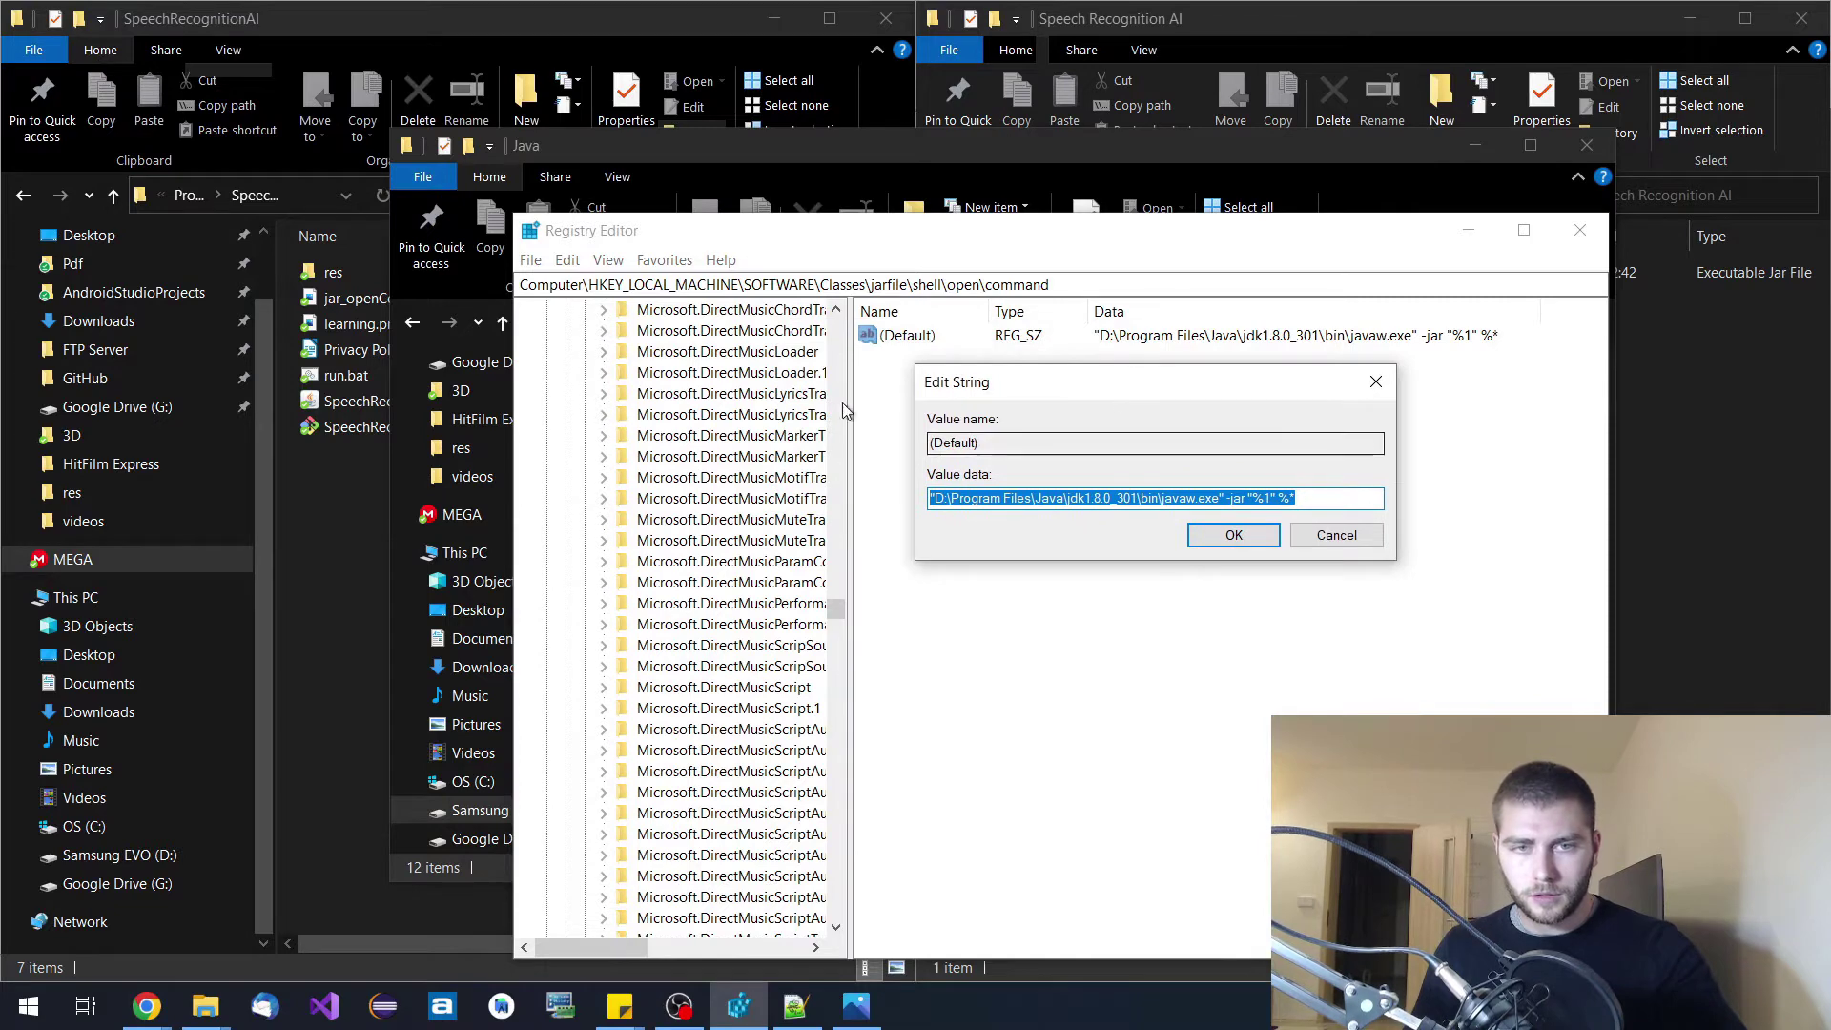
{"action": "left_click", "coordinate": [677, 147]}
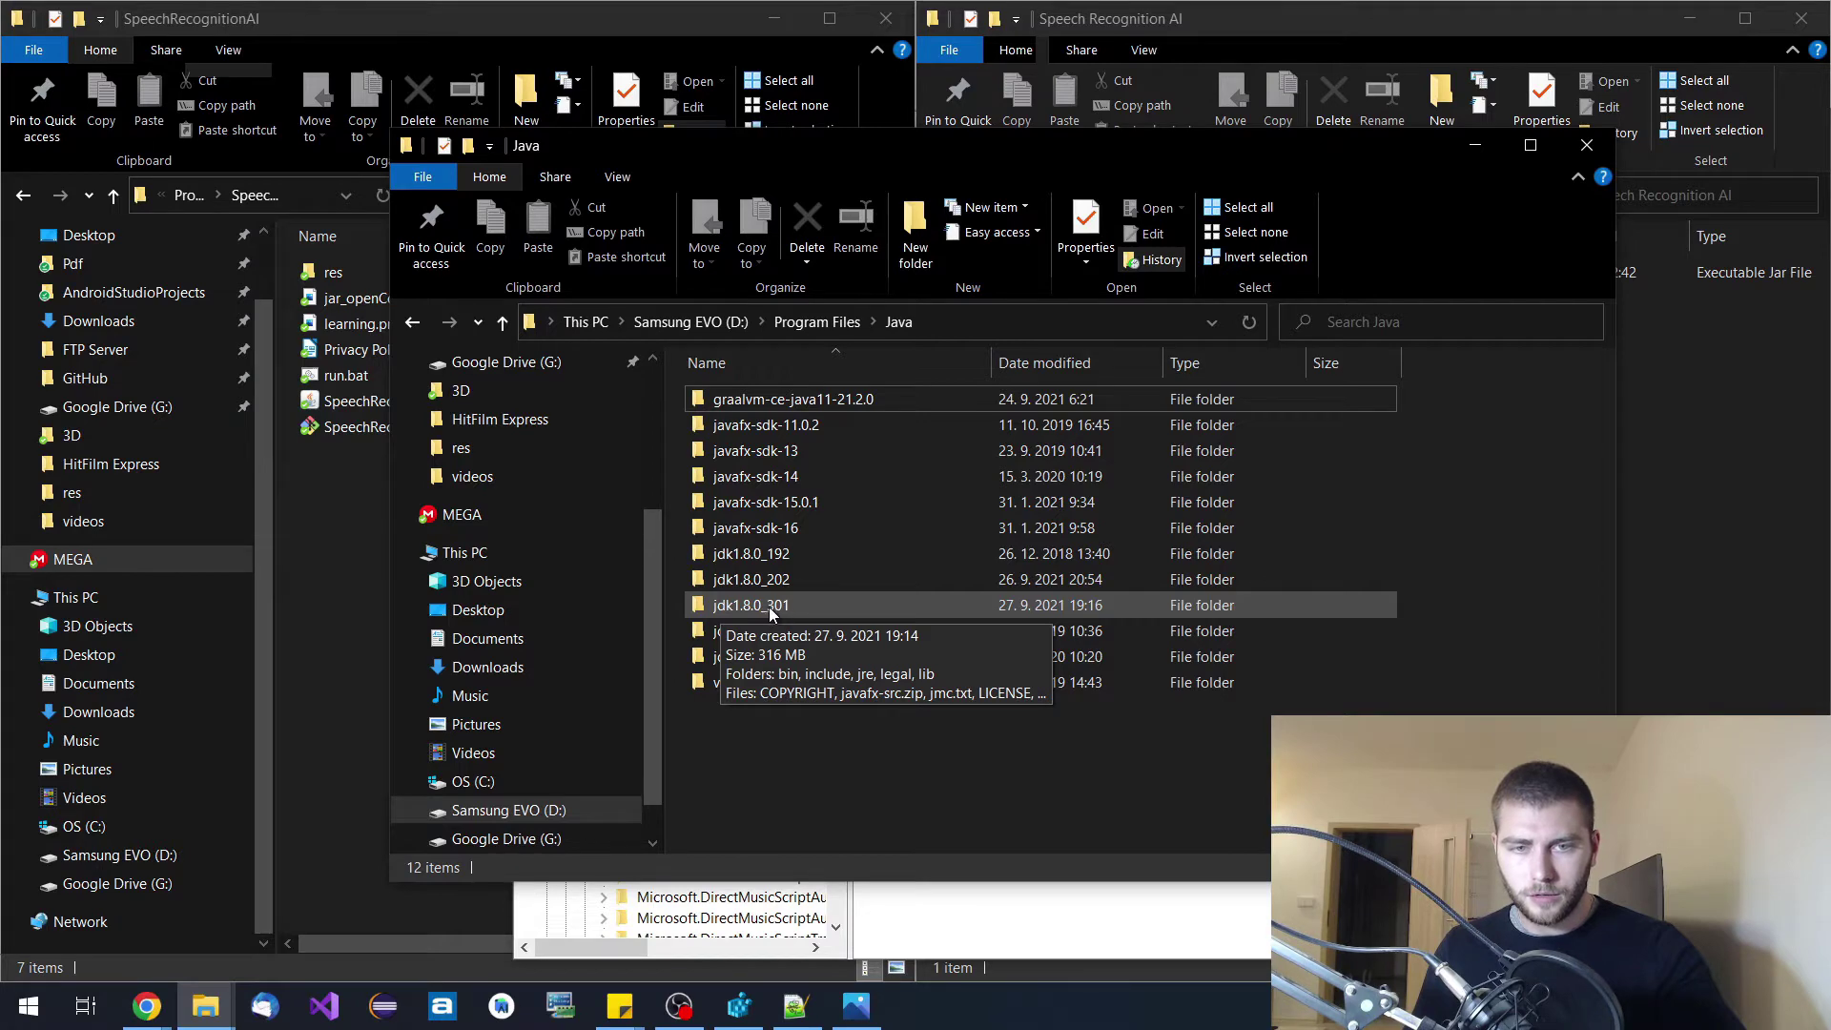
{"action": "left_click", "coordinate": [739, 1006]}
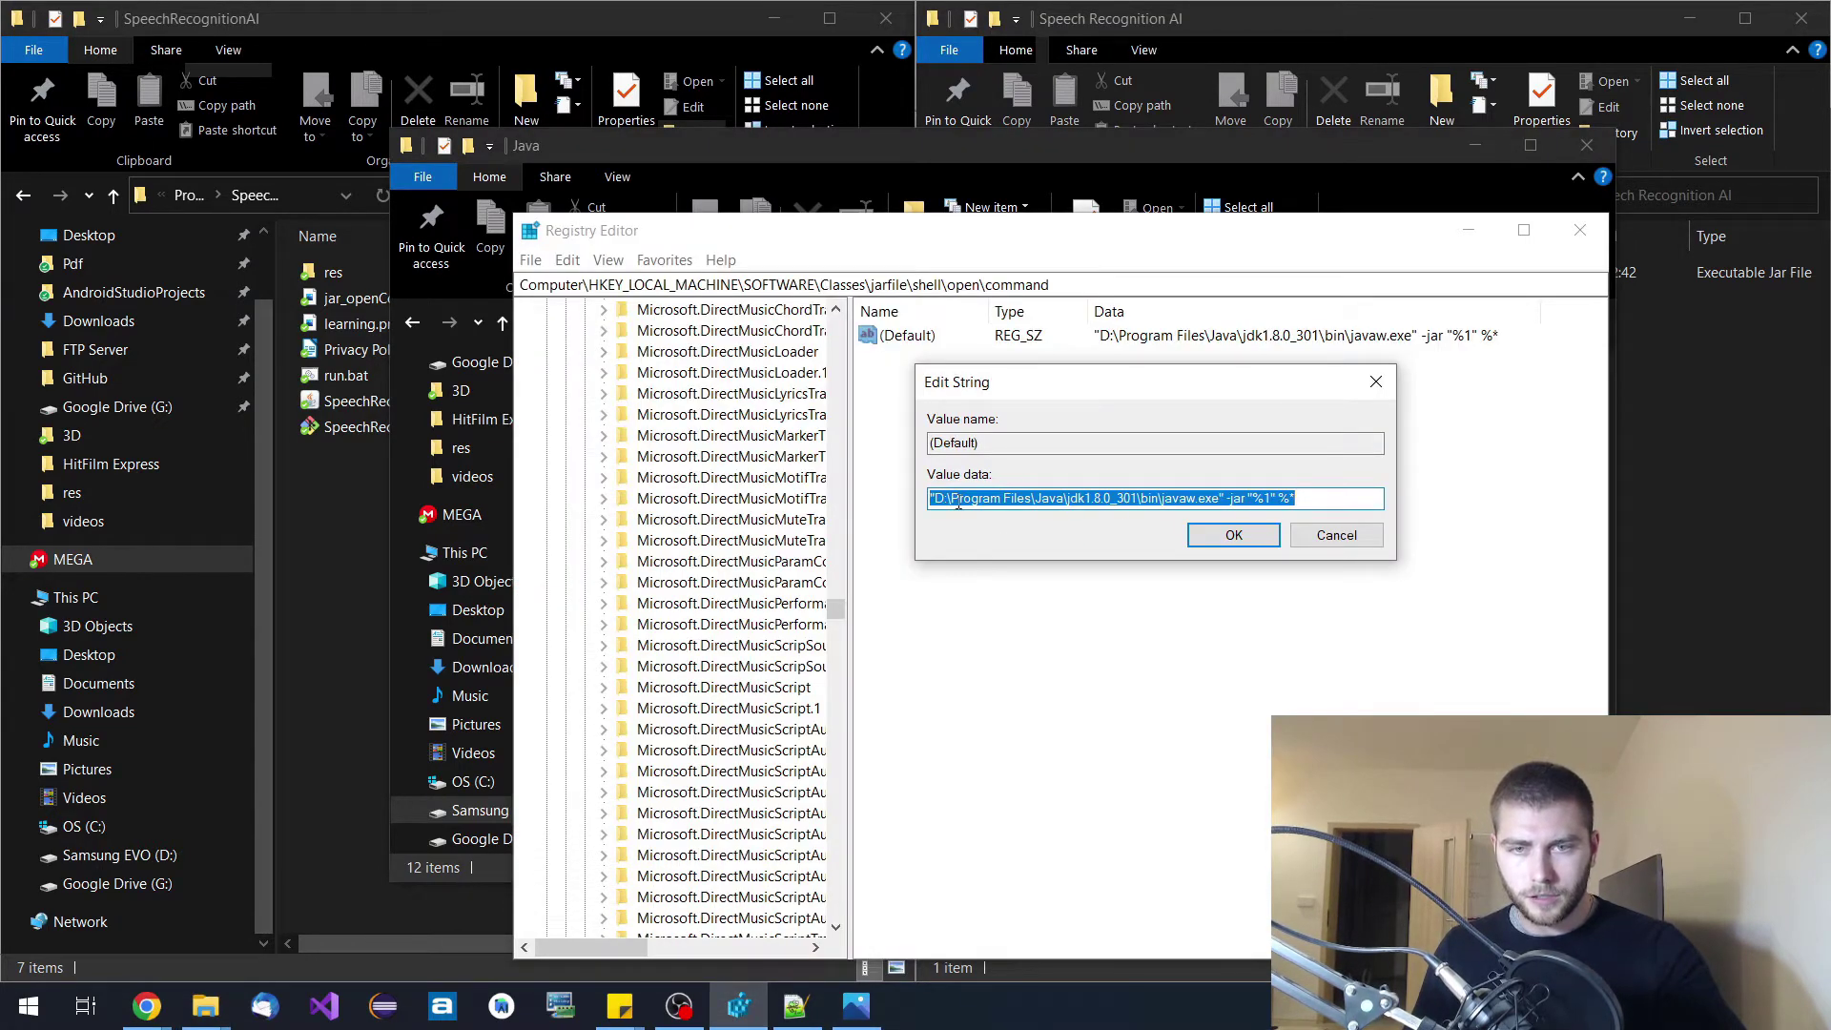
{"action": "left_click", "coordinate": [1338, 497]}
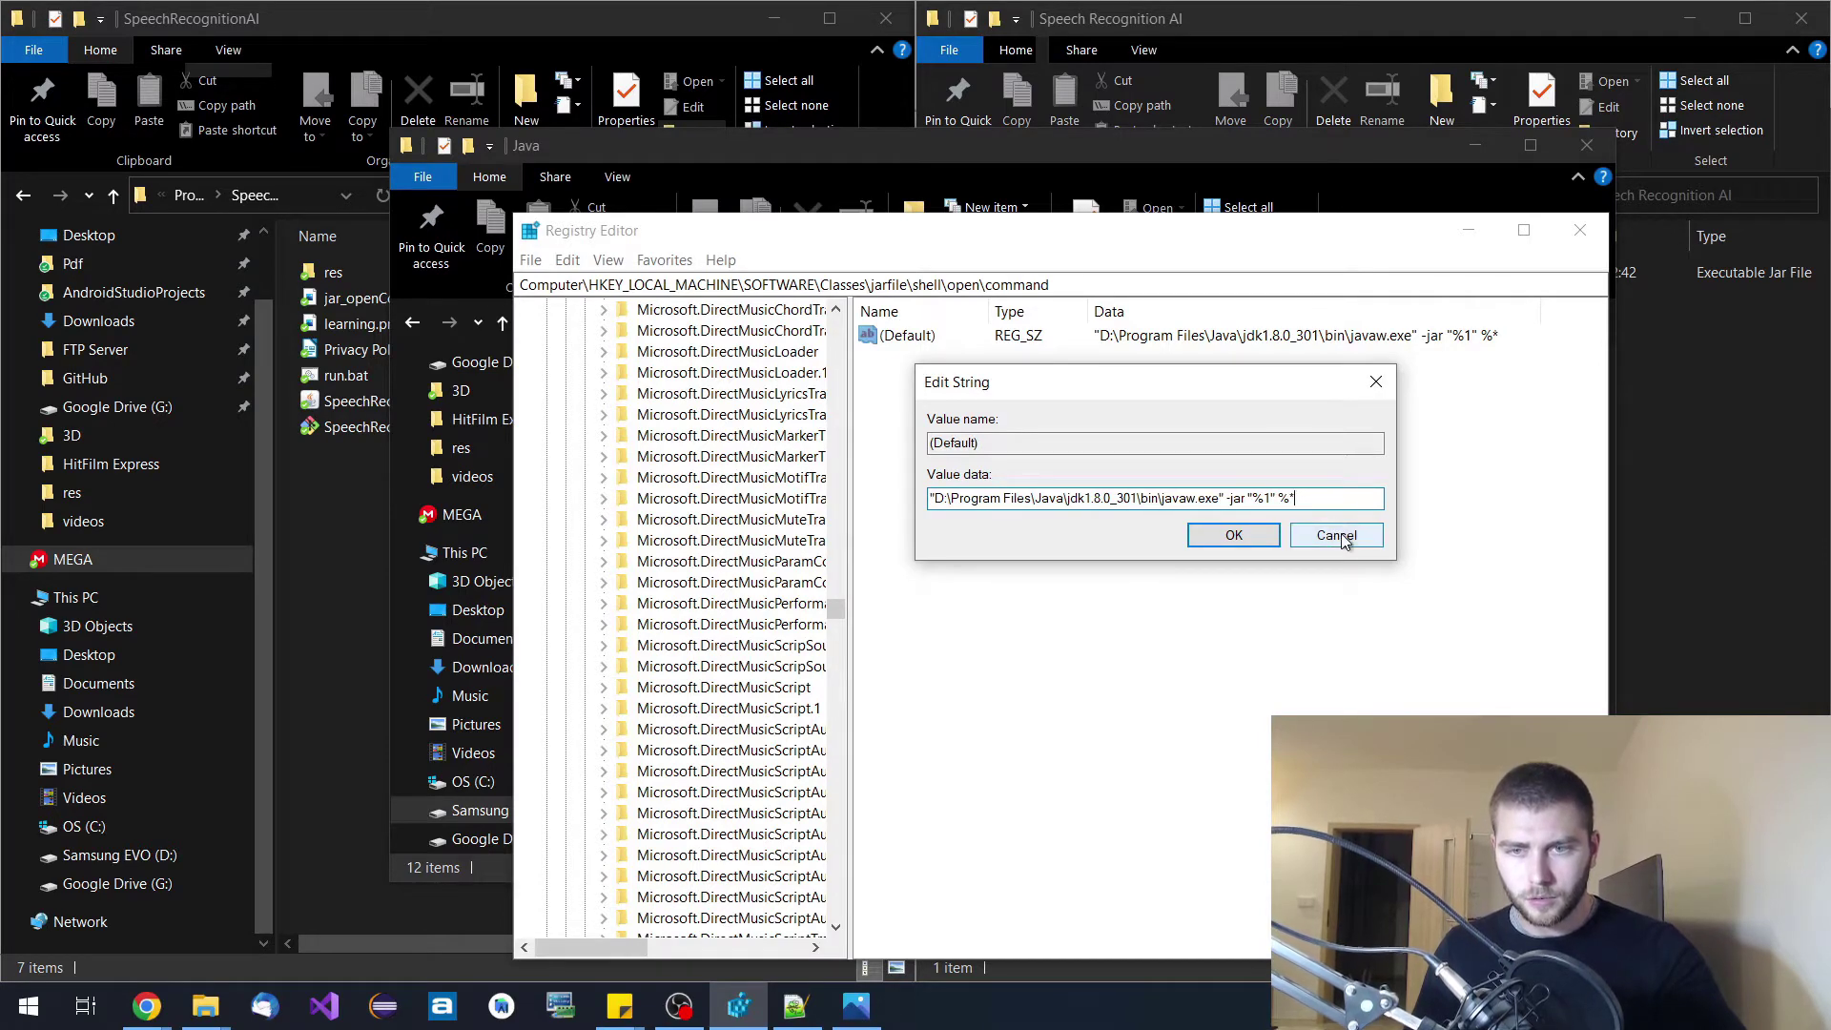
{"action": "left_click", "coordinate": [1336, 536]}
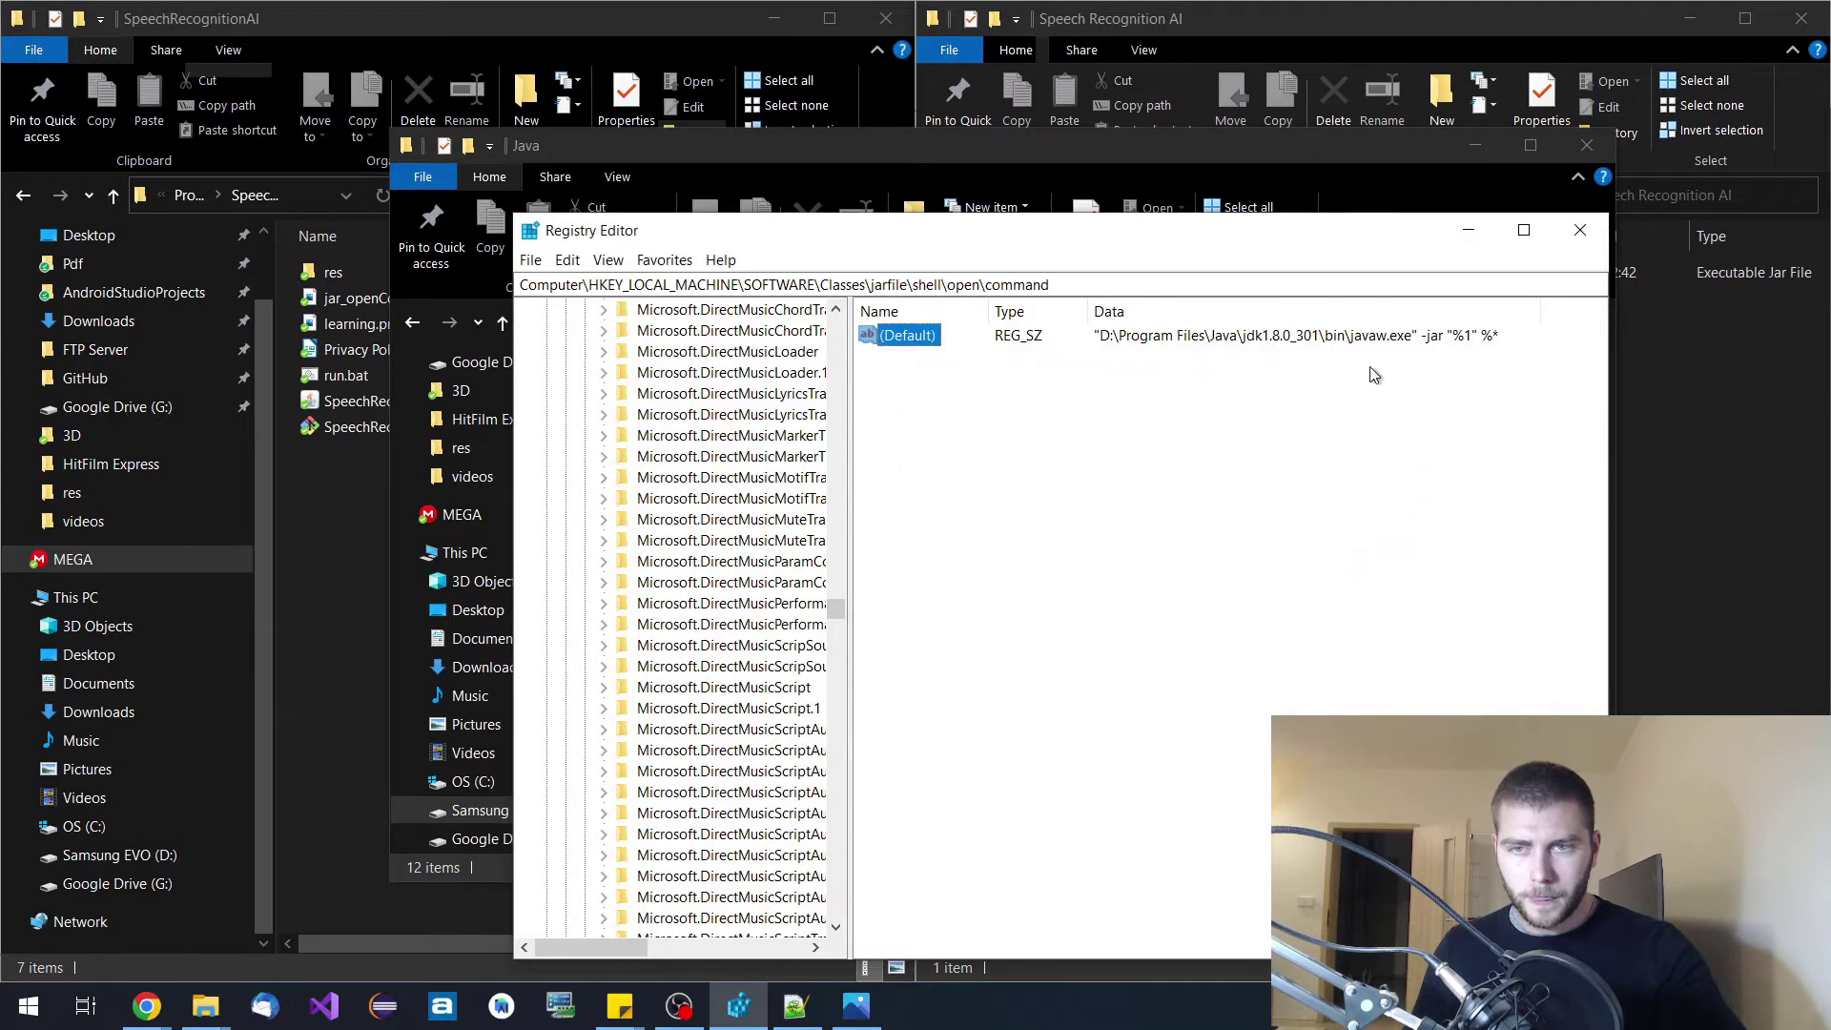
{"action": "left_click", "coordinate": [1575, 238]}
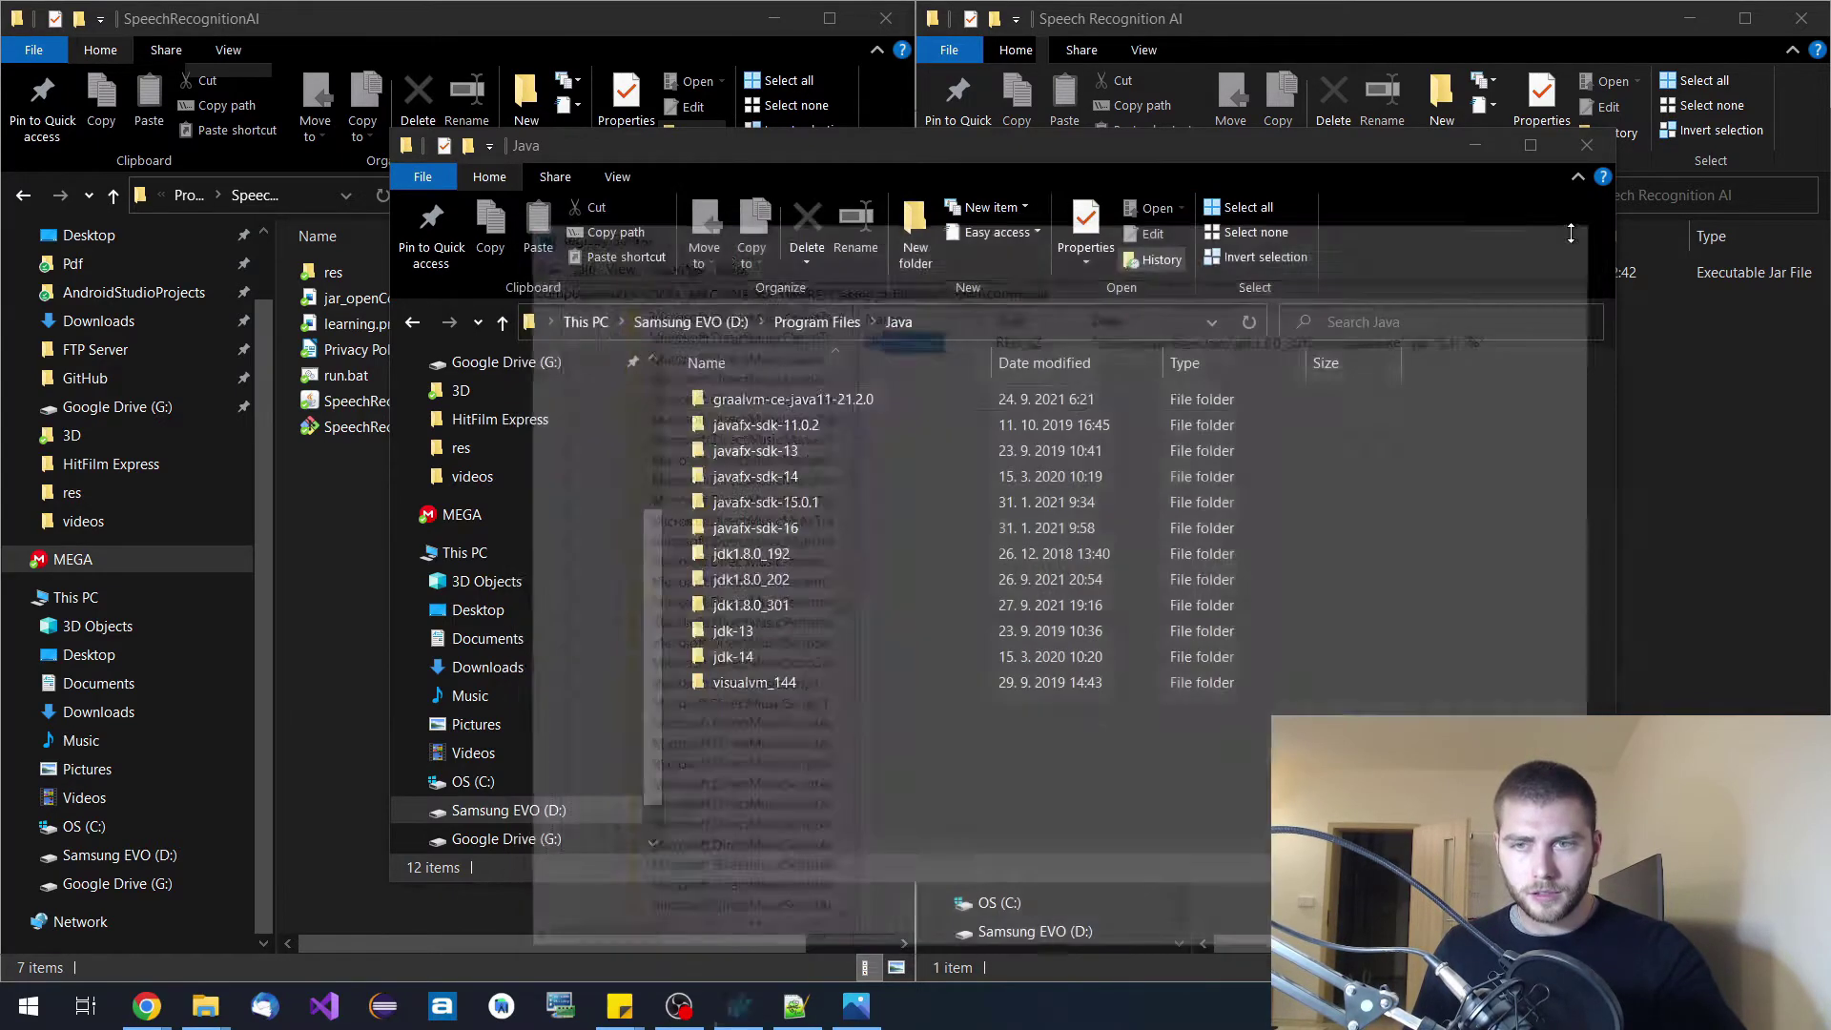
Run SpeechRecognitionAI.jar once so it creates its res folder, then close the app.
{"action": "left_click", "coordinate": [1684, 414]}
{"action": "double_click", "coordinate": [1336, 280]}
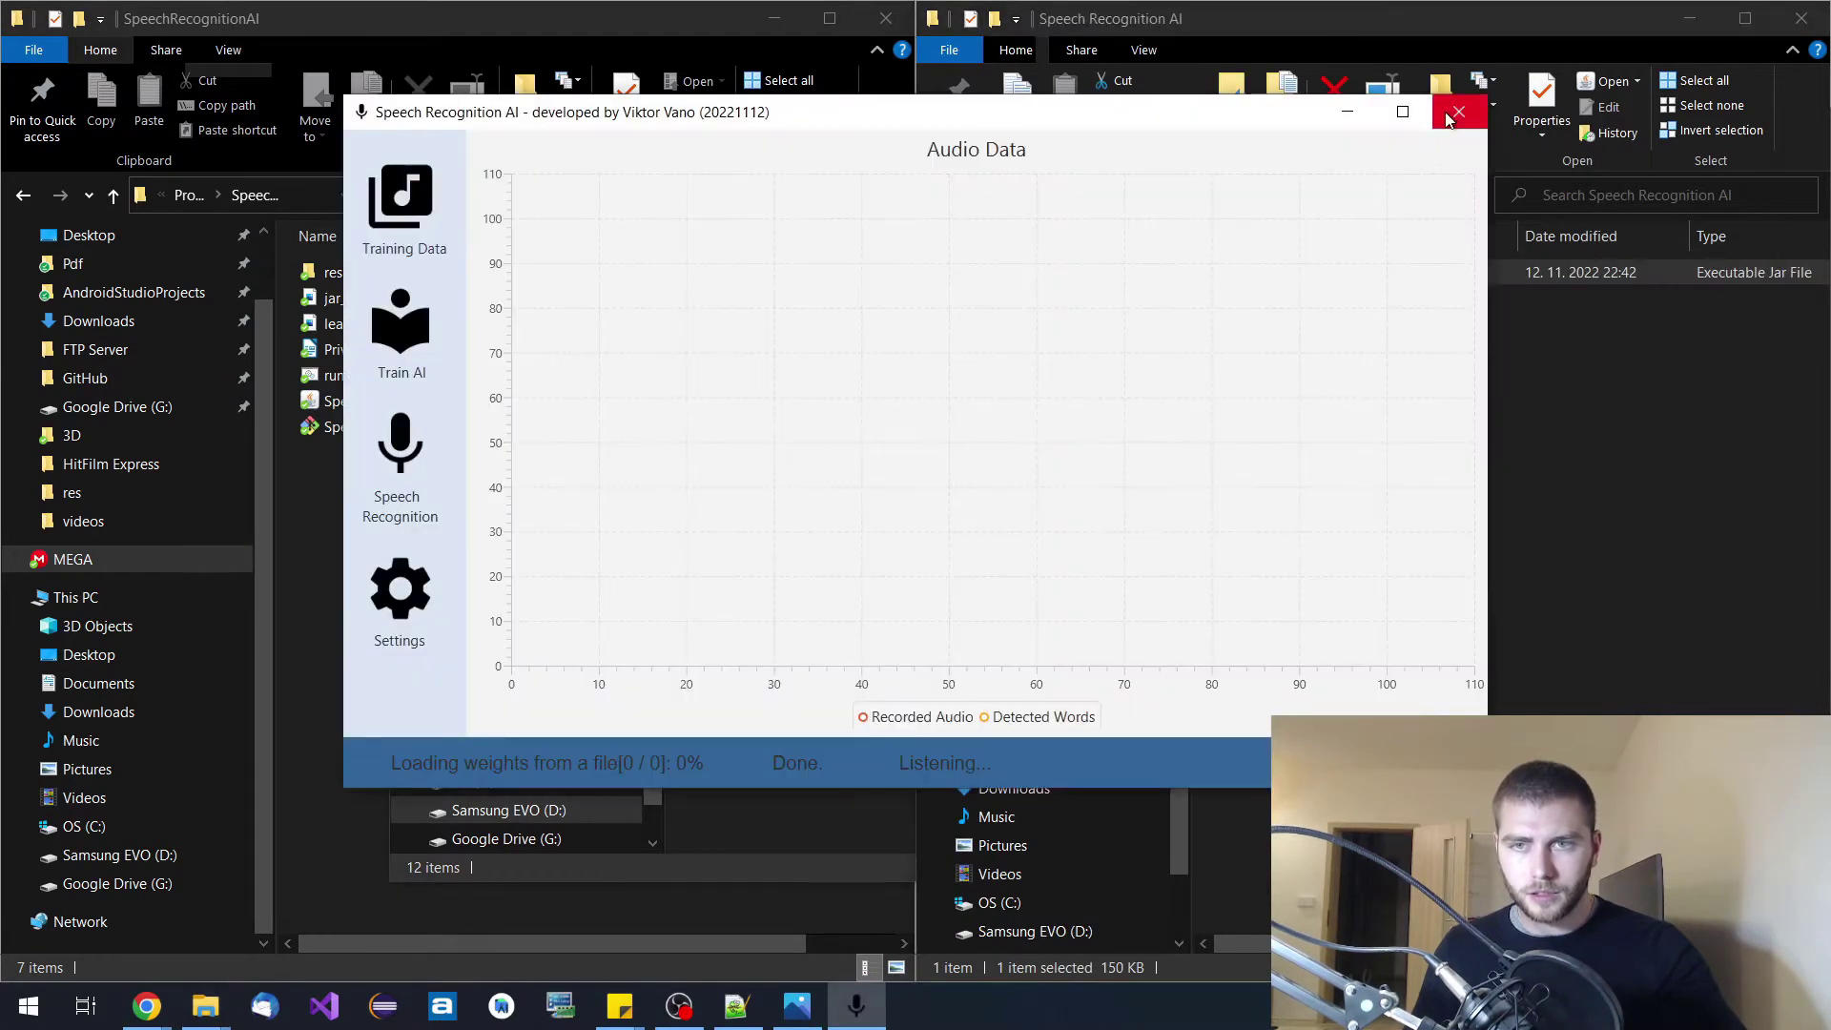
{"action": "left_click", "coordinate": [1476, 112]}
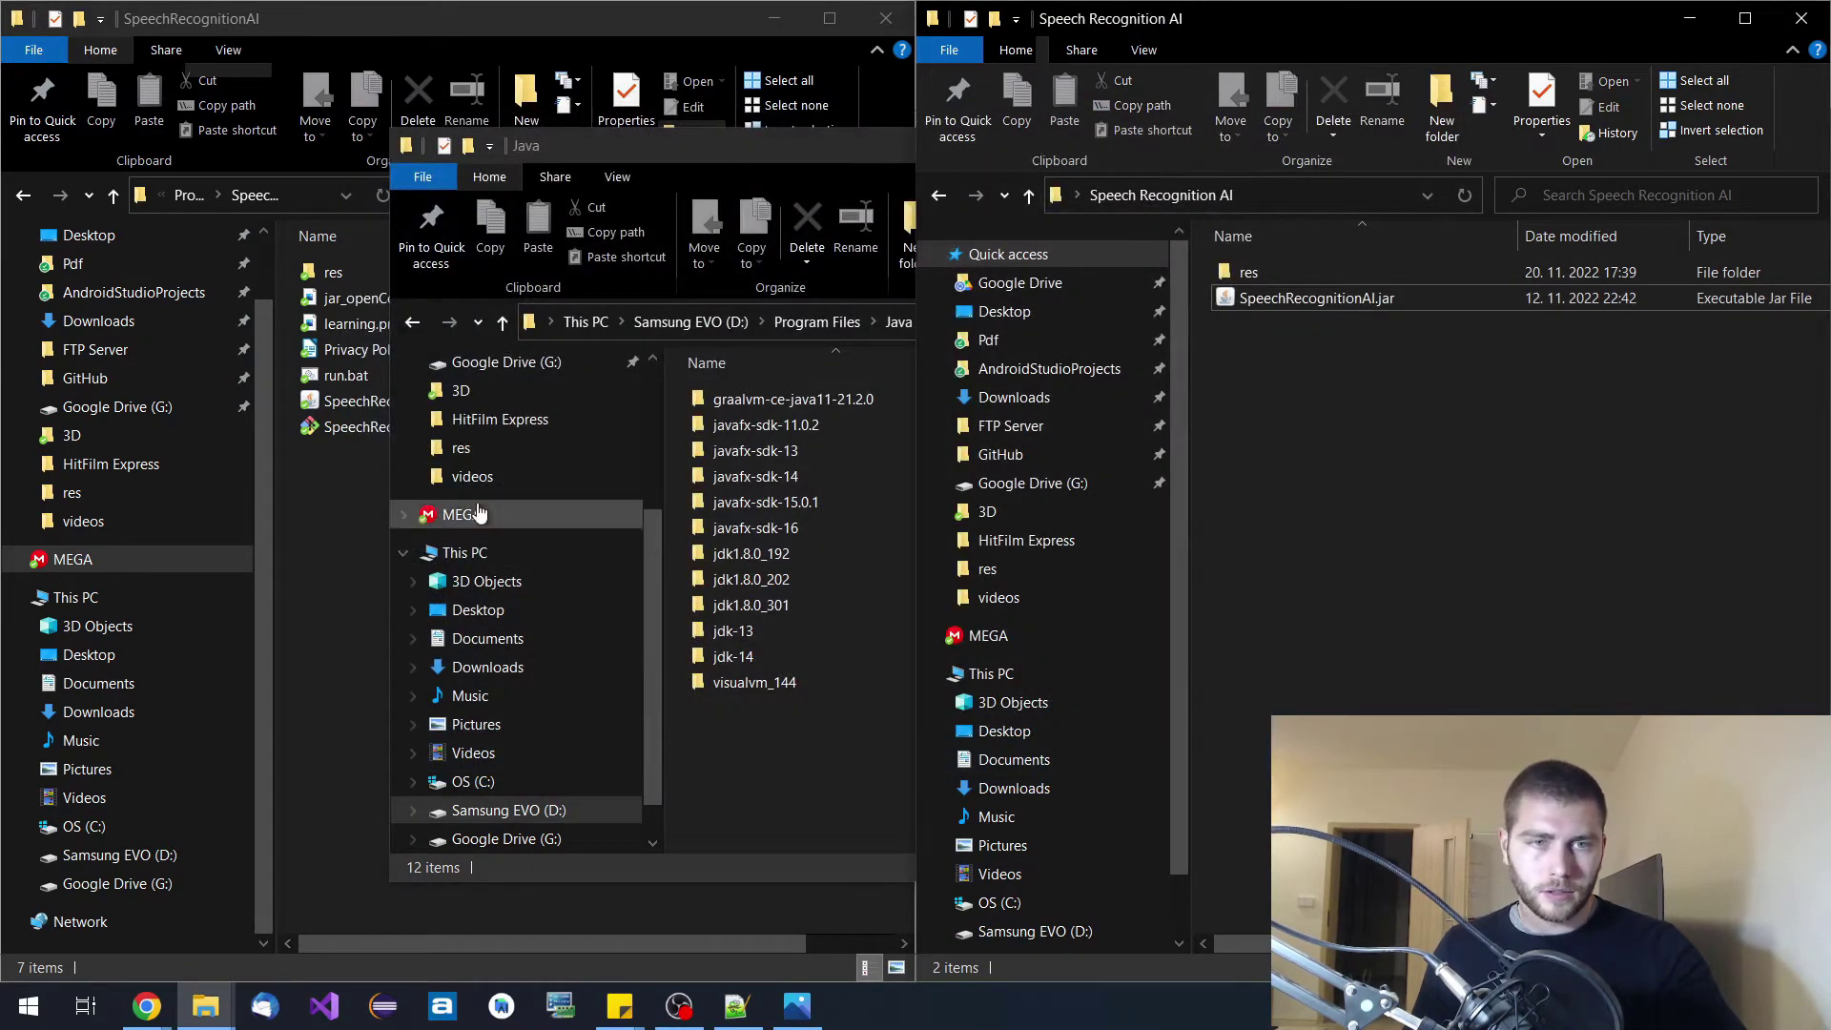
Open run.bat in Notepad++ using Edit with Notepad++.
{"action": "left_click", "coordinate": [336, 626]}
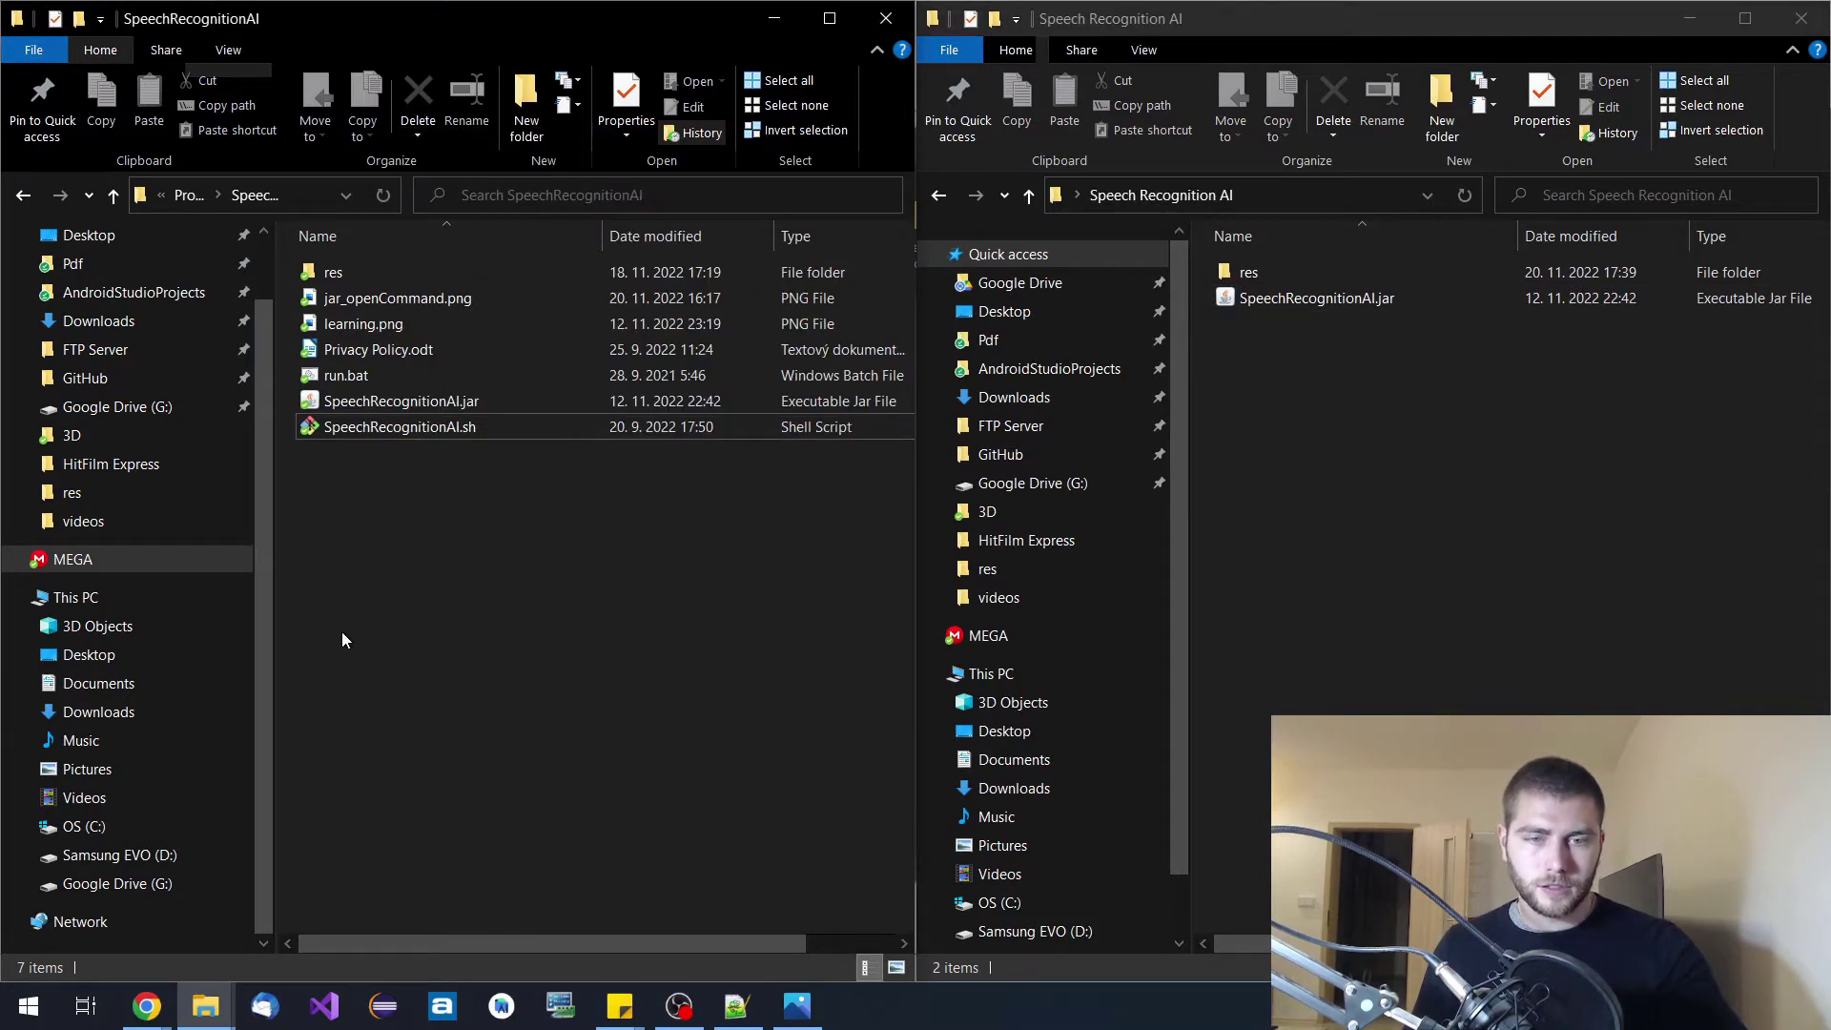
{"action": "mouse_move", "coordinate": [205, 1006]}
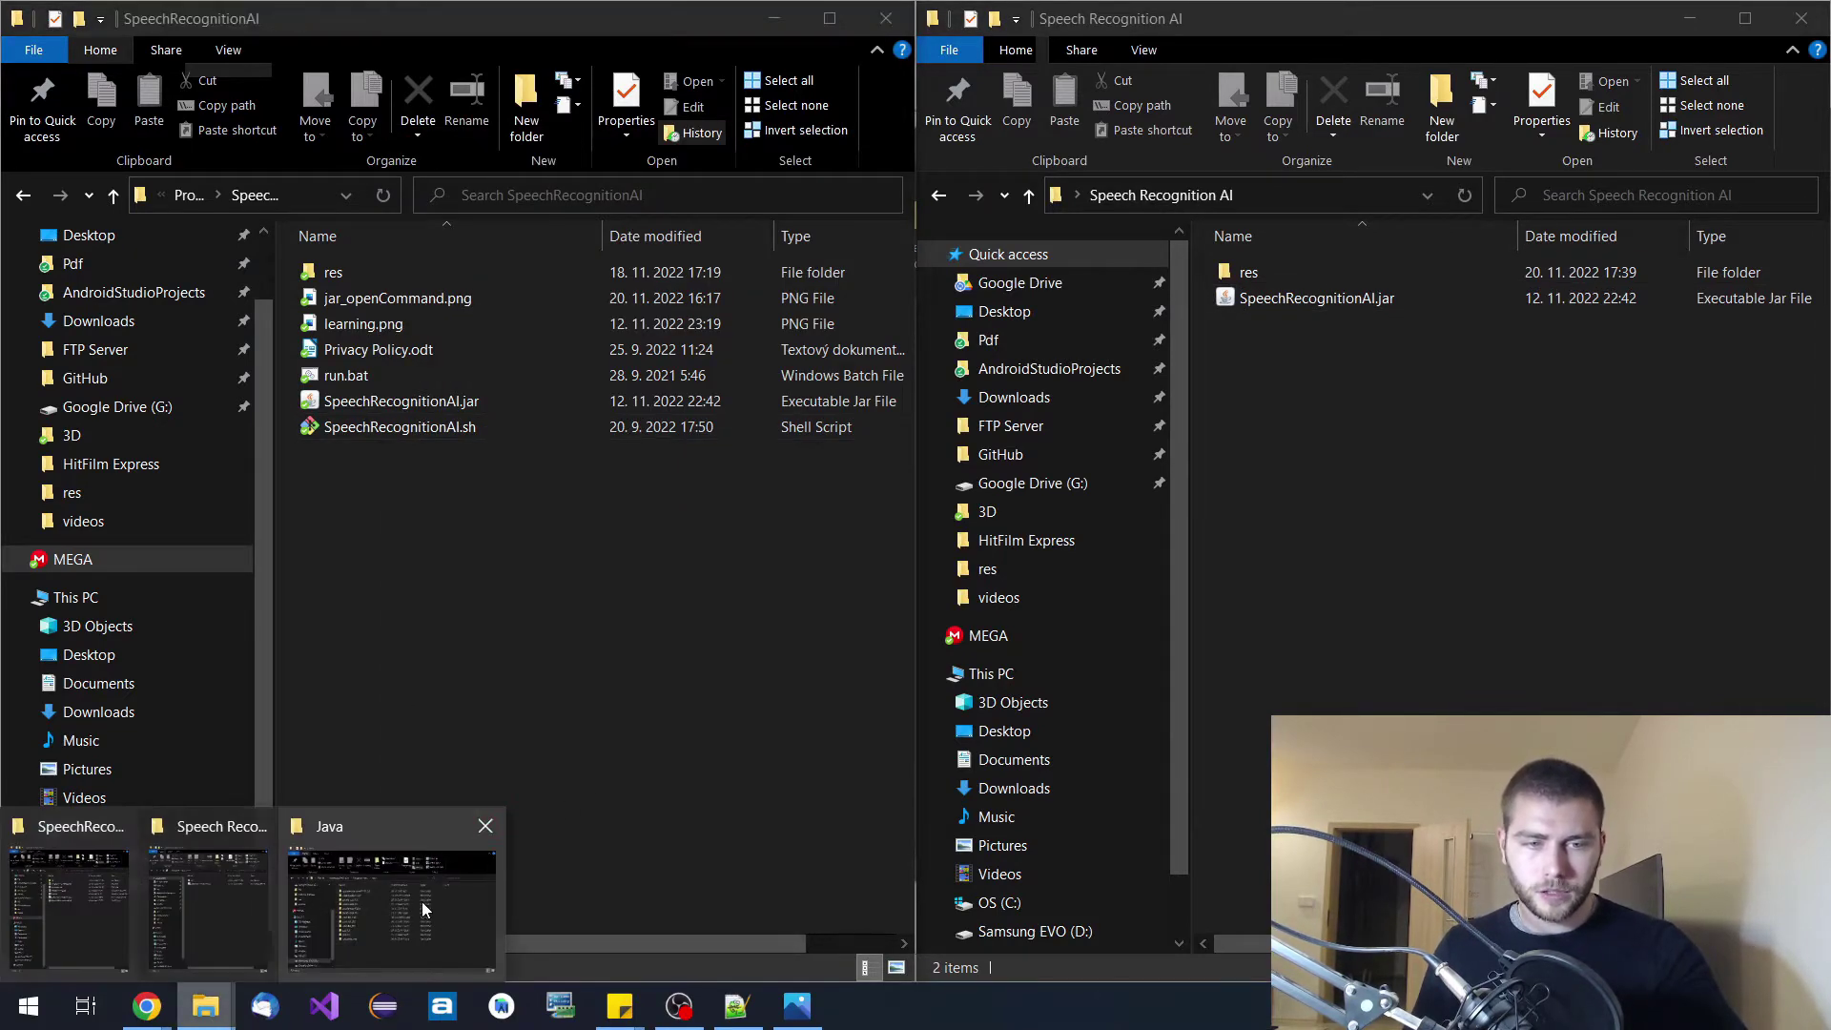
{"action": "mouse_move", "coordinate": [404, 903]}
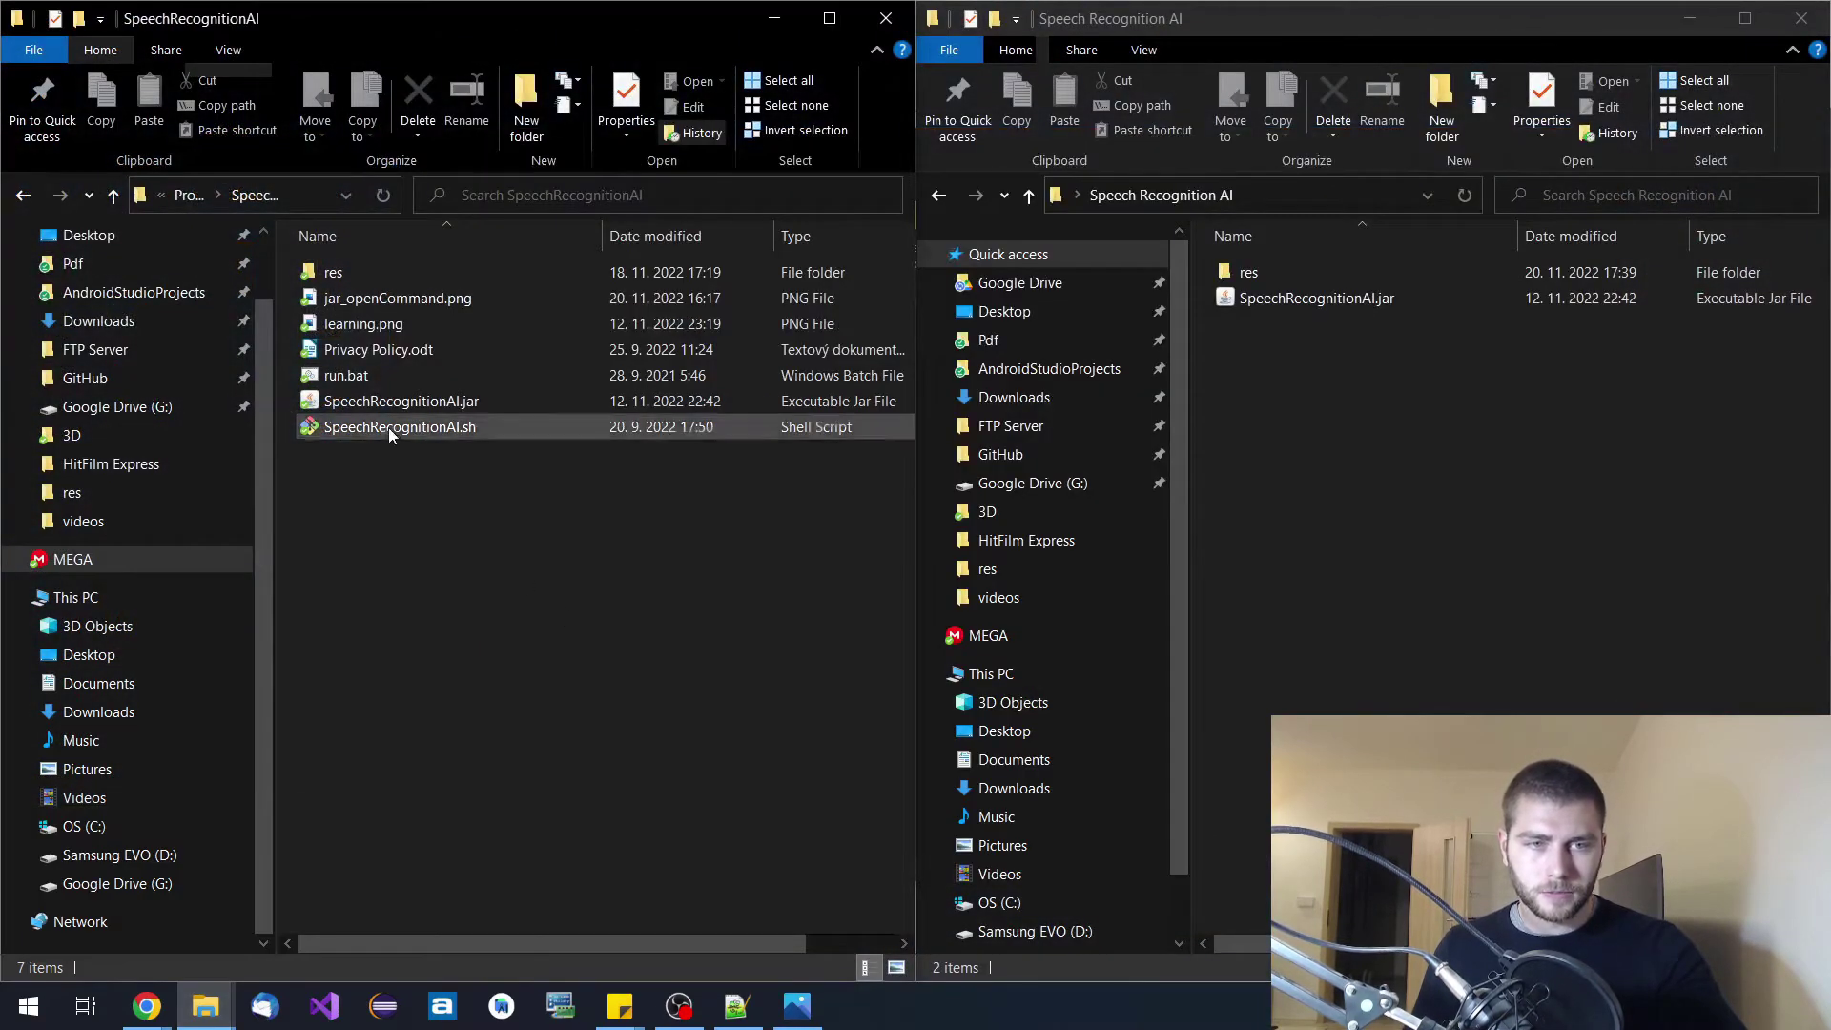
{"action": "right_click", "coordinate": [359, 379]}
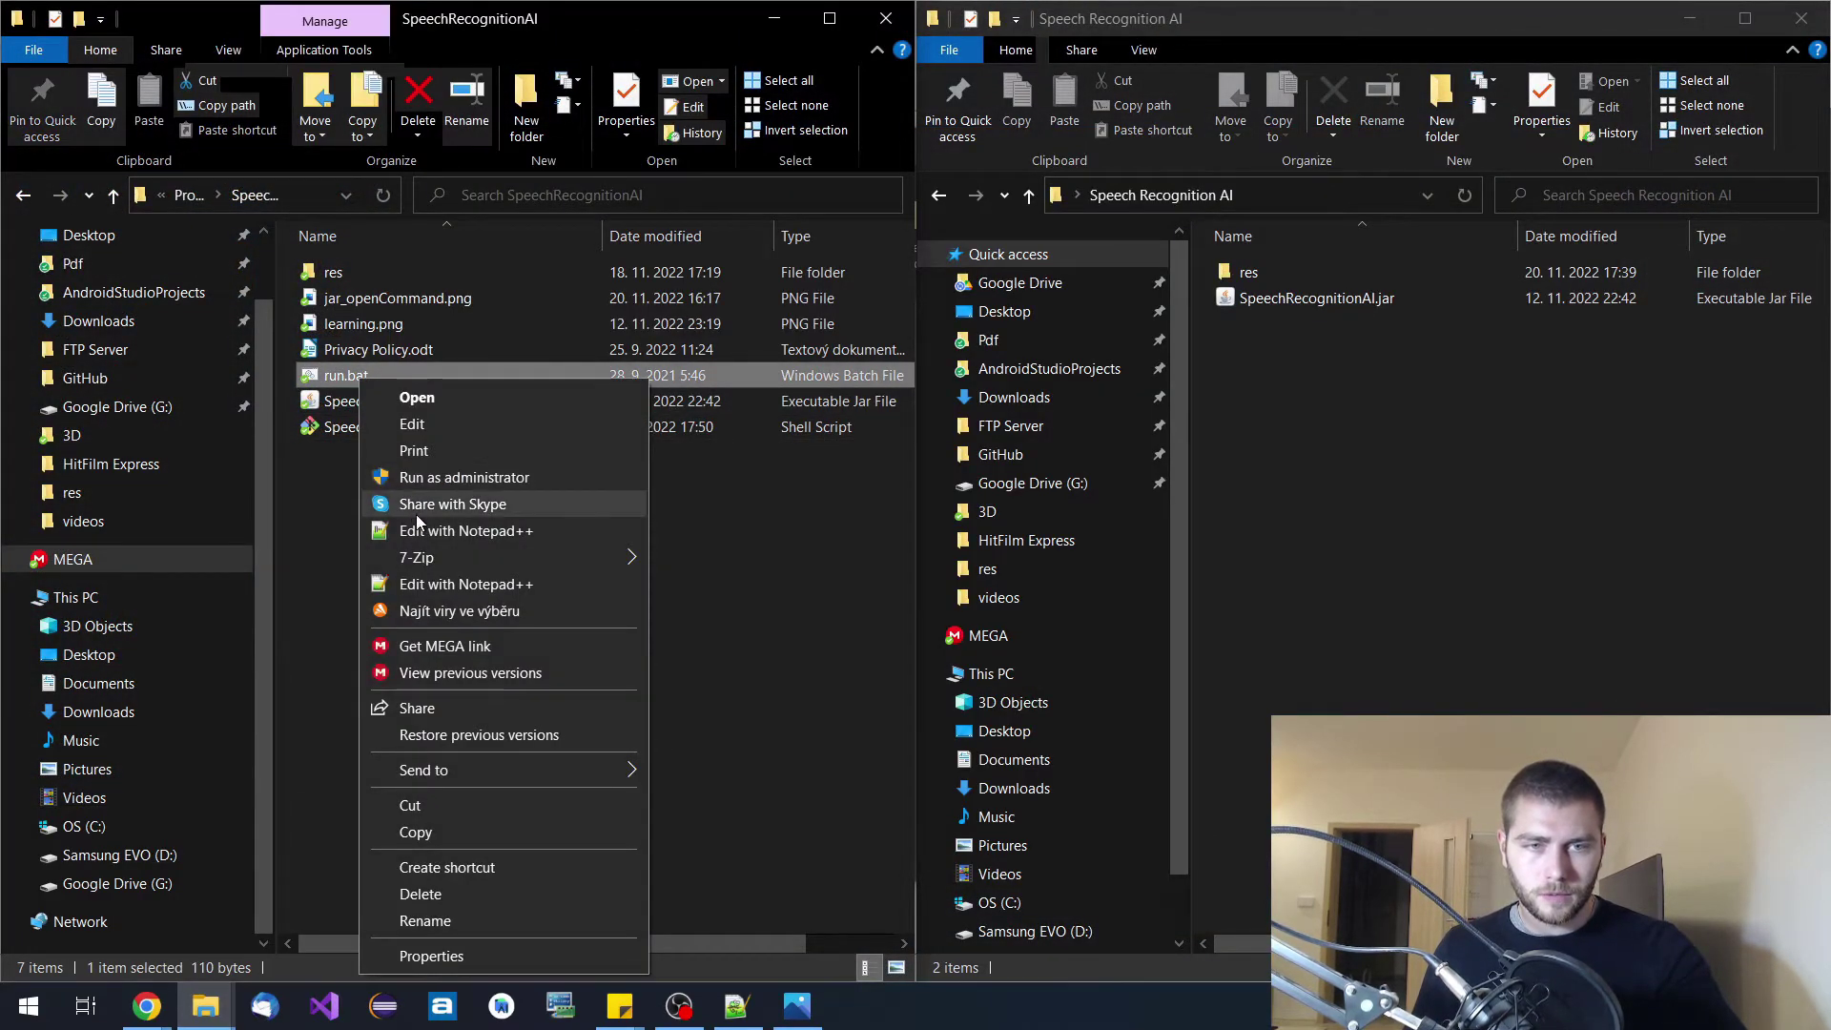
{"action": "left_click", "coordinate": [437, 531]}
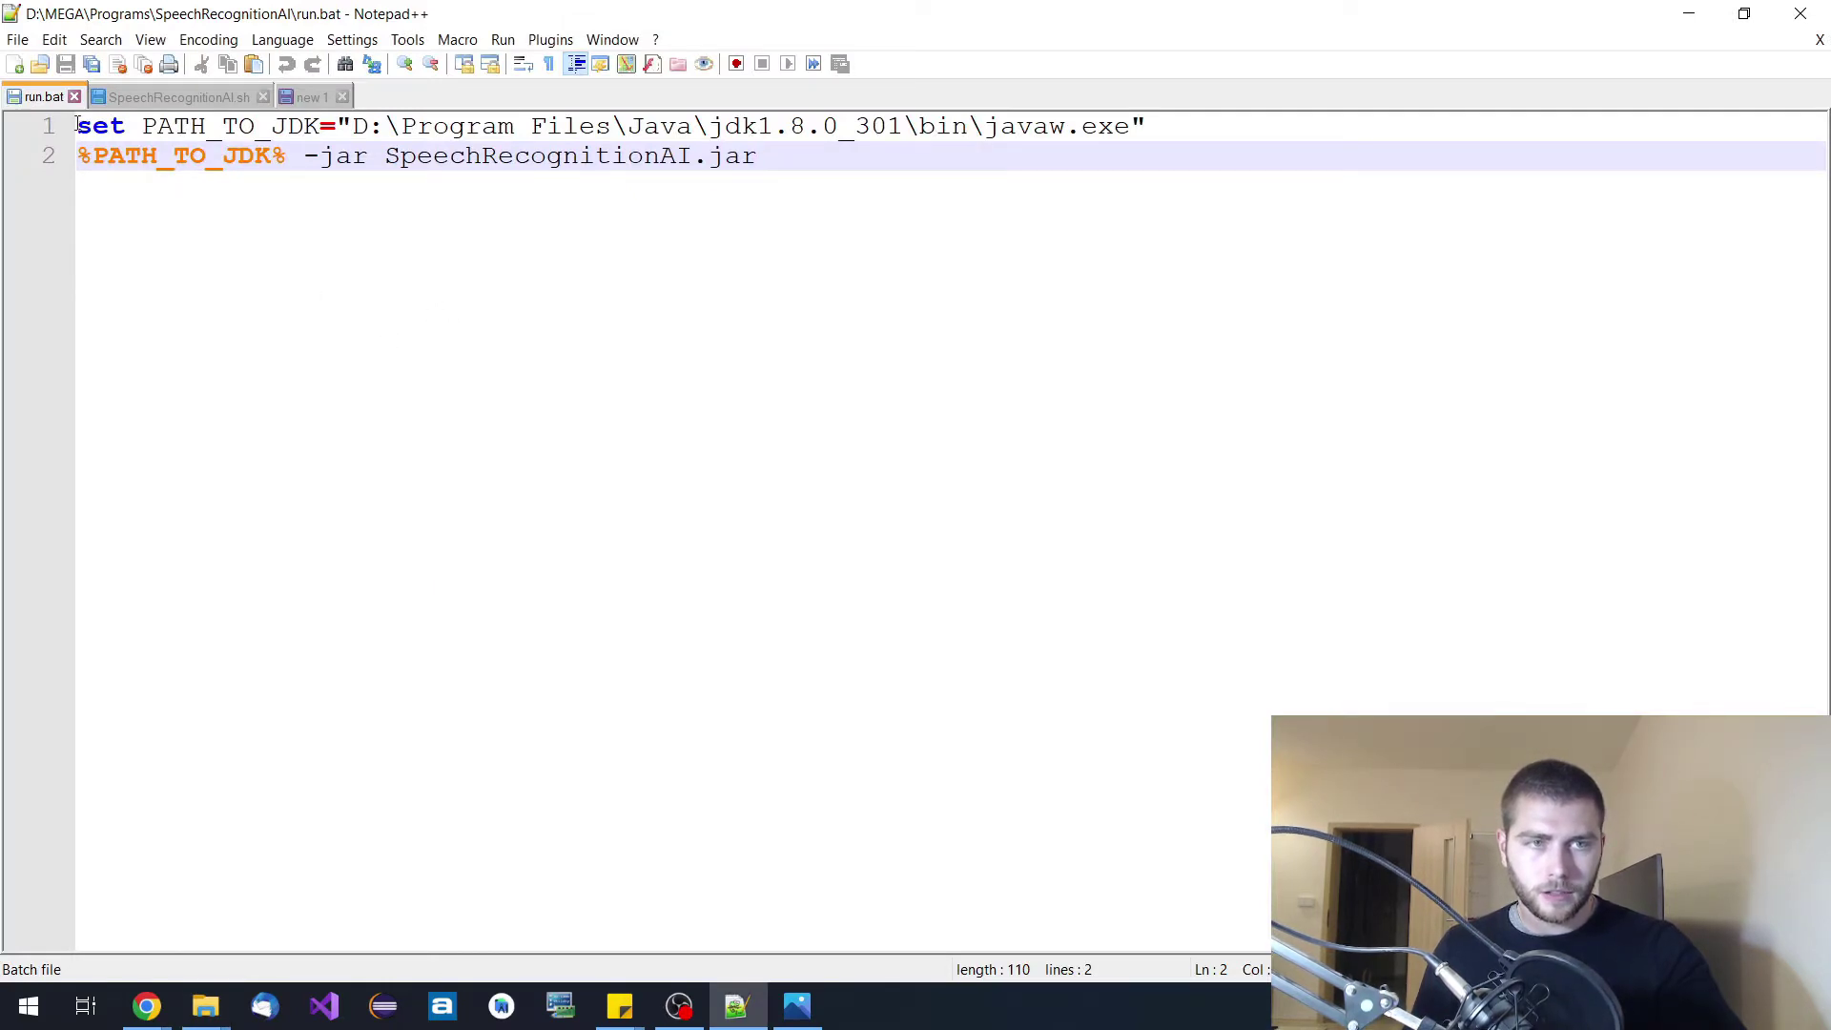
{"action": "left_click_drag", "start_coordinate": [78, 125], "coordinate": [1163, 130]}
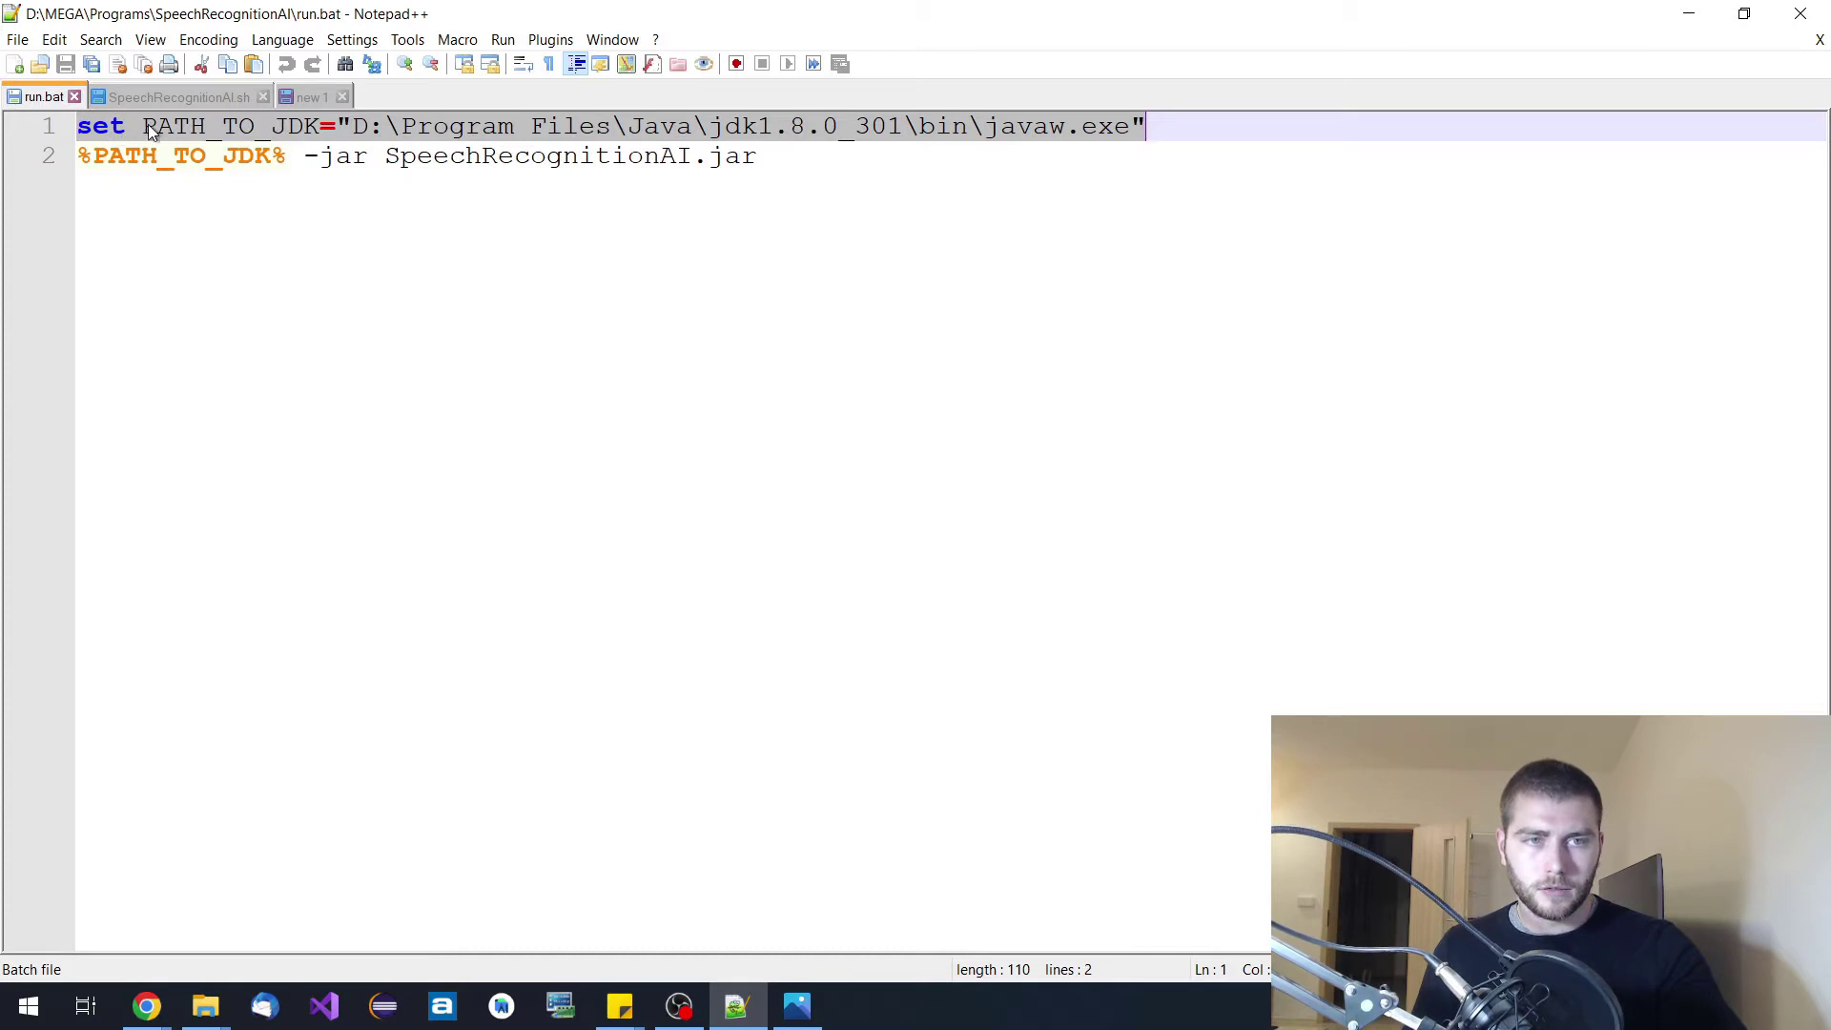
{"action": "left_click", "coordinate": [309, 125]}
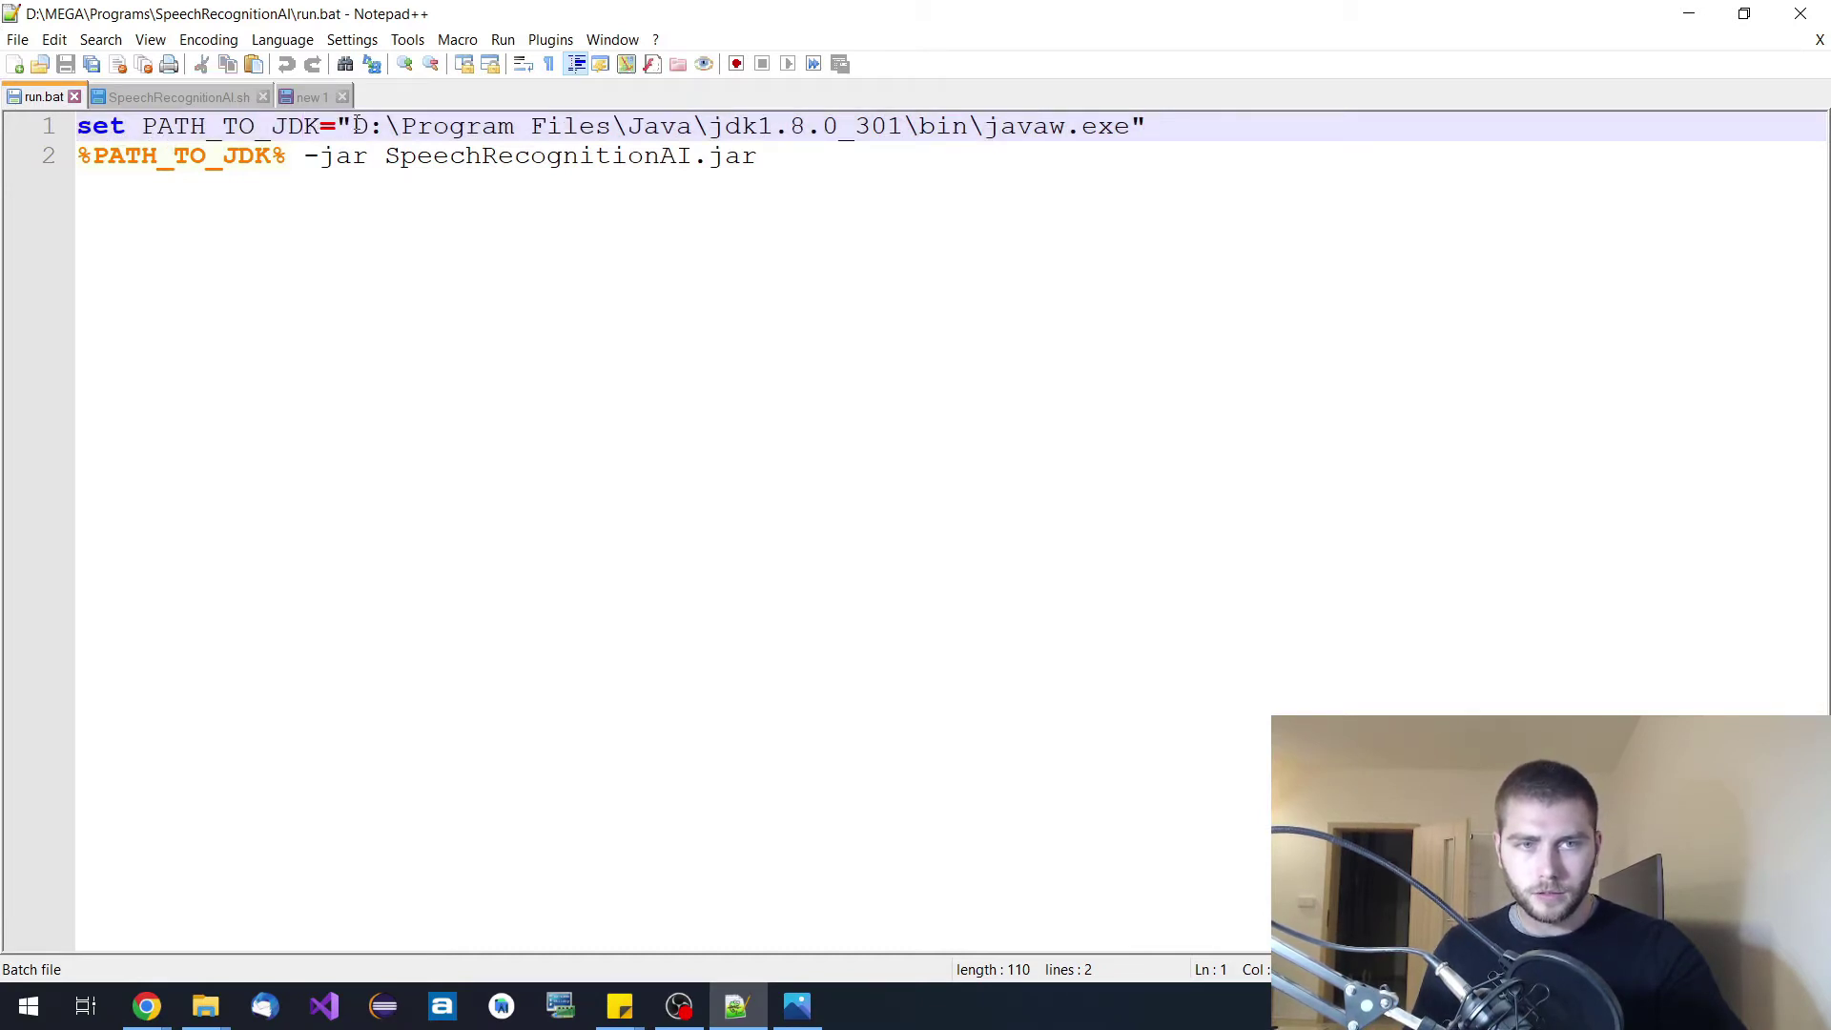
{"action": "left_click_drag", "start_coordinate": [355, 125], "coordinate": [1139, 101]}
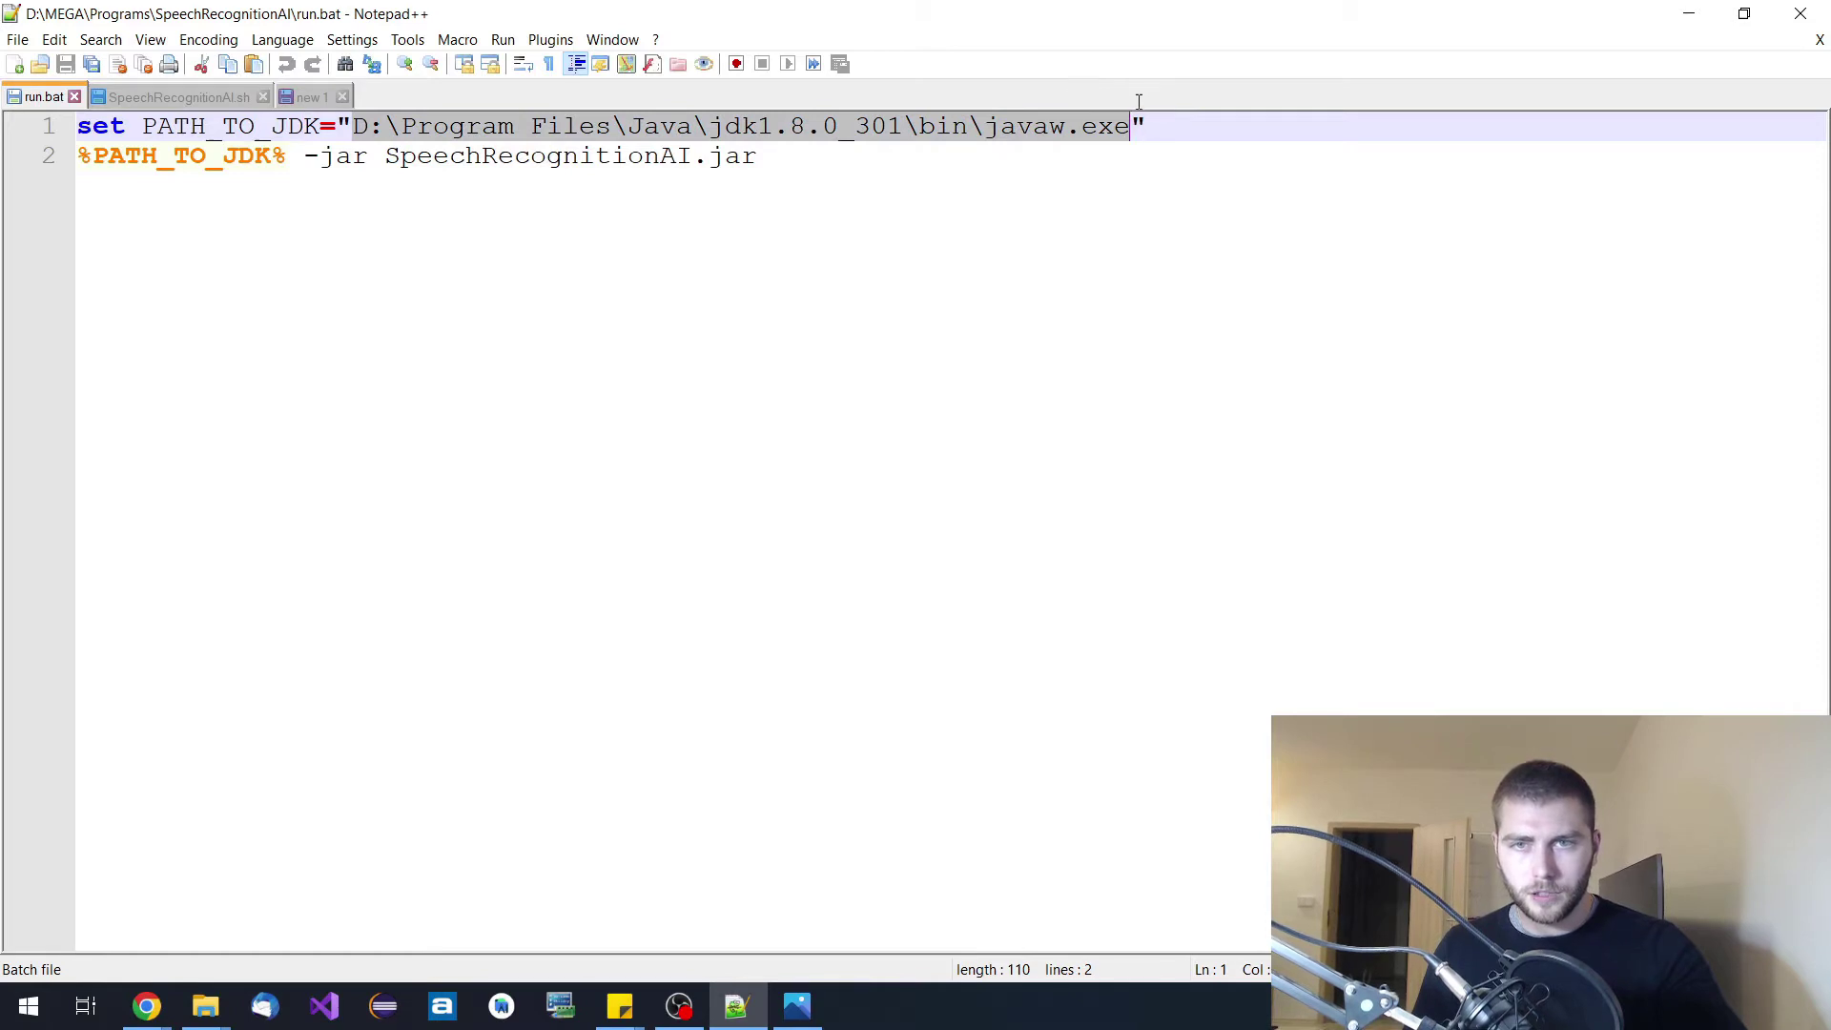
{"action": "left_click", "coordinate": [968, 270]}
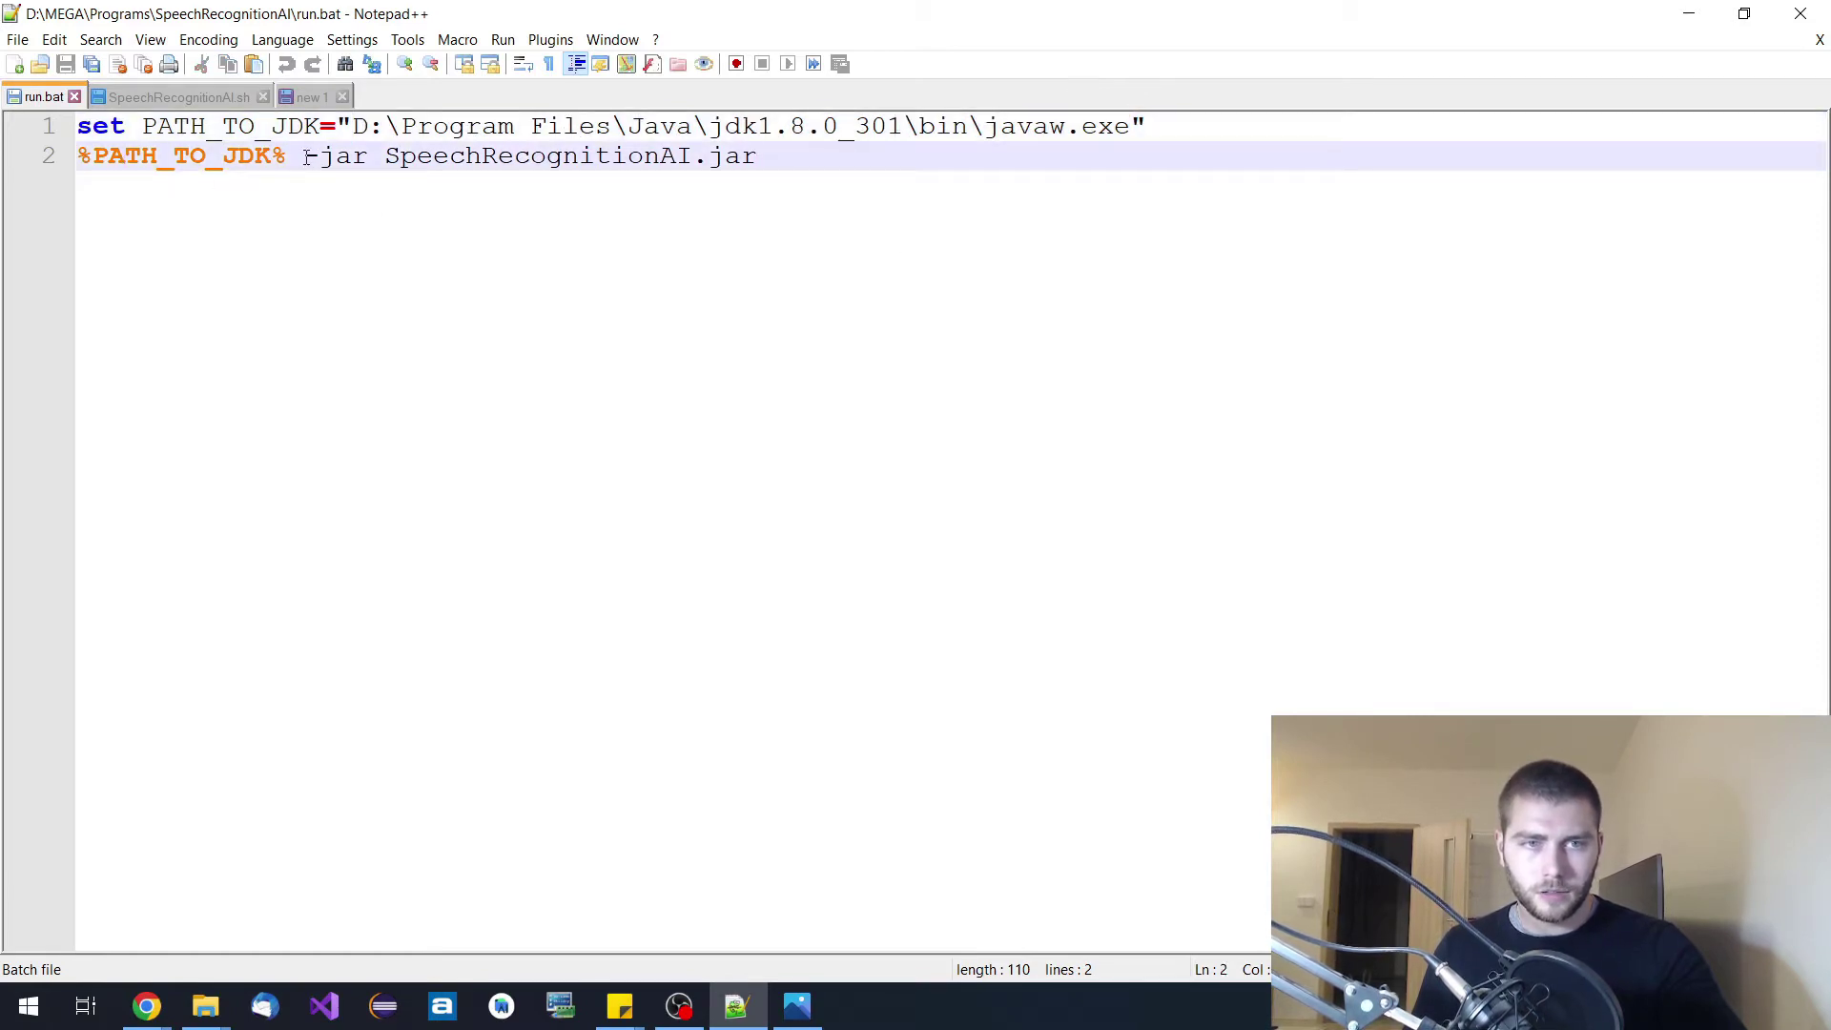
{"action": "left_click_drag", "start_coordinate": [305, 157], "coordinate": [760, 155]}
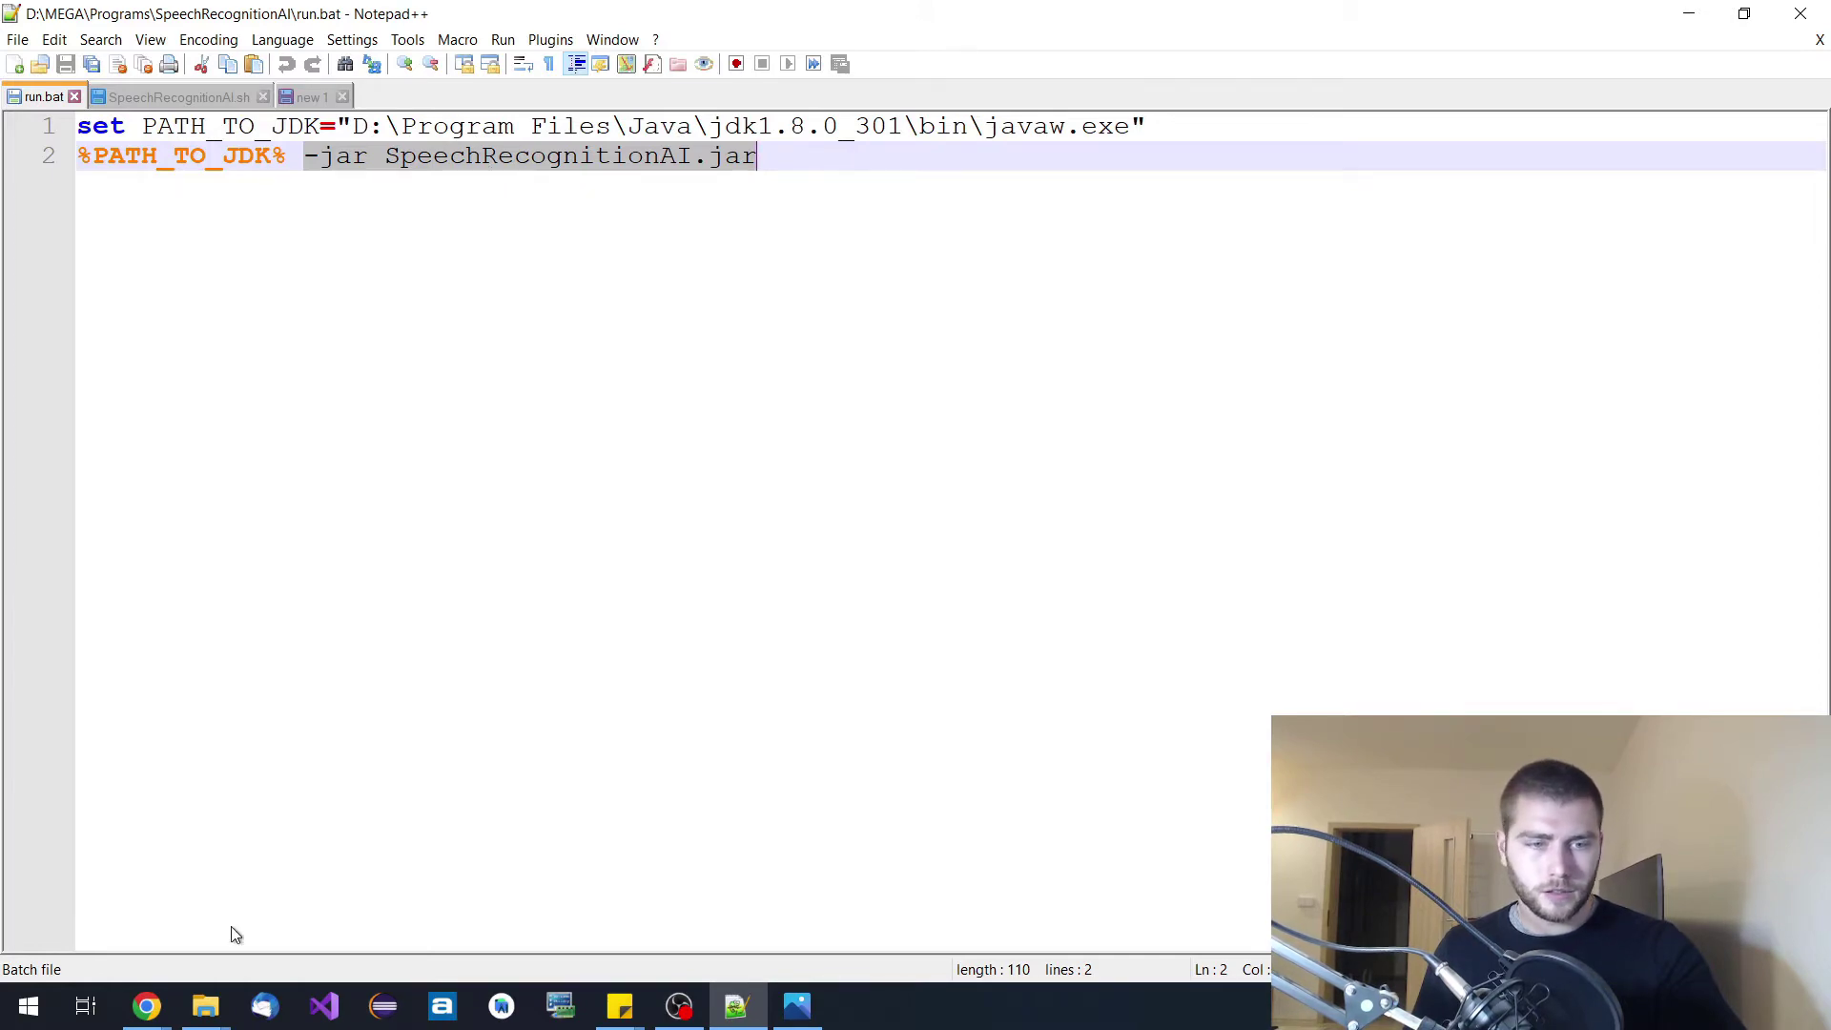
{"action": "mouse_move", "coordinate": [206, 1003]}
{"action": "mouse_move", "coordinate": [209, 900]}
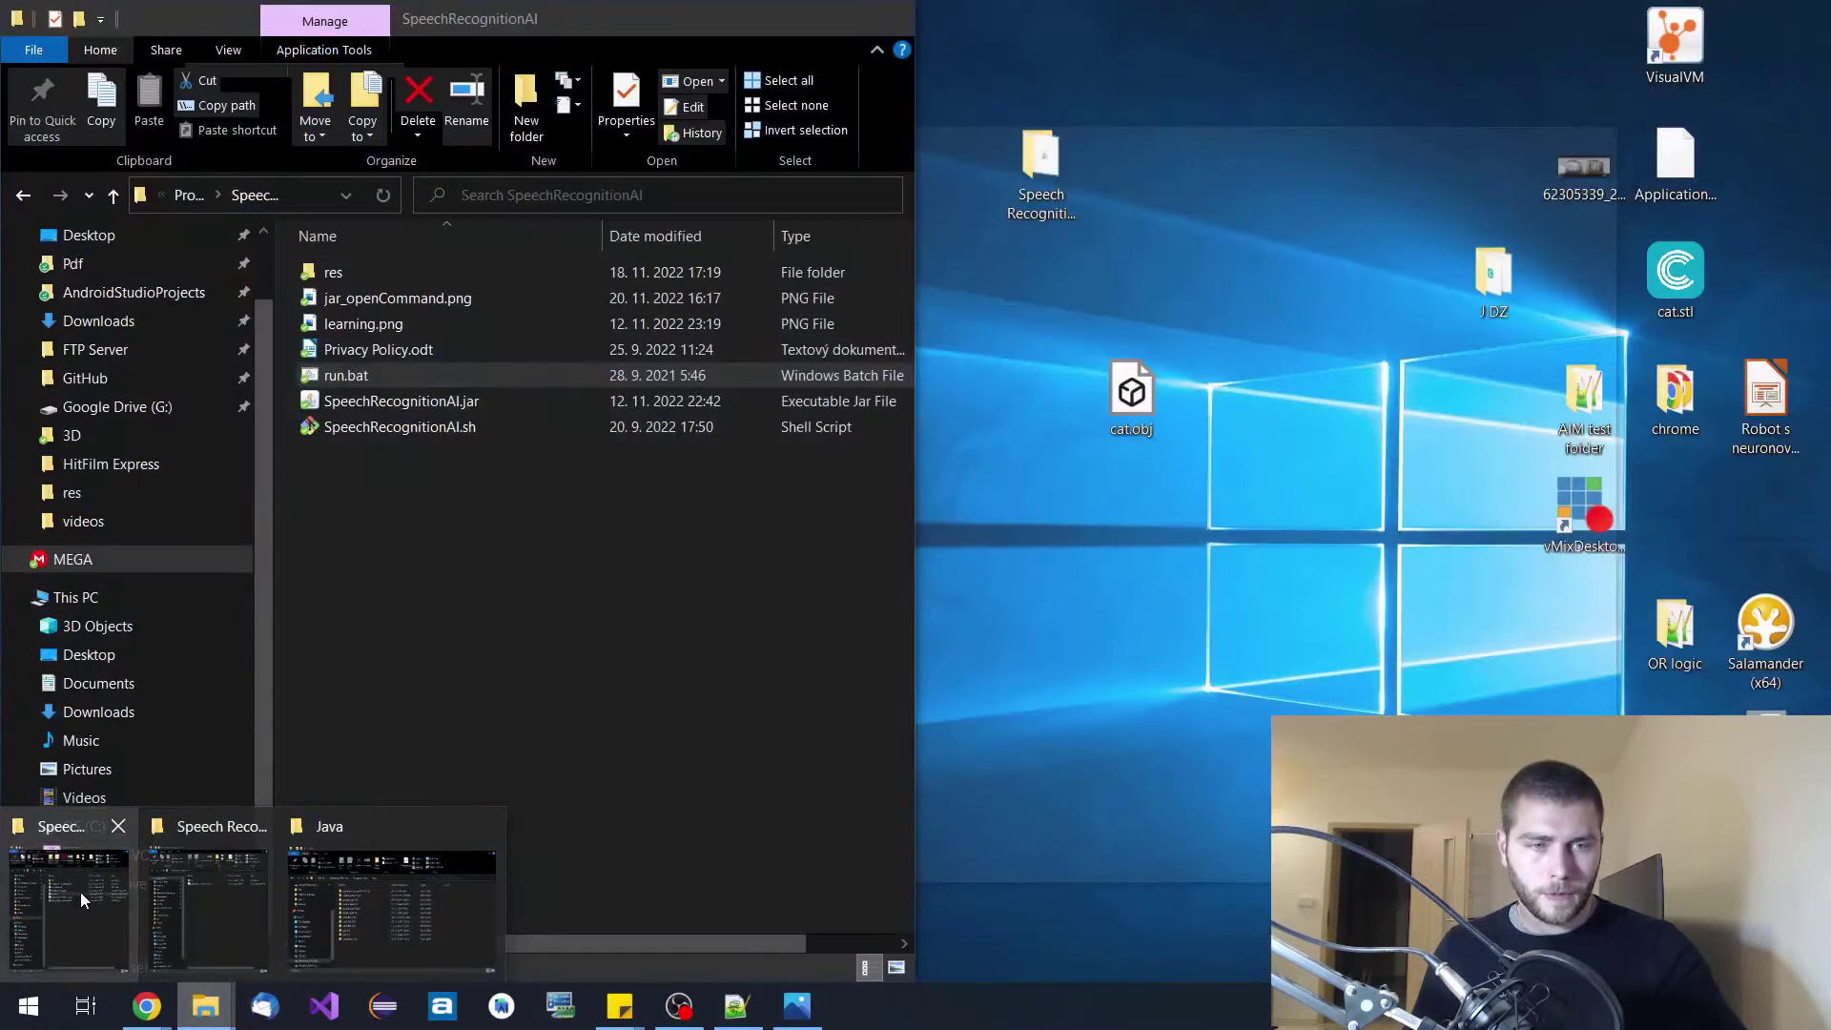
{"action": "left_click", "coordinate": [80, 891]}
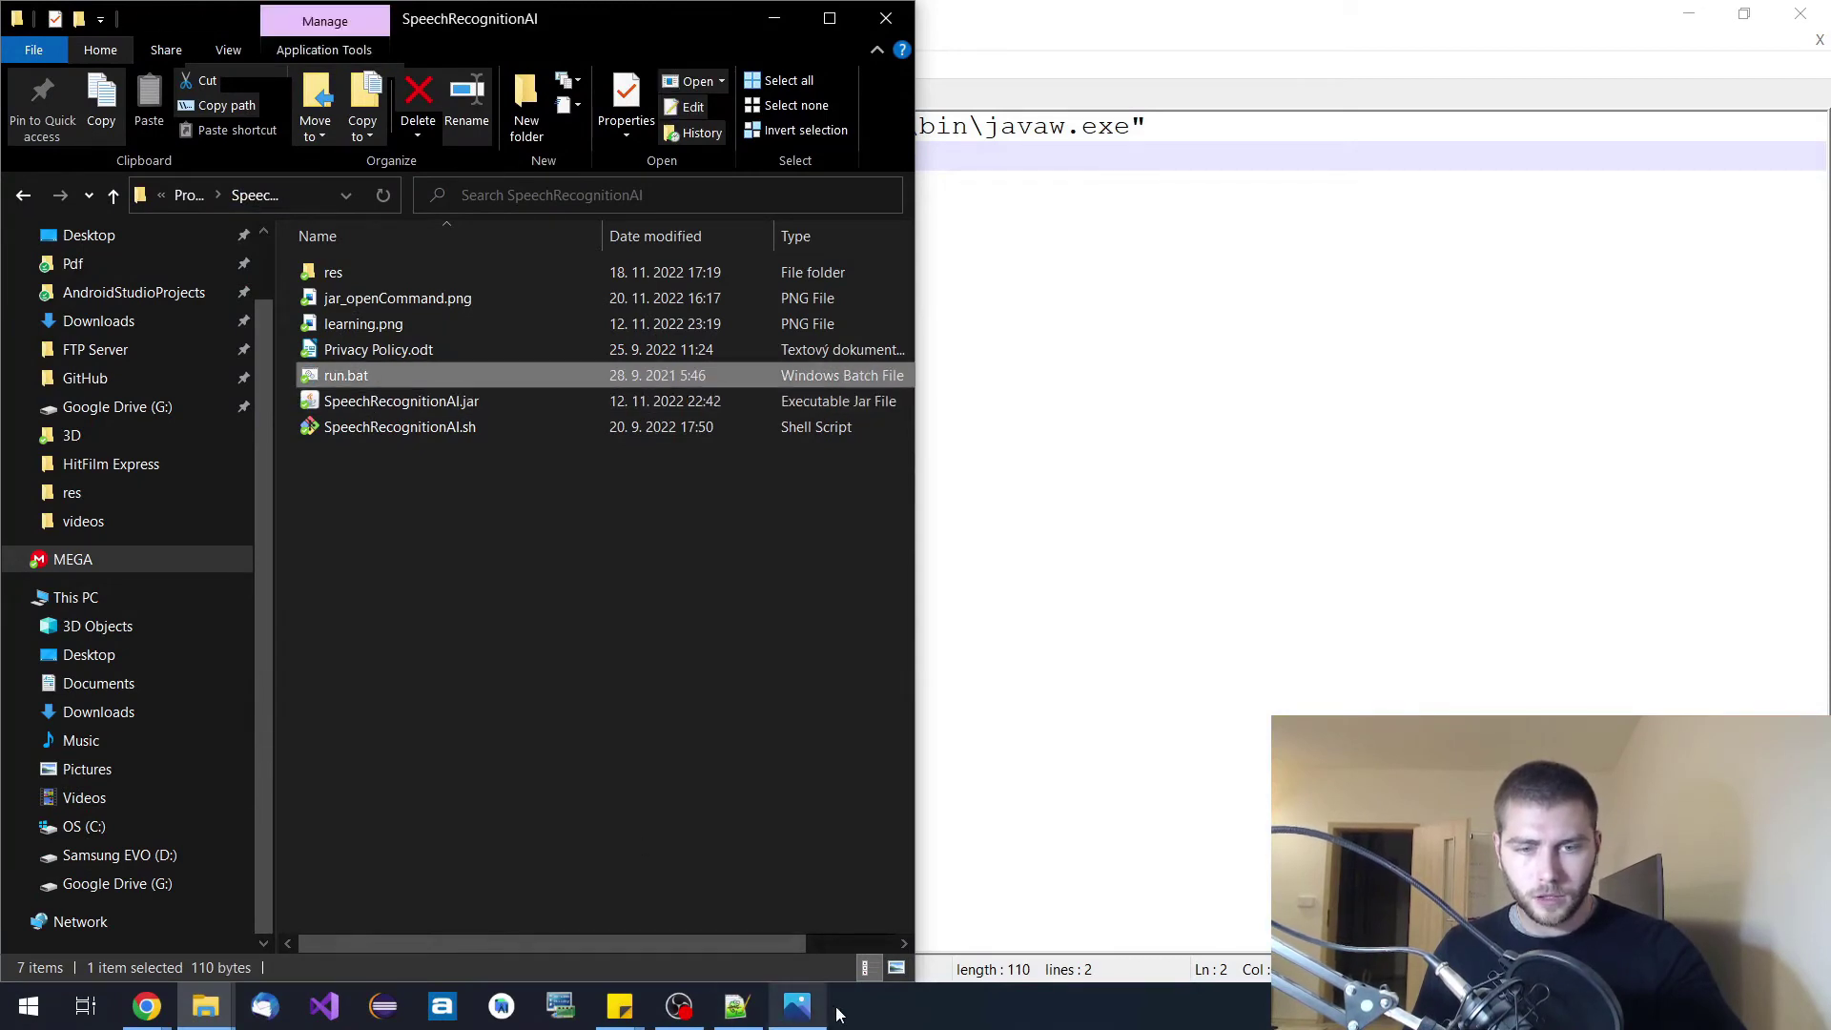
{"action": "left_click", "coordinate": [739, 1007]}
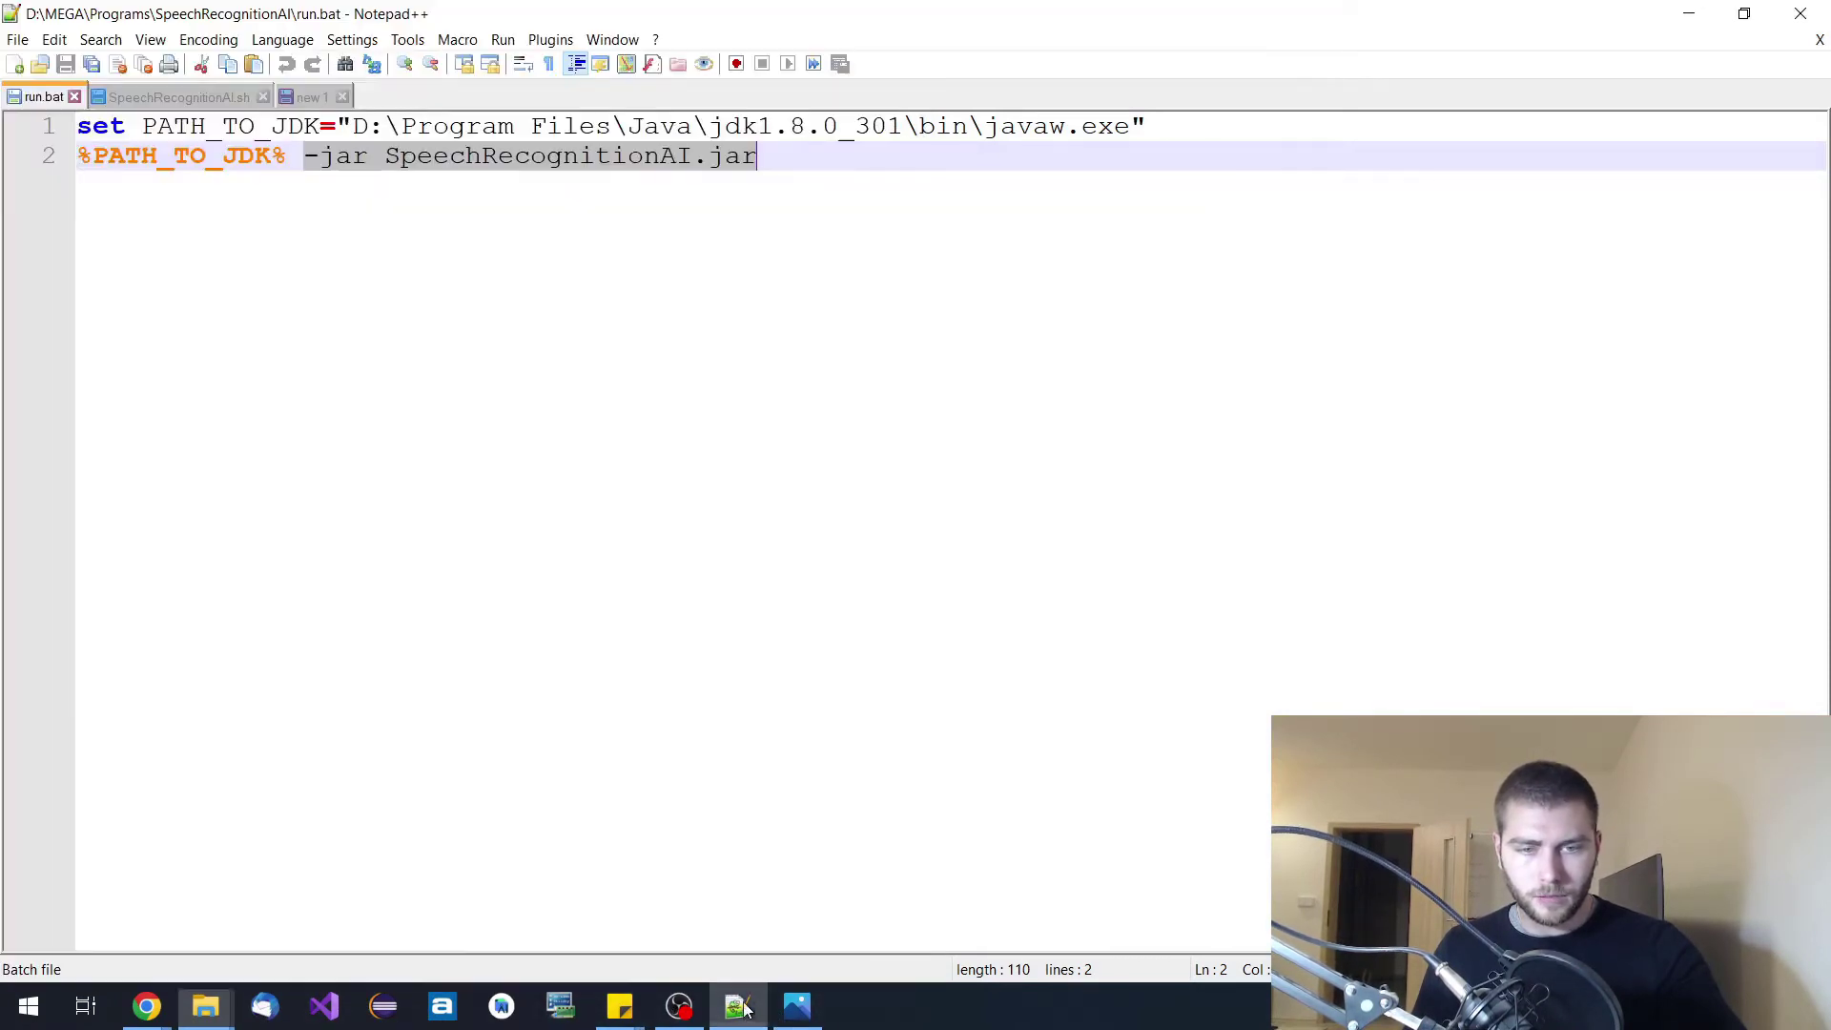
{"action": "left_click", "coordinate": [470, 306]}
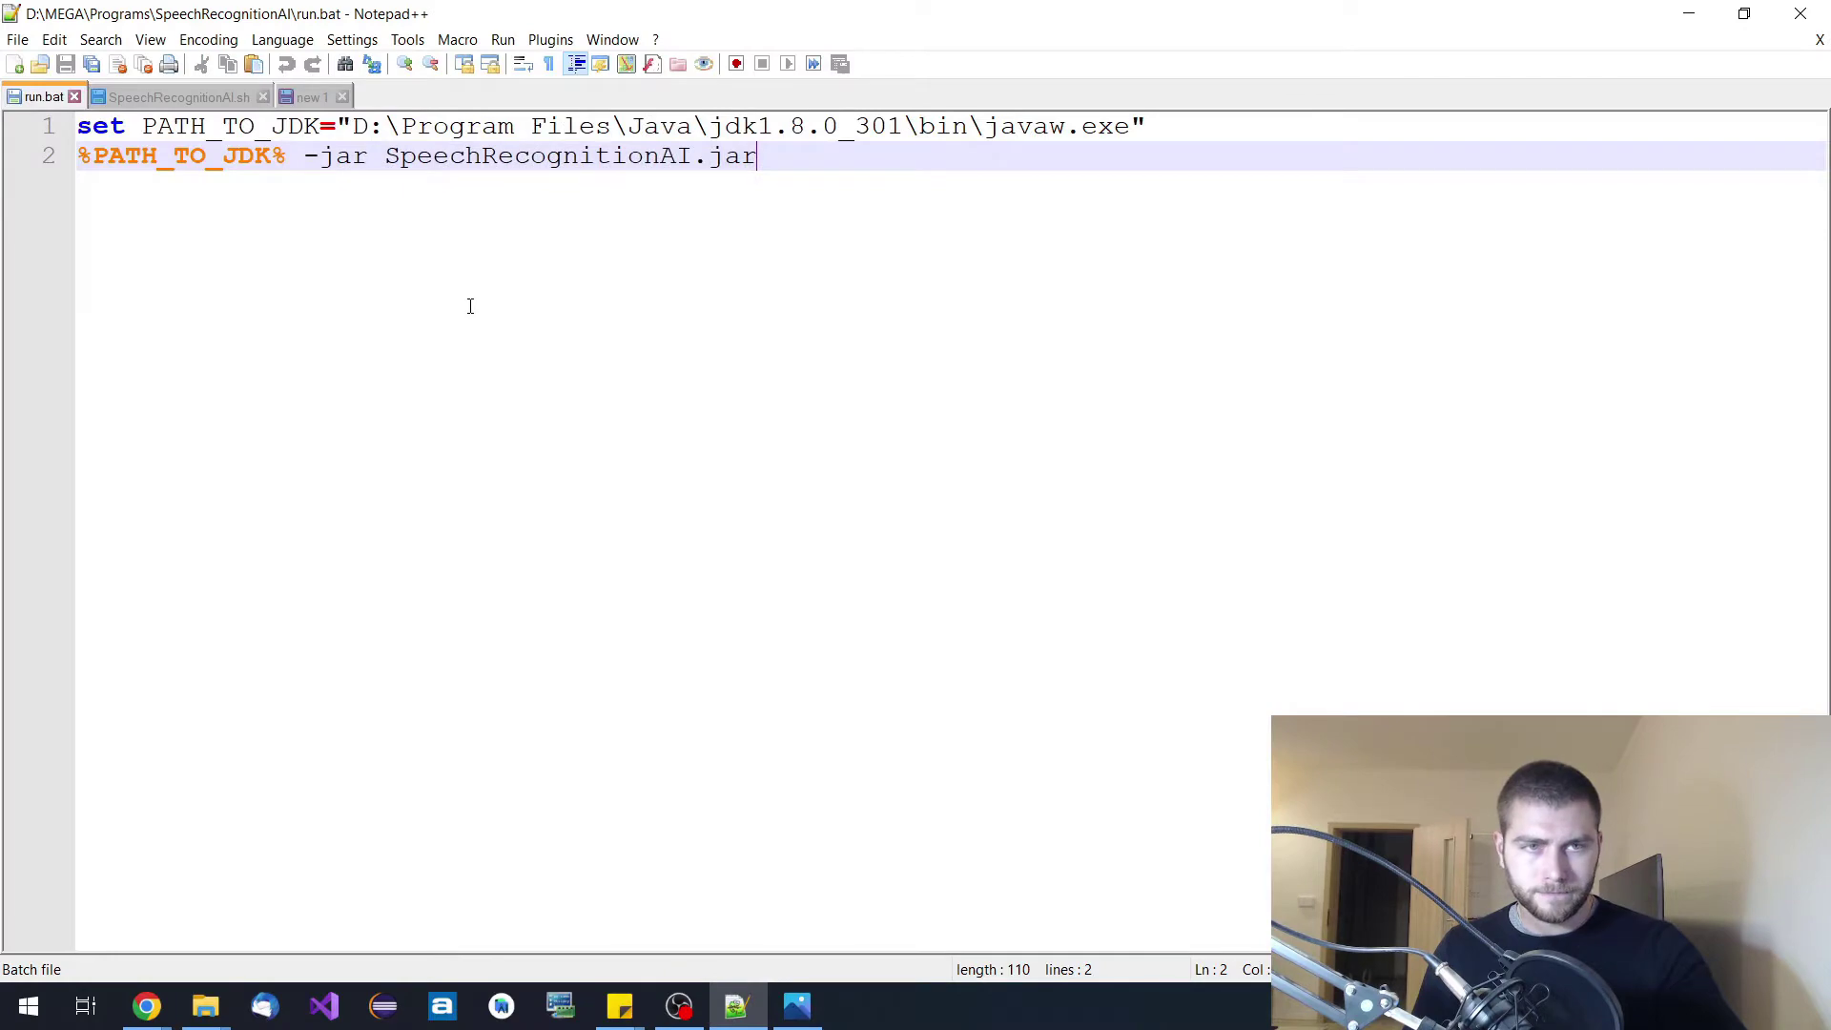
Switch to the SpeechRecognitionAI.sh tab and locate the file in the project folder.
{"action": "left_click", "coordinate": [173, 93]}
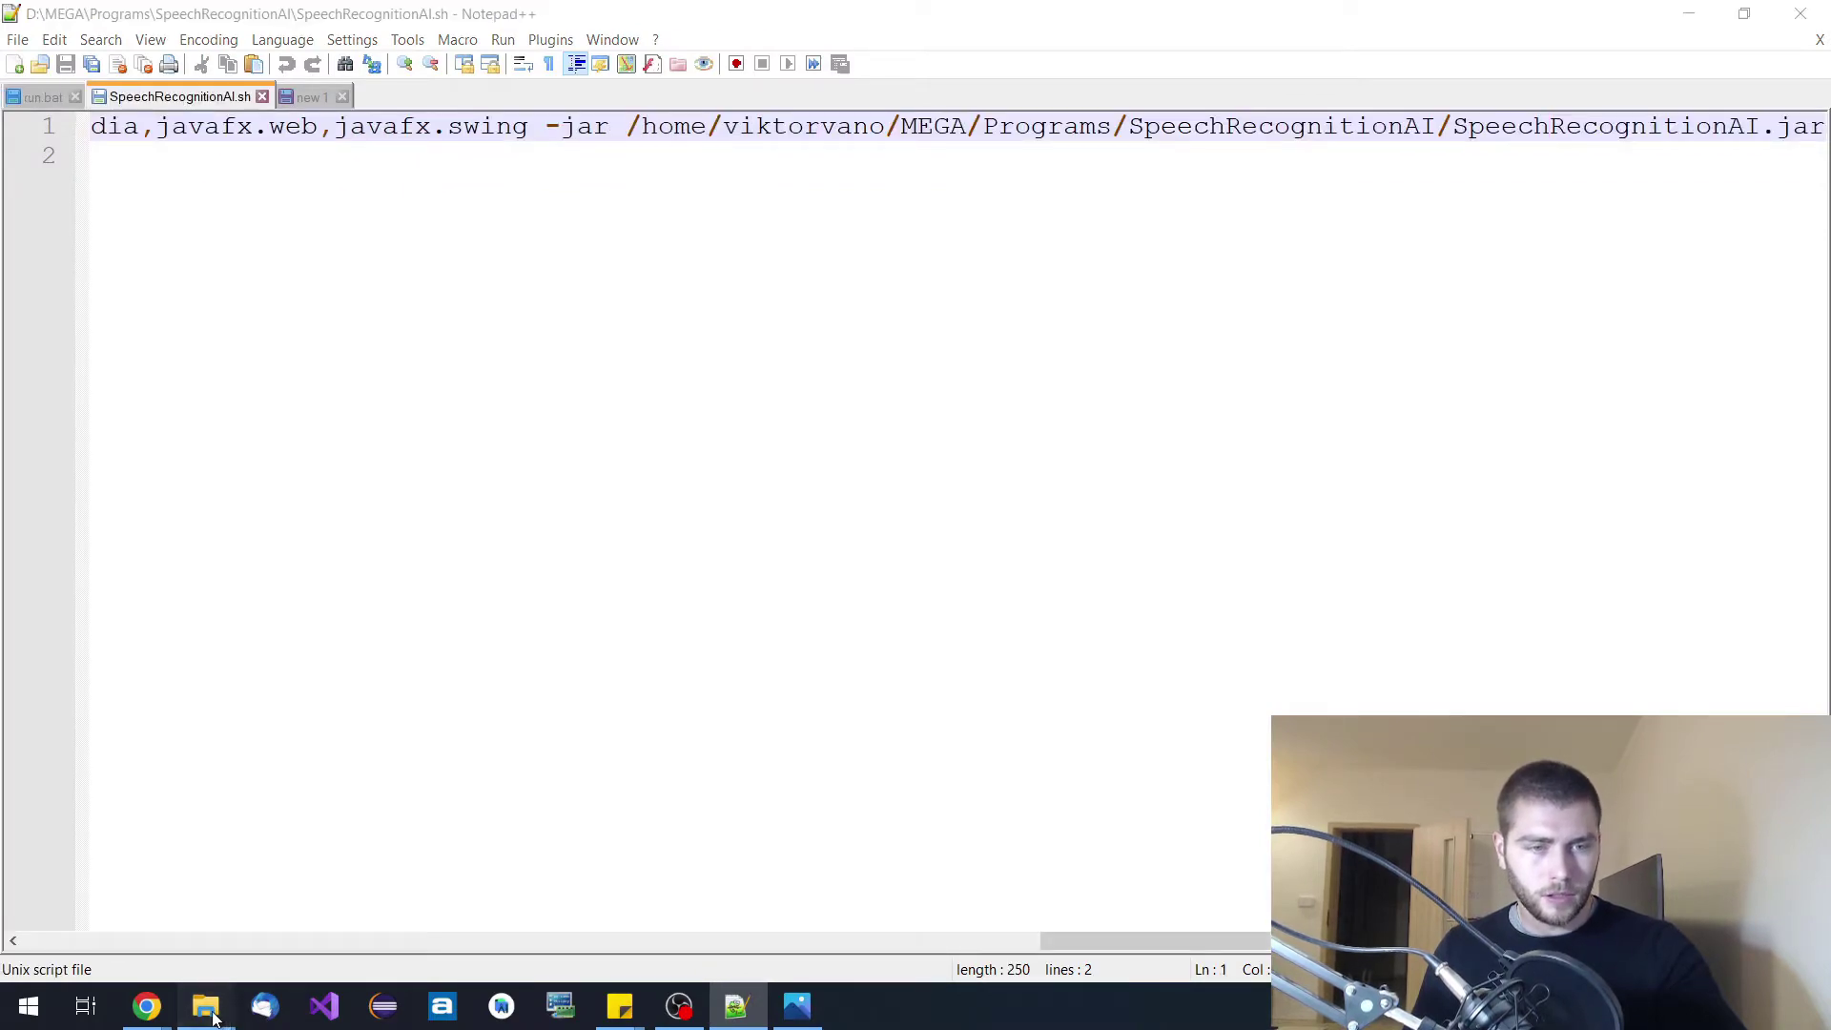
{"action": "mouse_move", "coordinate": [218, 1016]}
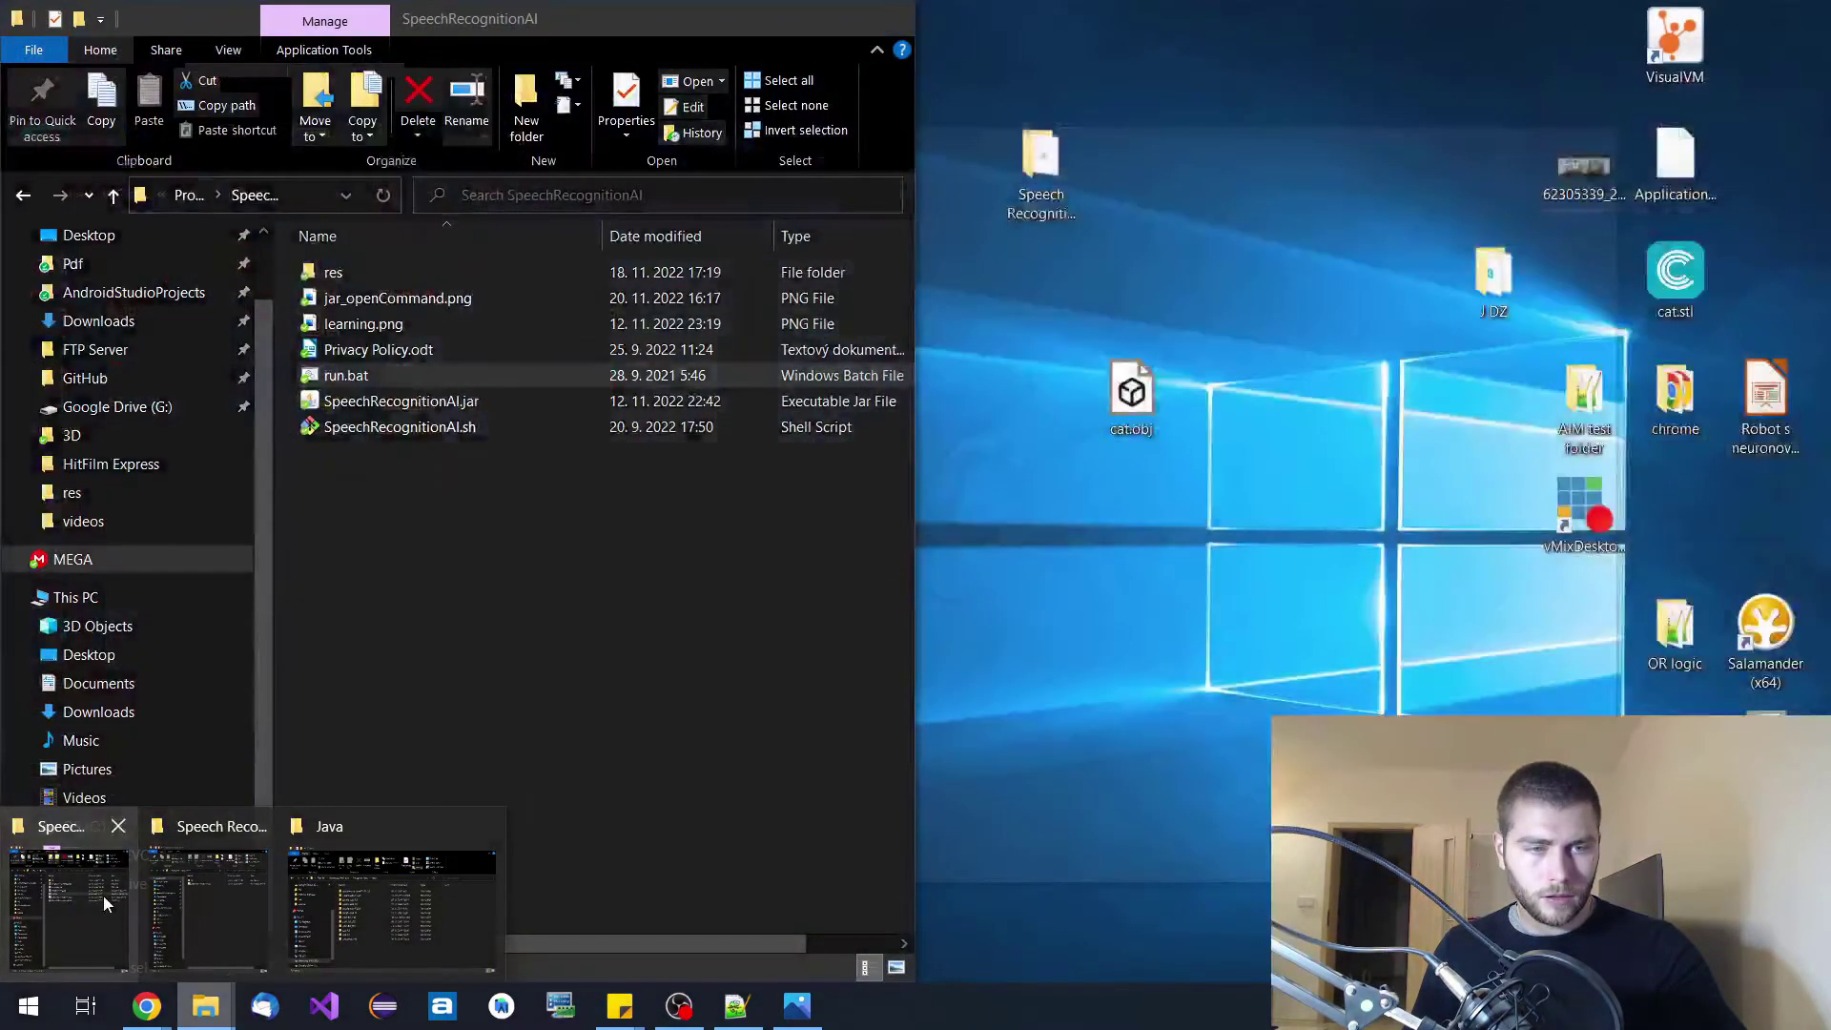
{"action": "left_click", "coordinate": [103, 894]}
{"action": "left_click", "coordinate": [412, 425]}
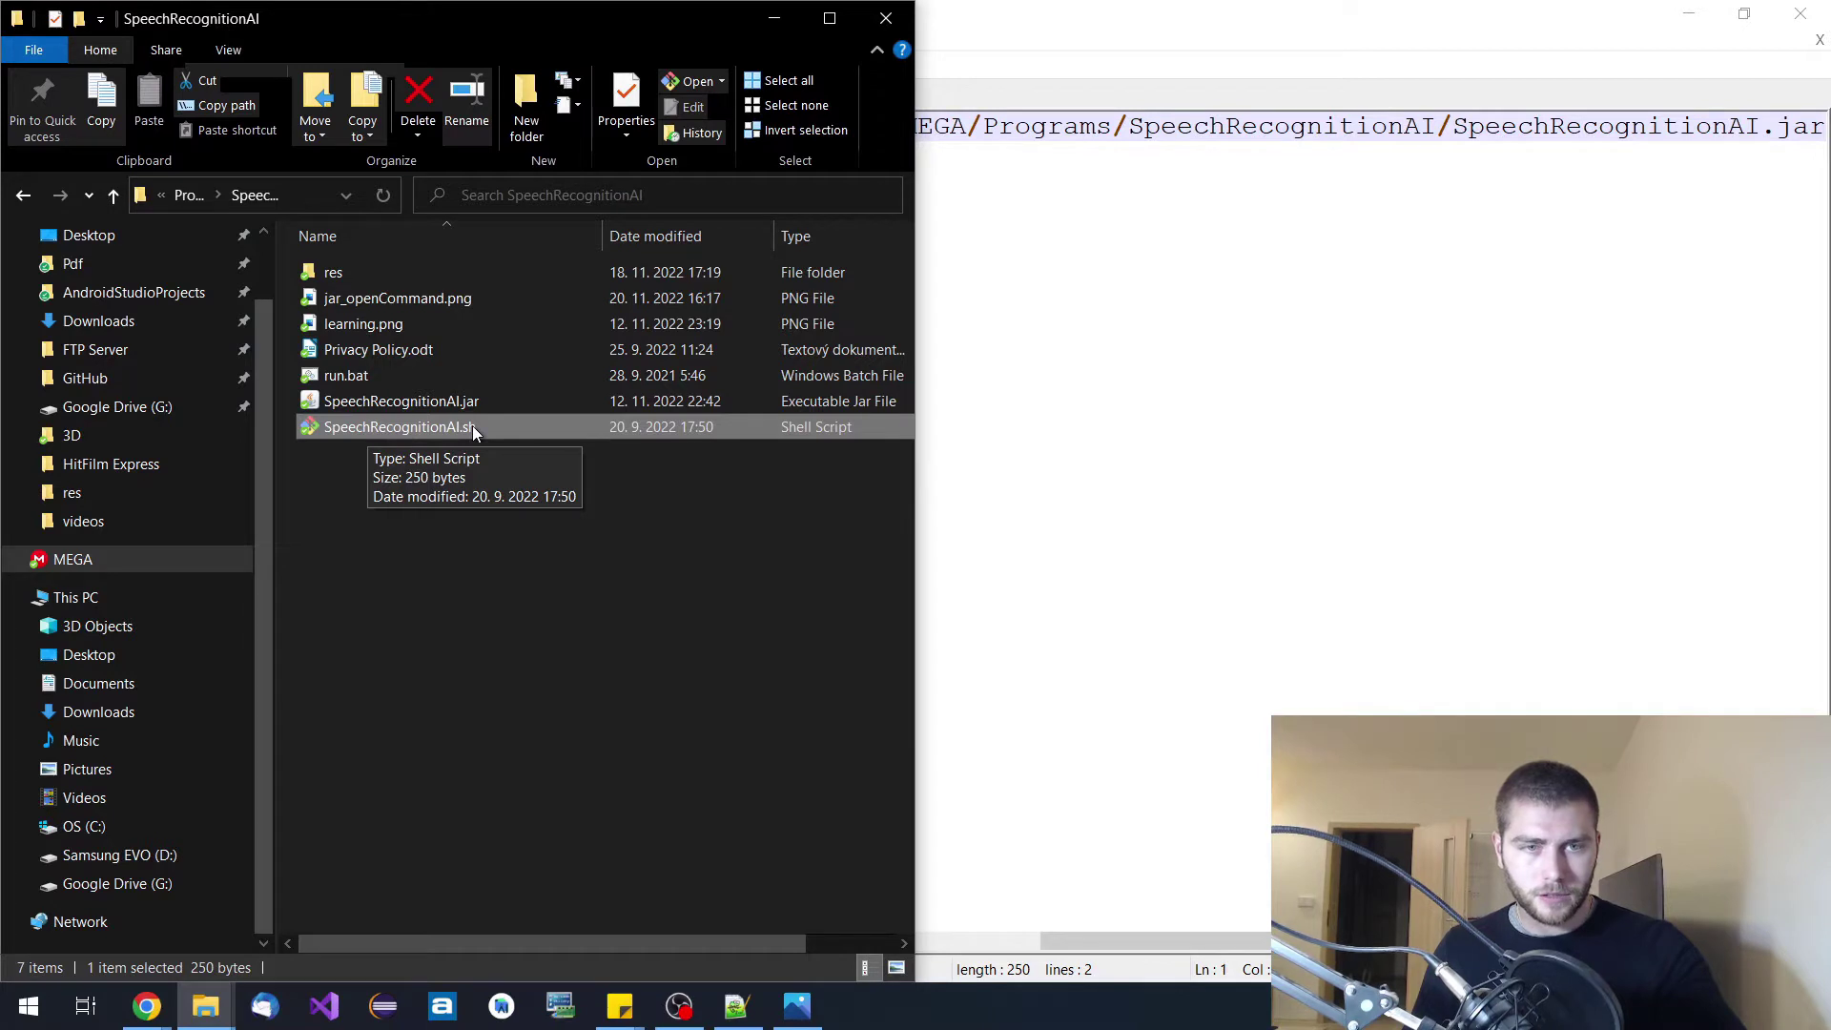
{"action": "left_click", "coordinate": [737, 1006]}
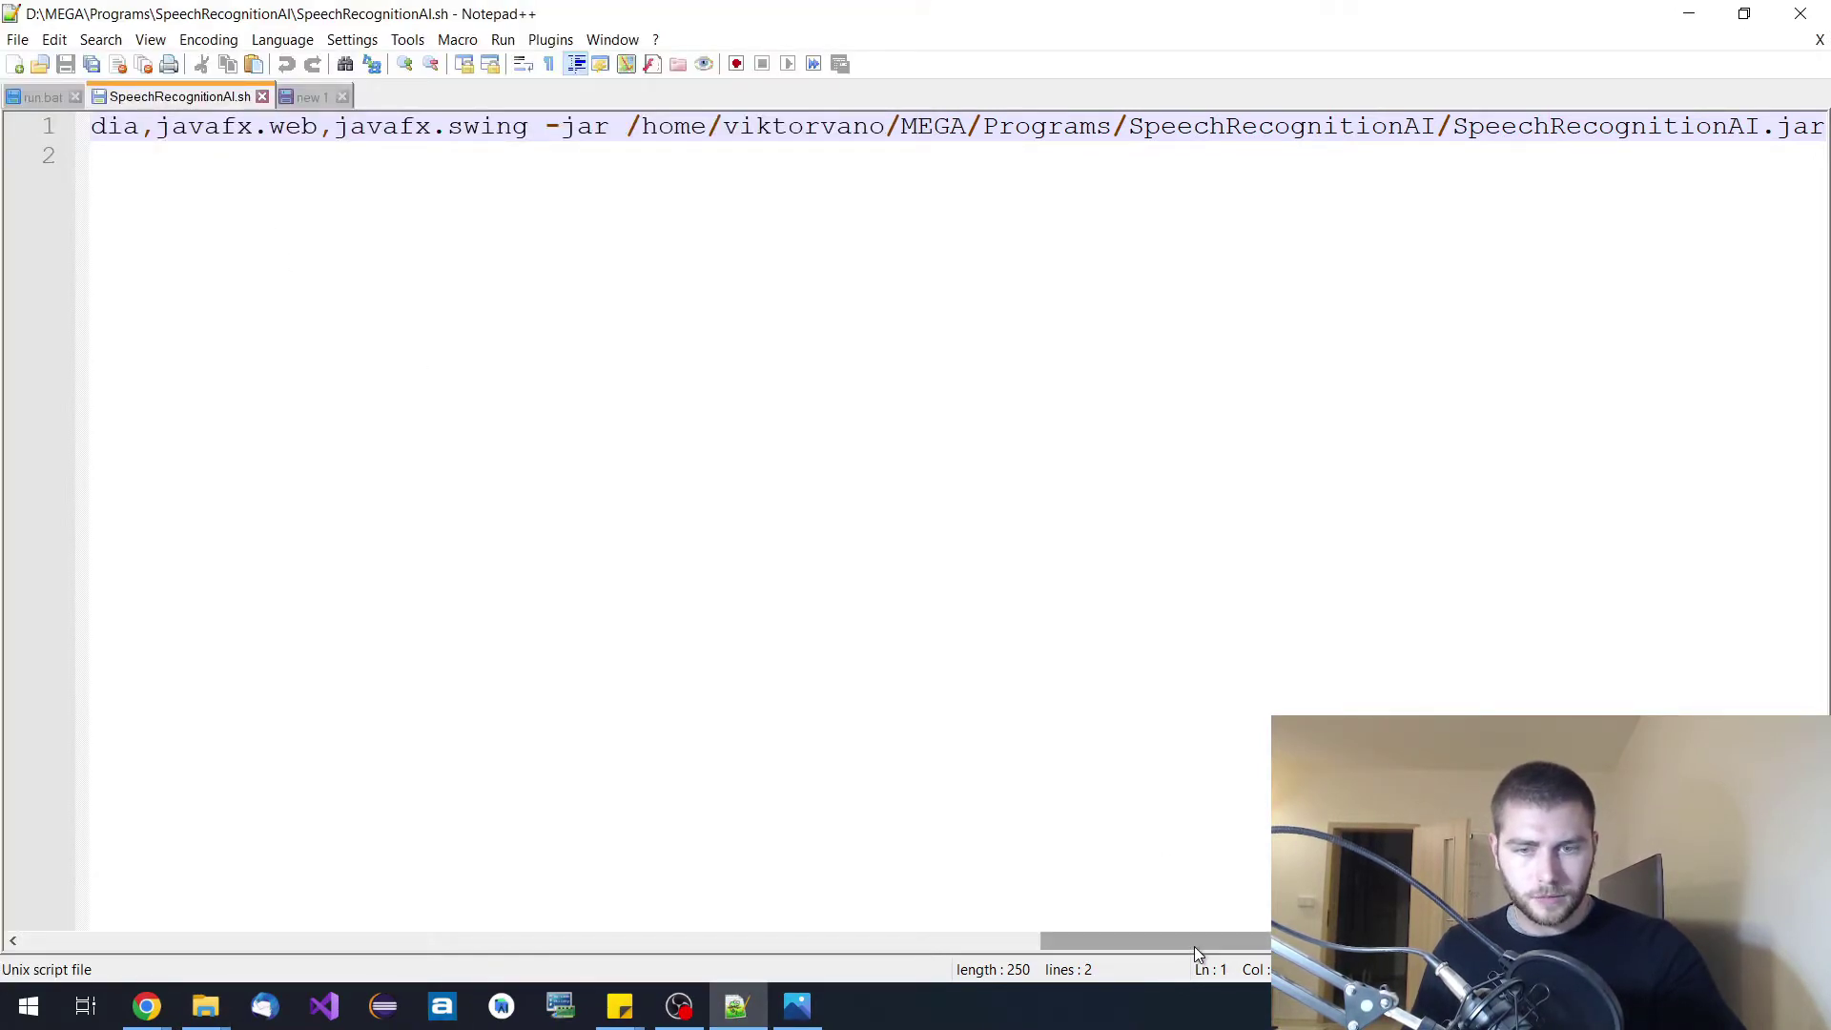
Scroll across line 1 to read the full java launch command with javafx modules.
{"action": "left_click_drag", "start_coordinate": [1194, 946], "coordinate": [143, 996]}
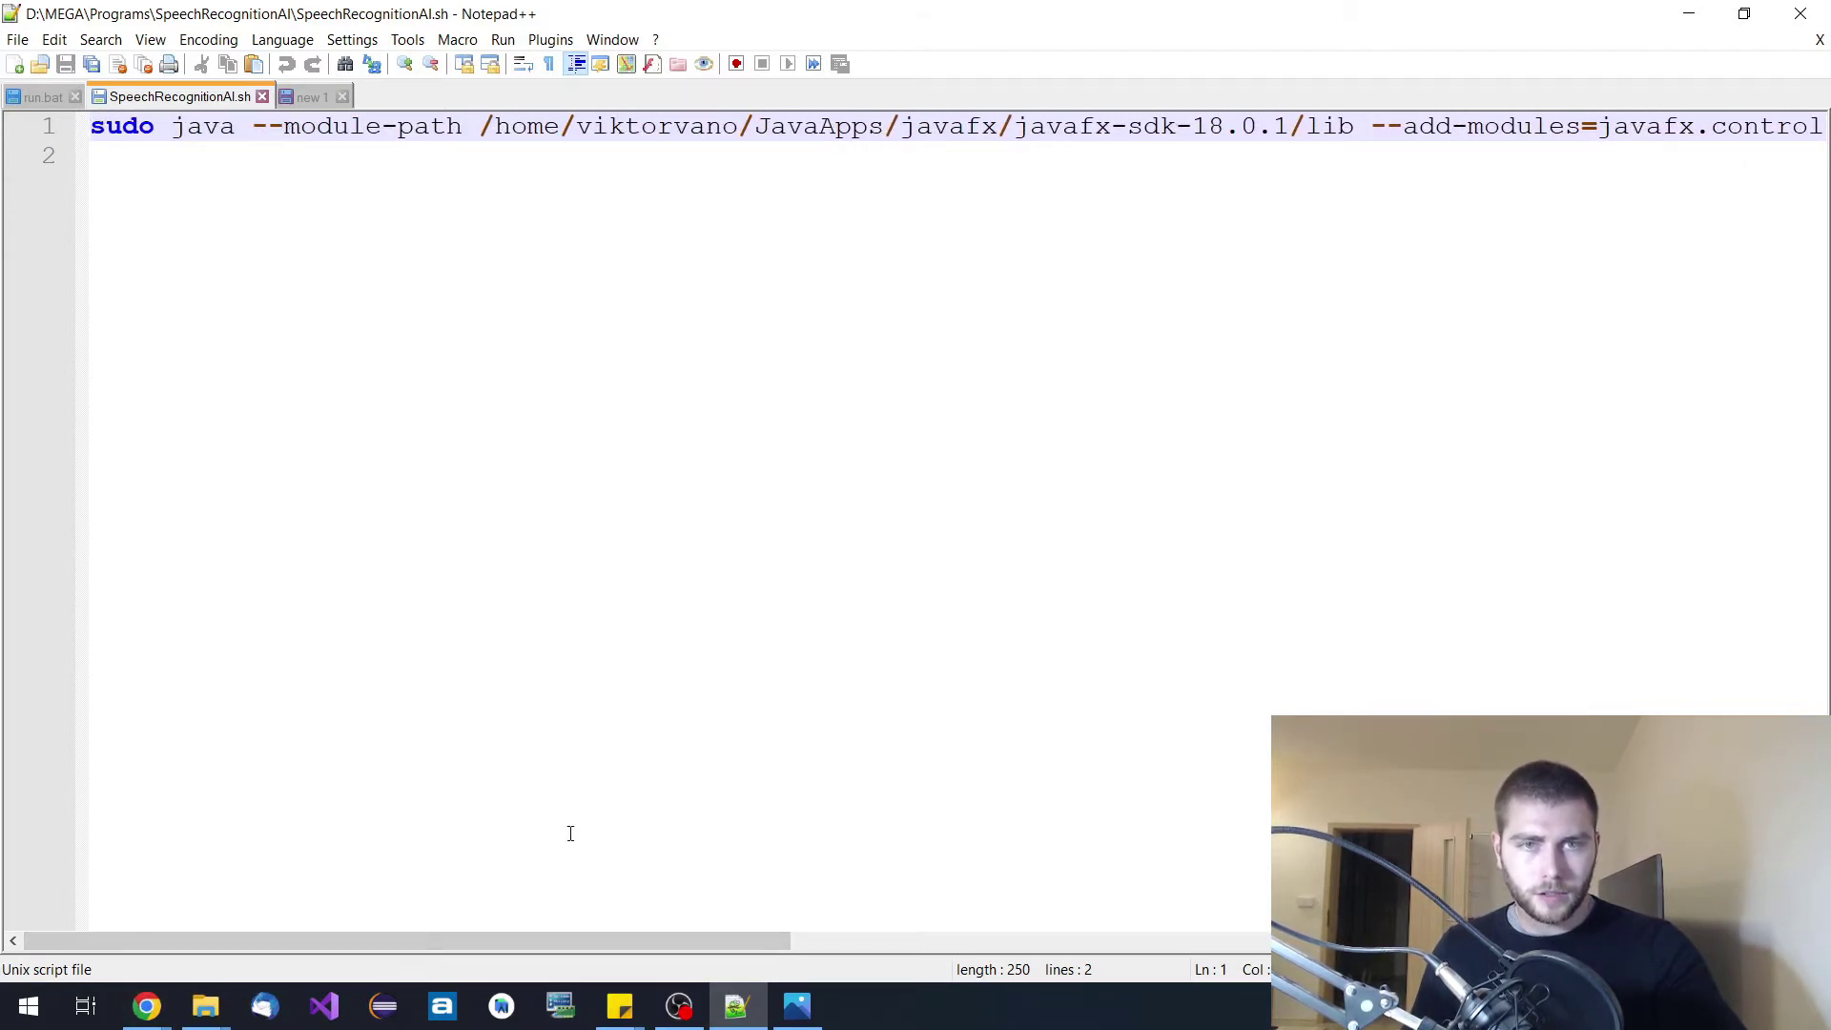
{"action": "left_click_drag", "start_coordinate": [611, 944], "coordinate": [712, 941]}
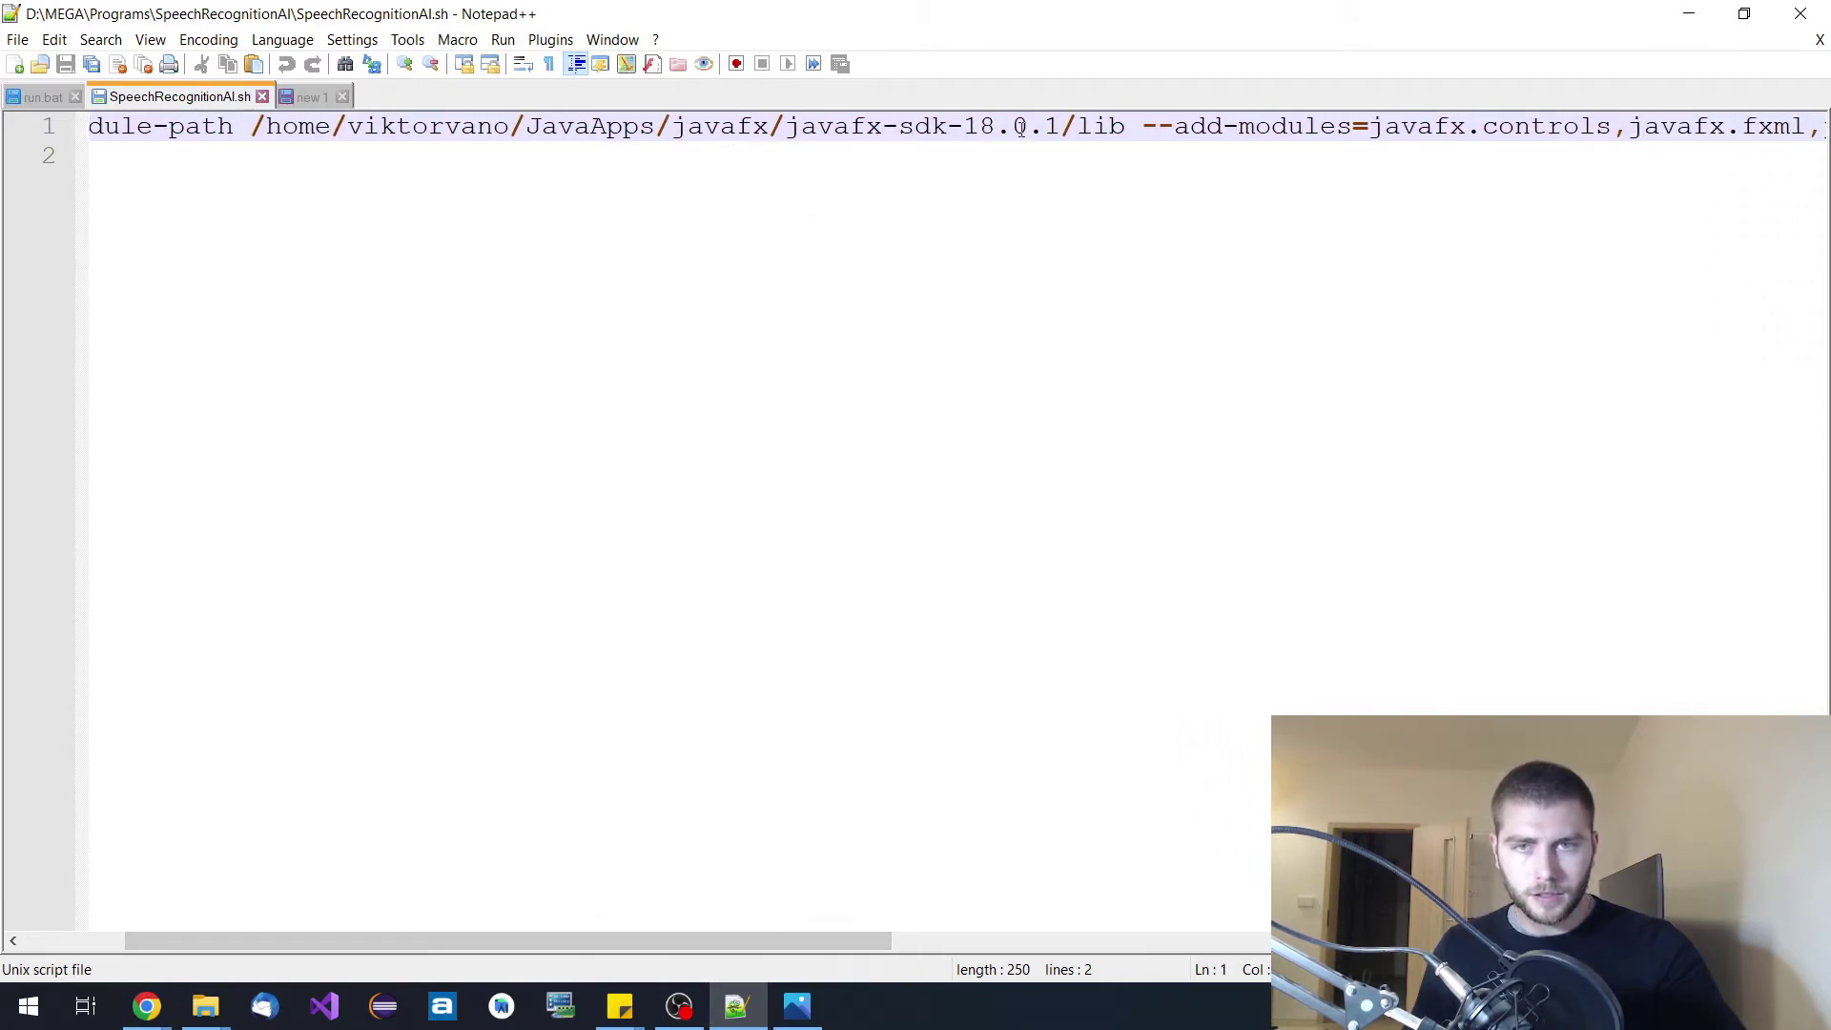
{"action": "left_click_drag", "start_coordinate": [701, 944], "coordinate": [1096, 952]}
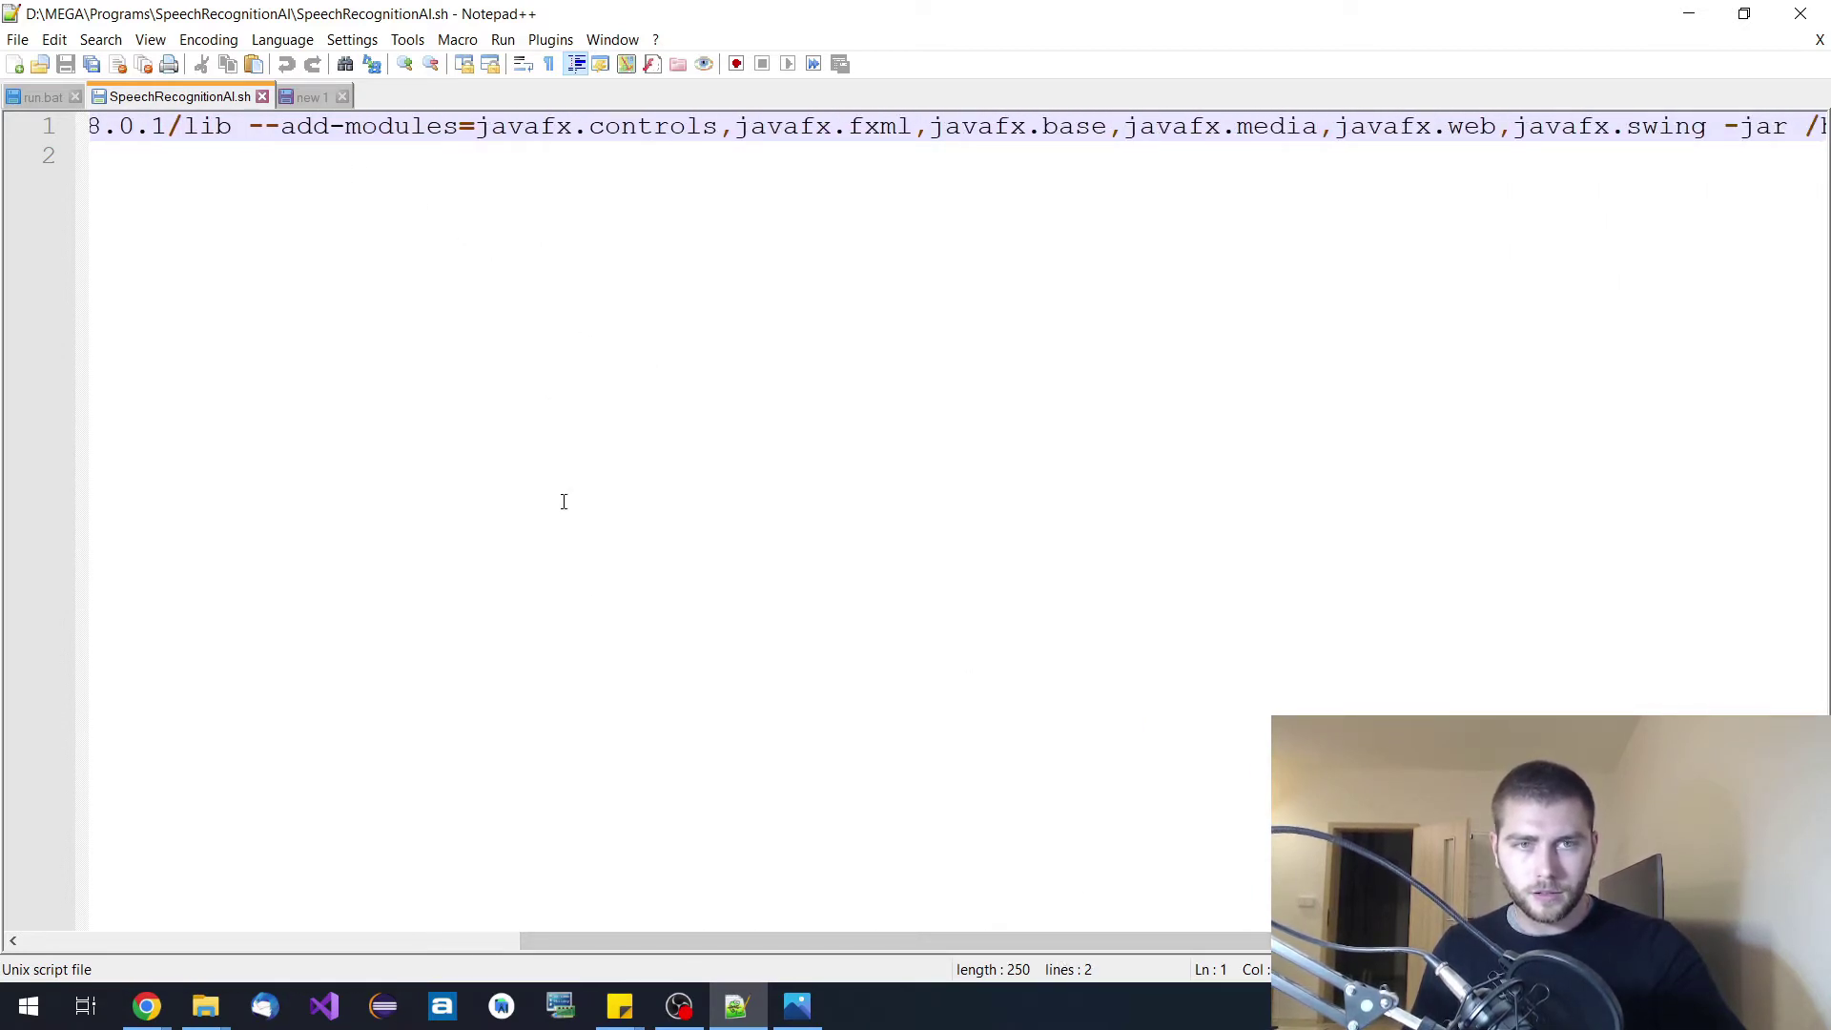
{"action": "left_click_drag", "start_coordinate": [827, 941], "coordinate": [1323, 942]}
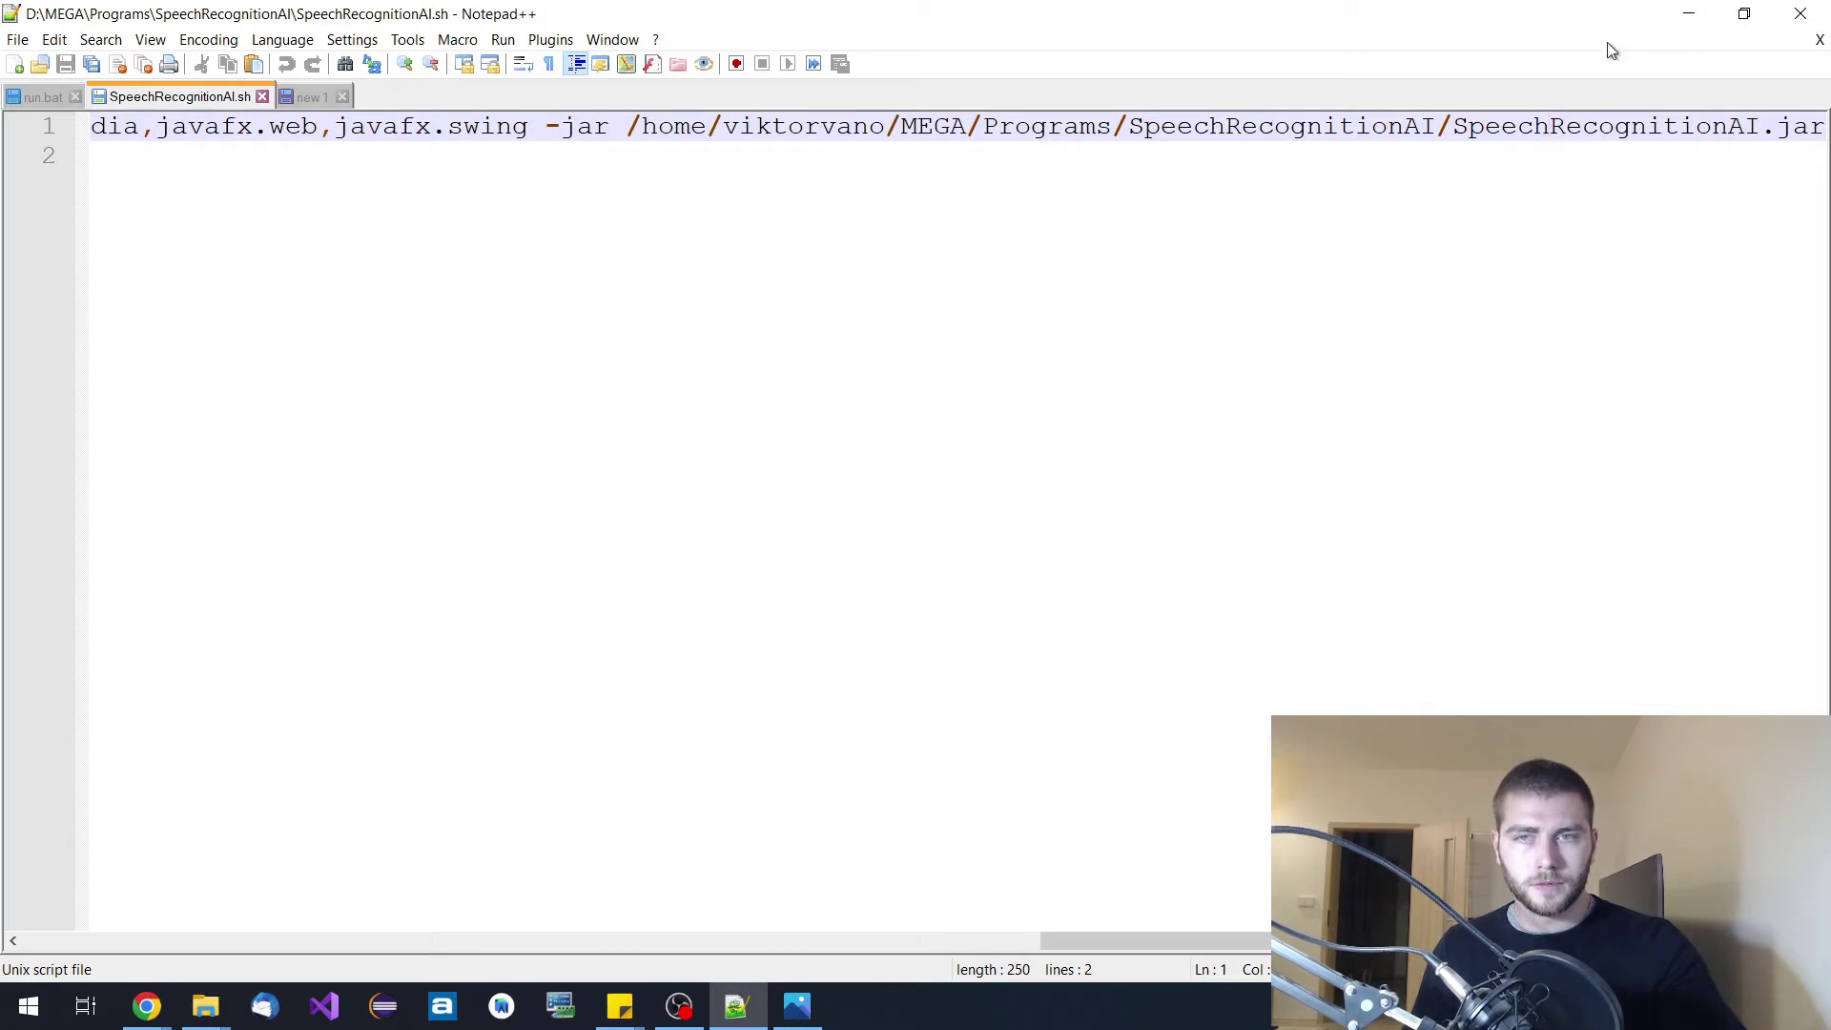
Open a Command Prompt in the SpeechRecognitionAI folder with cmd in the address bar.
{"action": "left_click", "coordinate": [1688, 14]}
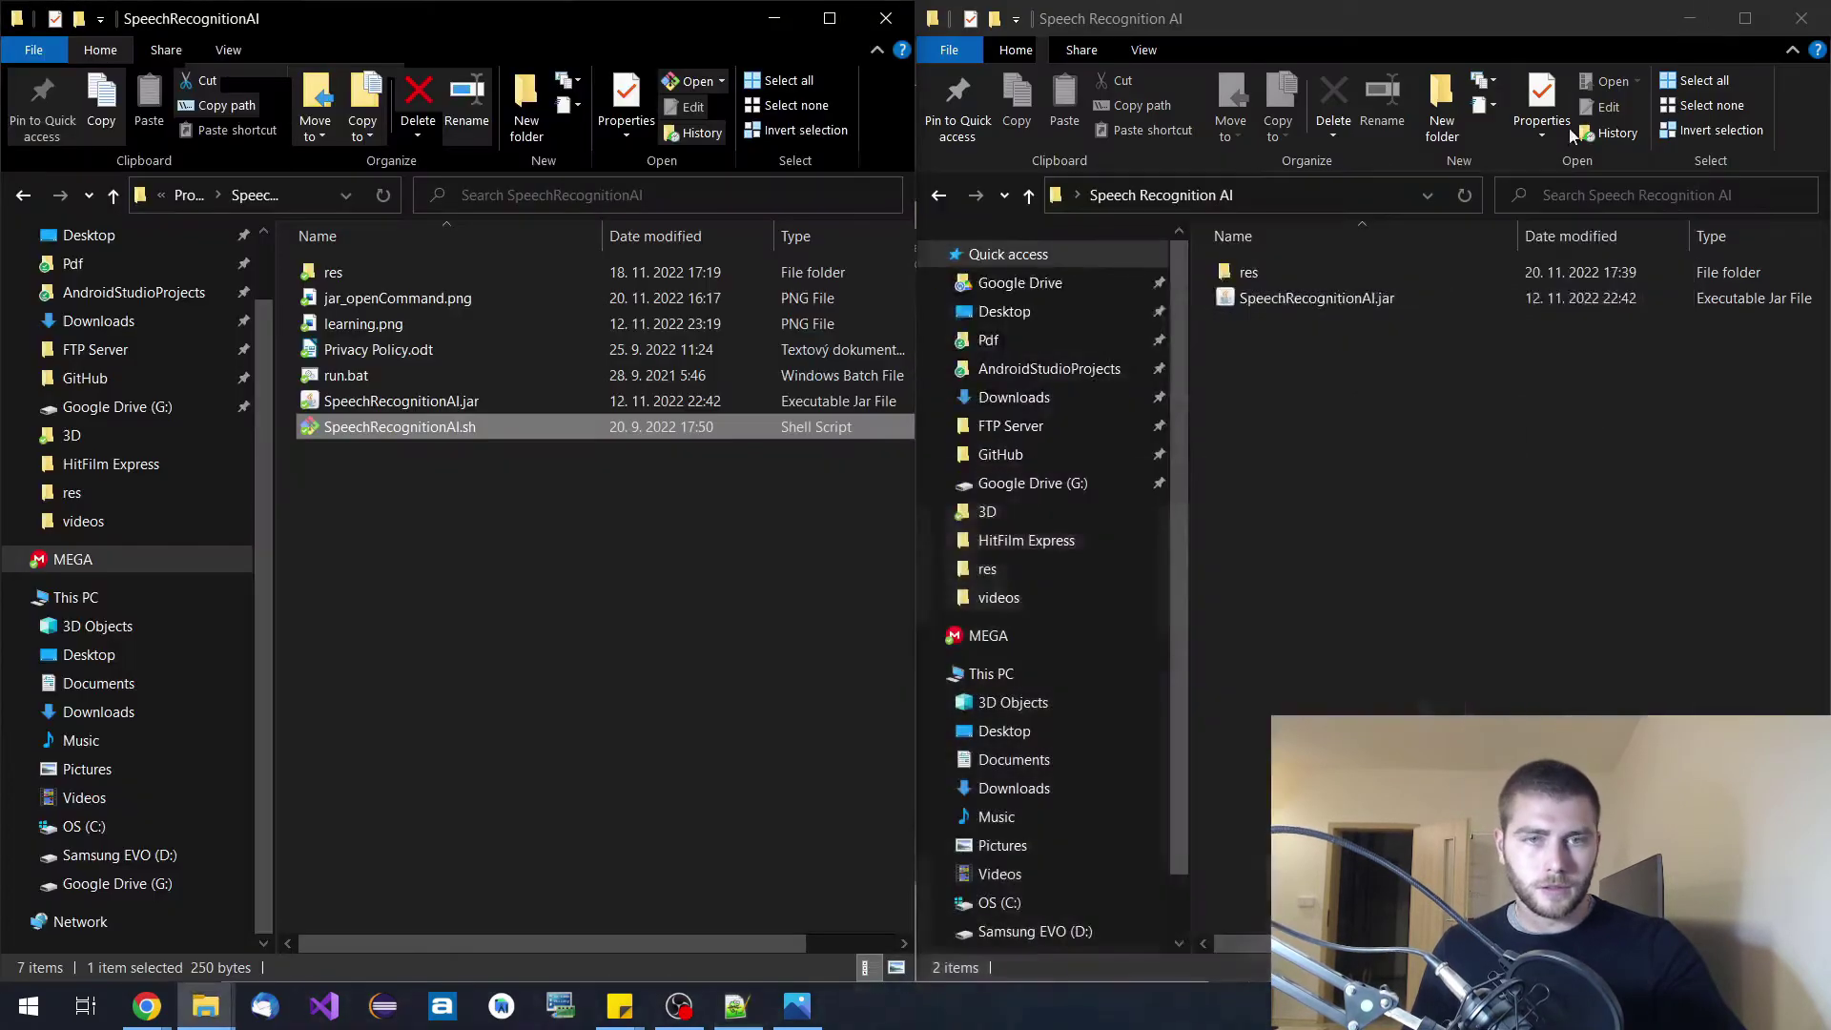
{"action": "left_click", "coordinate": [629, 586]}
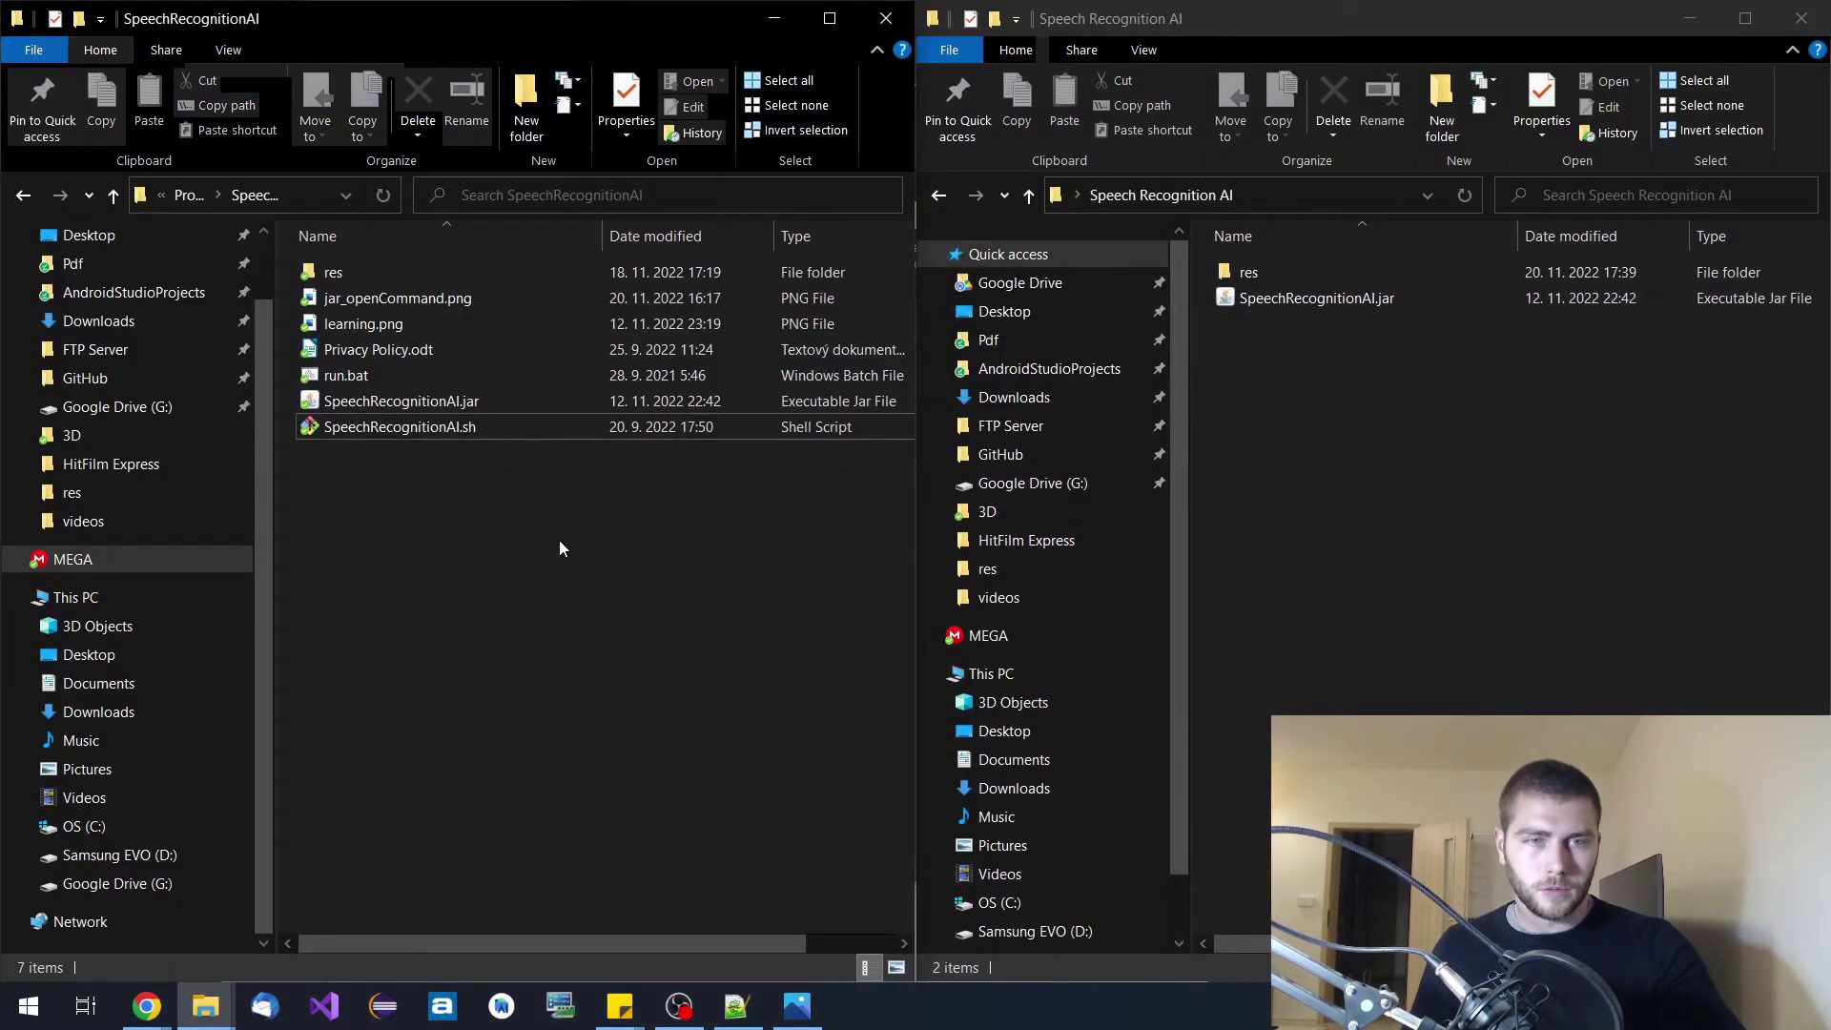
{"action": "left_click", "coordinate": [297, 192]}
{"action": "type", "text": "cm"}
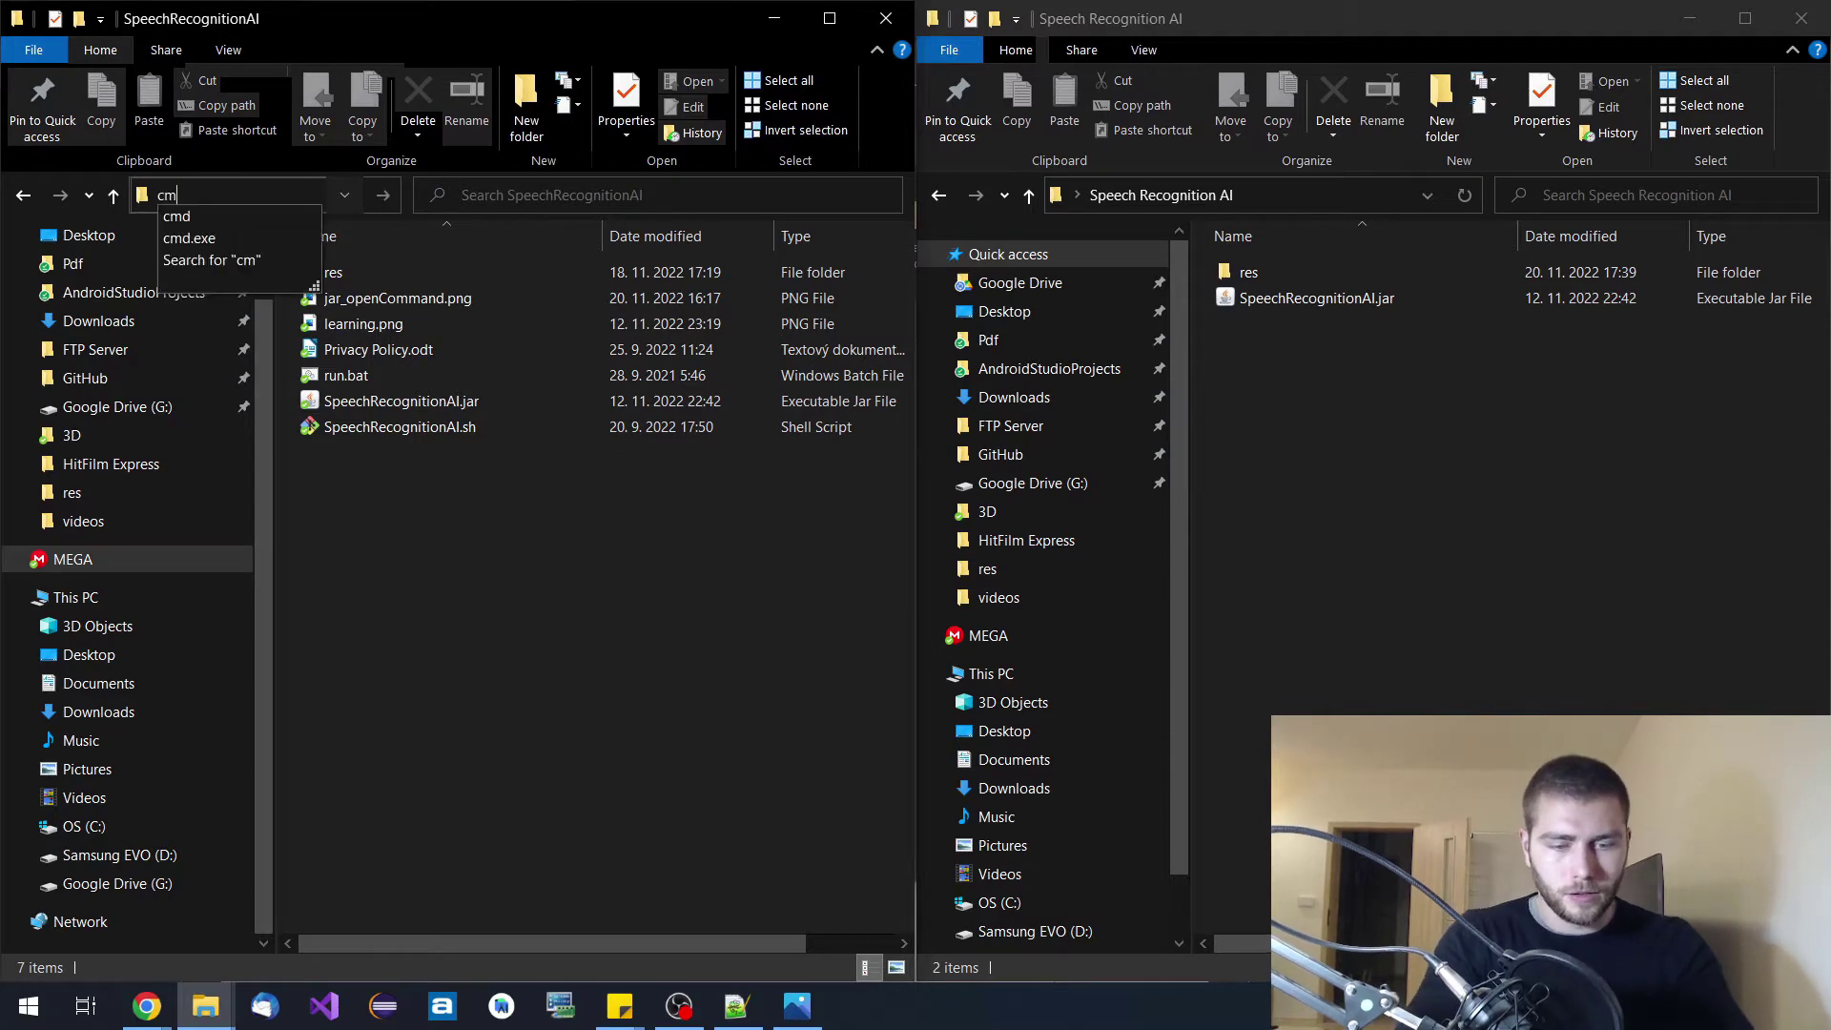
{"action": "type", "text": "d"}
{"action": "key", "text": "Return"}
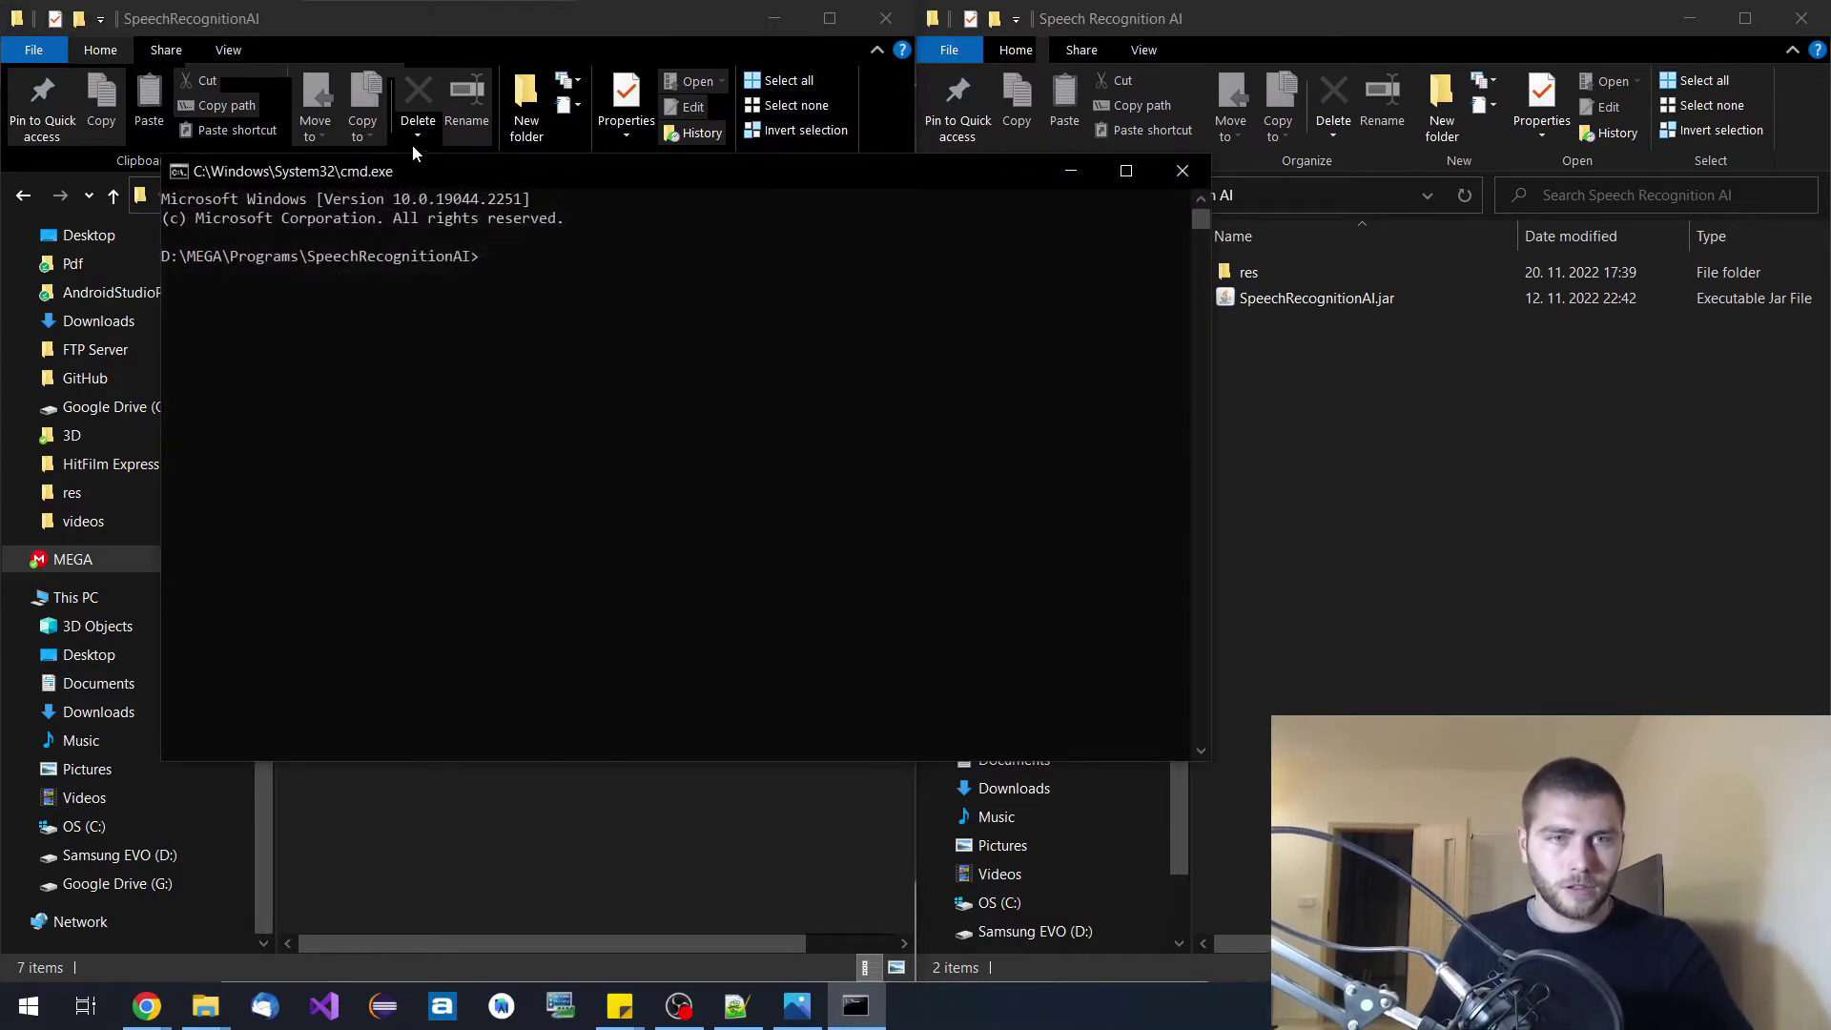
{"action": "left_click_drag", "start_coordinate": [429, 171], "coordinate": [566, 511]}
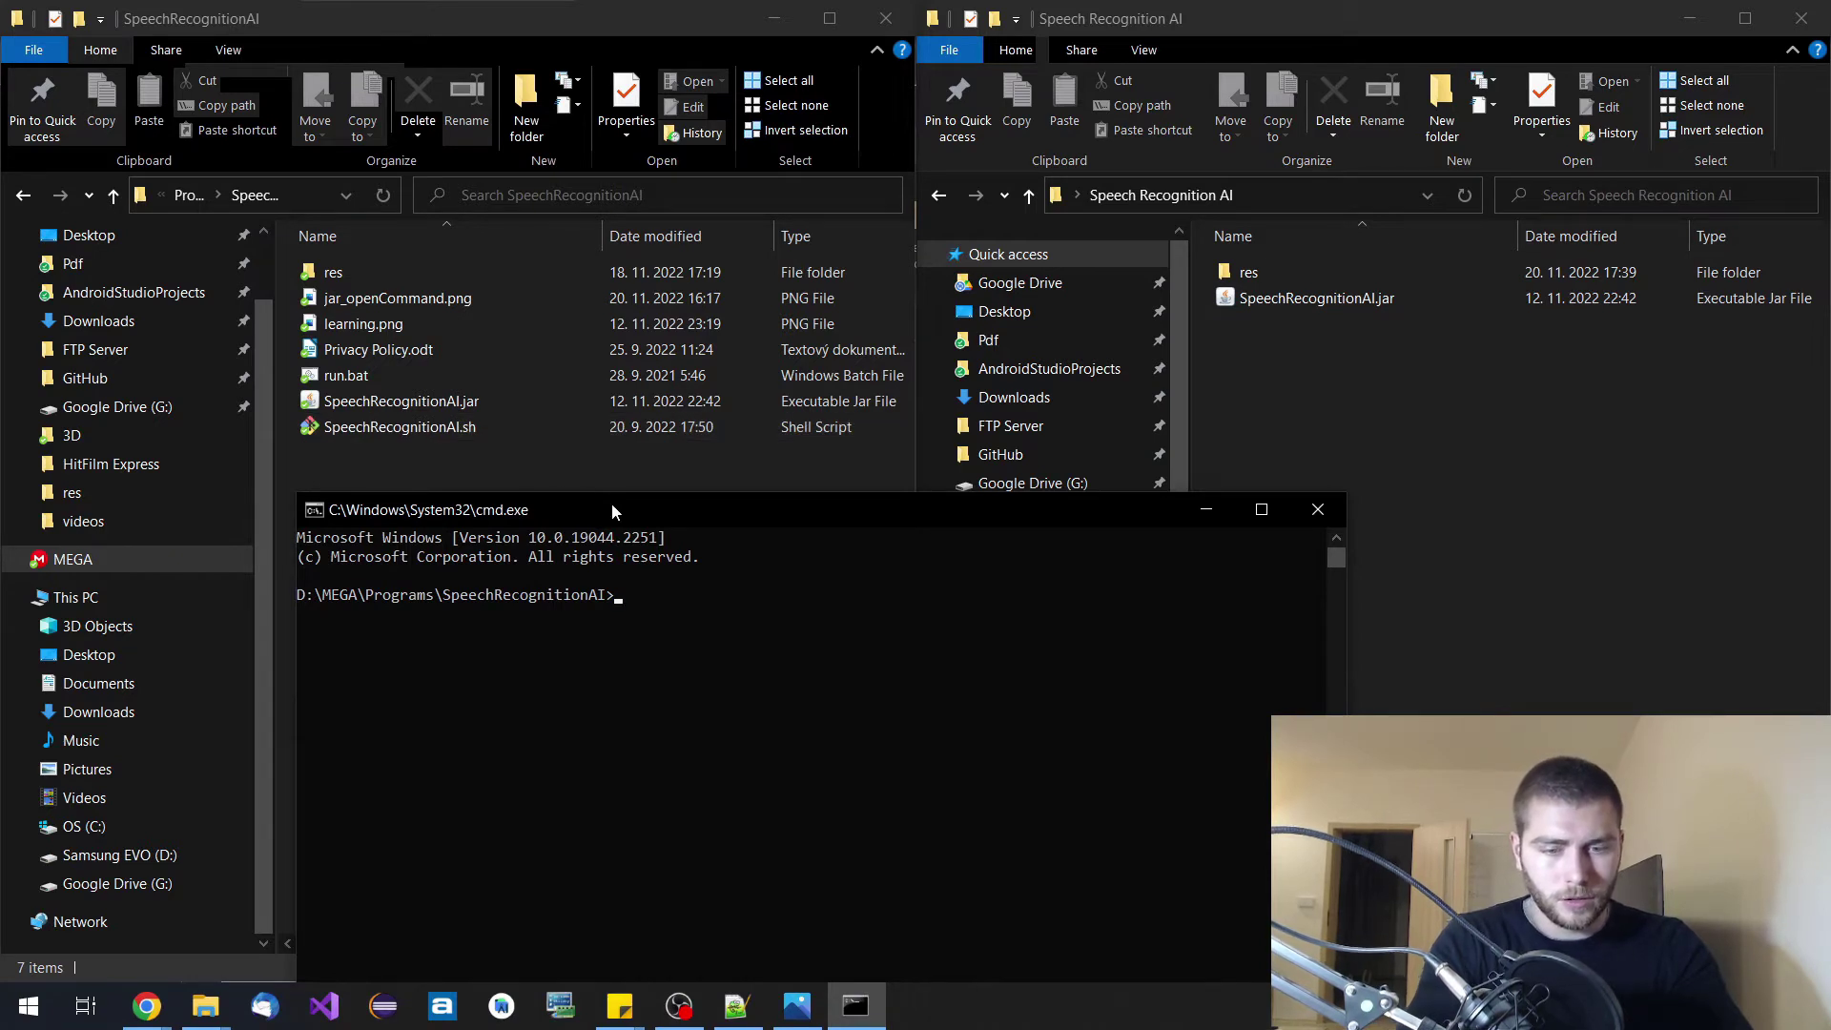
Enter the command 'sudo sh SpeechRecognitionAI.sh' in the console, then close it.
{"action": "type", "text": "sudo sh"}
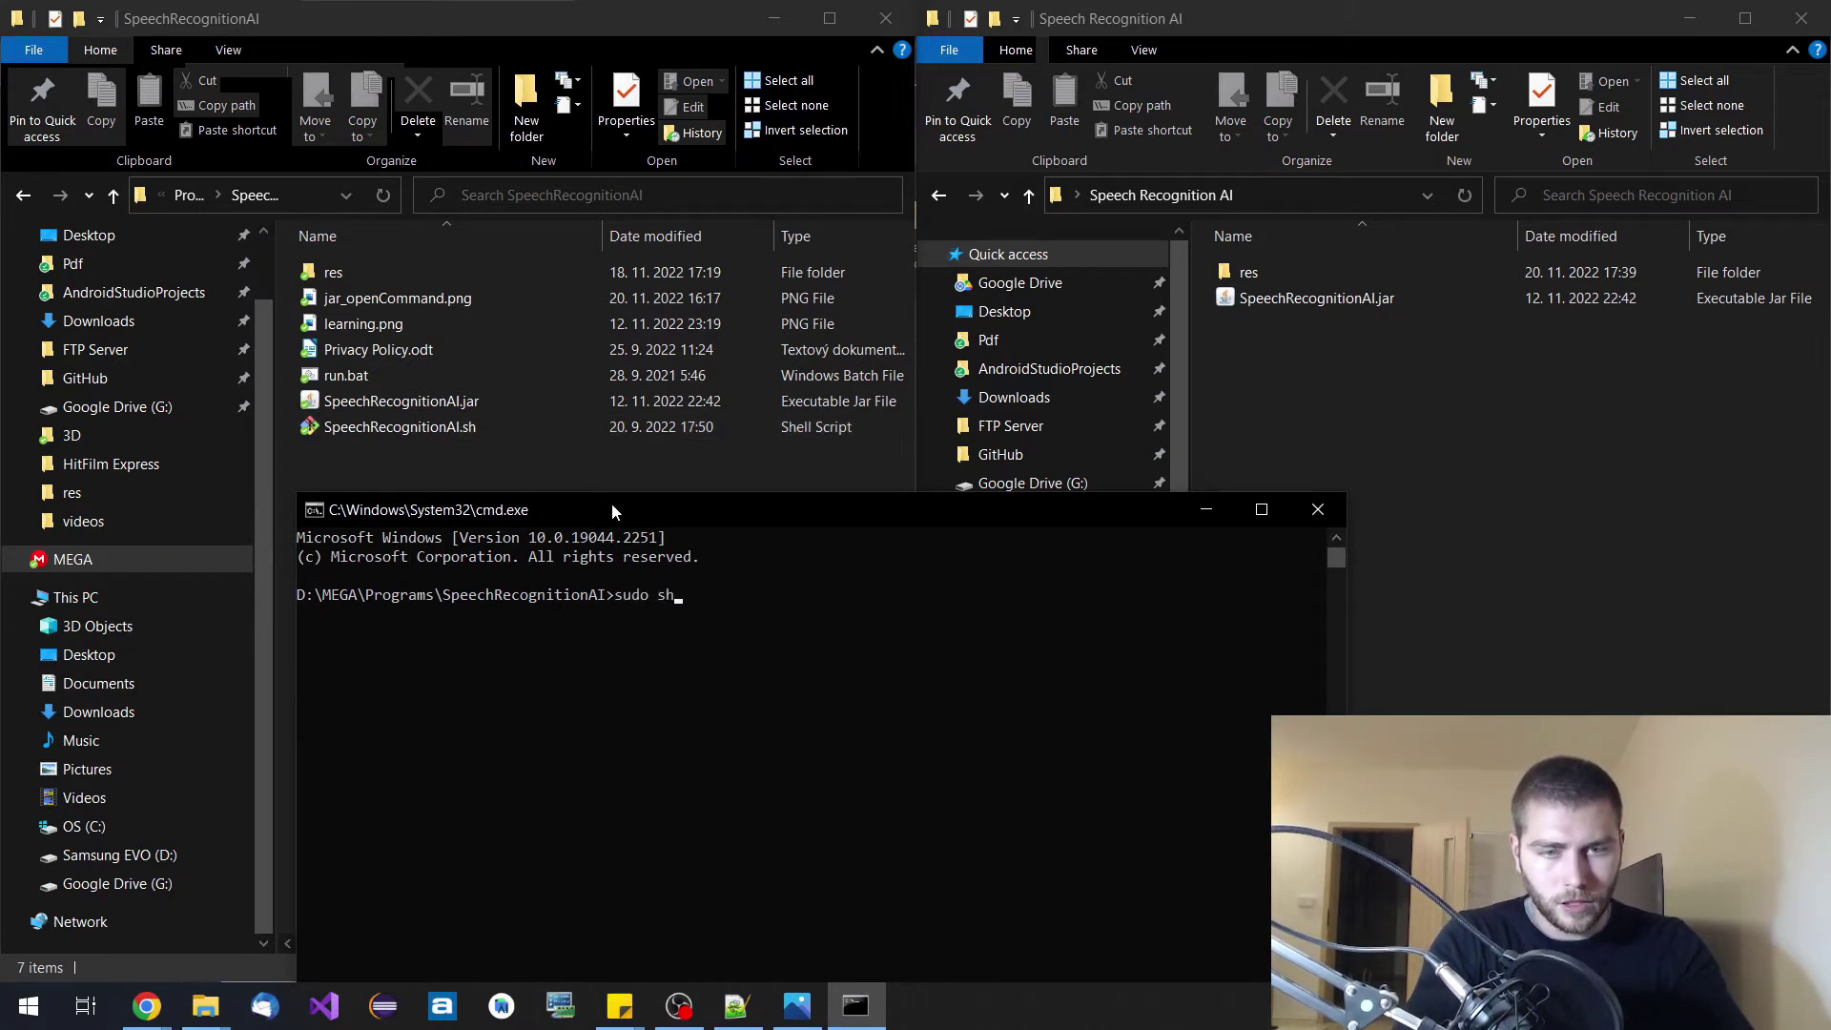
{"action": "type", "text": " Sp"}
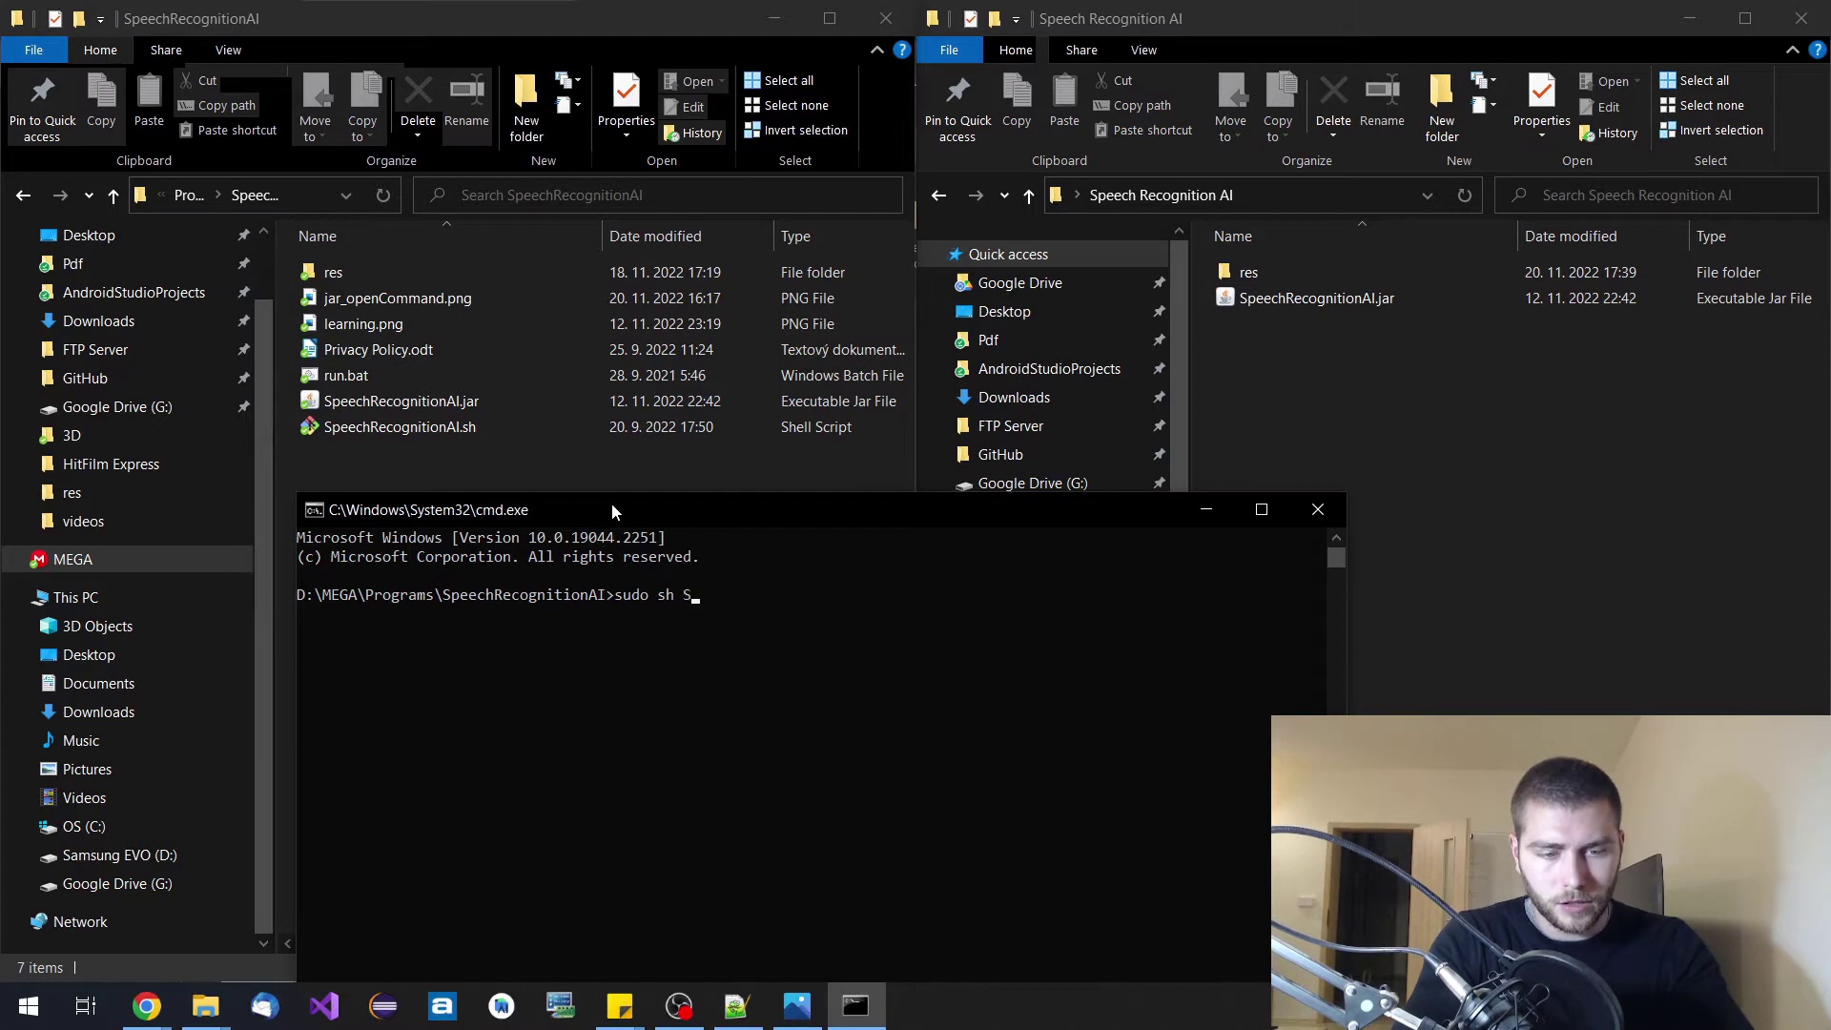
{"action": "key", "text": "Tab"}
{"action": "key", "text": "Tab"}
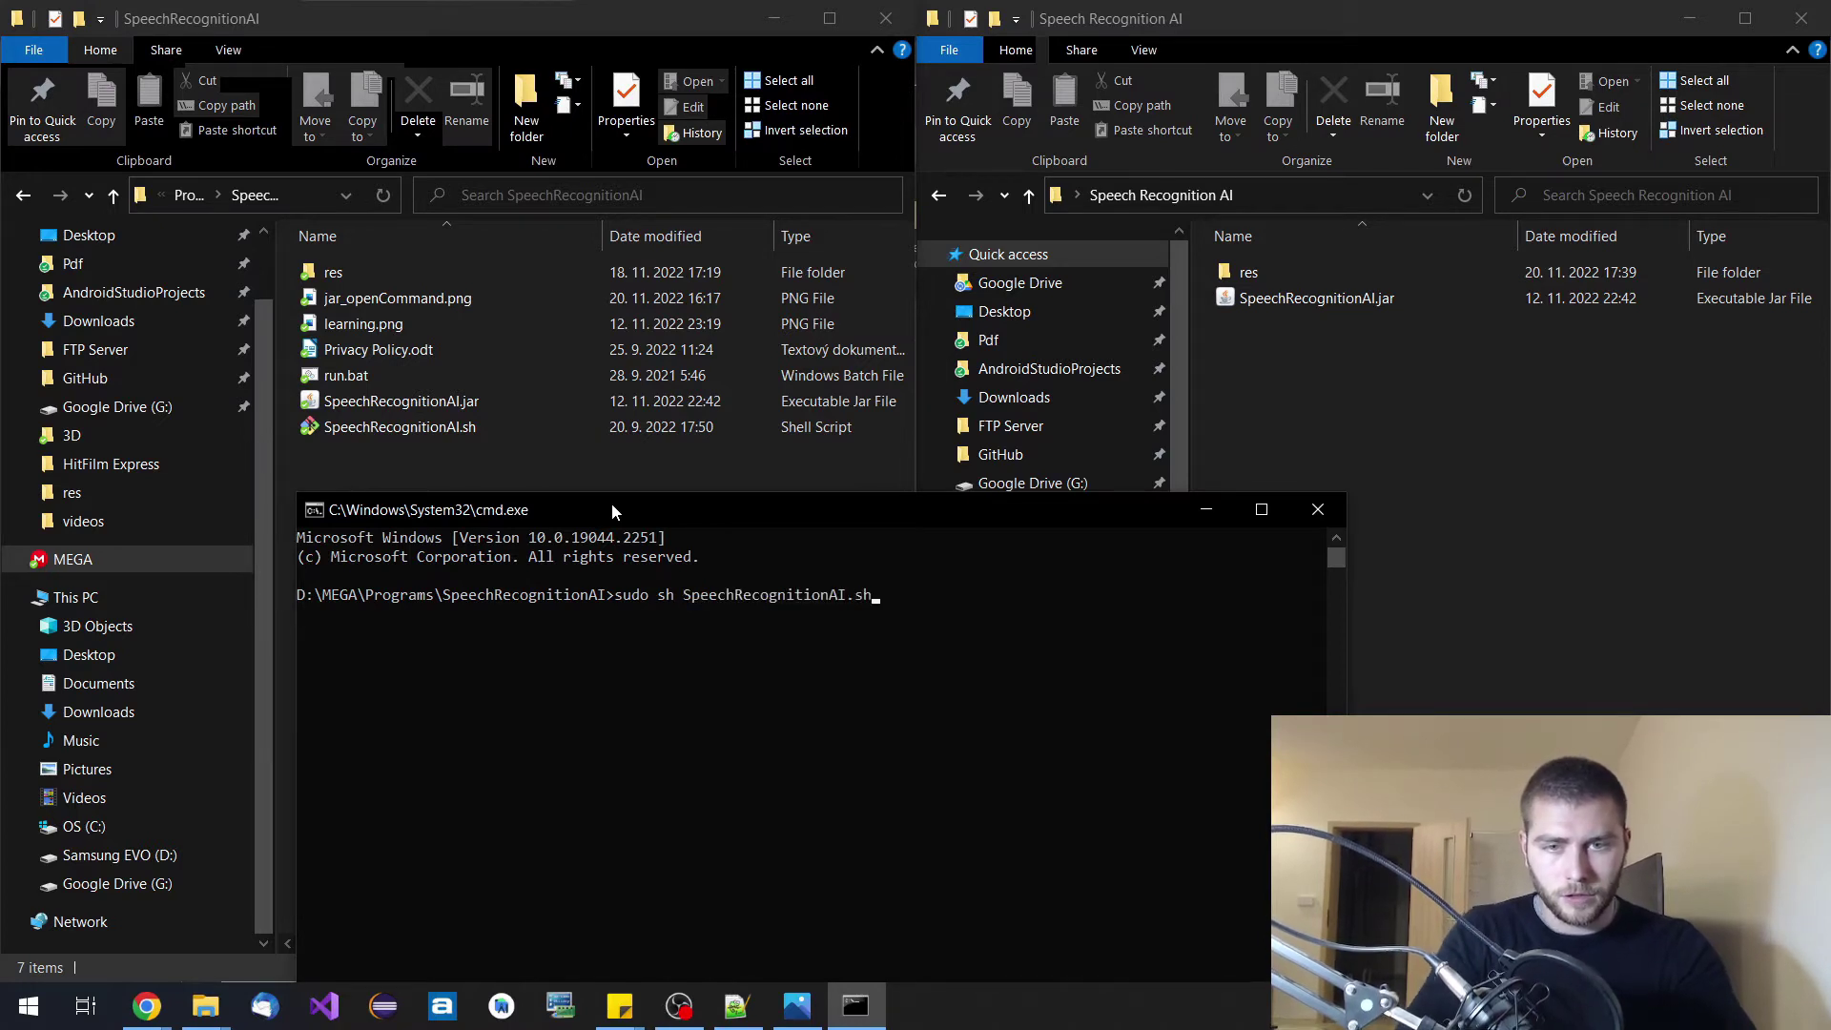
{"action": "left_click_drag", "start_coordinate": [627, 502], "coordinate": [593, 502]}
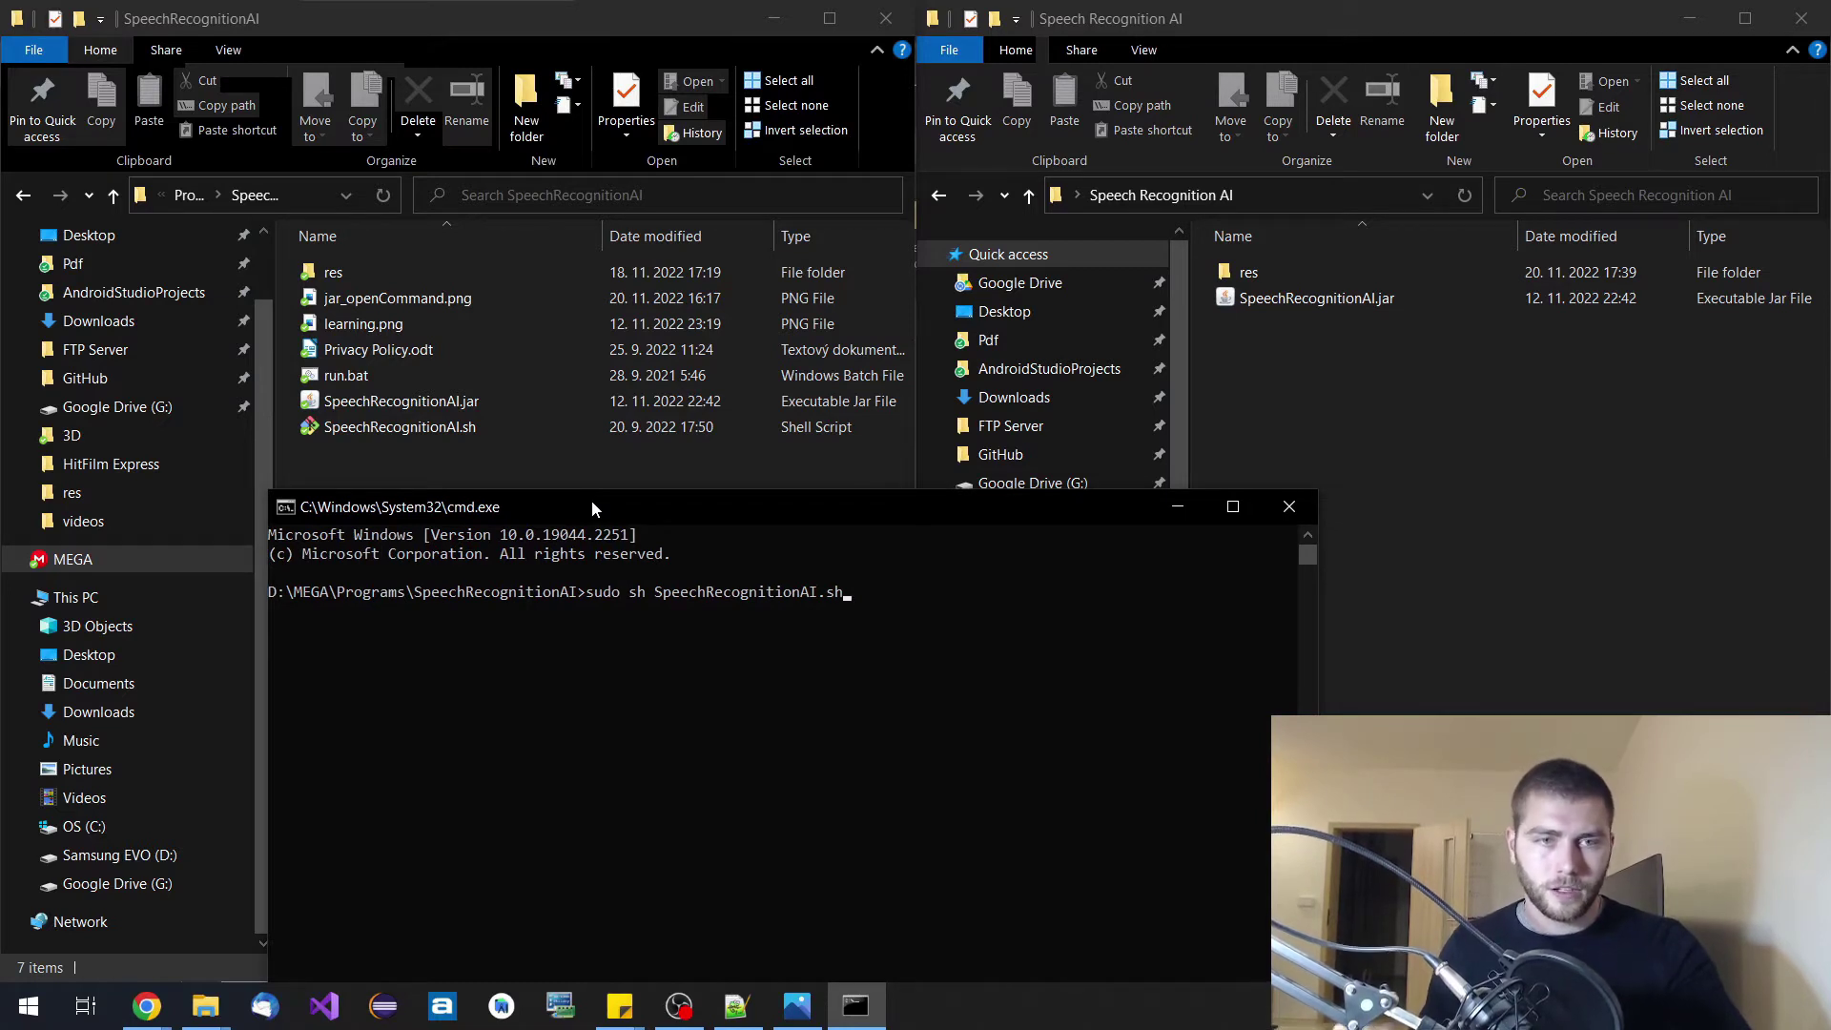
{"action": "left_click", "coordinate": [1289, 511]}
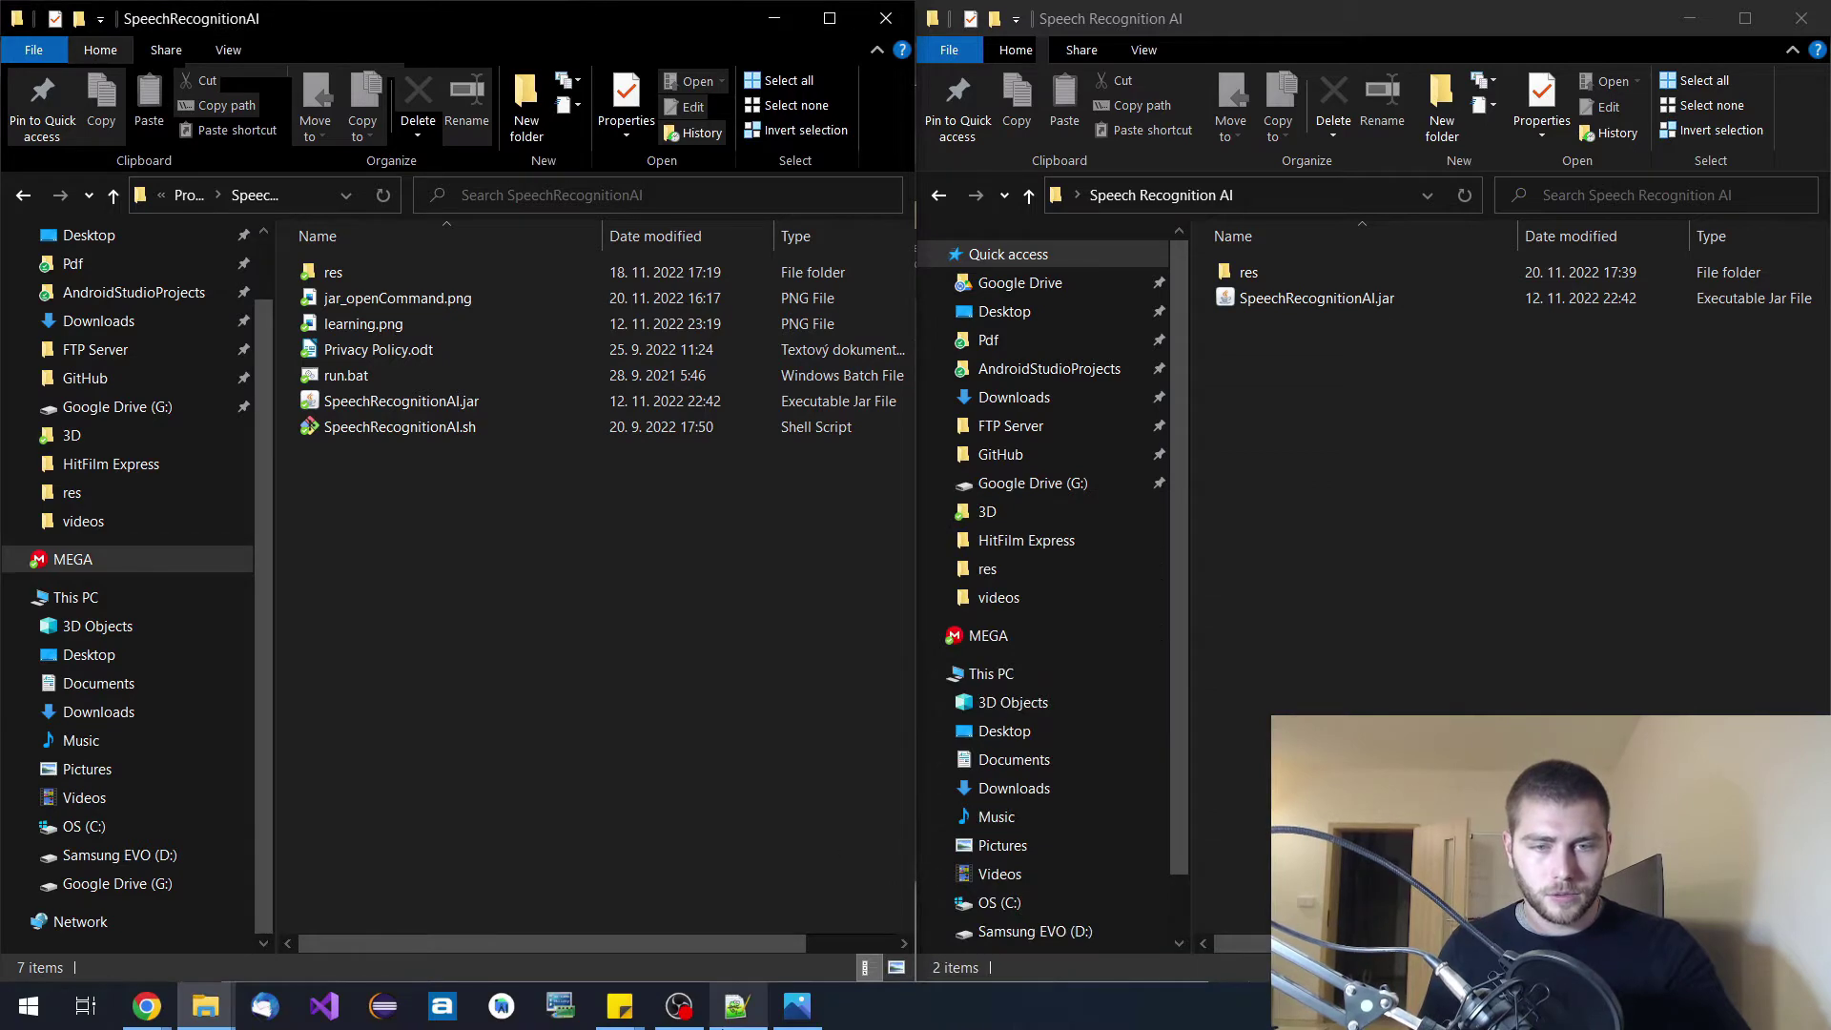
Read the sudo java command that loads javafx-sdk-18.0.1 modules, then minimize Notepad++.
{"action": "left_click", "coordinate": [734, 1013]}
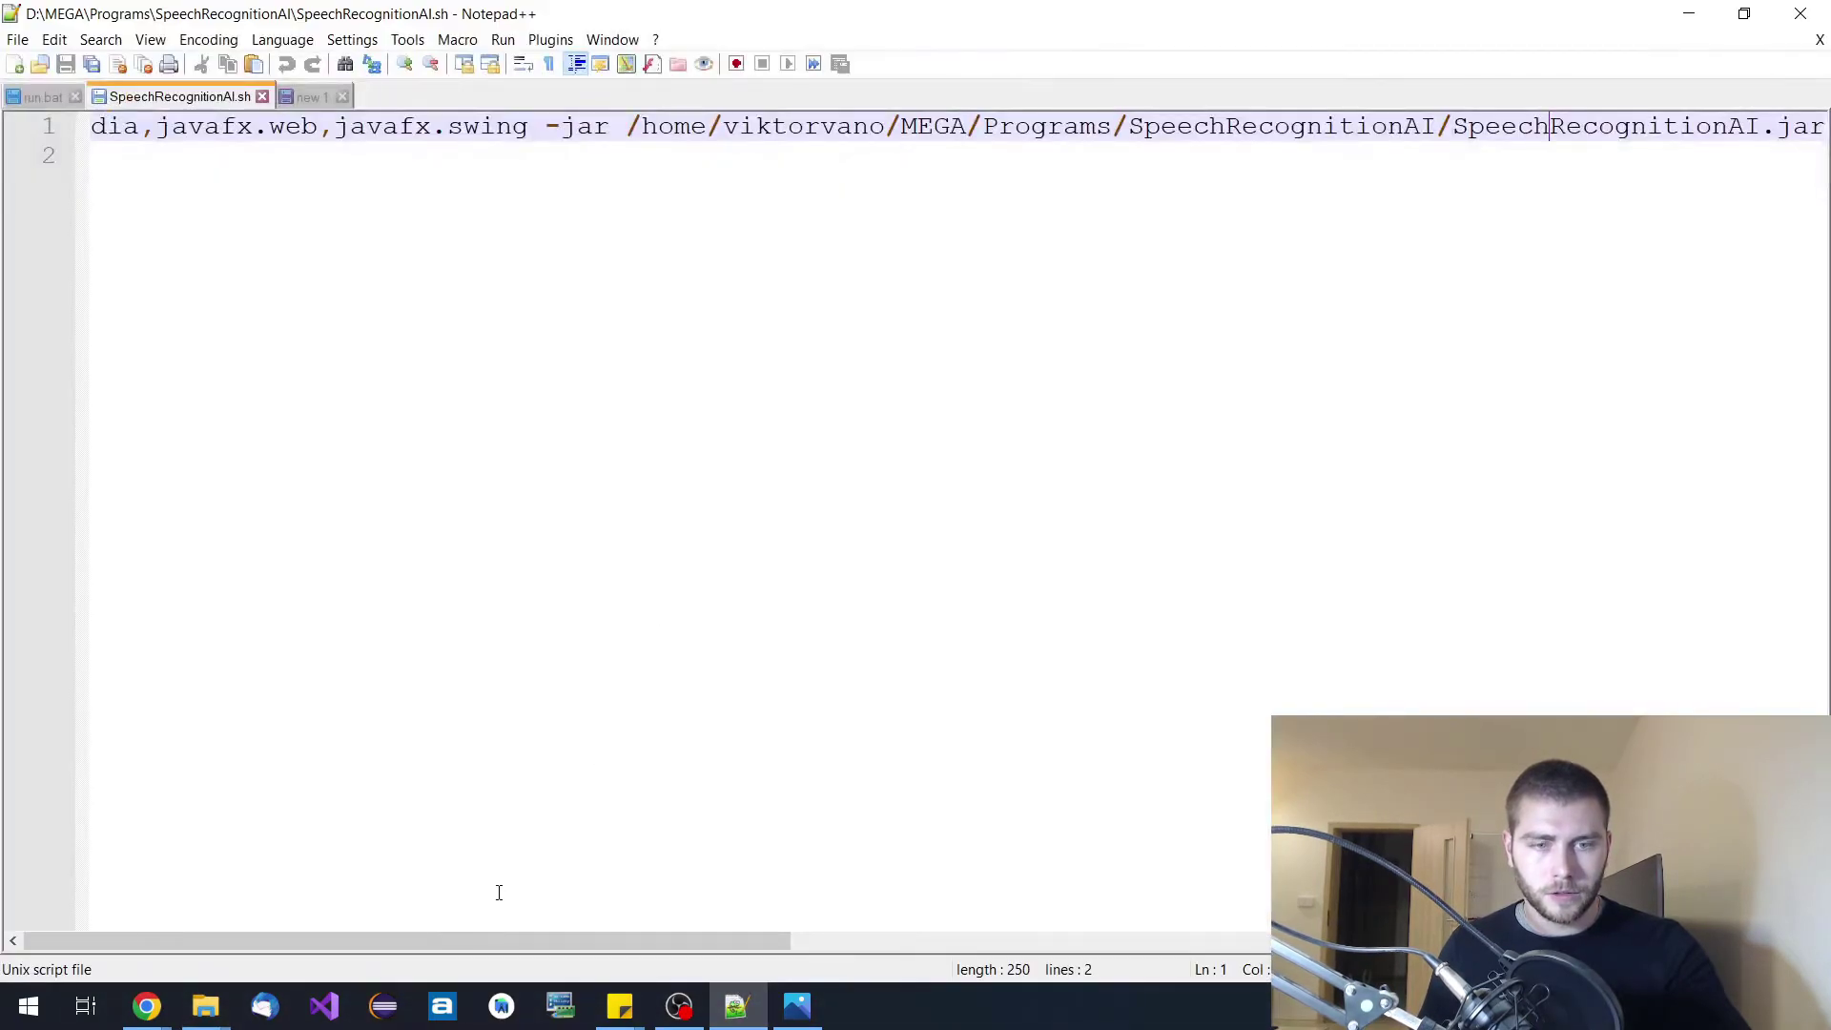
{"action": "left_click_drag", "start_coordinate": [488, 946], "coordinate": [563, 950]}
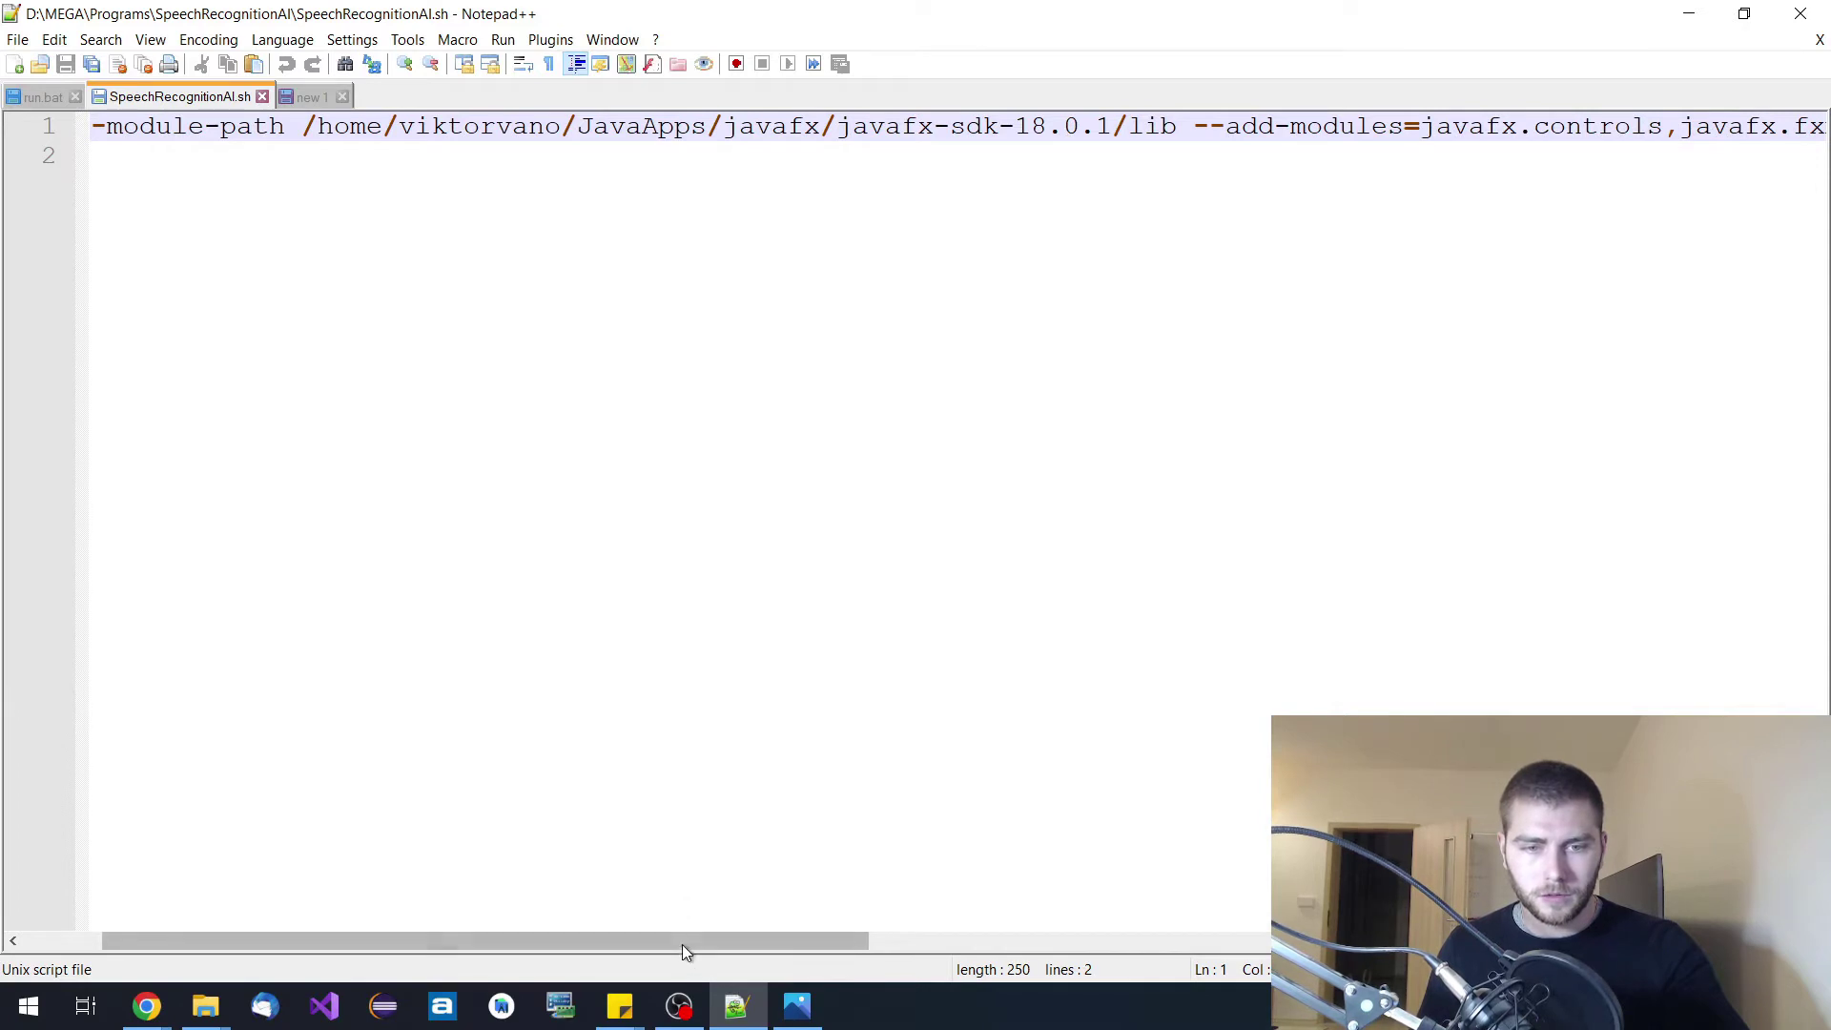
{"action": "left_click_drag", "start_coordinate": [685, 943], "coordinate": [511, 747]}
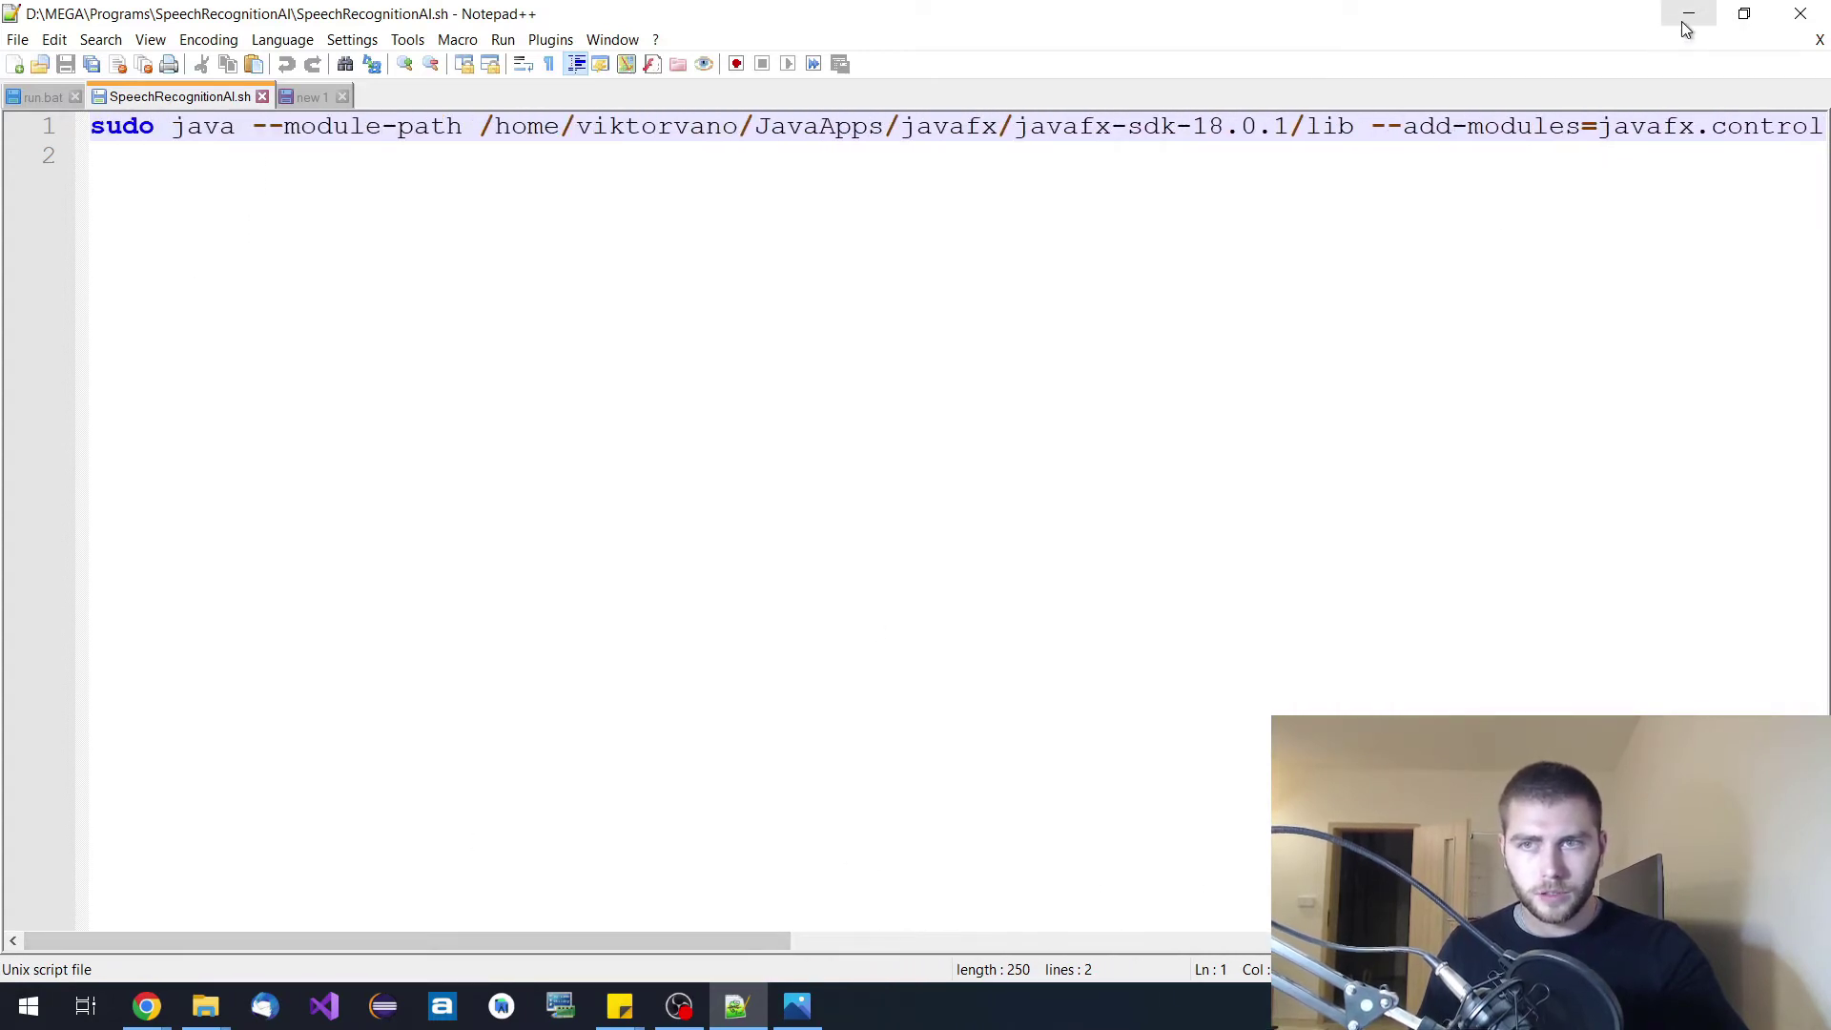
{"action": "left_click", "coordinate": [1684, 25]}
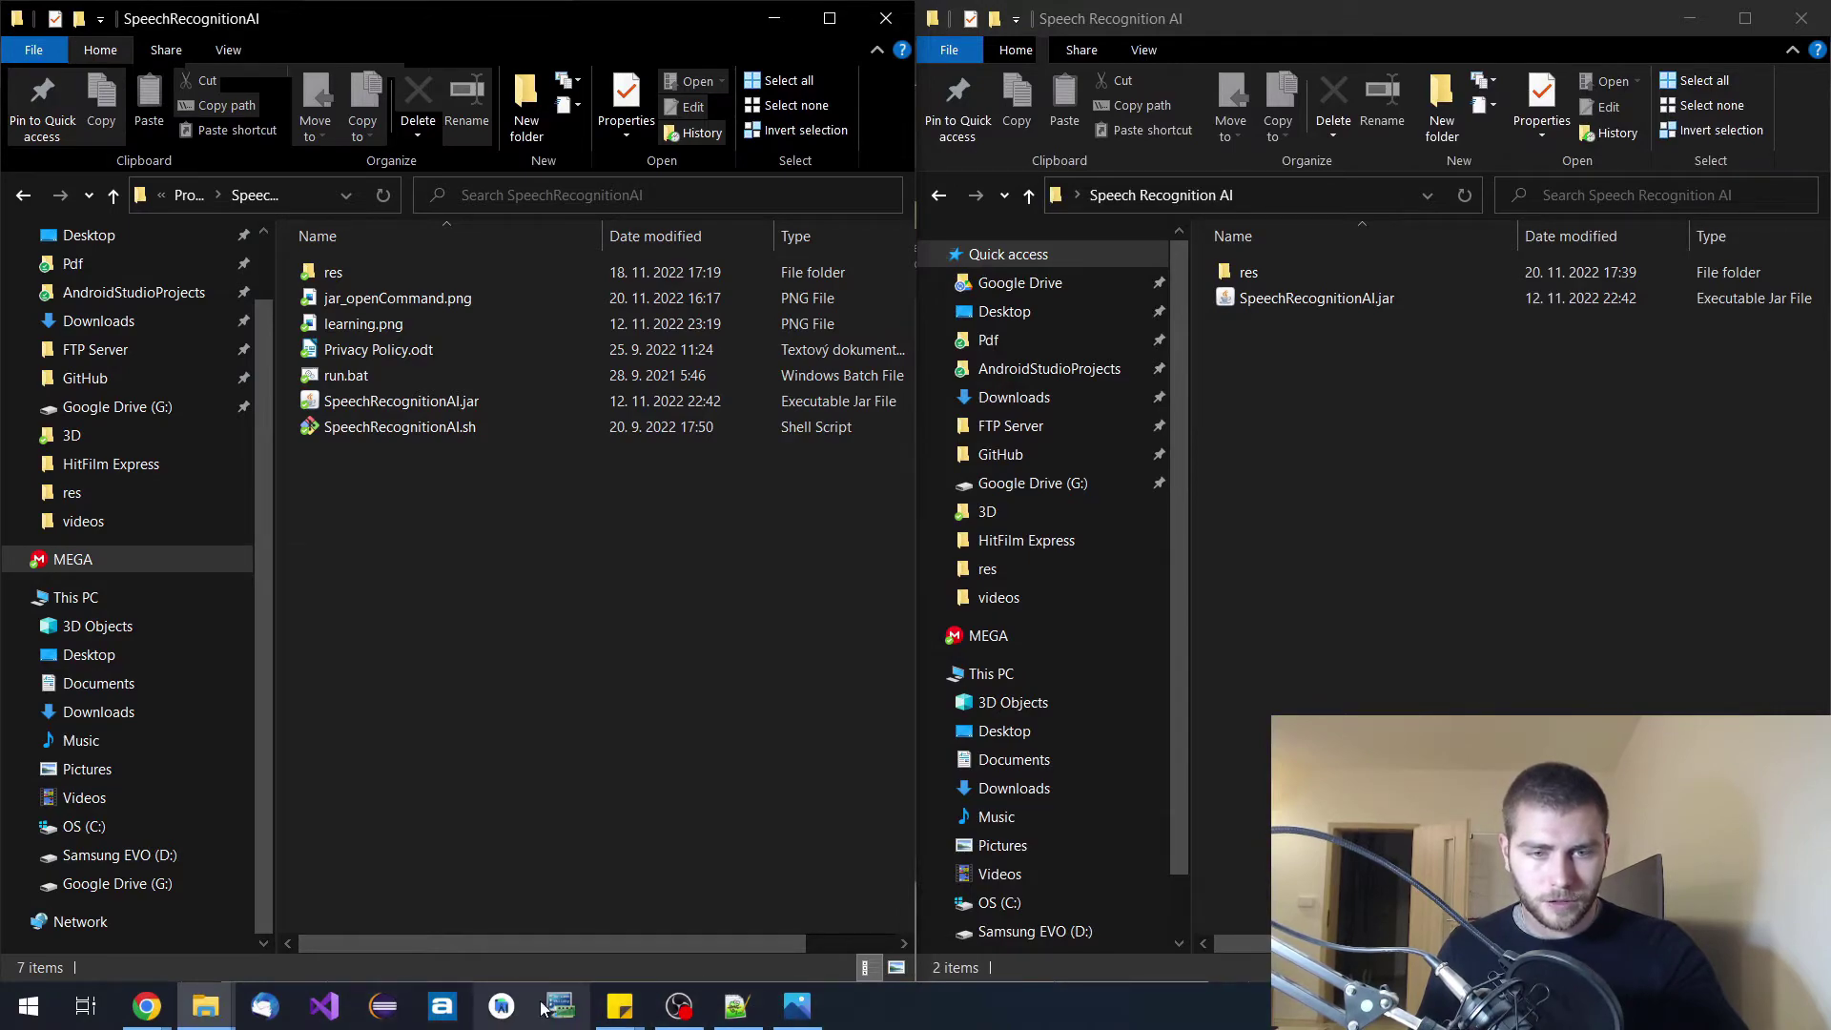
Launch SpeechRecognitionAI.jar from the Speech Recognition AI folder window.
{"action": "mouse_move", "coordinate": [220, 1011]}
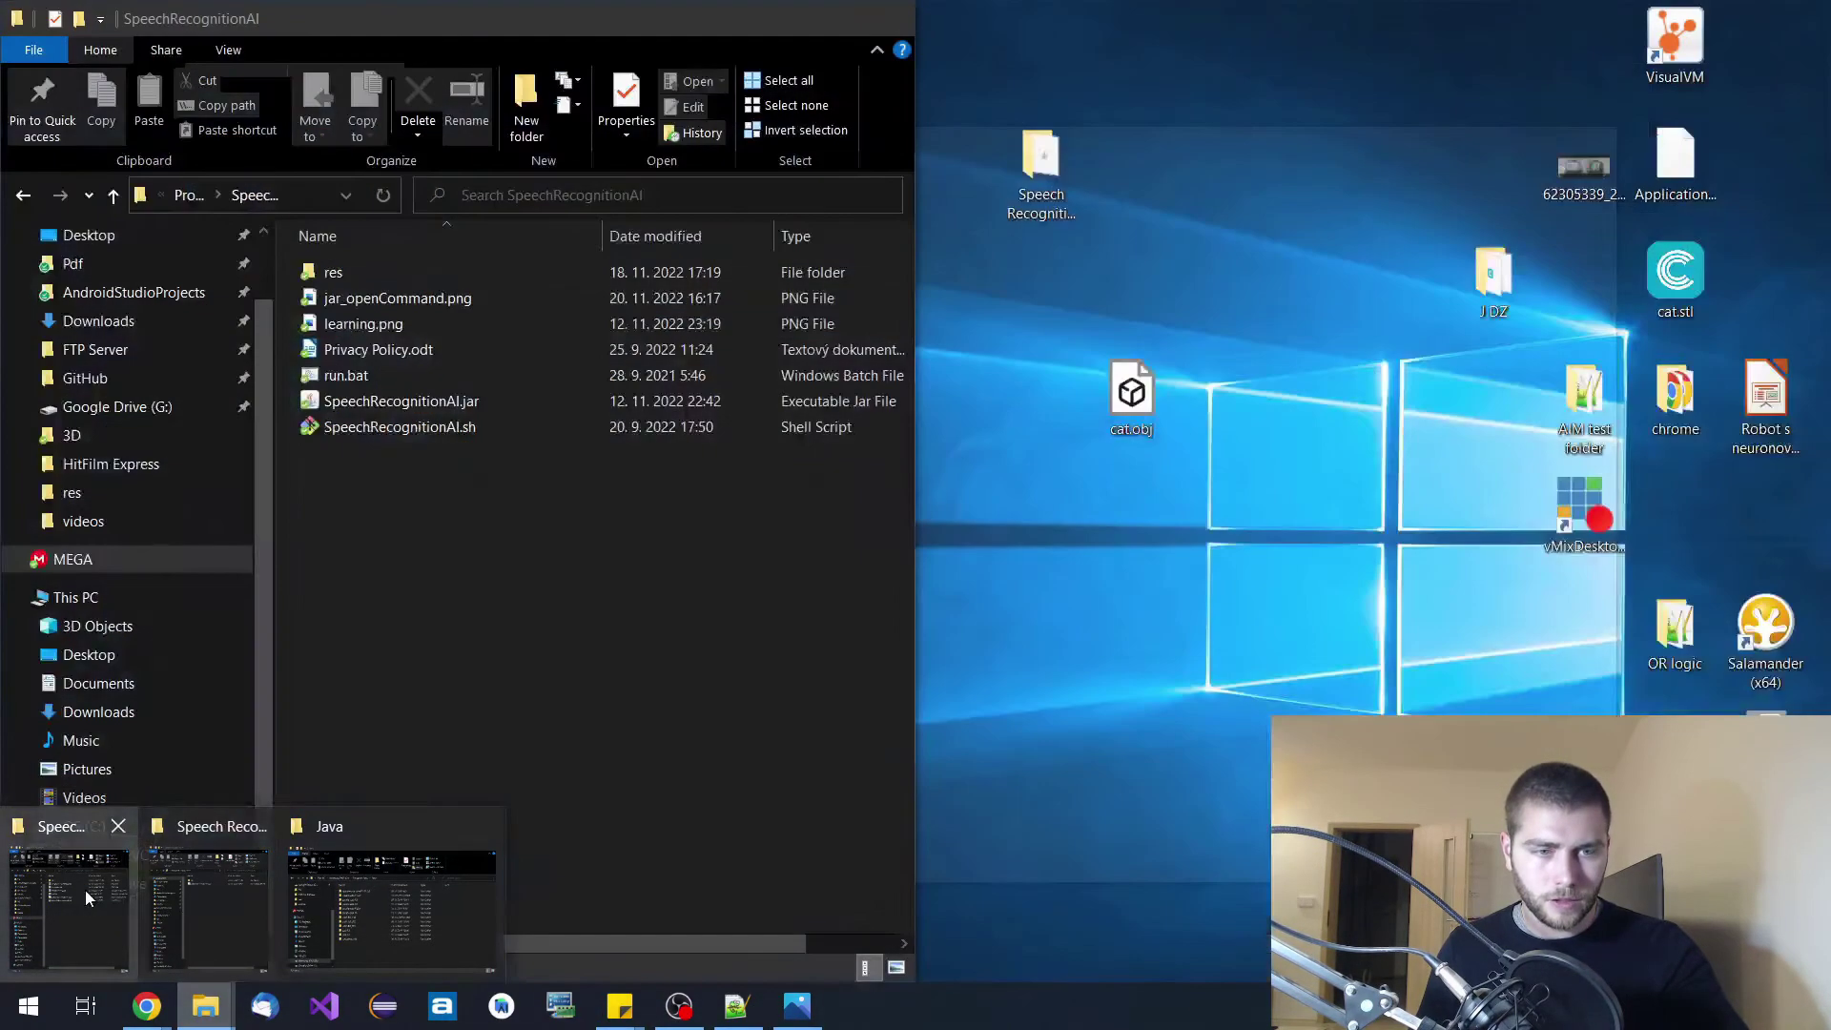
{"action": "left_click", "coordinate": [83, 897]}
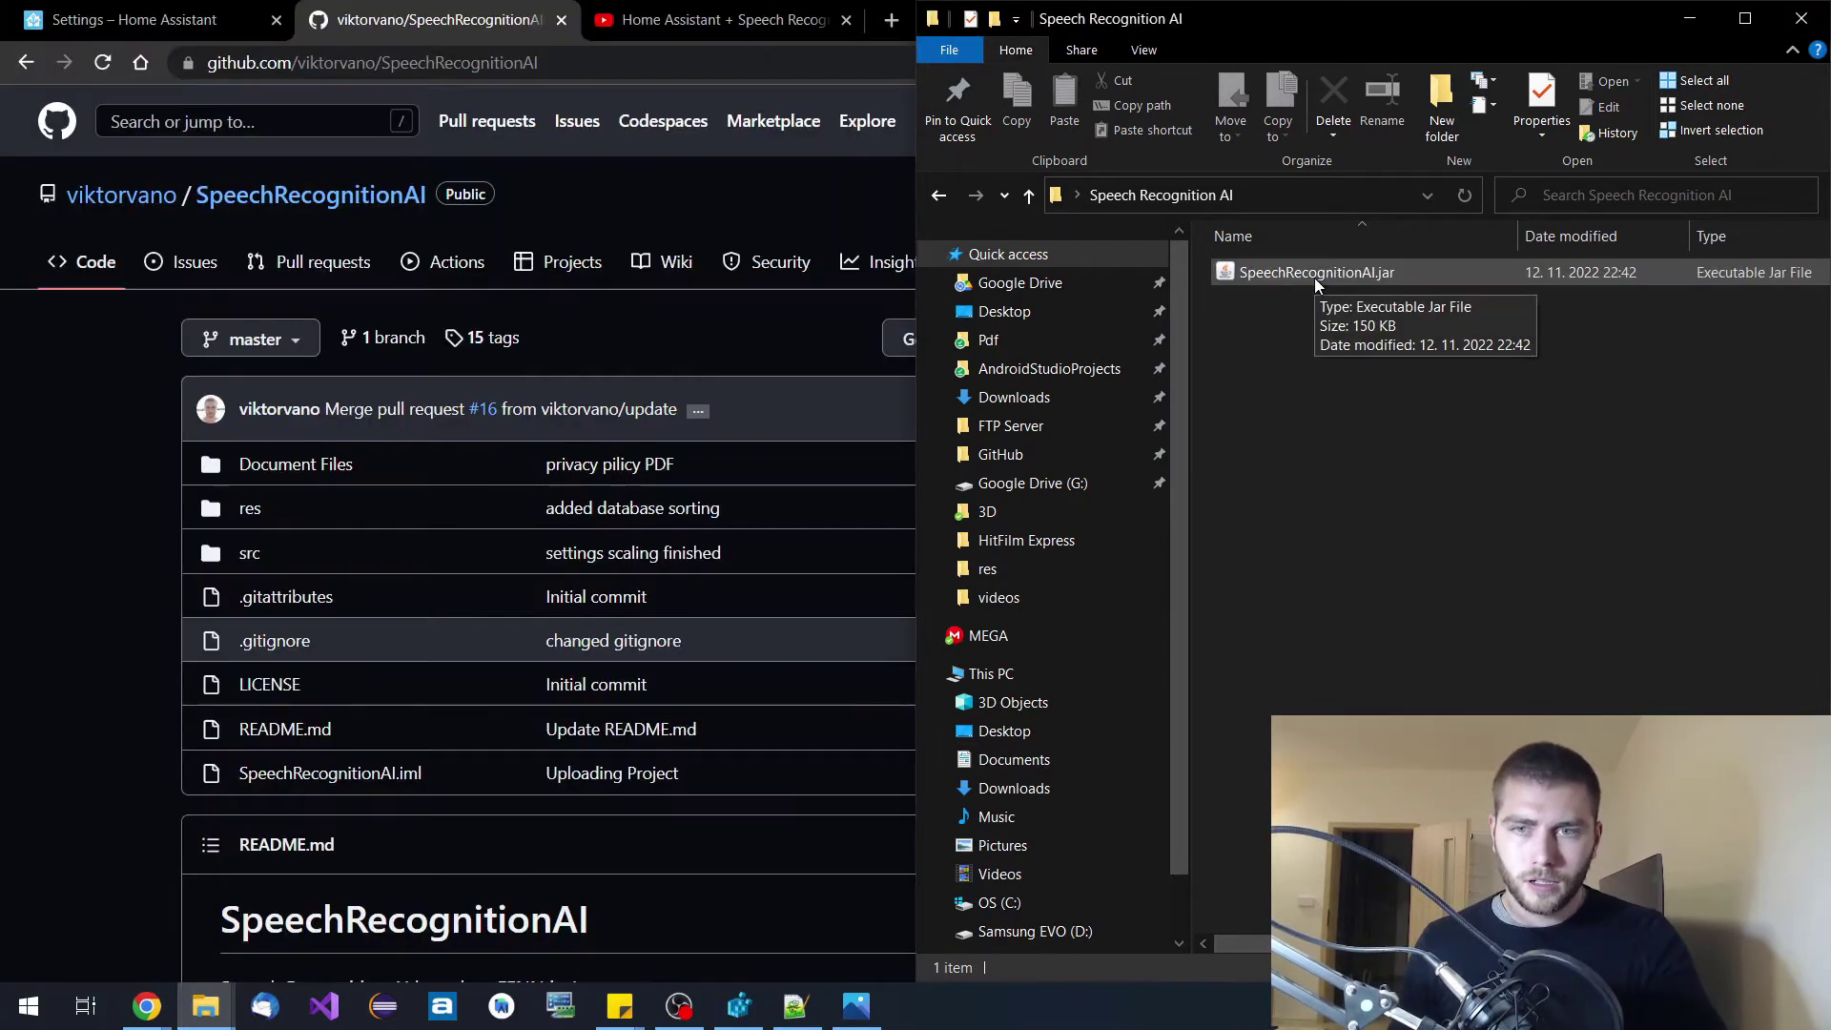
{"action": "left_click", "coordinate": [1314, 278]}
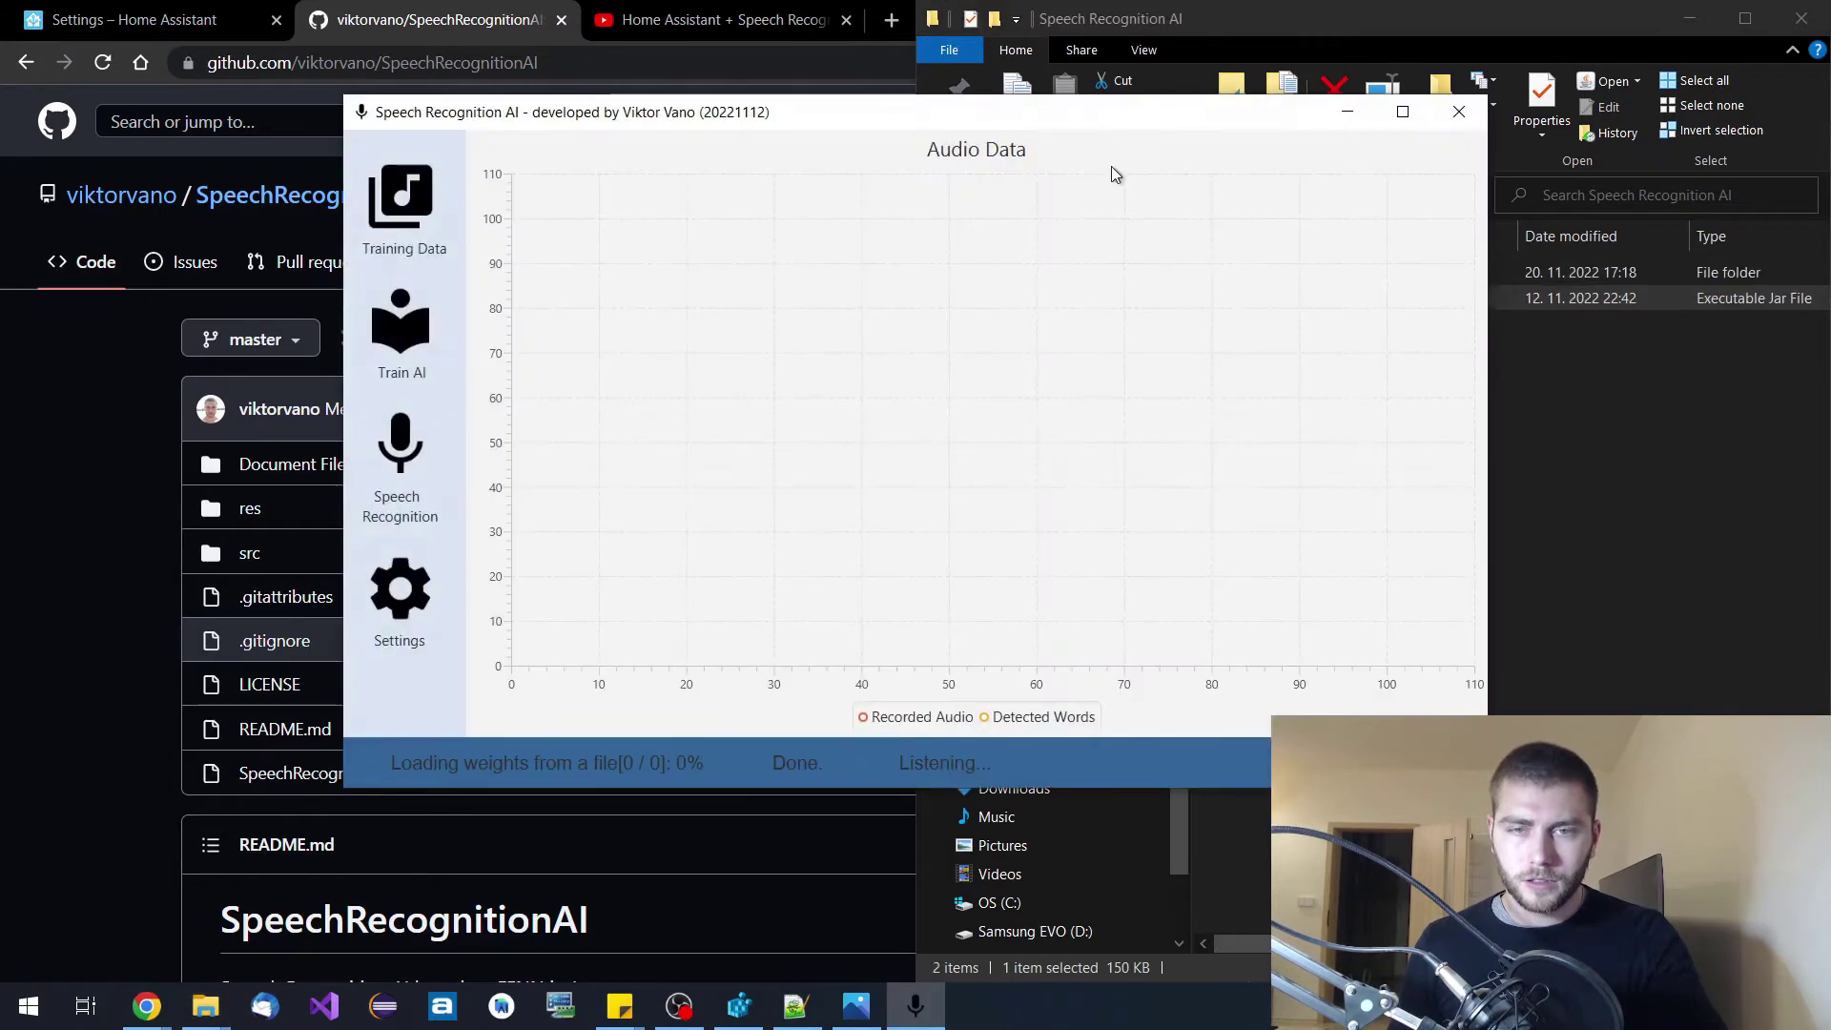
Check the res folder, then record a spoken phrase that shows up as word1.
{"action": "left_click_drag", "start_coordinate": [1102, 107], "coordinate": [1253, 386]}
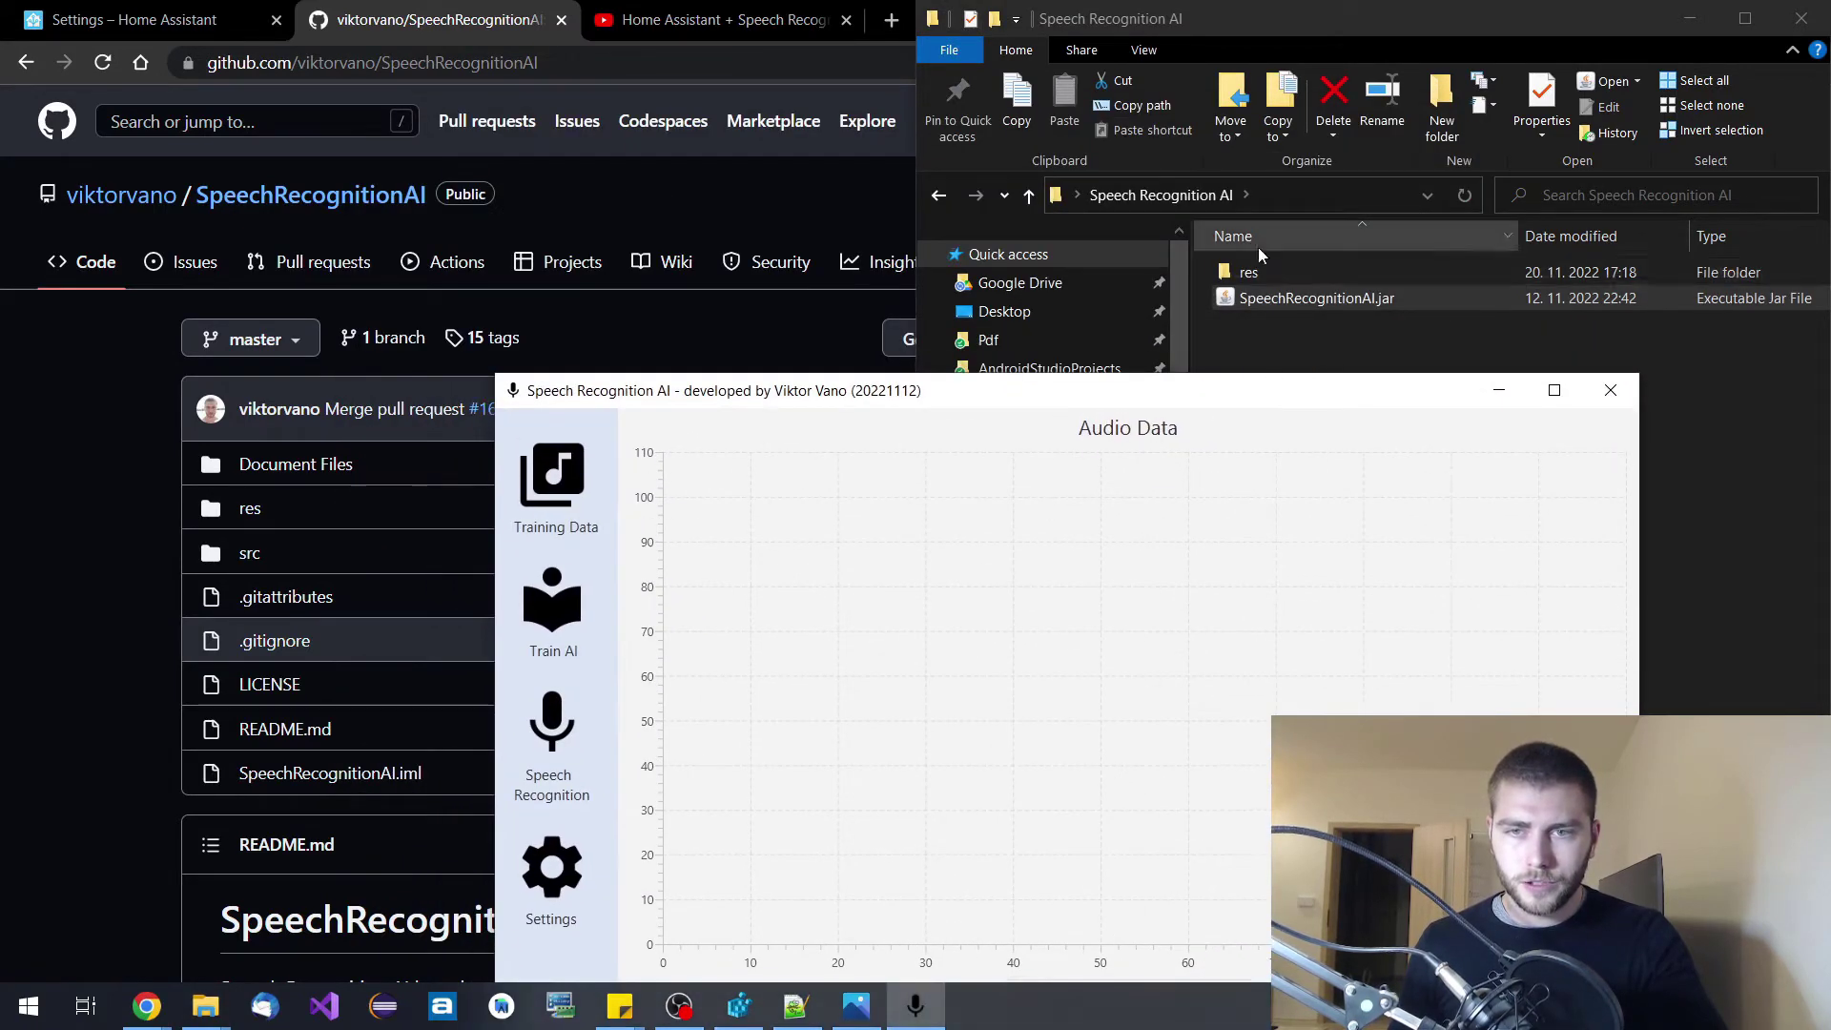
{"action": "double_click", "coordinate": [1253, 271]}
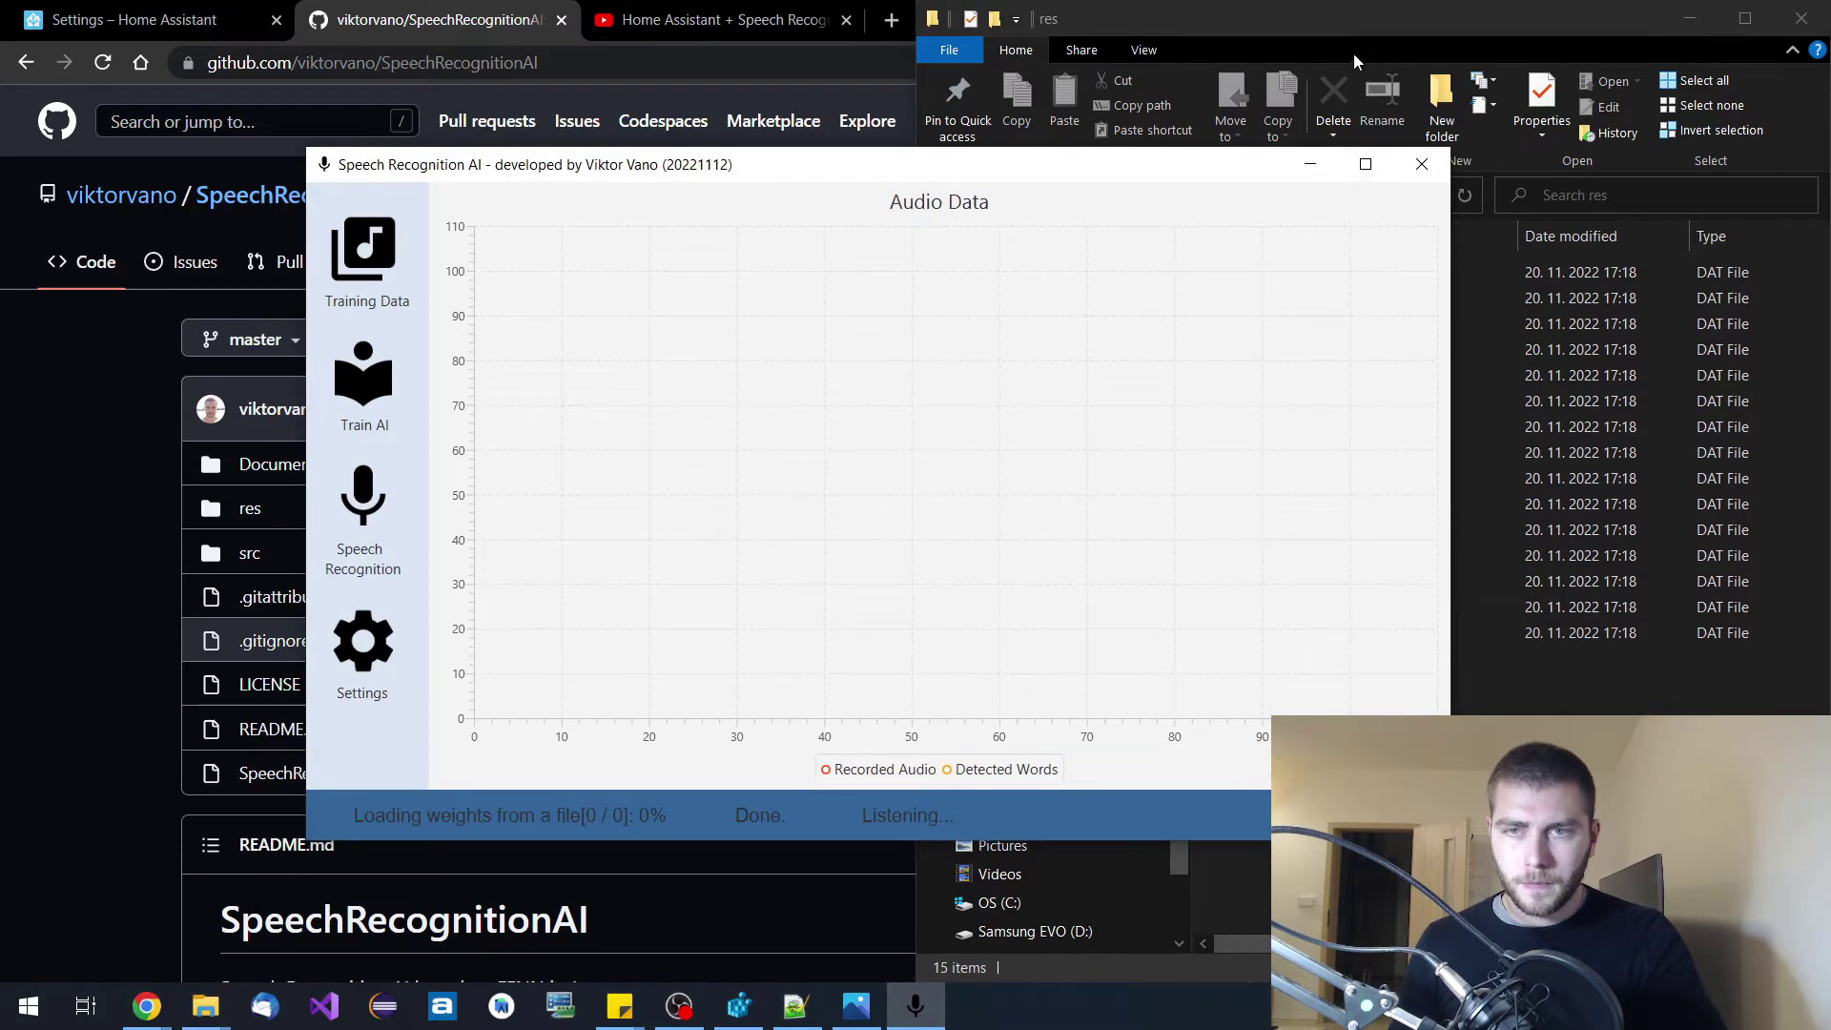
{"action": "left_click", "coordinate": [1348, 26]}
{"action": "left_click", "coordinate": [1182, 199]}
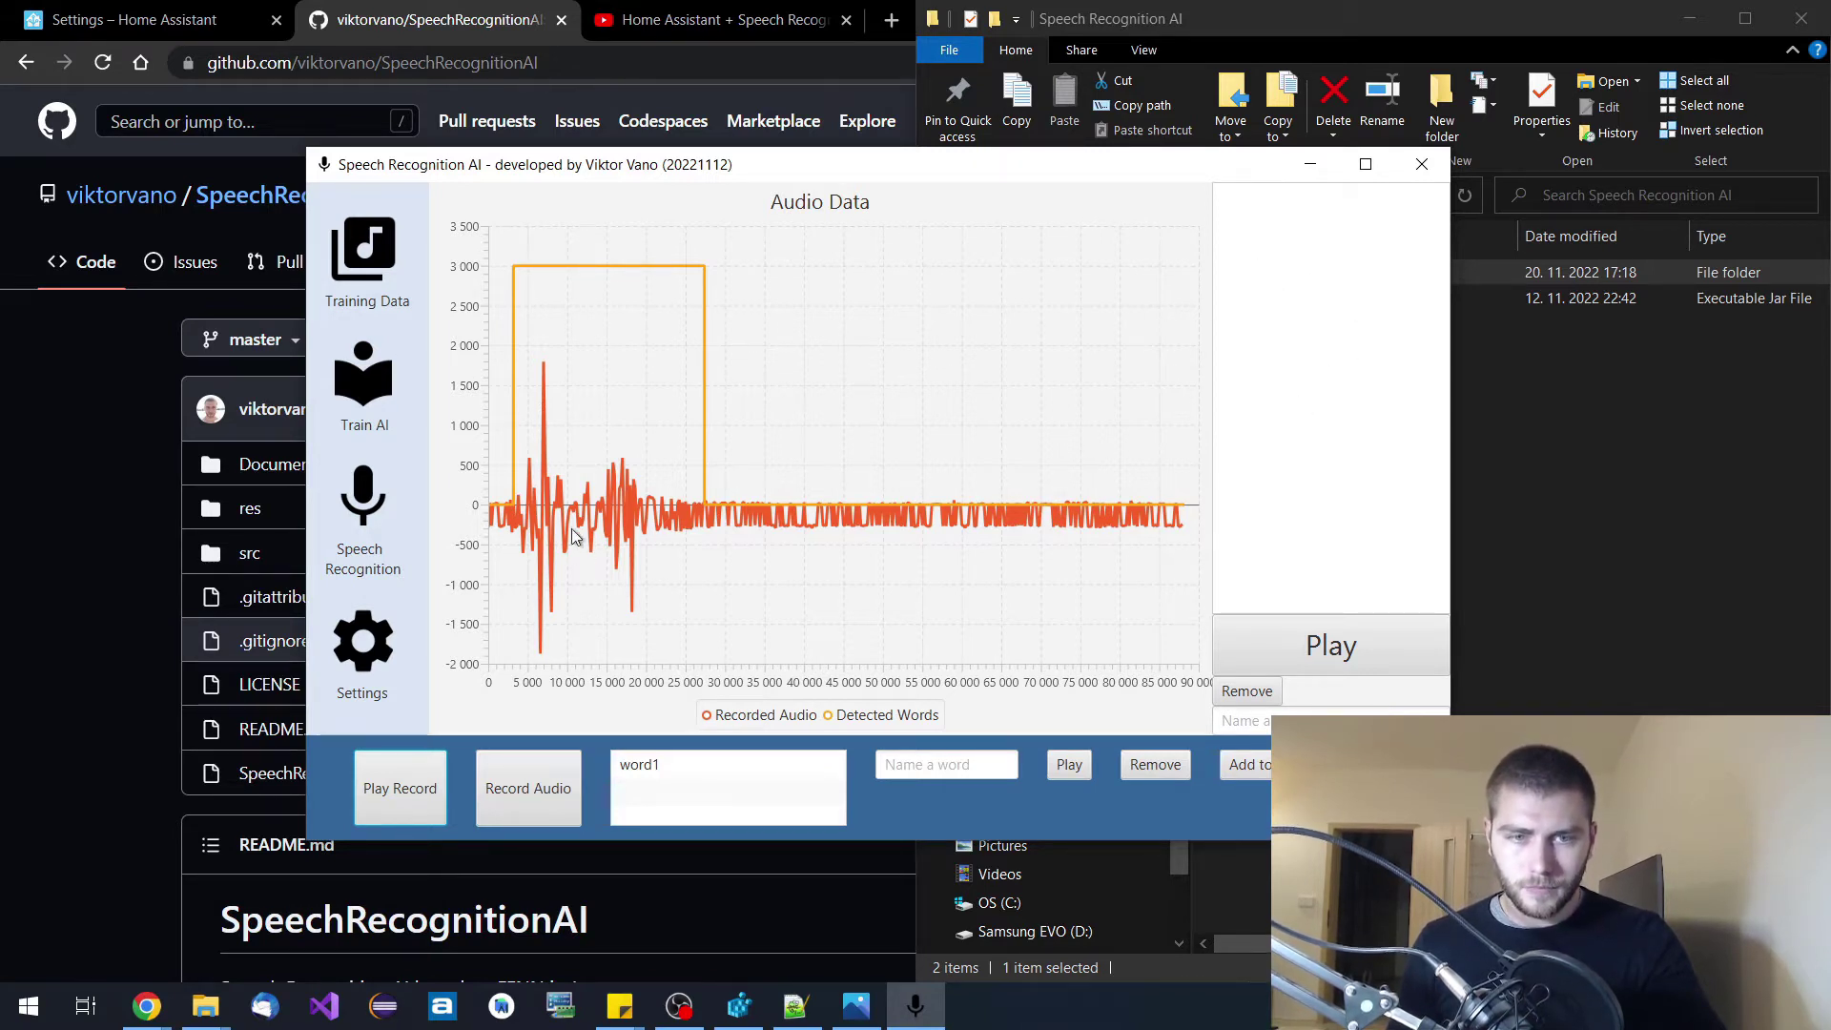
Rename the recorded word1 to "that's it" and play it back.
{"action": "left_click", "coordinate": [650, 773]}
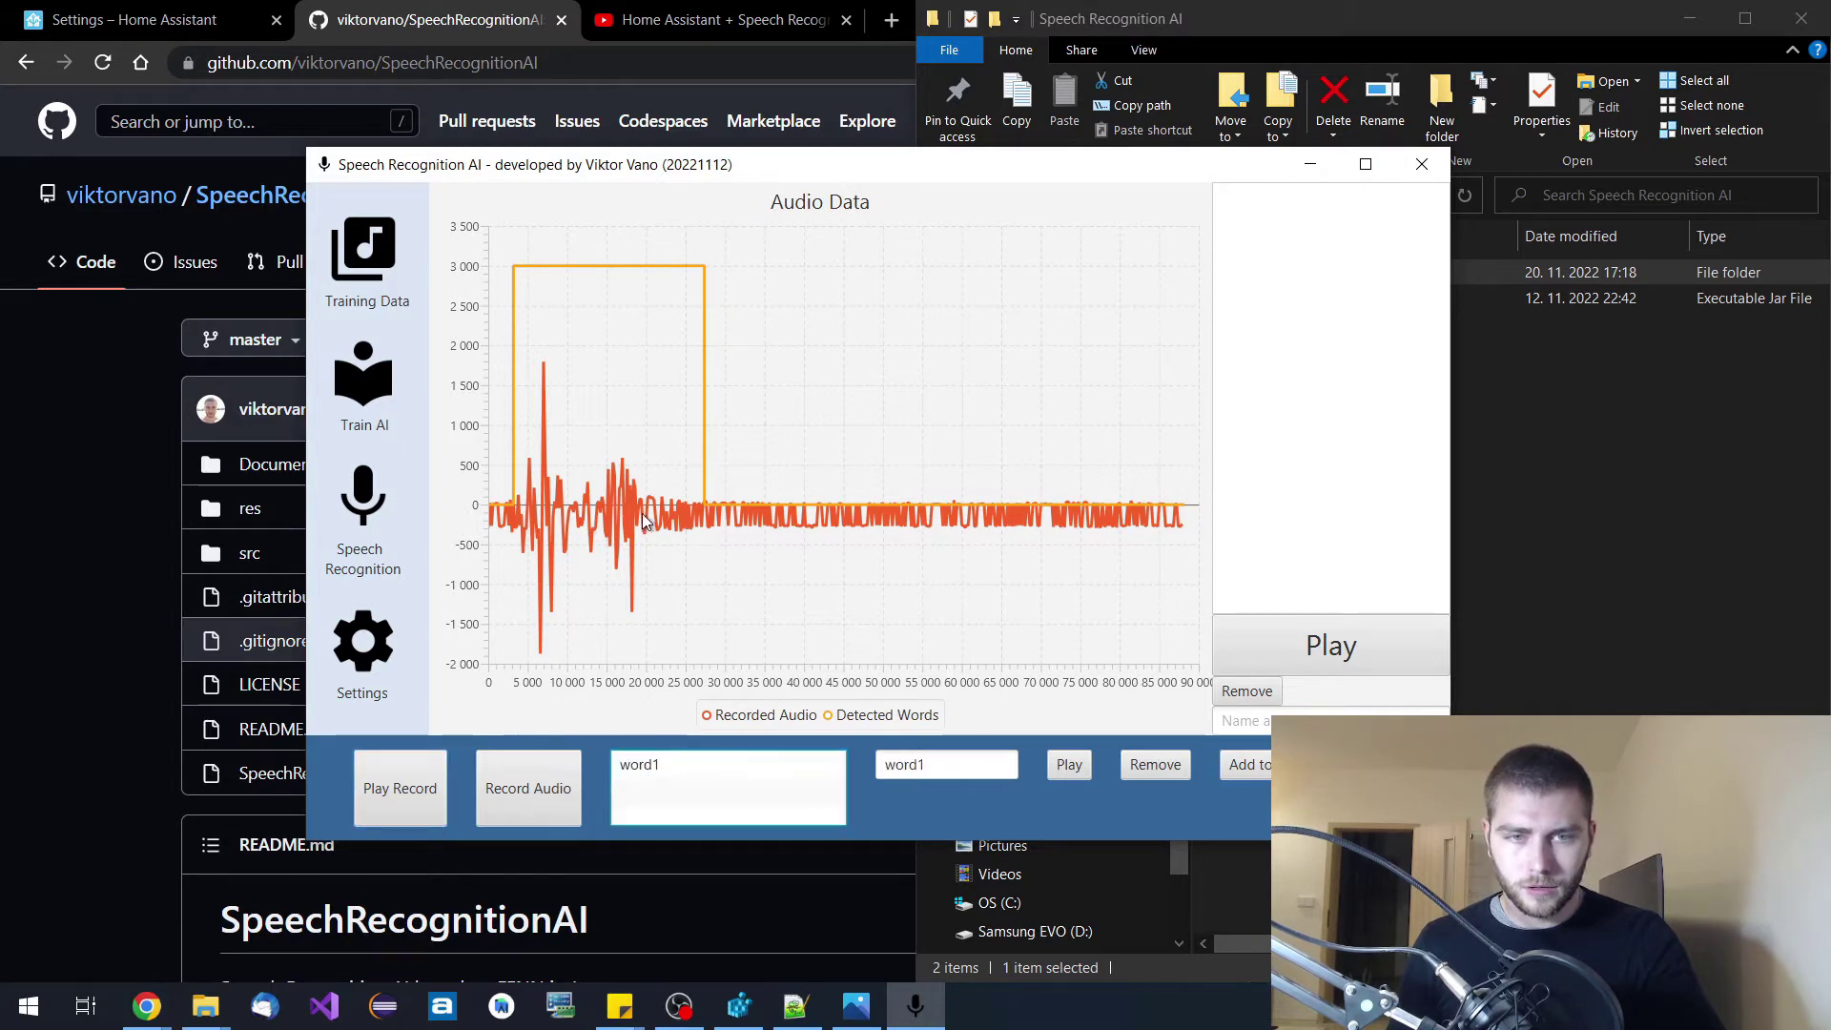
{"action": "double_click", "coordinate": [901, 763]}
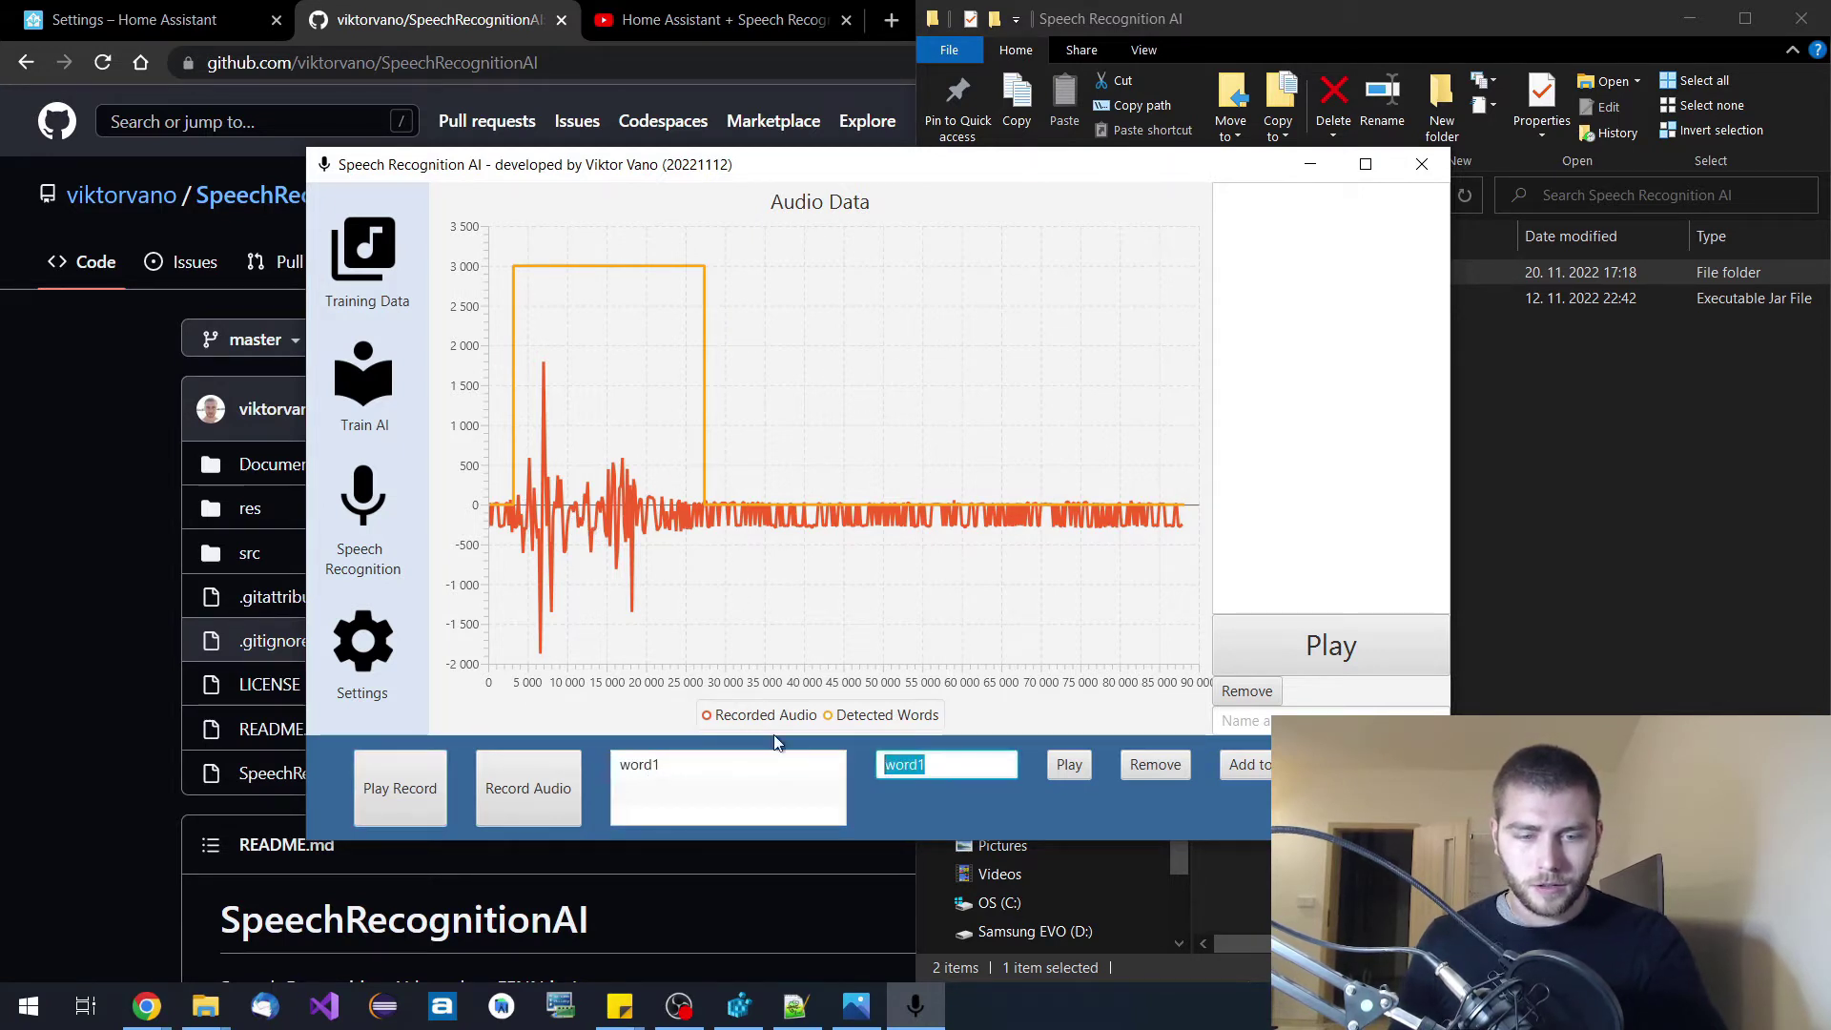
{"action": "type", "text": "tha"}
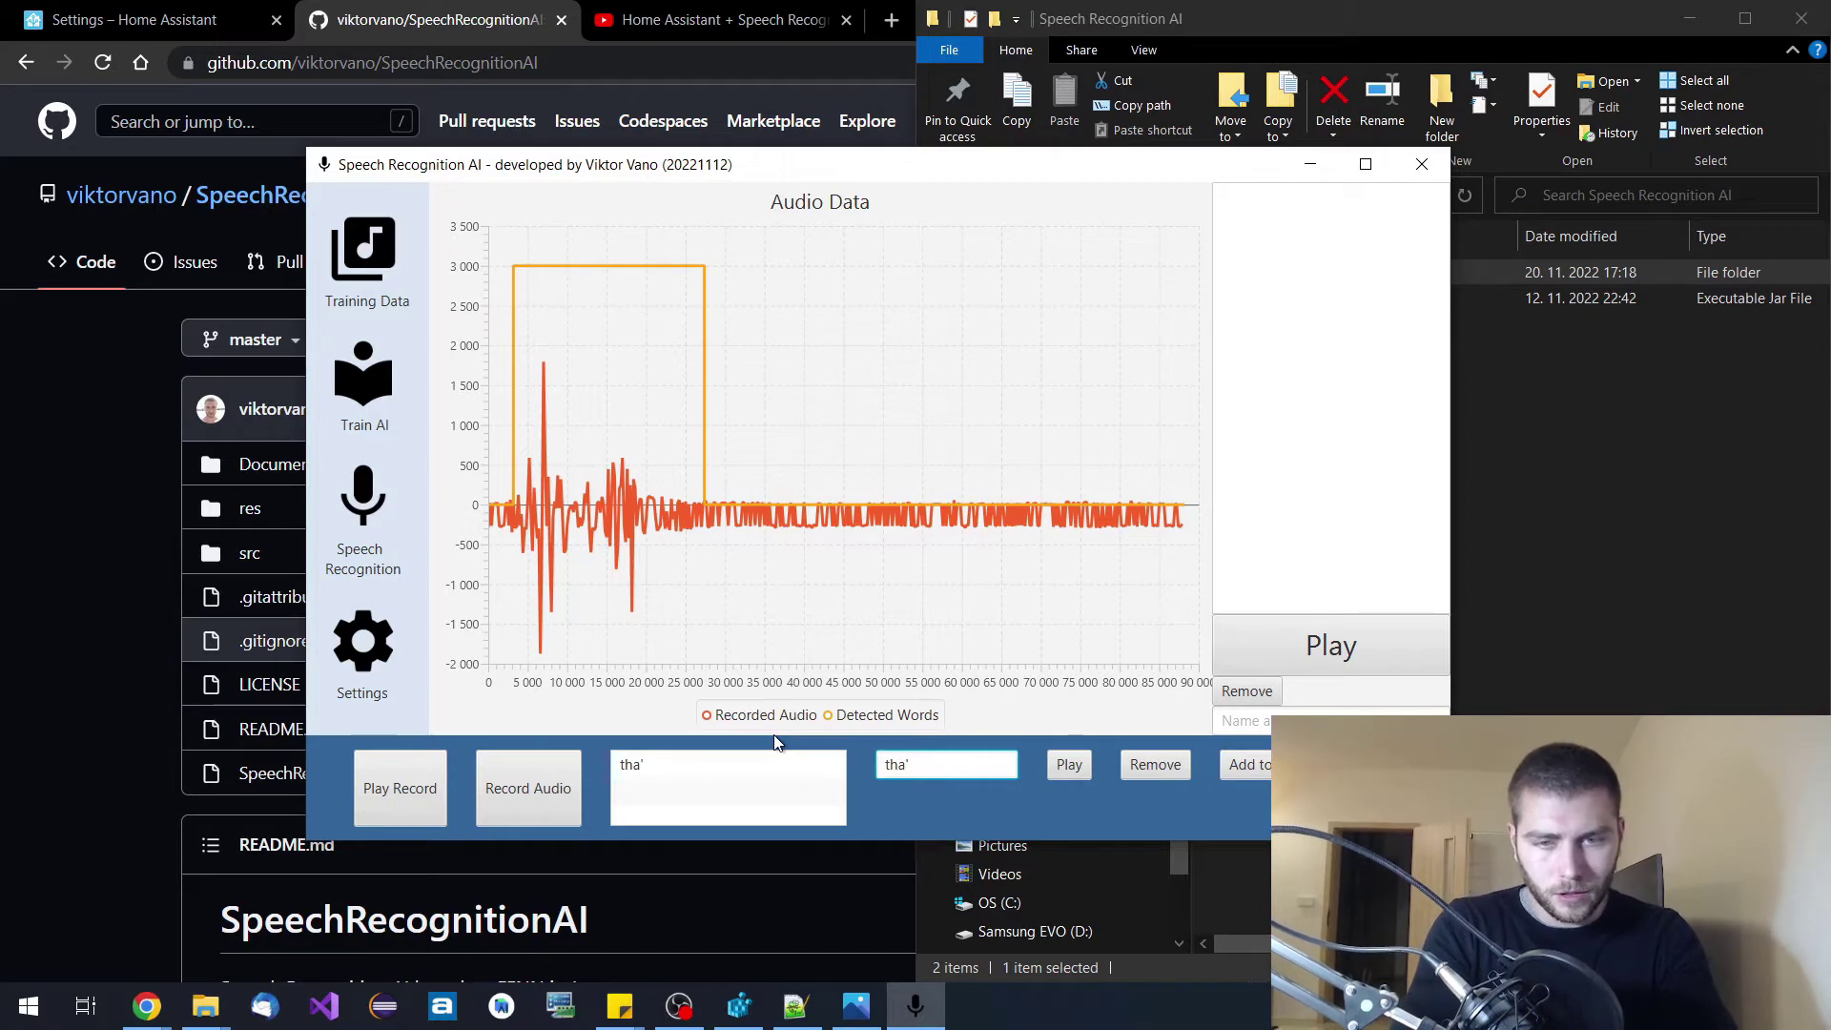
{"action": "type", "text": "'s"}
{"action": "key", "text": "Left"}
{"action": "key", "text": "Left"}
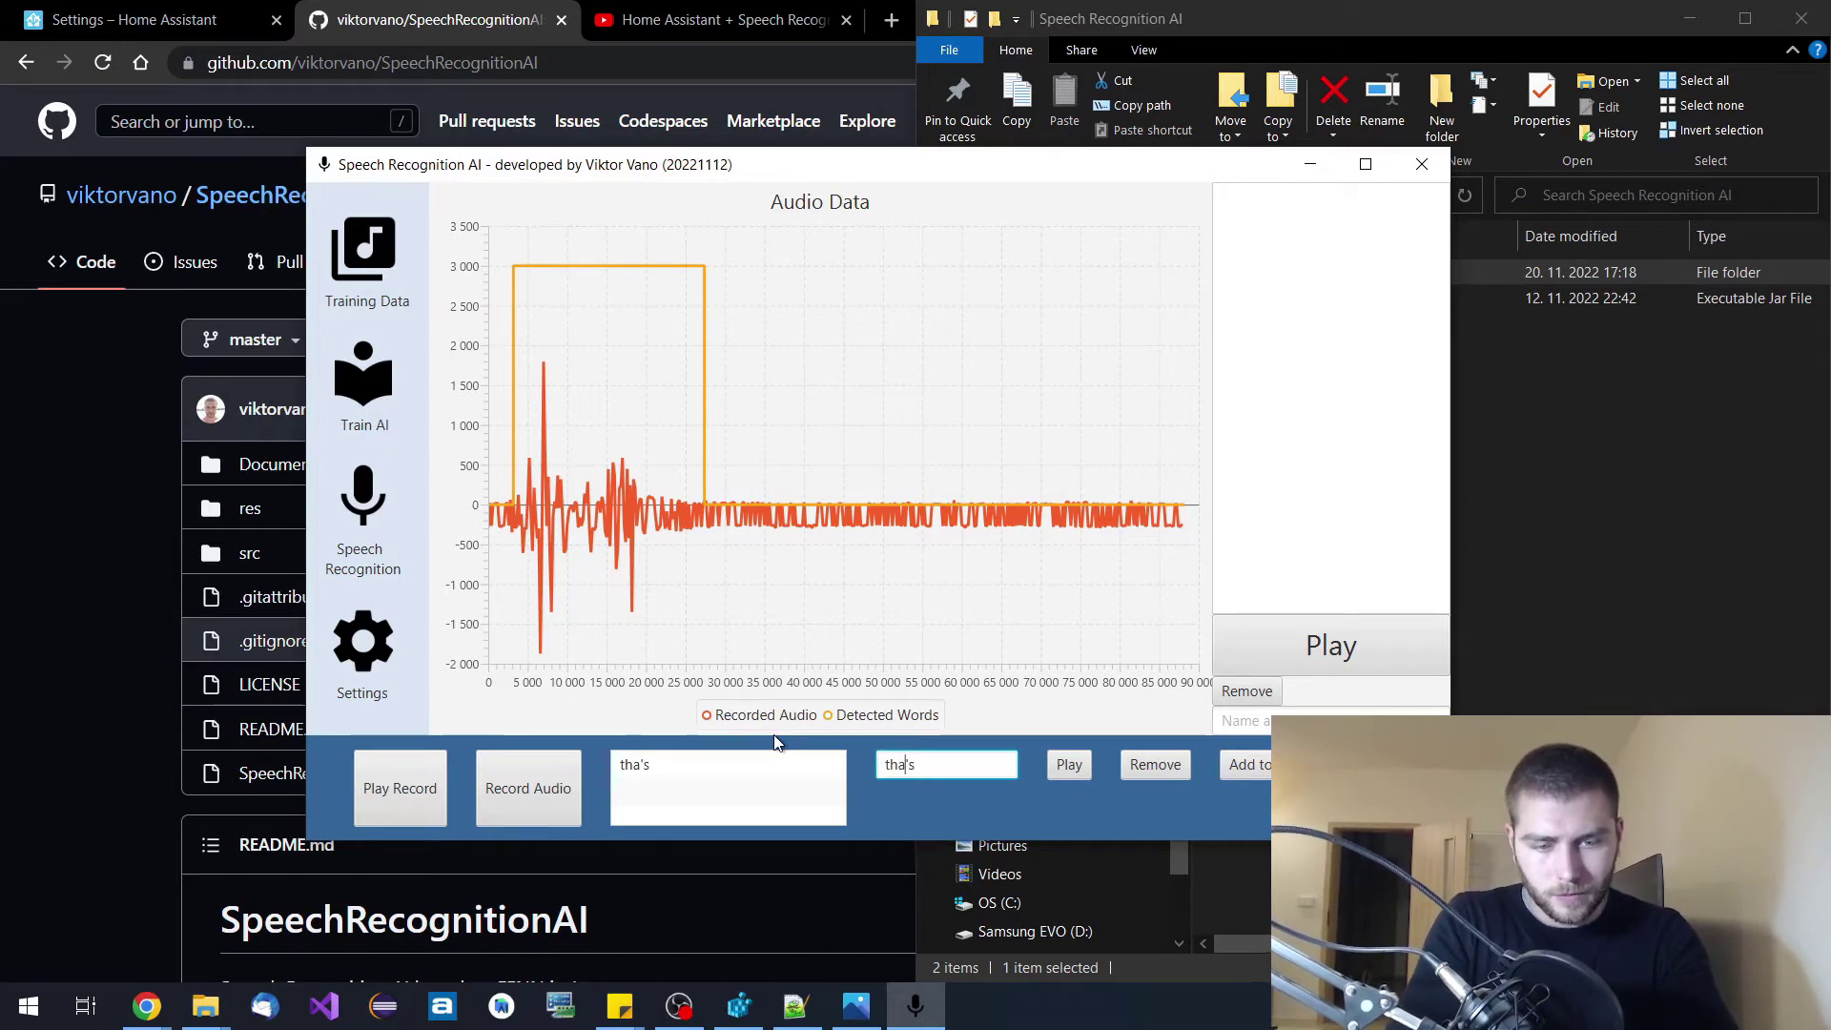
{"action": "type", "text": "t's it"}
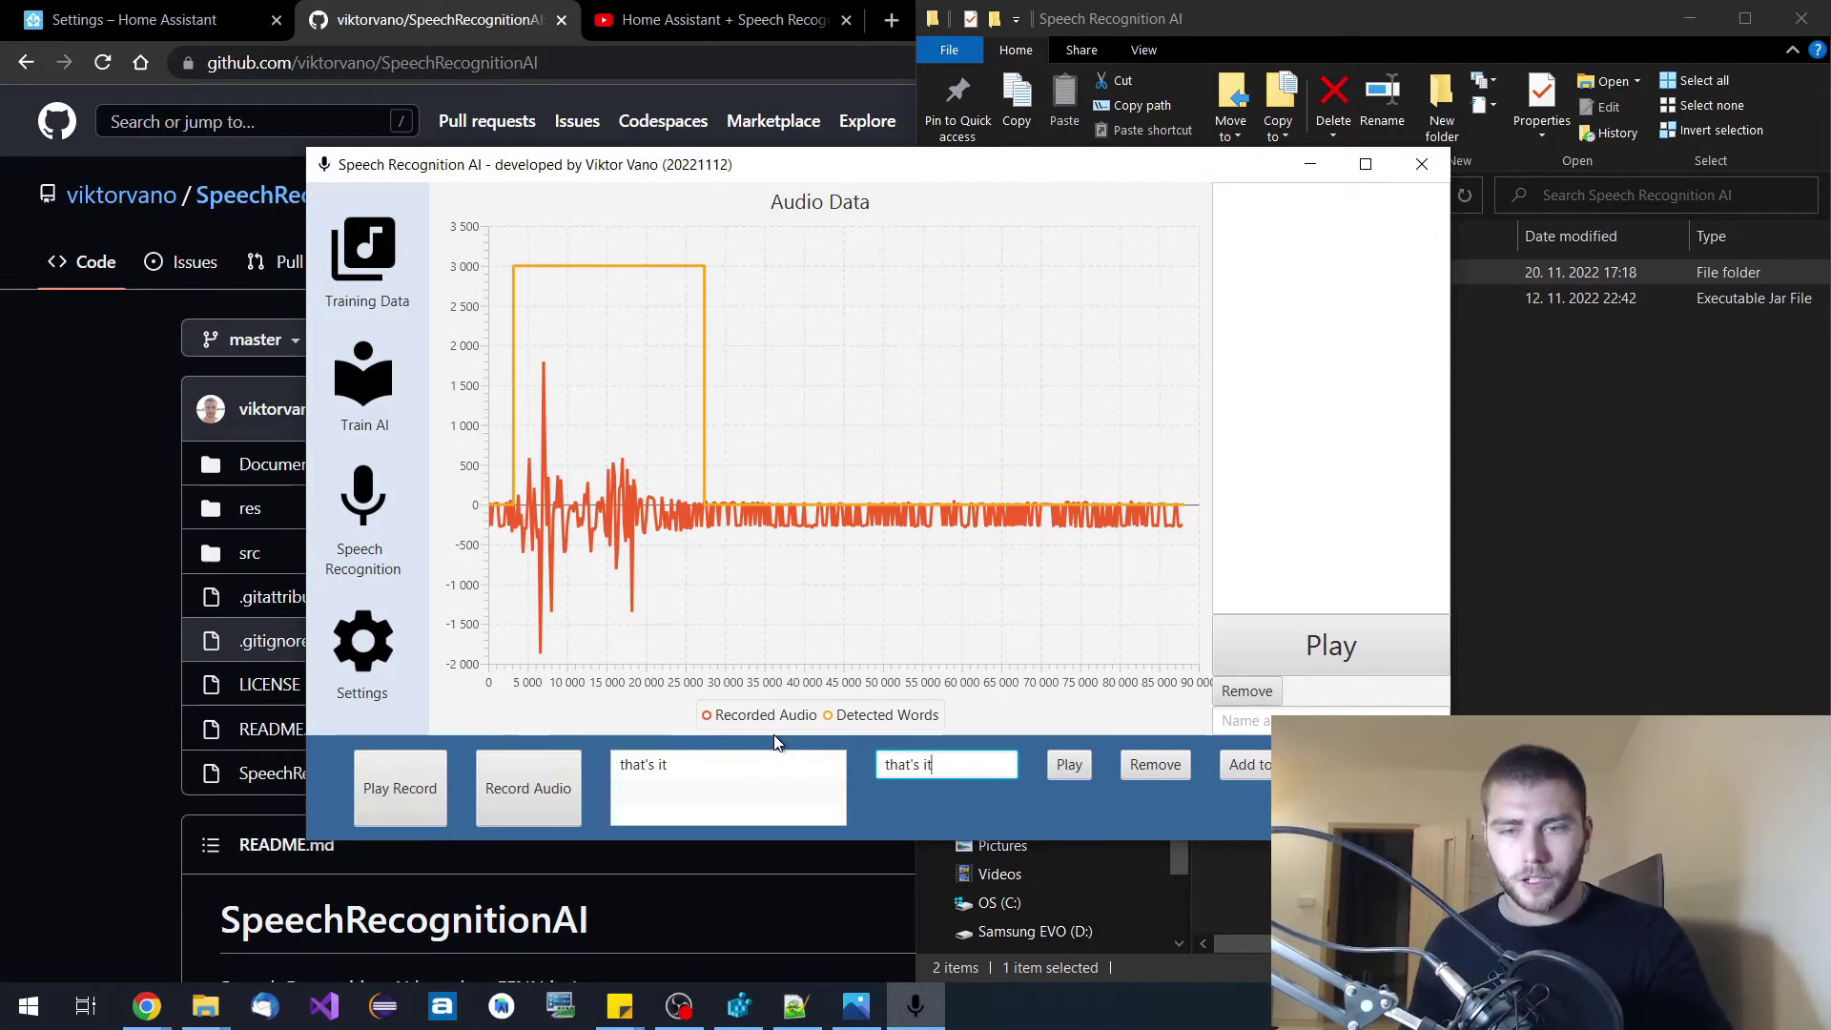
{"action": "left_click", "coordinate": [1083, 768]}
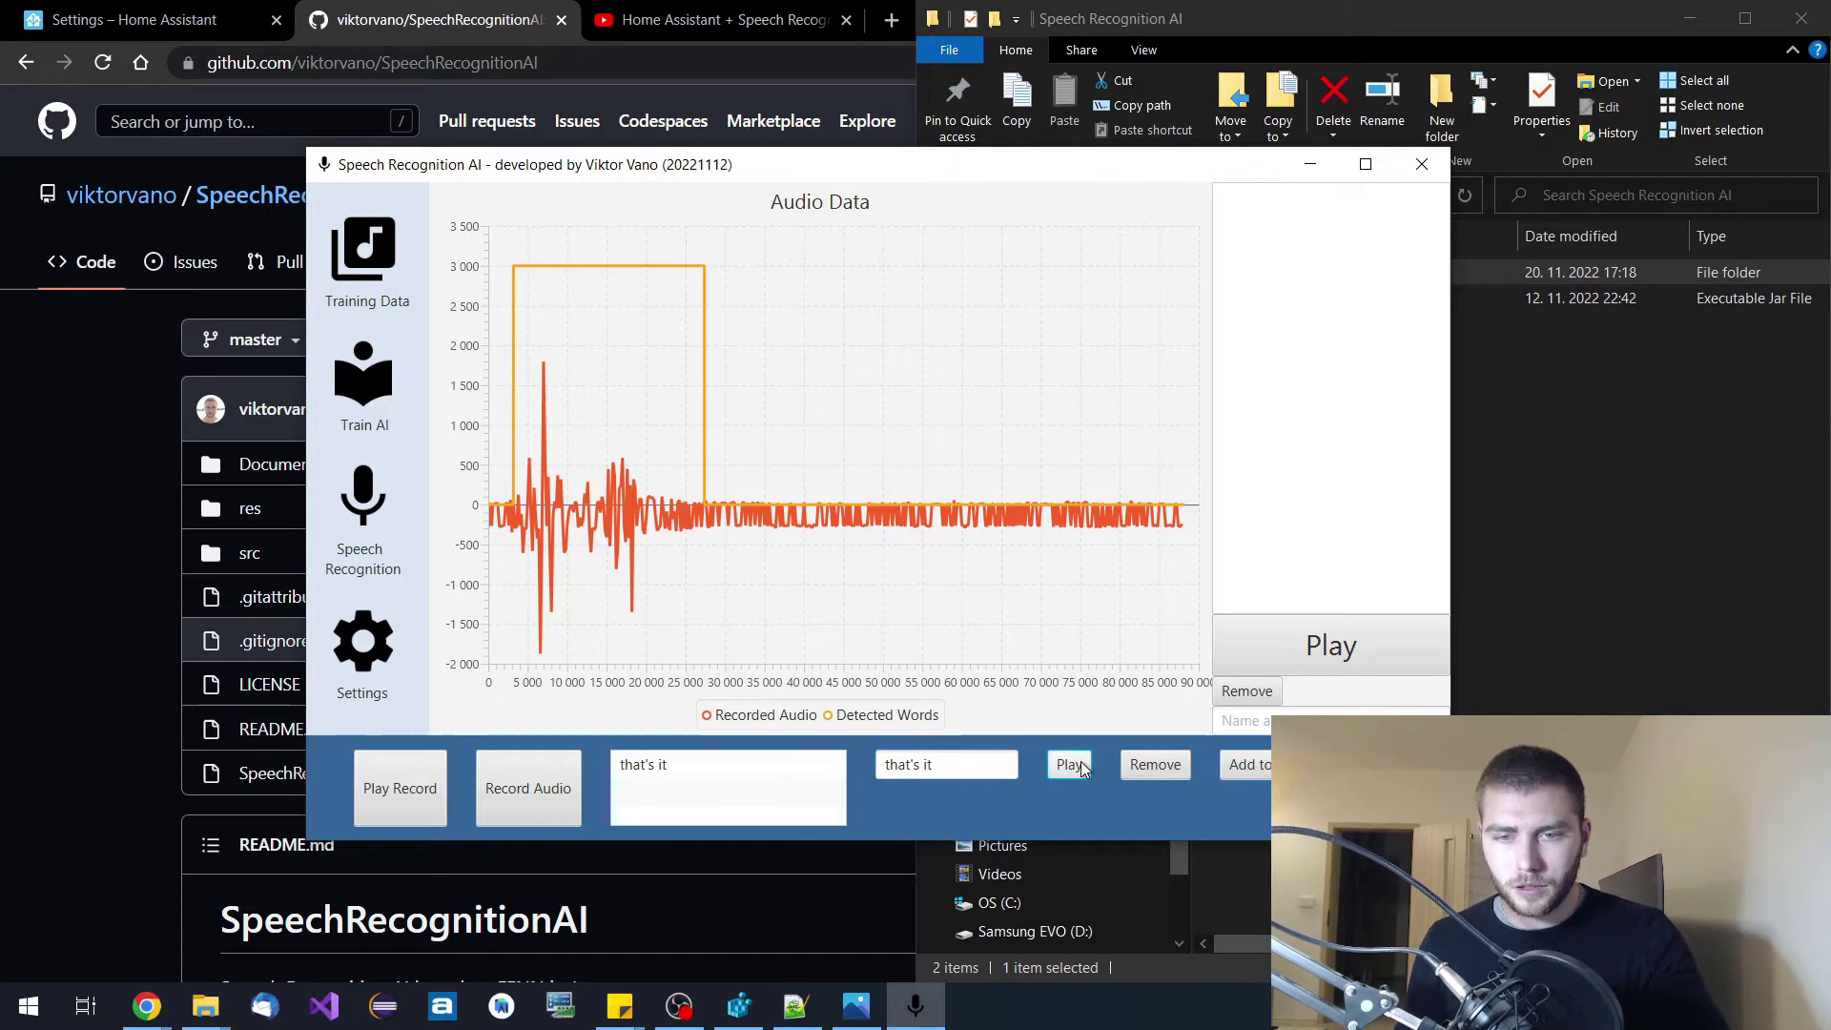
Add "that's it" to the training words and go to the Train AI page.
{"action": "left_click", "coordinate": [1264, 766]}
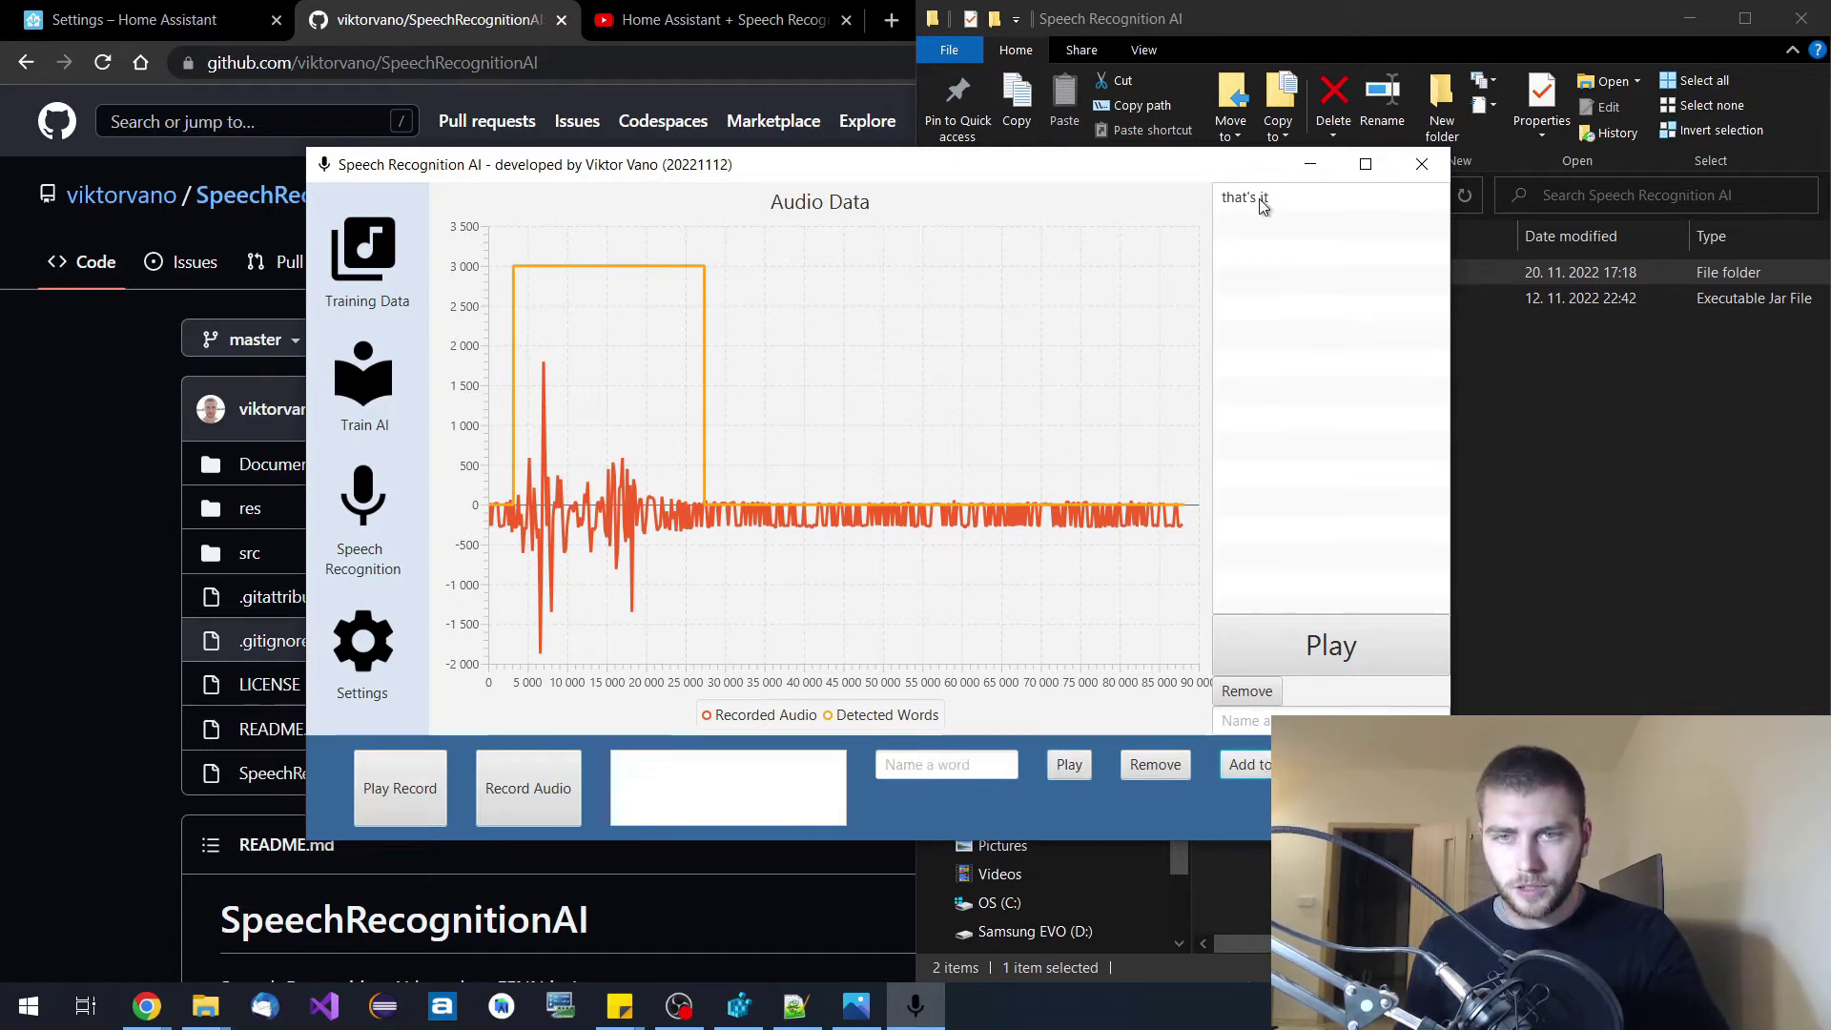
{"action": "left_click", "coordinate": [1257, 196]}
{"action": "left_click", "coordinate": [370, 394]}
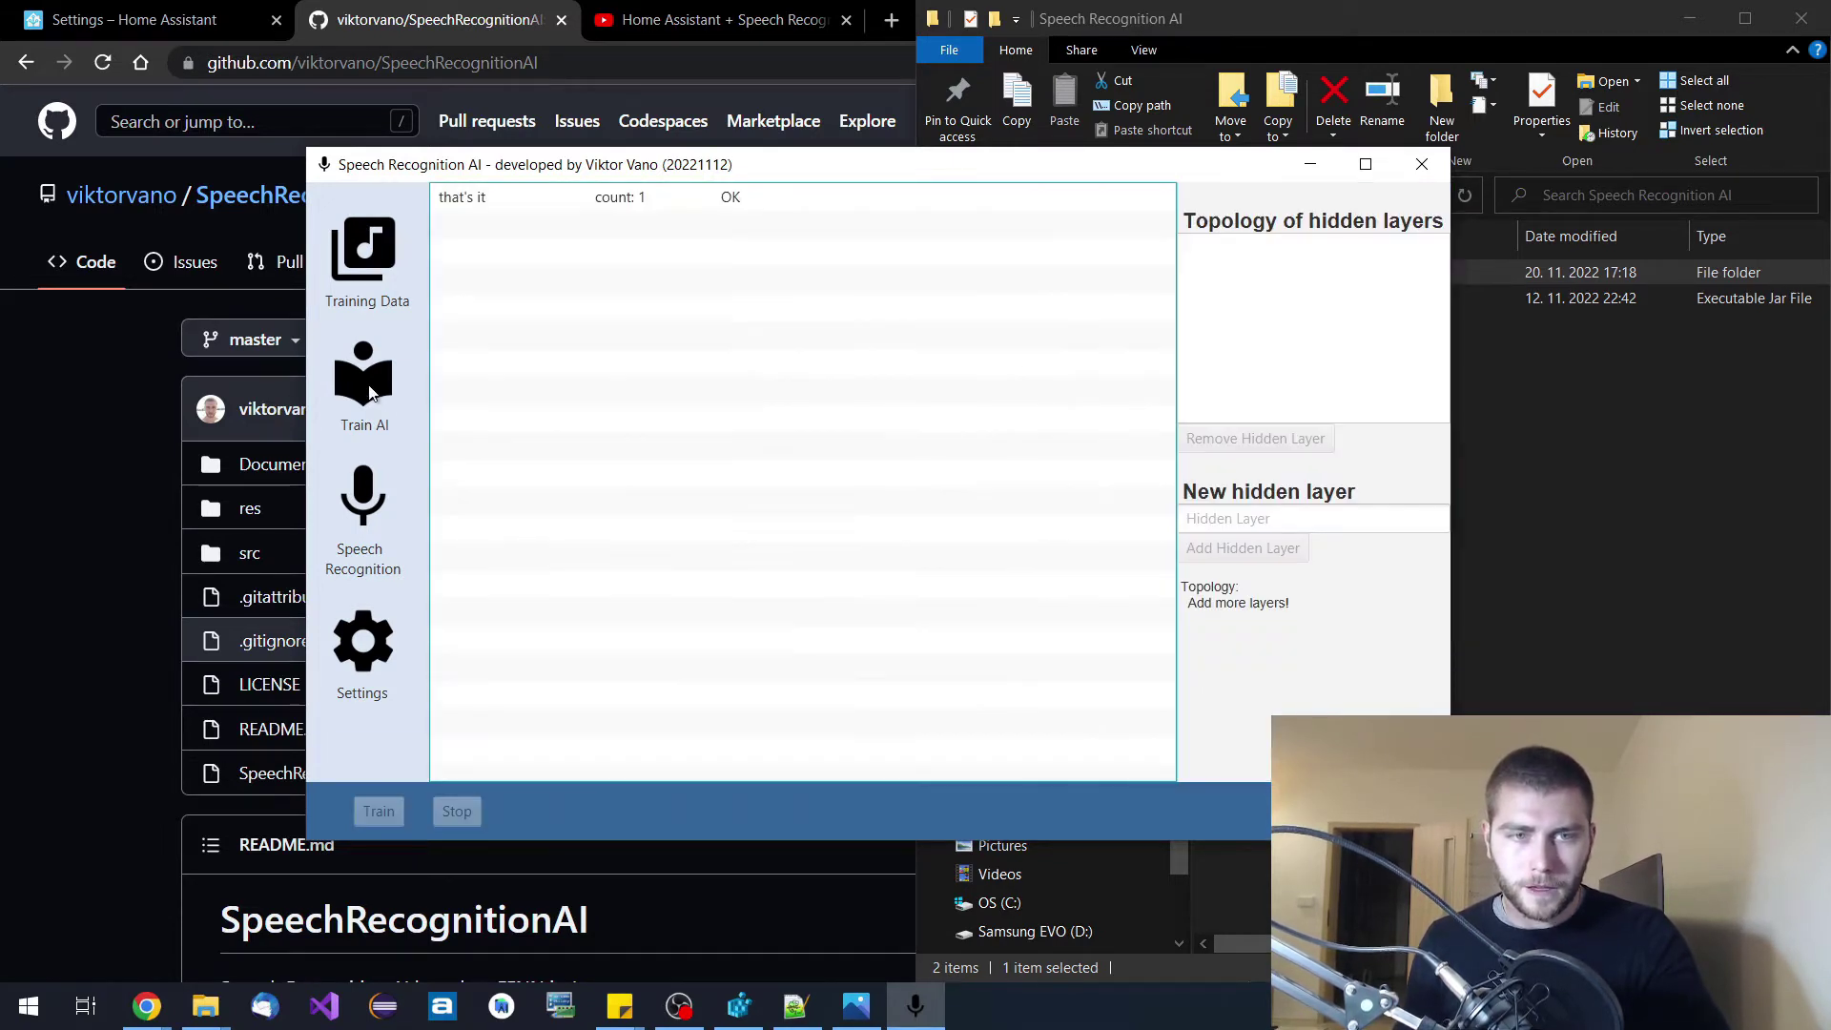
{"action": "left_click", "coordinate": [593, 202]}
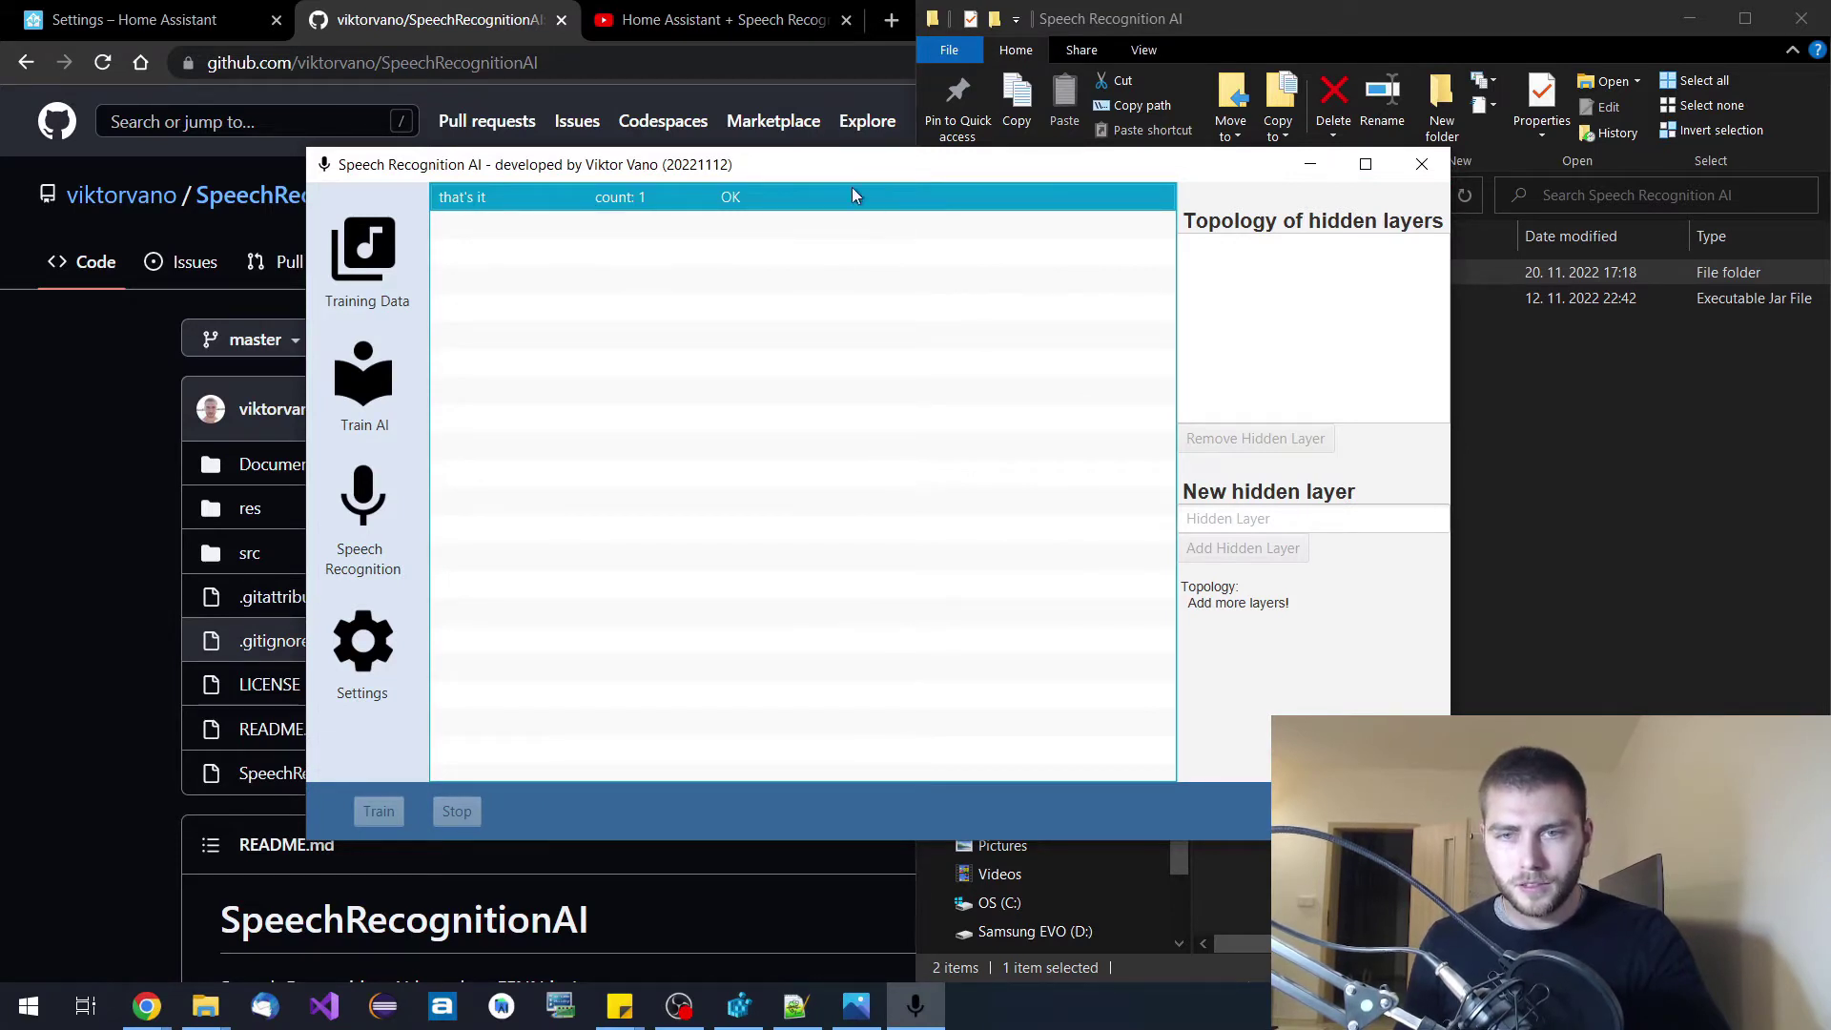
{"action": "left_click", "coordinate": [1240, 515]}
{"action": "type", "text": "8"}
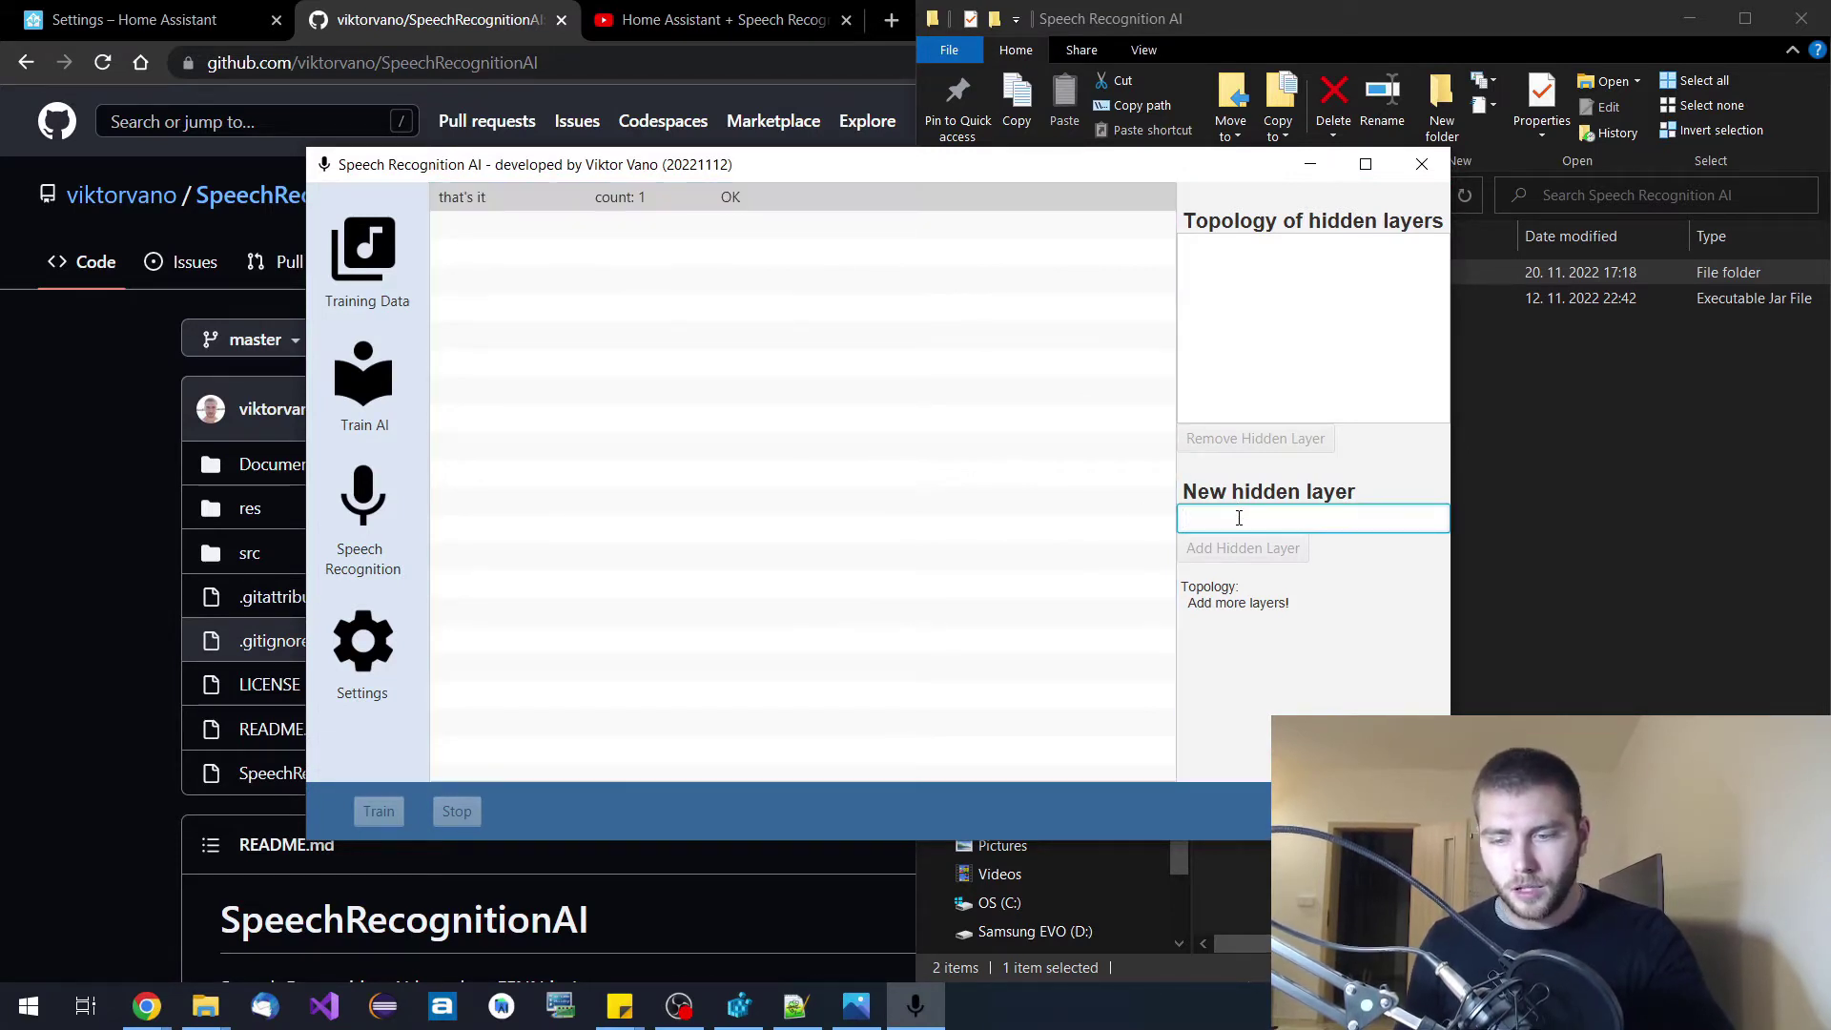
{"action": "type", "text": "0"}
{"action": "left_click", "coordinate": [1240, 548]}
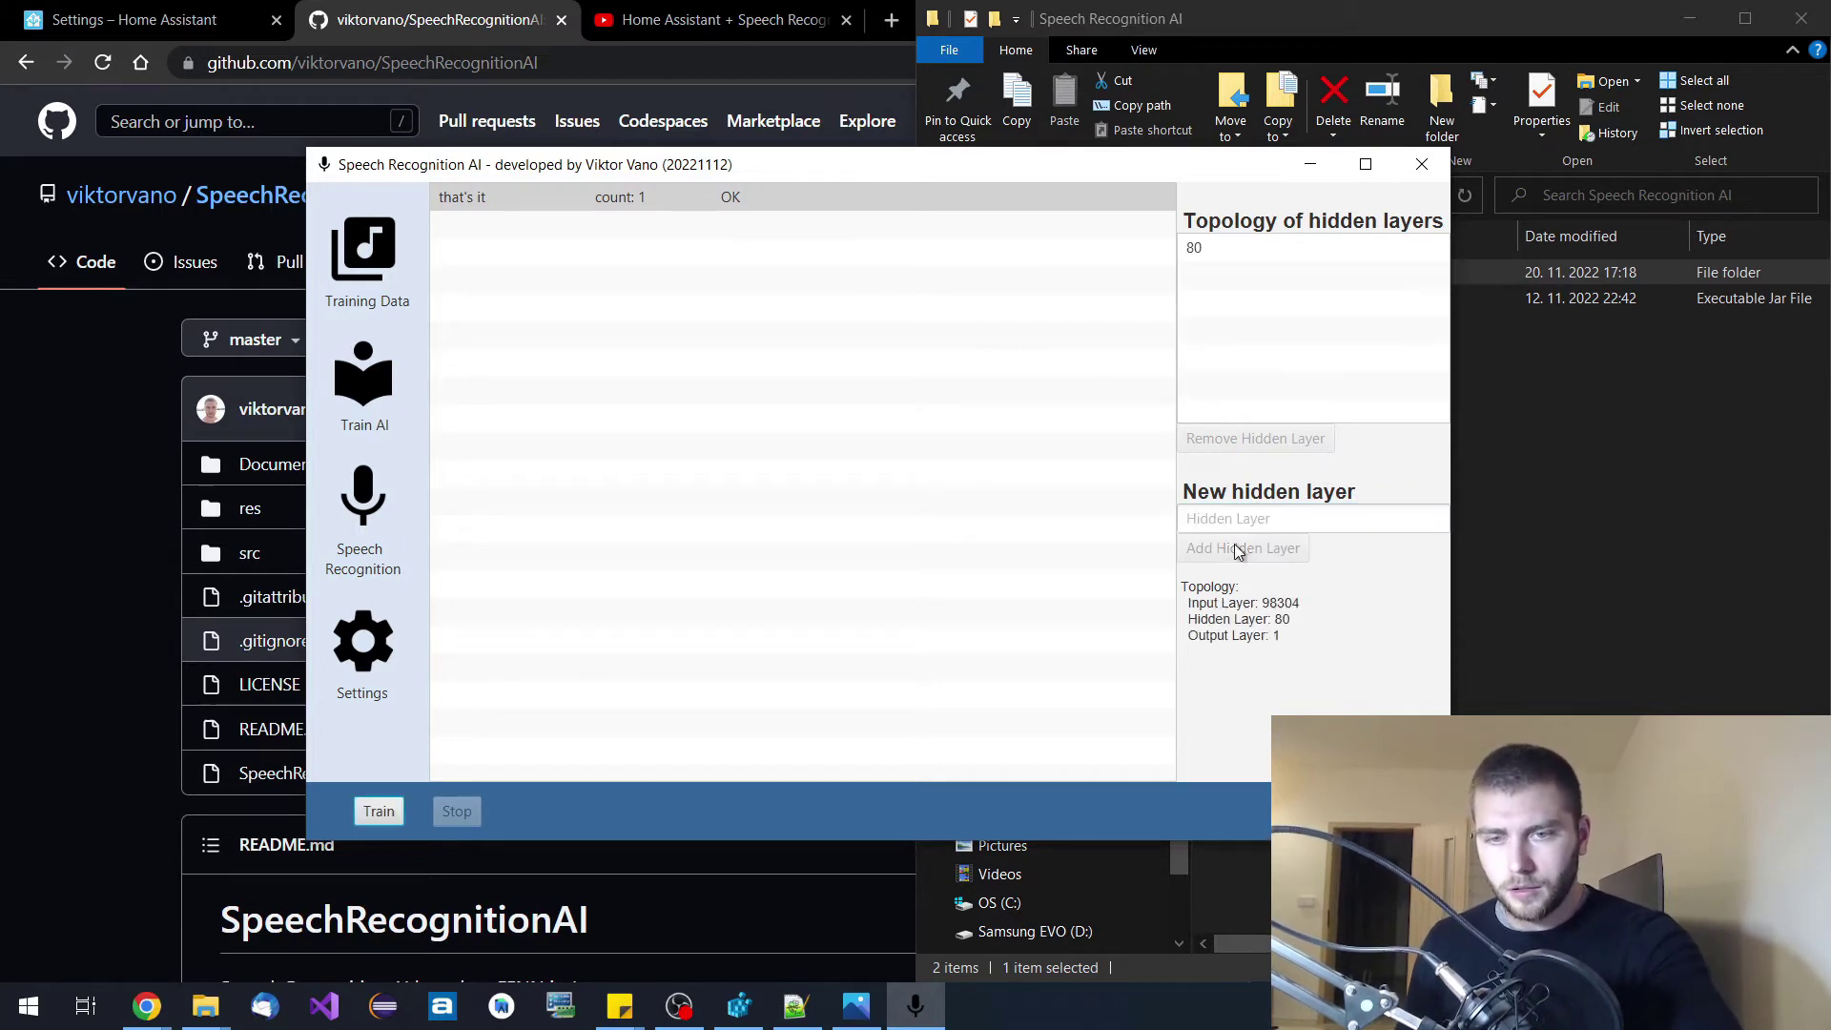
{"action": "left_click", "coordinate": [1247, 516]}
{"action": "type", "text": "7"}
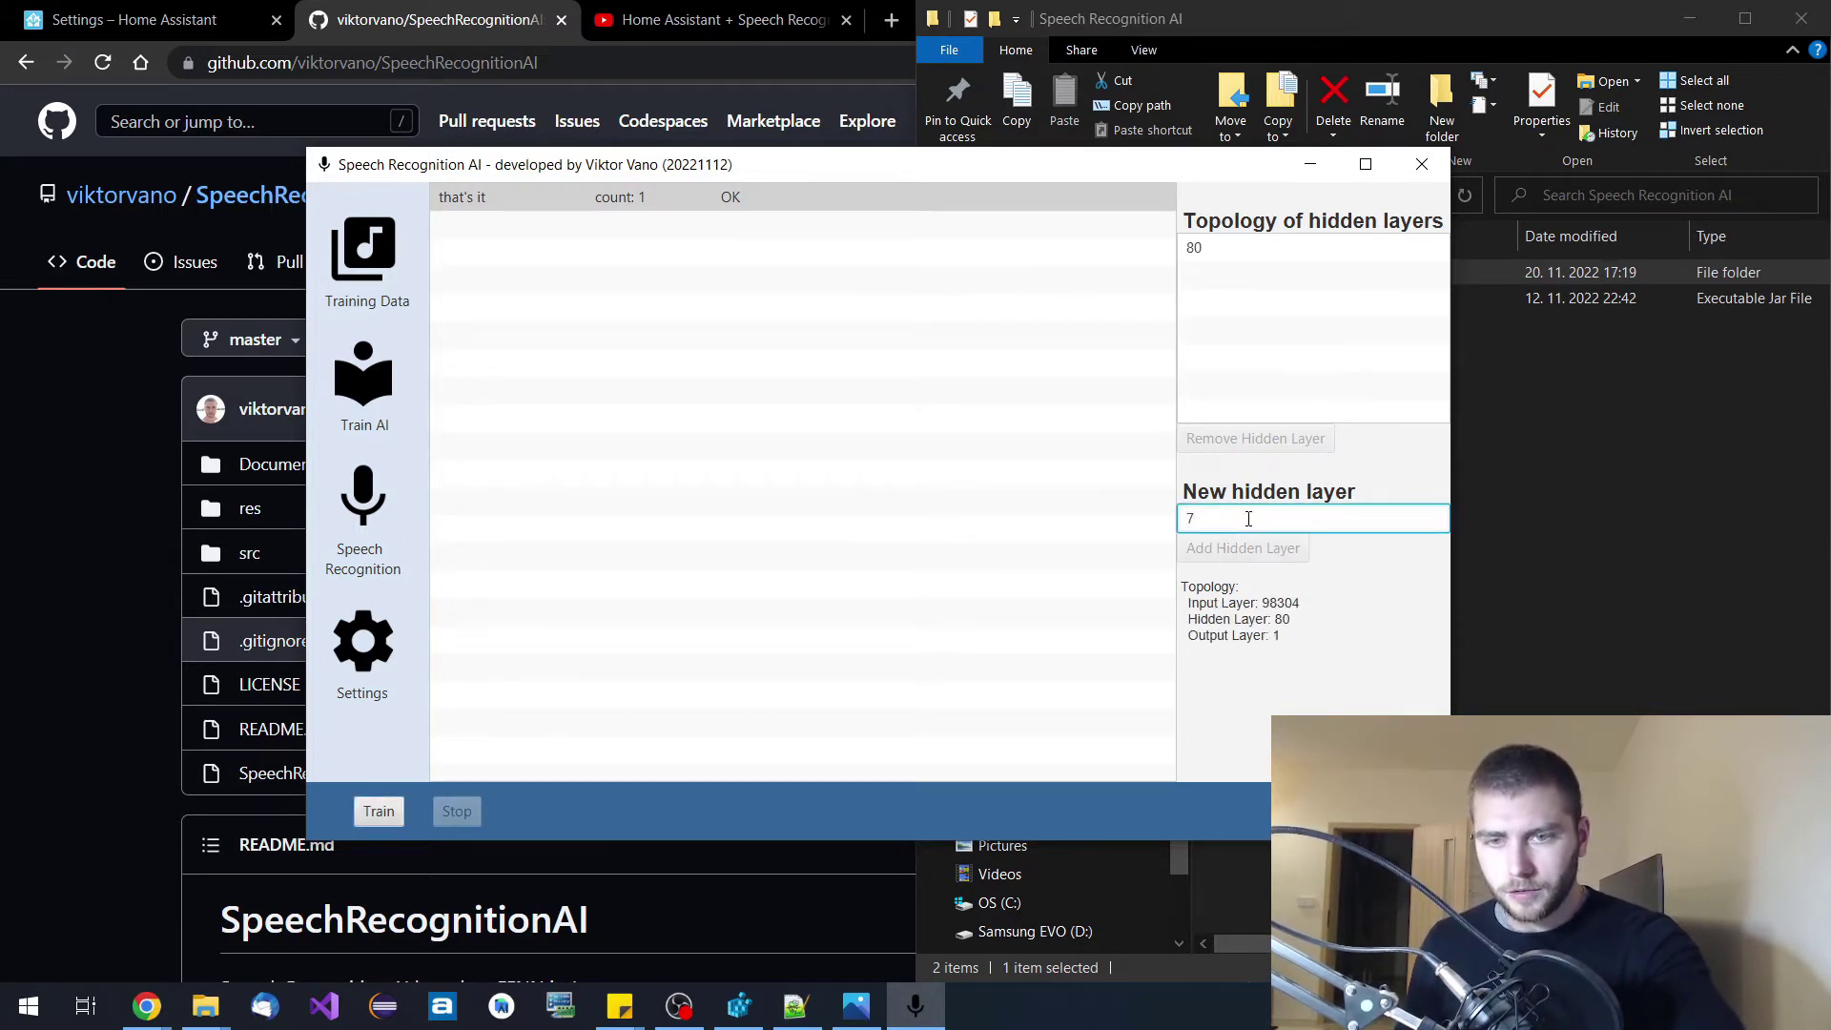
{"action": "type", "text": "0"}
{"action": "left_click", "coordinate": [1238, 552]}
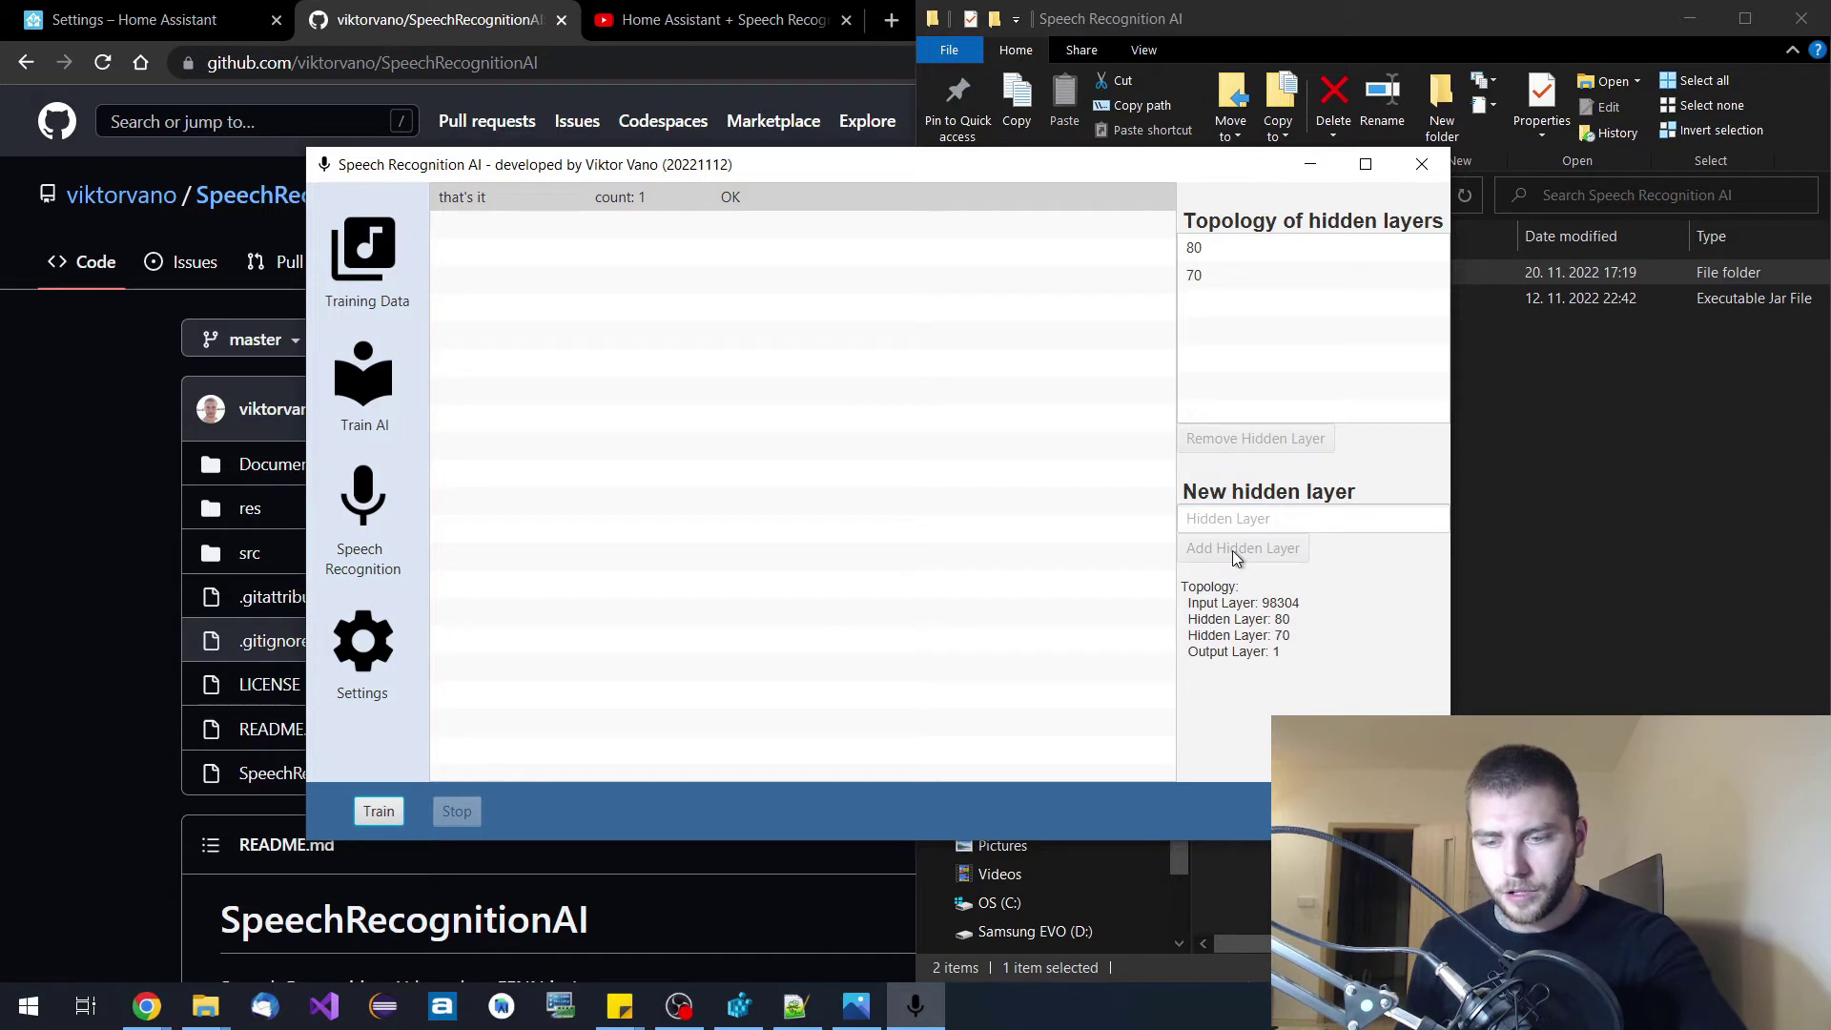
{"action": "left_click", "coordinate": [1233, 526]}
{"action": "type", "text": "6"}
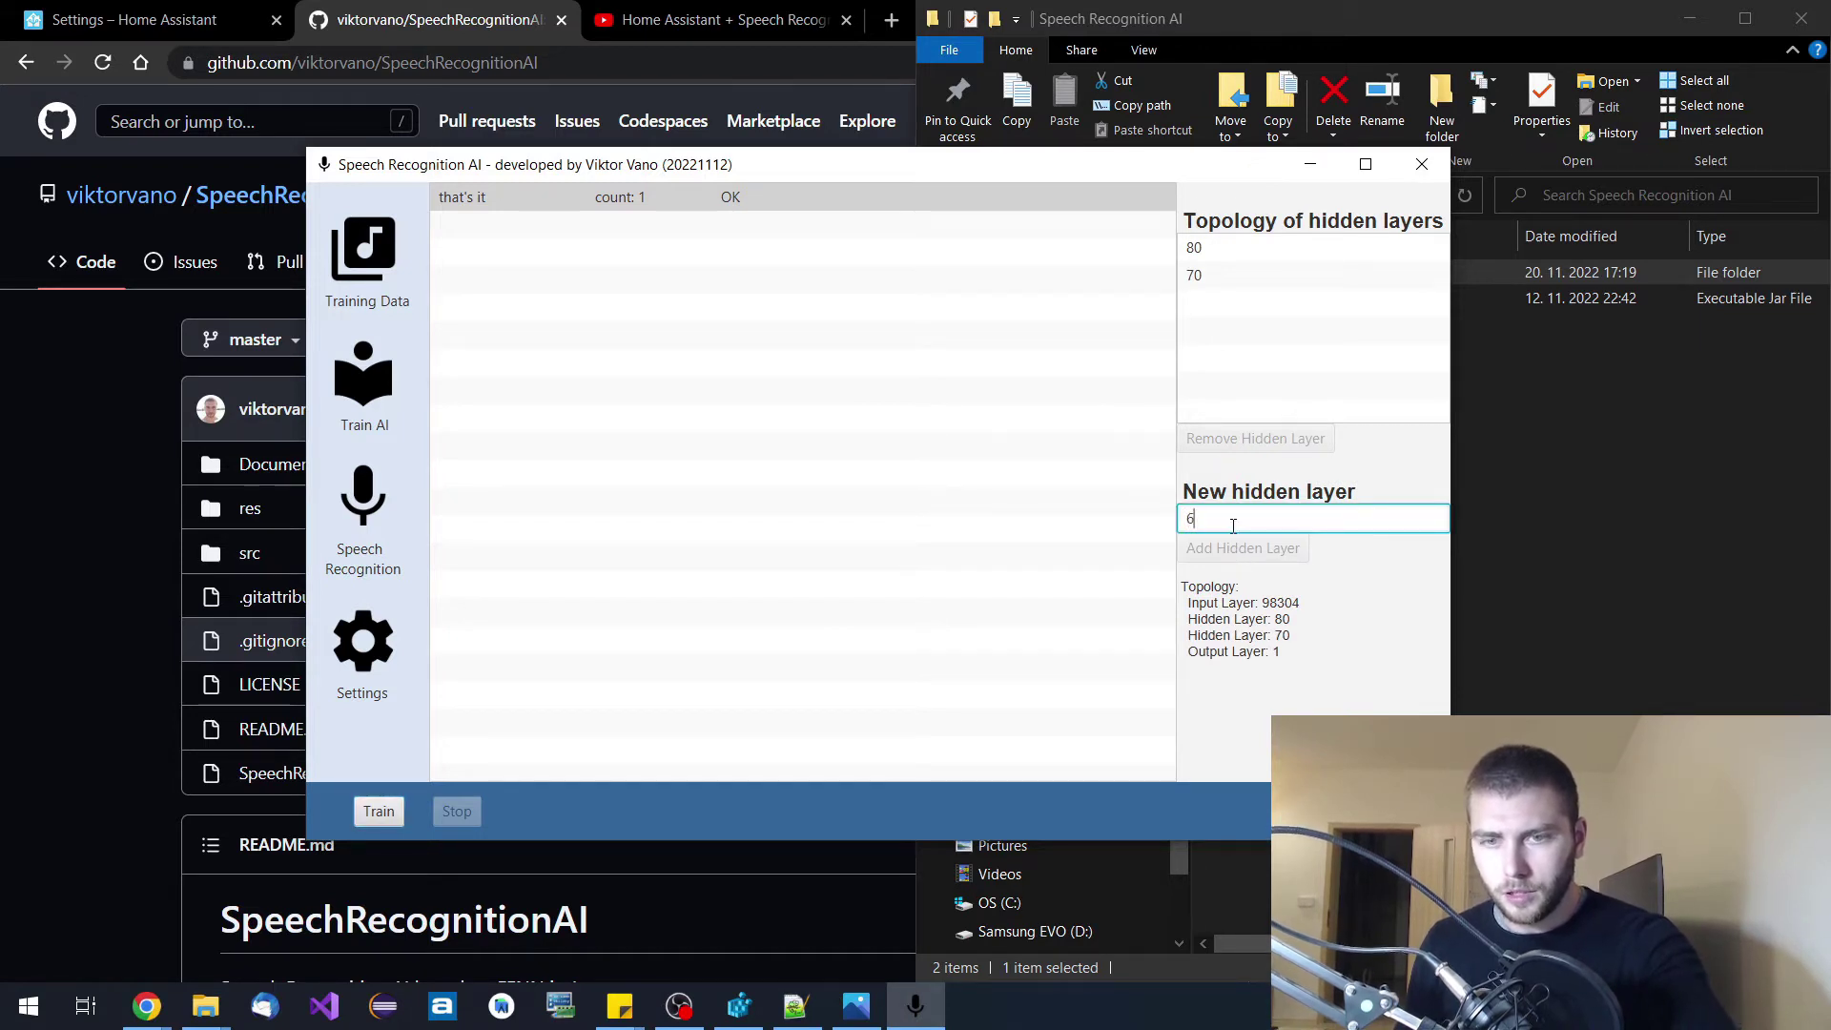
{"action": "type", "text": "0"}
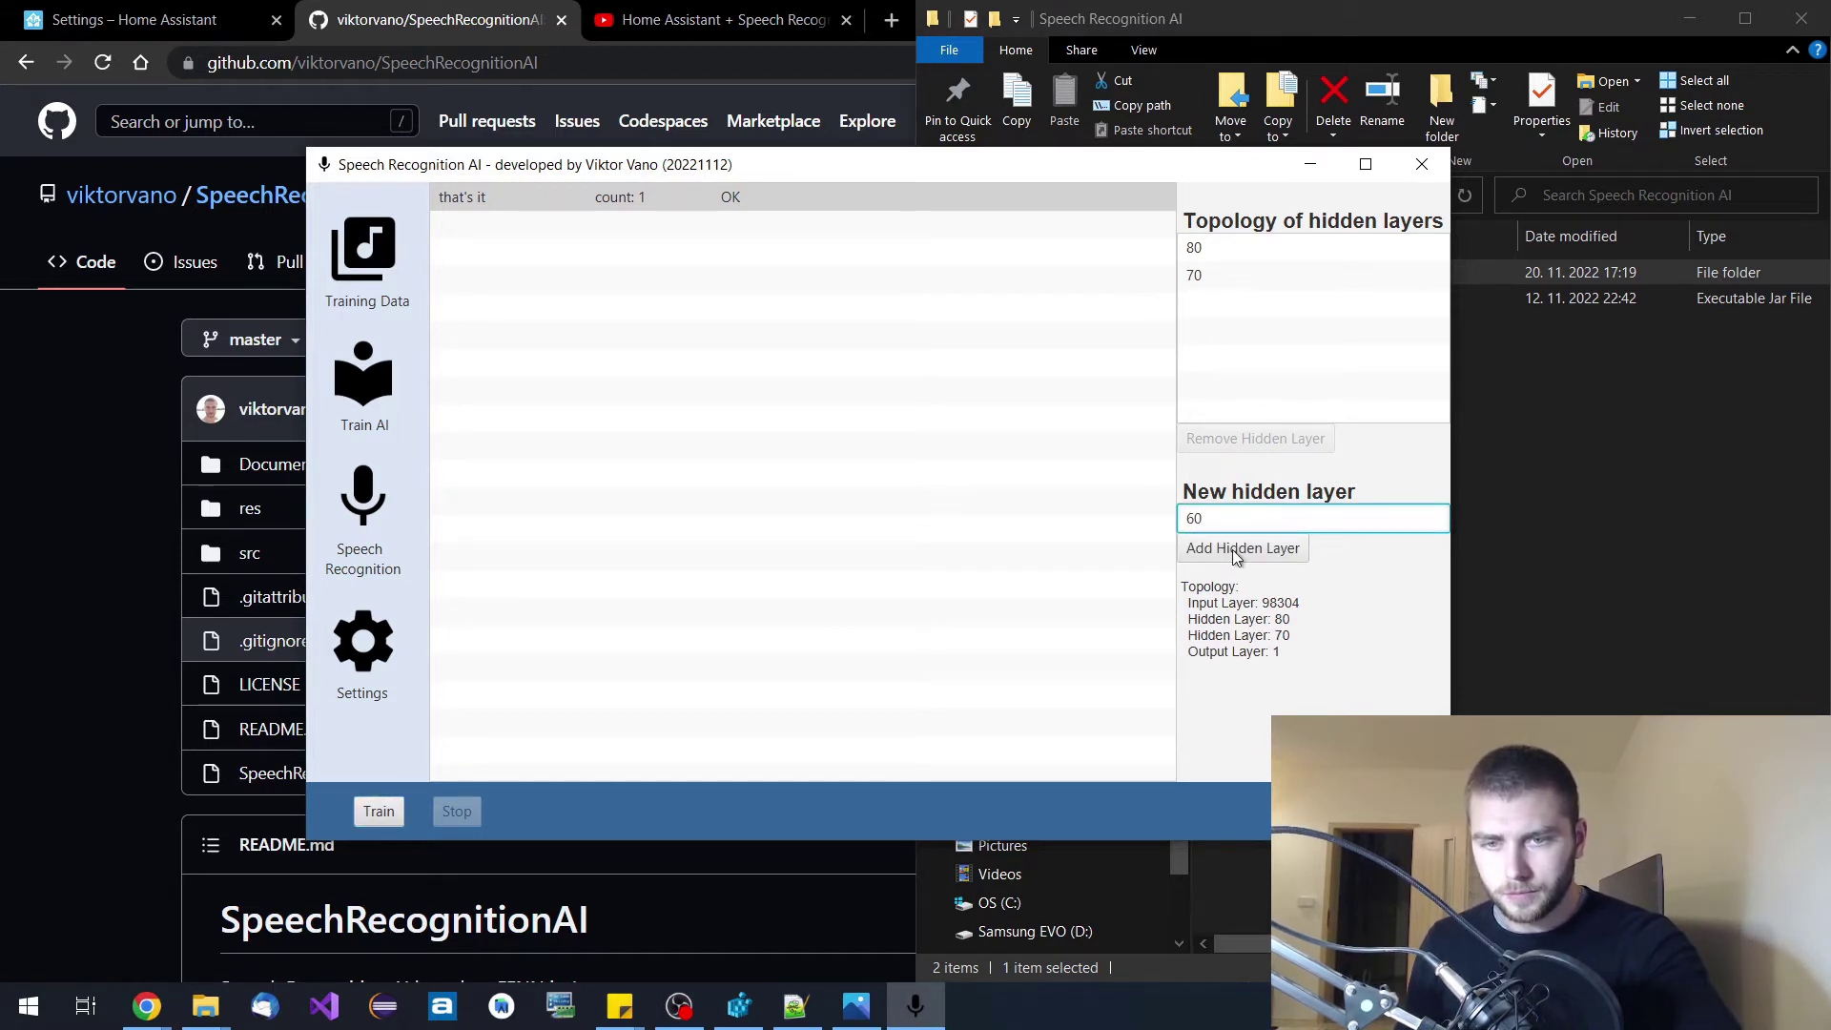
{"action": "left_click", "coordinate": [1236, 551]}
{"action": "left_click", "coordinate": [1275, 523]}
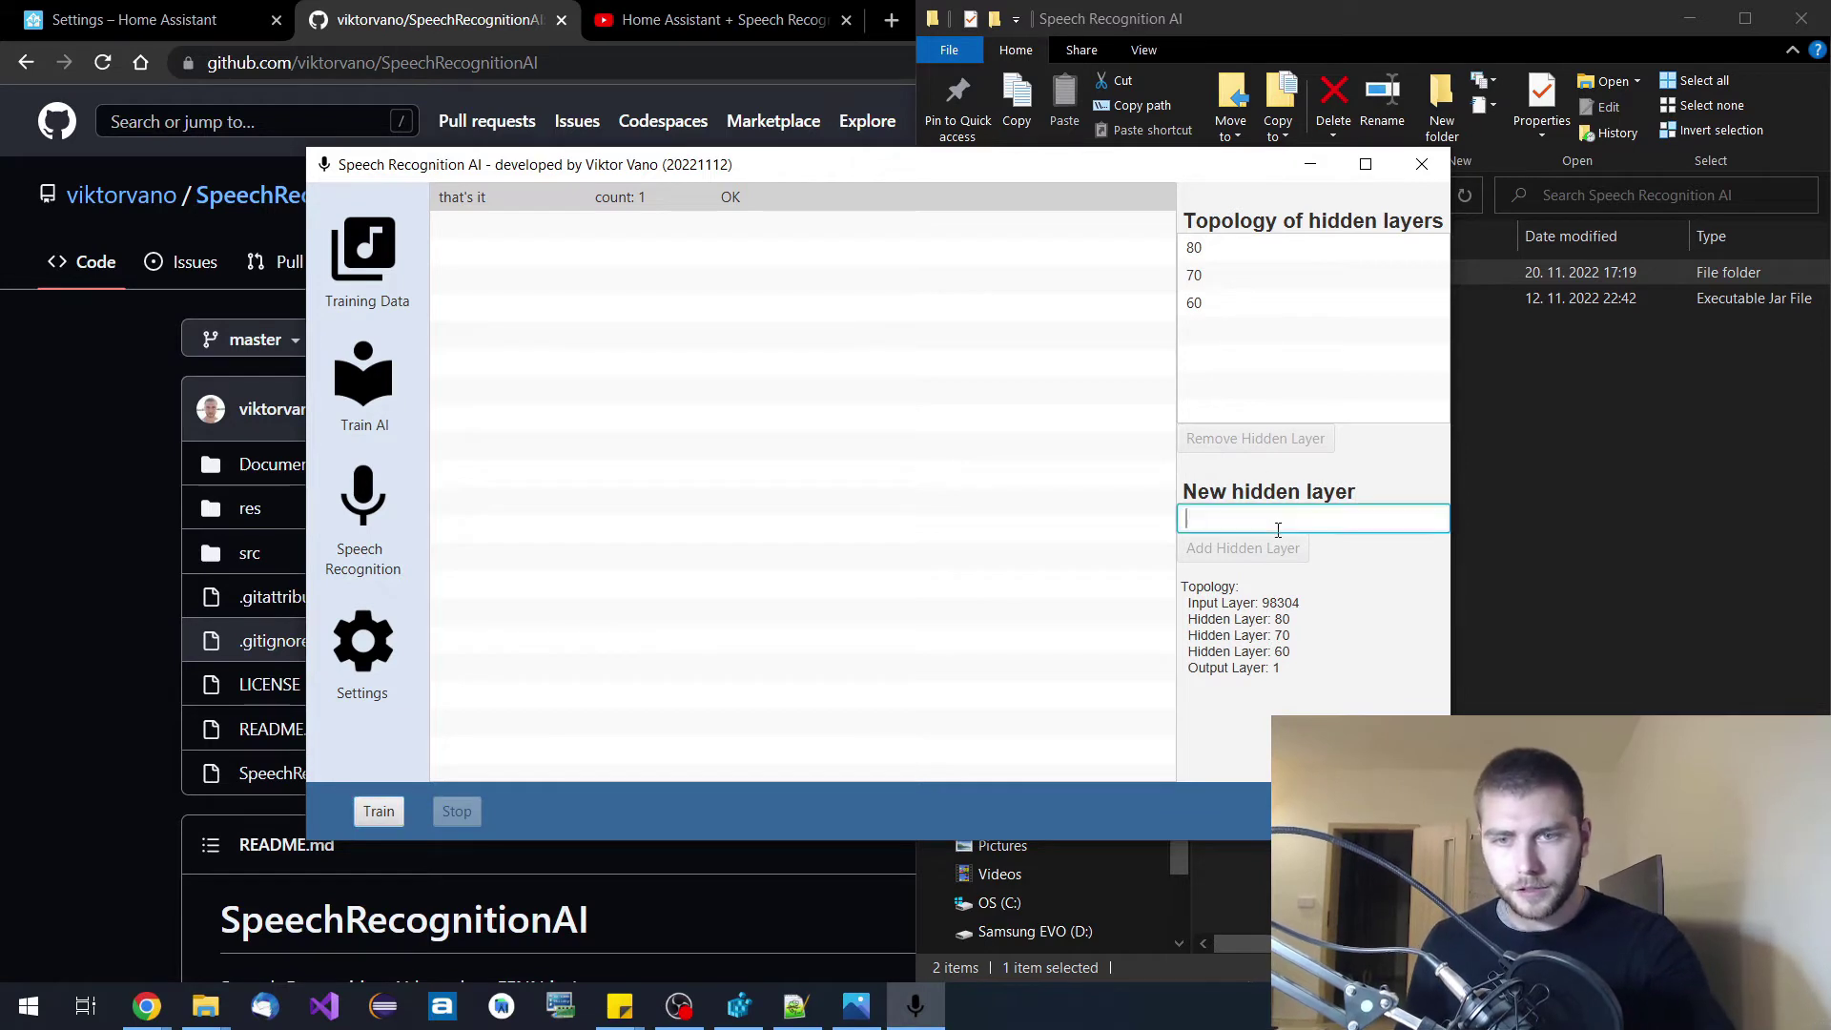
{"action": "type", "text": "50"}
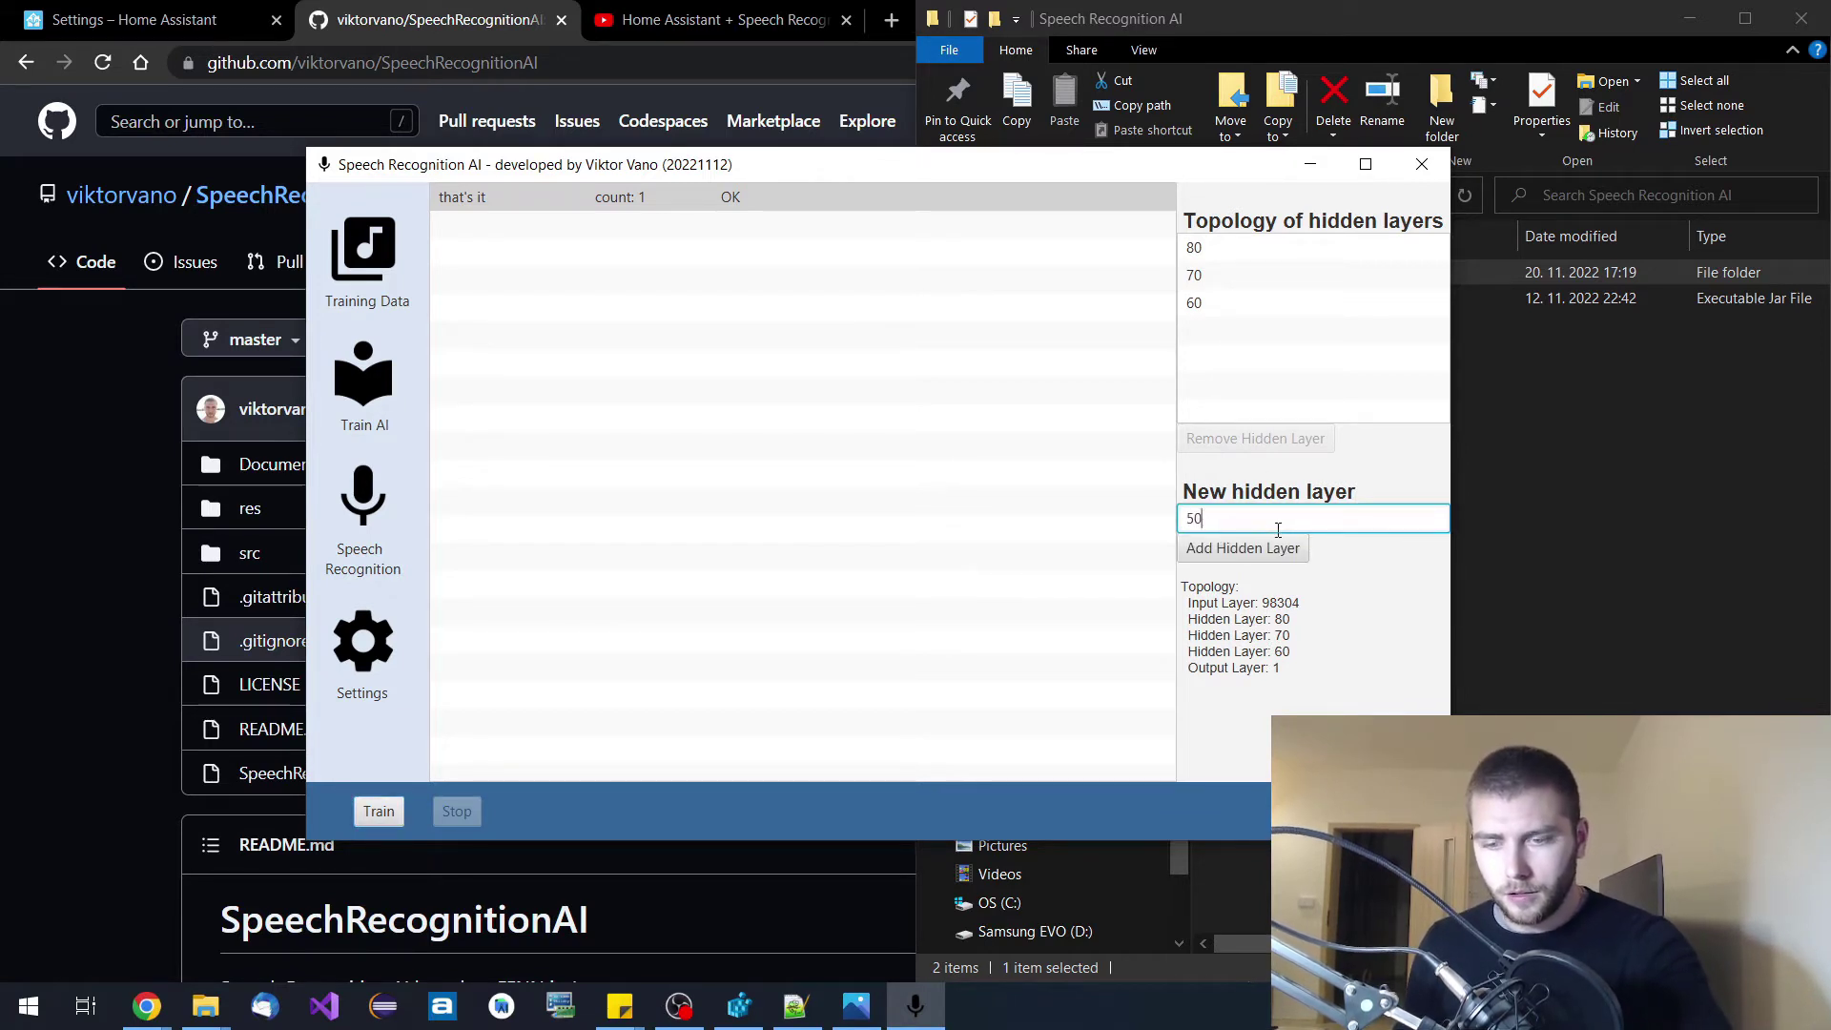
{"action": "left_click", "coordinate": [1263, 548]}
{"action": "left_click", "coordinate": [1272, 525]}
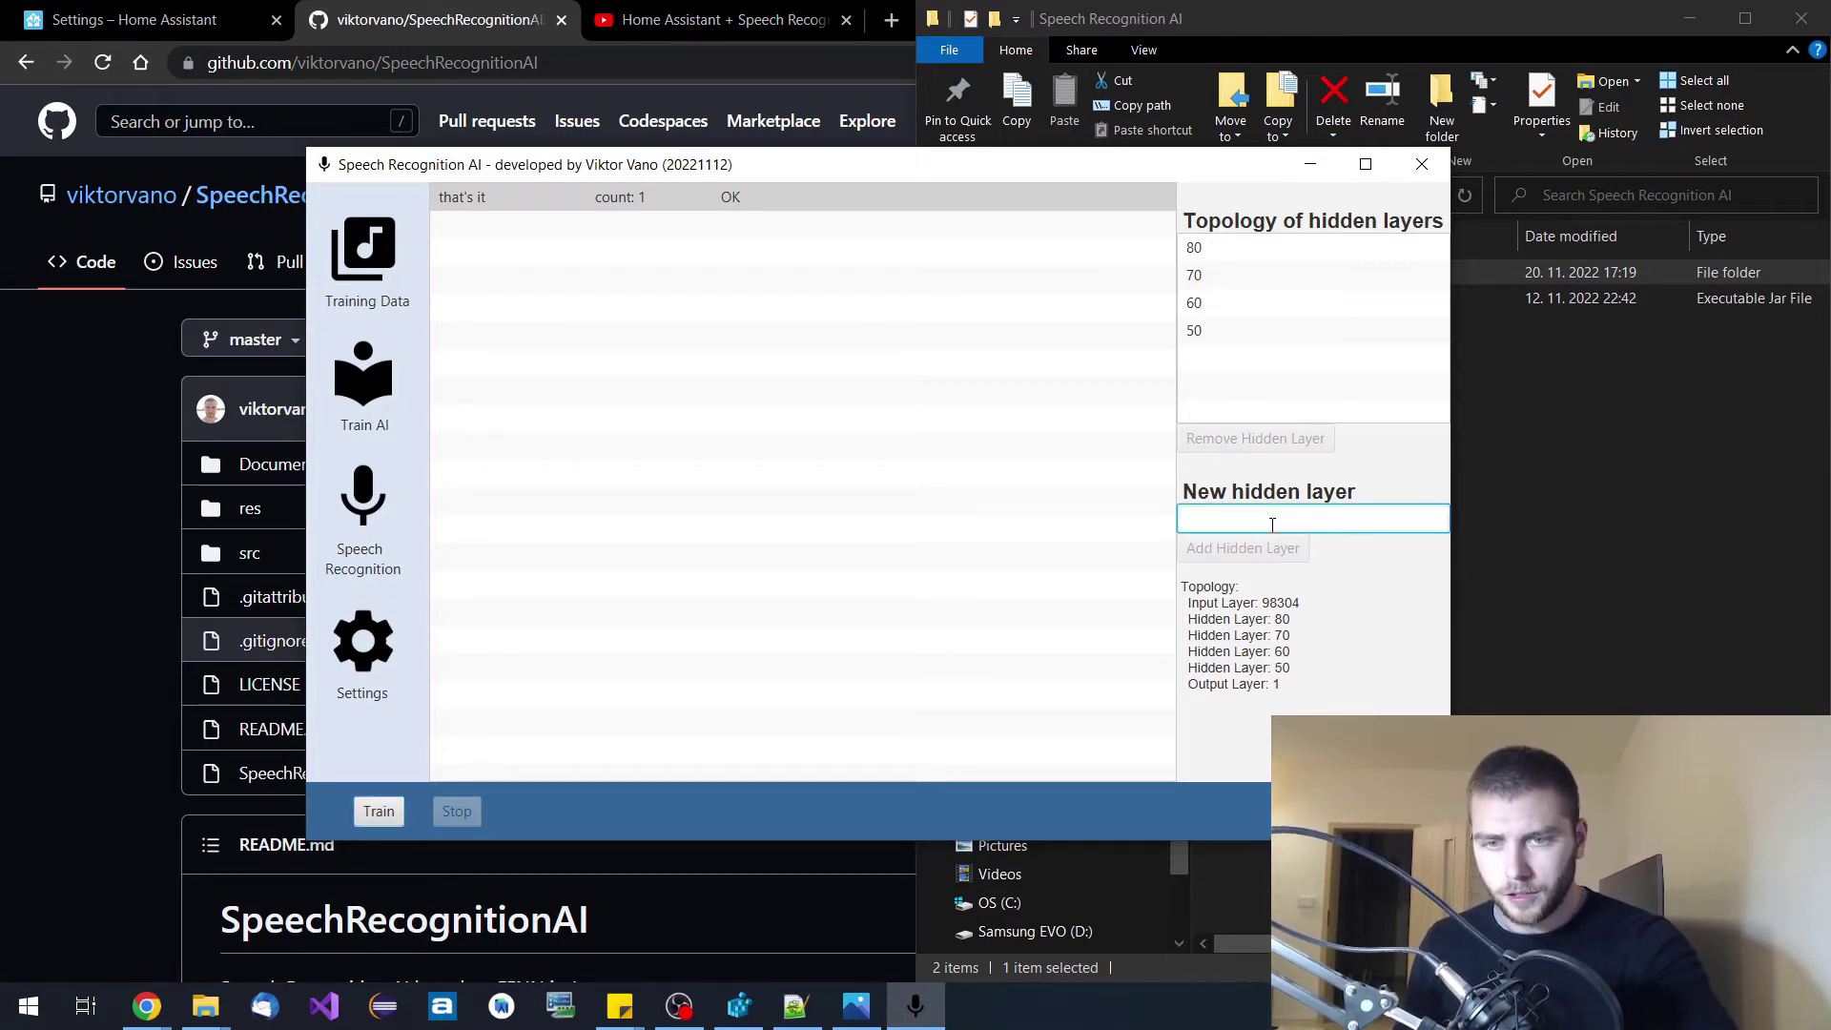
{"action": "type", "text": "40"}
{"action": "left_click", "coordinate": [1262, 555]}
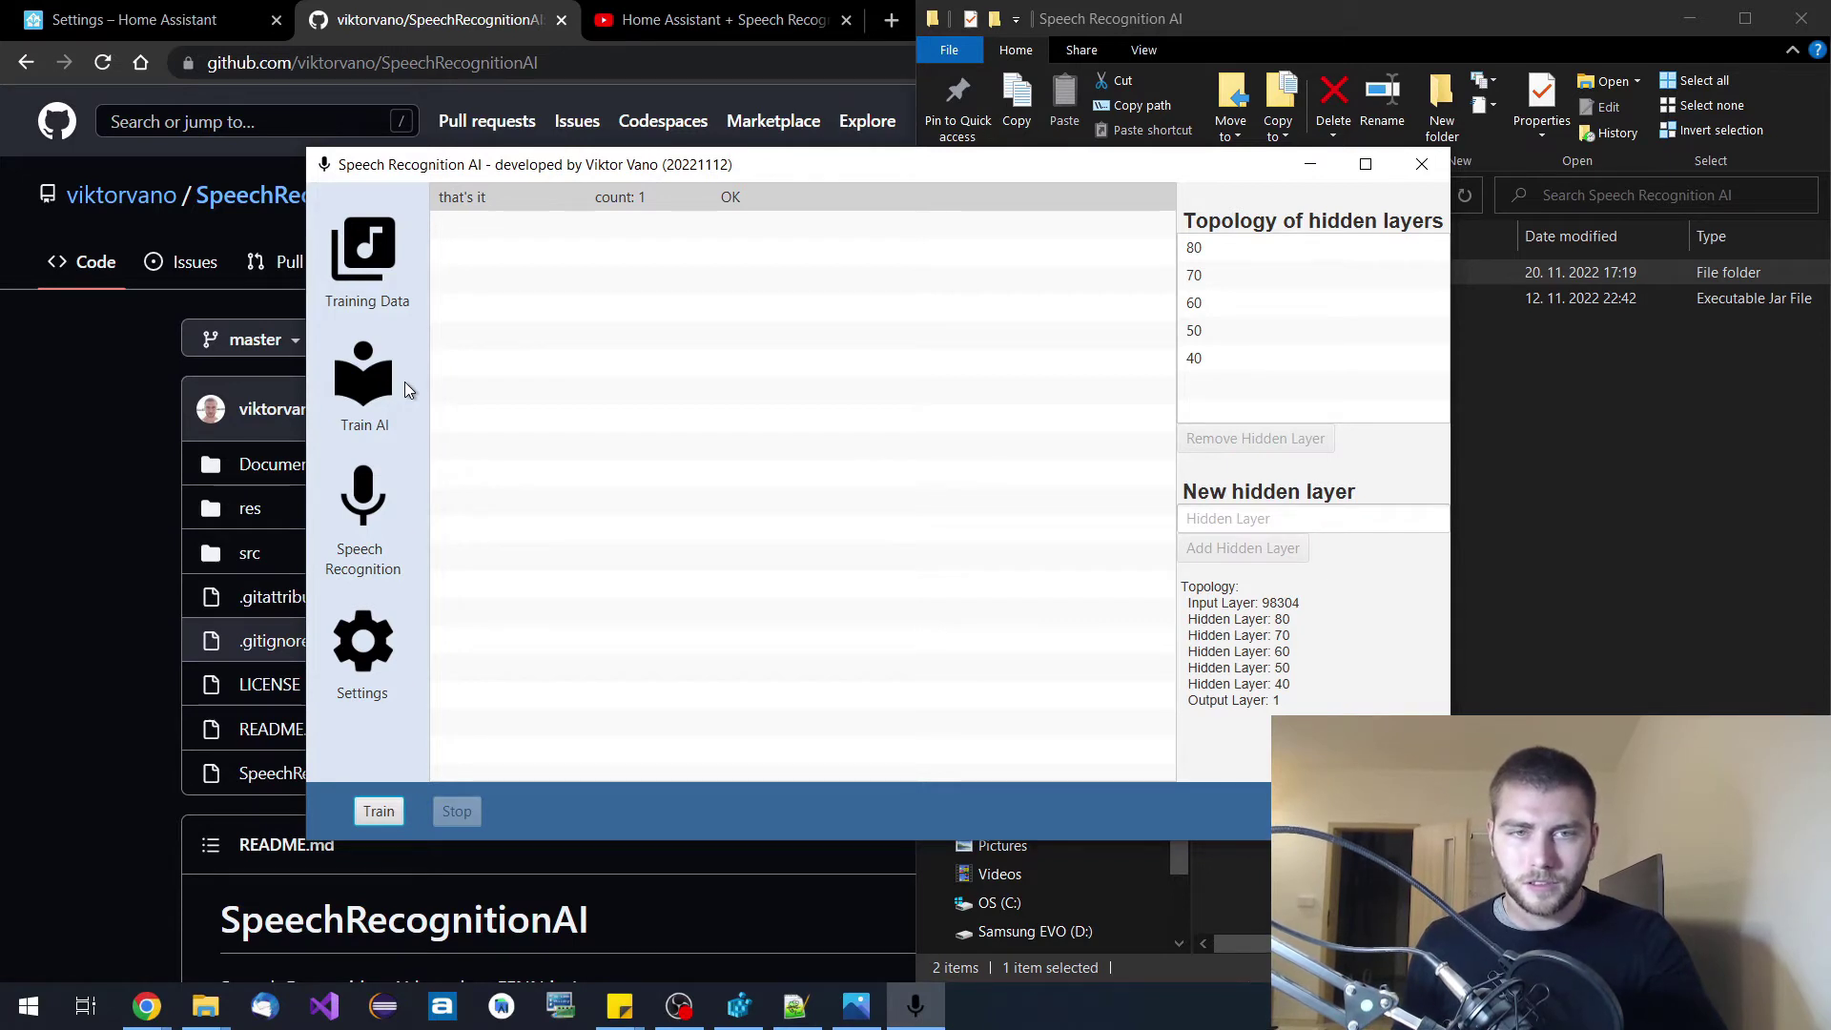
{"action": "left_click_drag", "start_coordinate": [828, 167], "coordinate": [825, 148]}
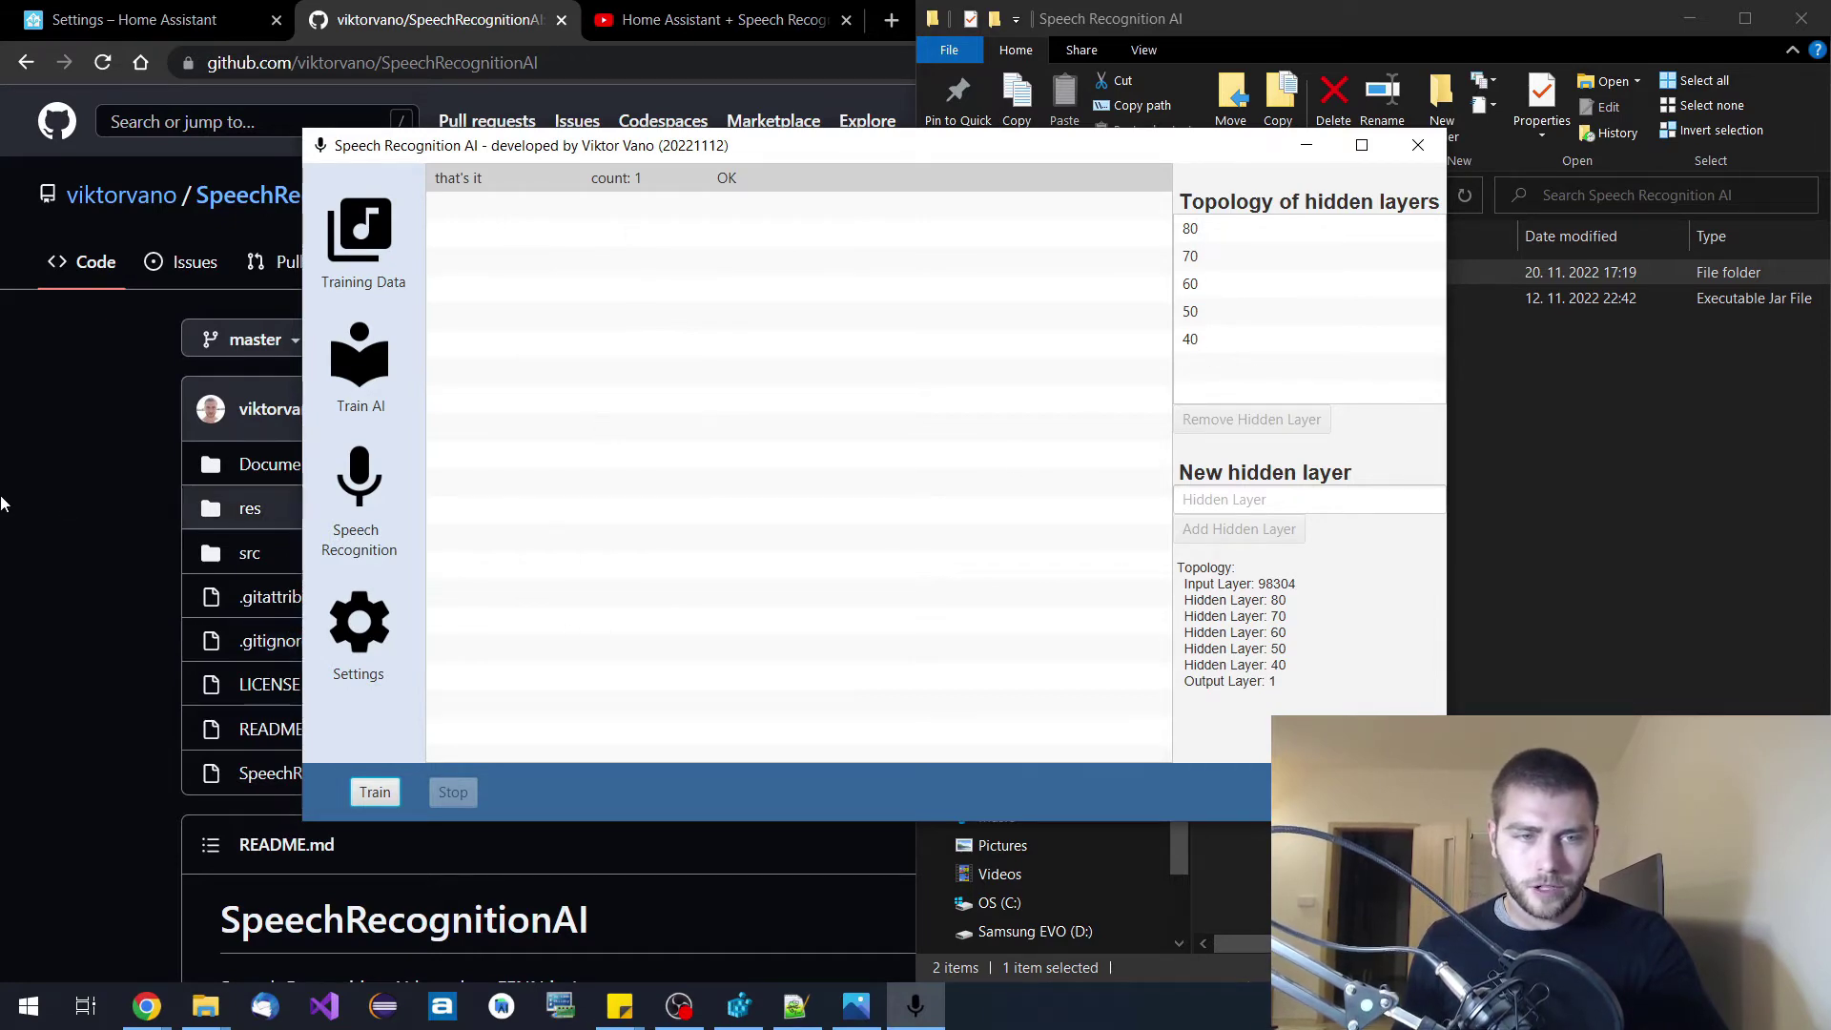
{"action": "left_click", "coordinate": [49, 503]}
Scroll the README through Training Data and Vocabulary to the New Training loss-curve screenshot.
{"action": "scroll", "coordinate": [49, 503], "scroll_direction": "down", "scroll_amount": 15}
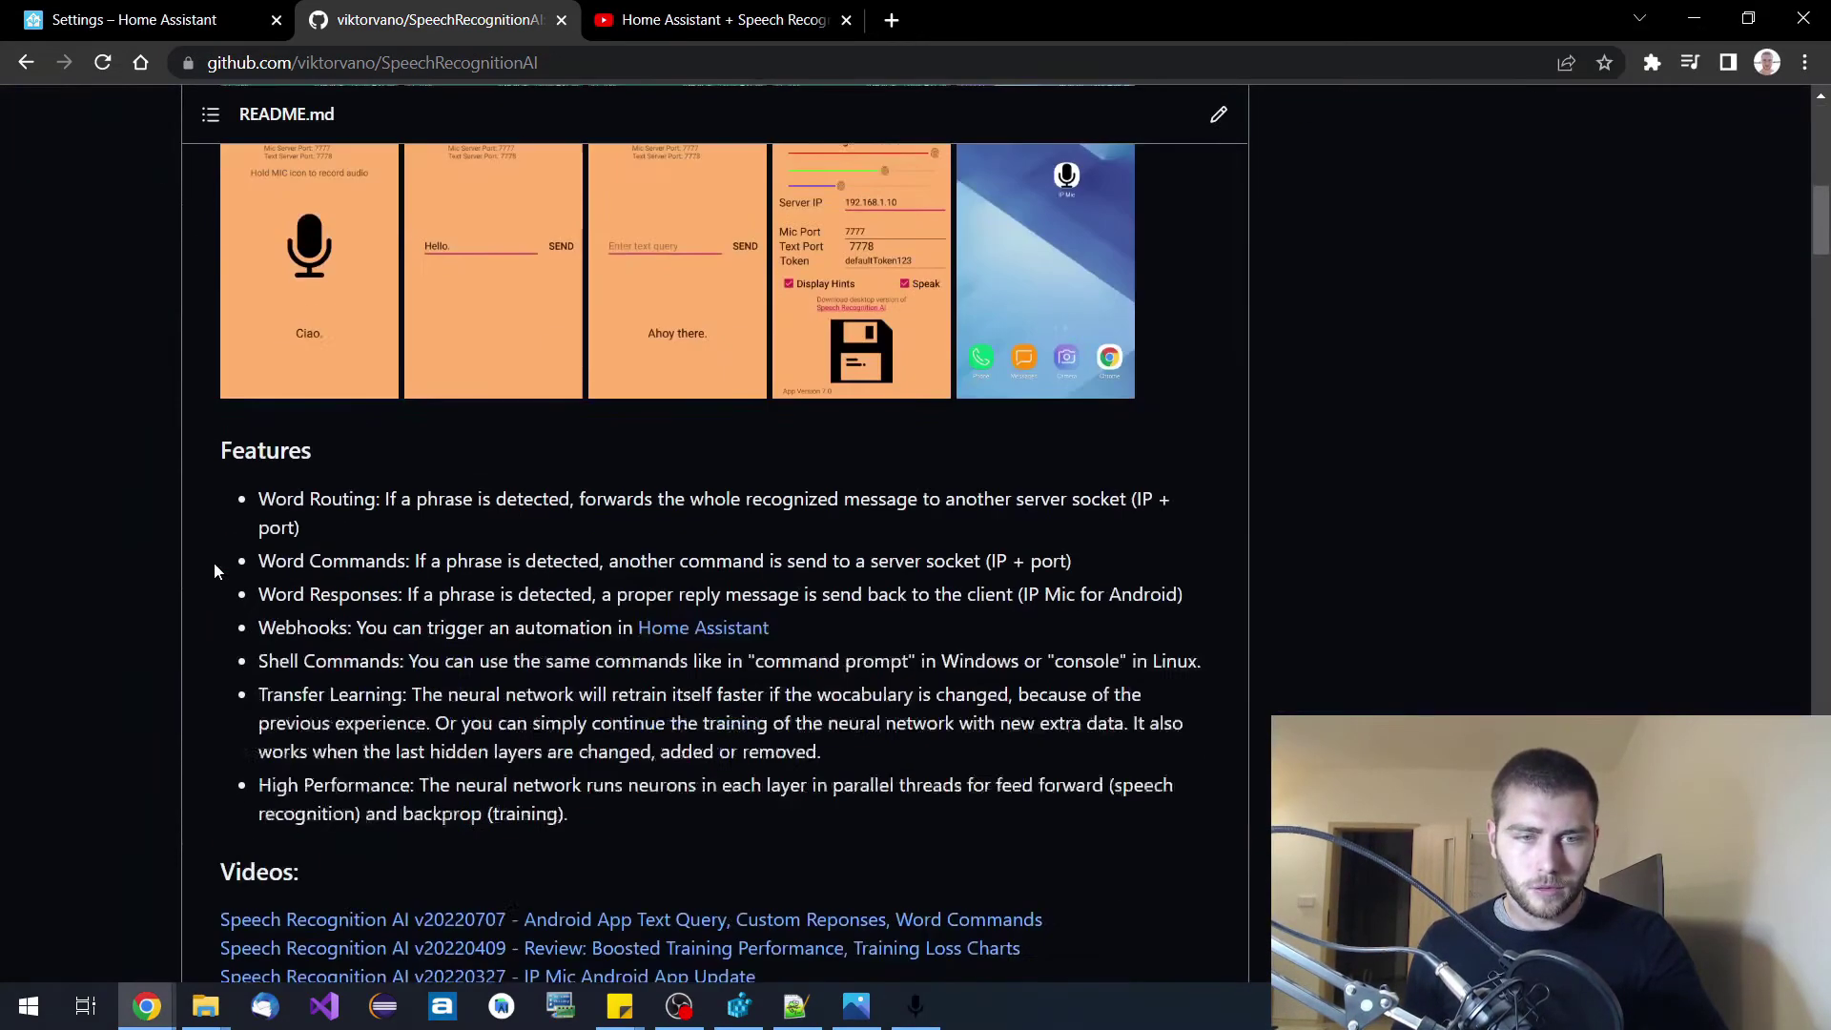
{"action": "scroll", "coordinate": [214, 564], "scroll_direction": "down", "scroll_amount": 9}
{"action": "scroll", "coordinate": [213, 565], "scroll_direction": "up", "scroll_amount": 4}
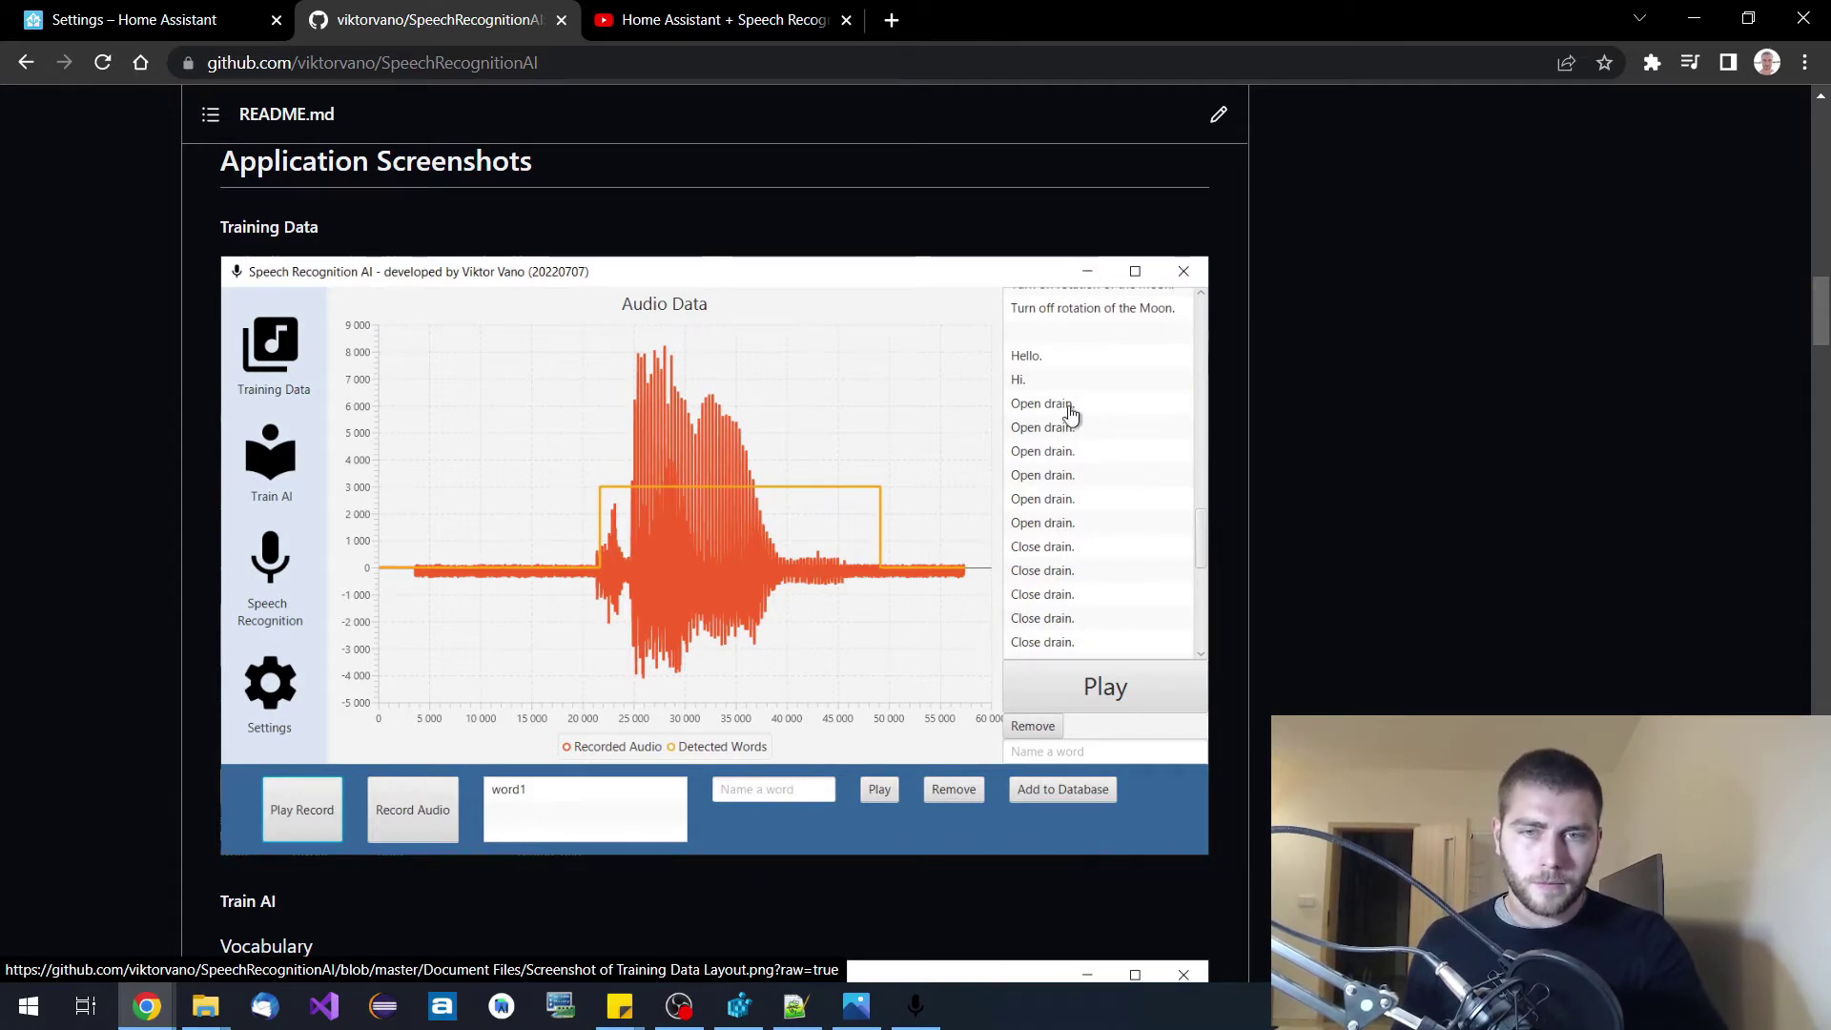
{"action": "scroll", "coordinate": [1132, 489], "scroll_direction": "down", "scroll_amount": 1}
{"action": "scroll", "coordinate": [1132, 489], "scroll_direction": "down", "scroll_amount": 7}
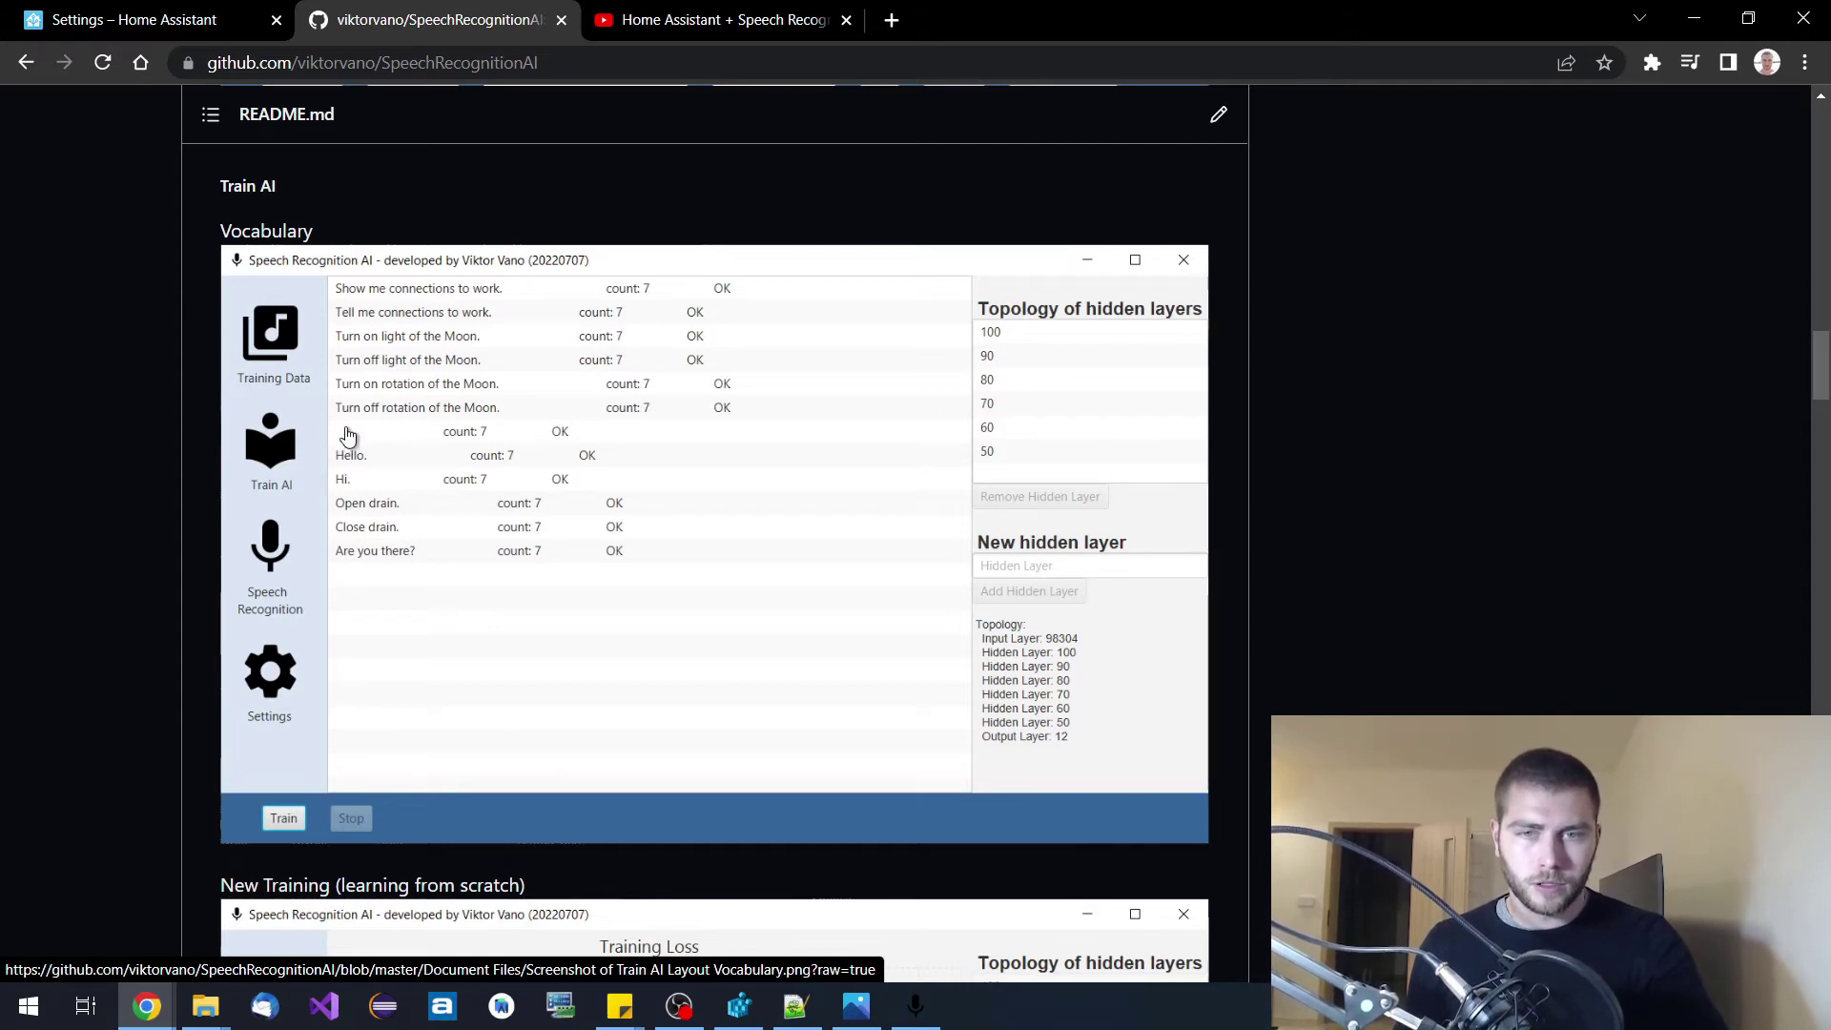
{"action": "scroll", "coordinate": [348, 435], "scroll_direction": "up", "scroll_amount": 8}
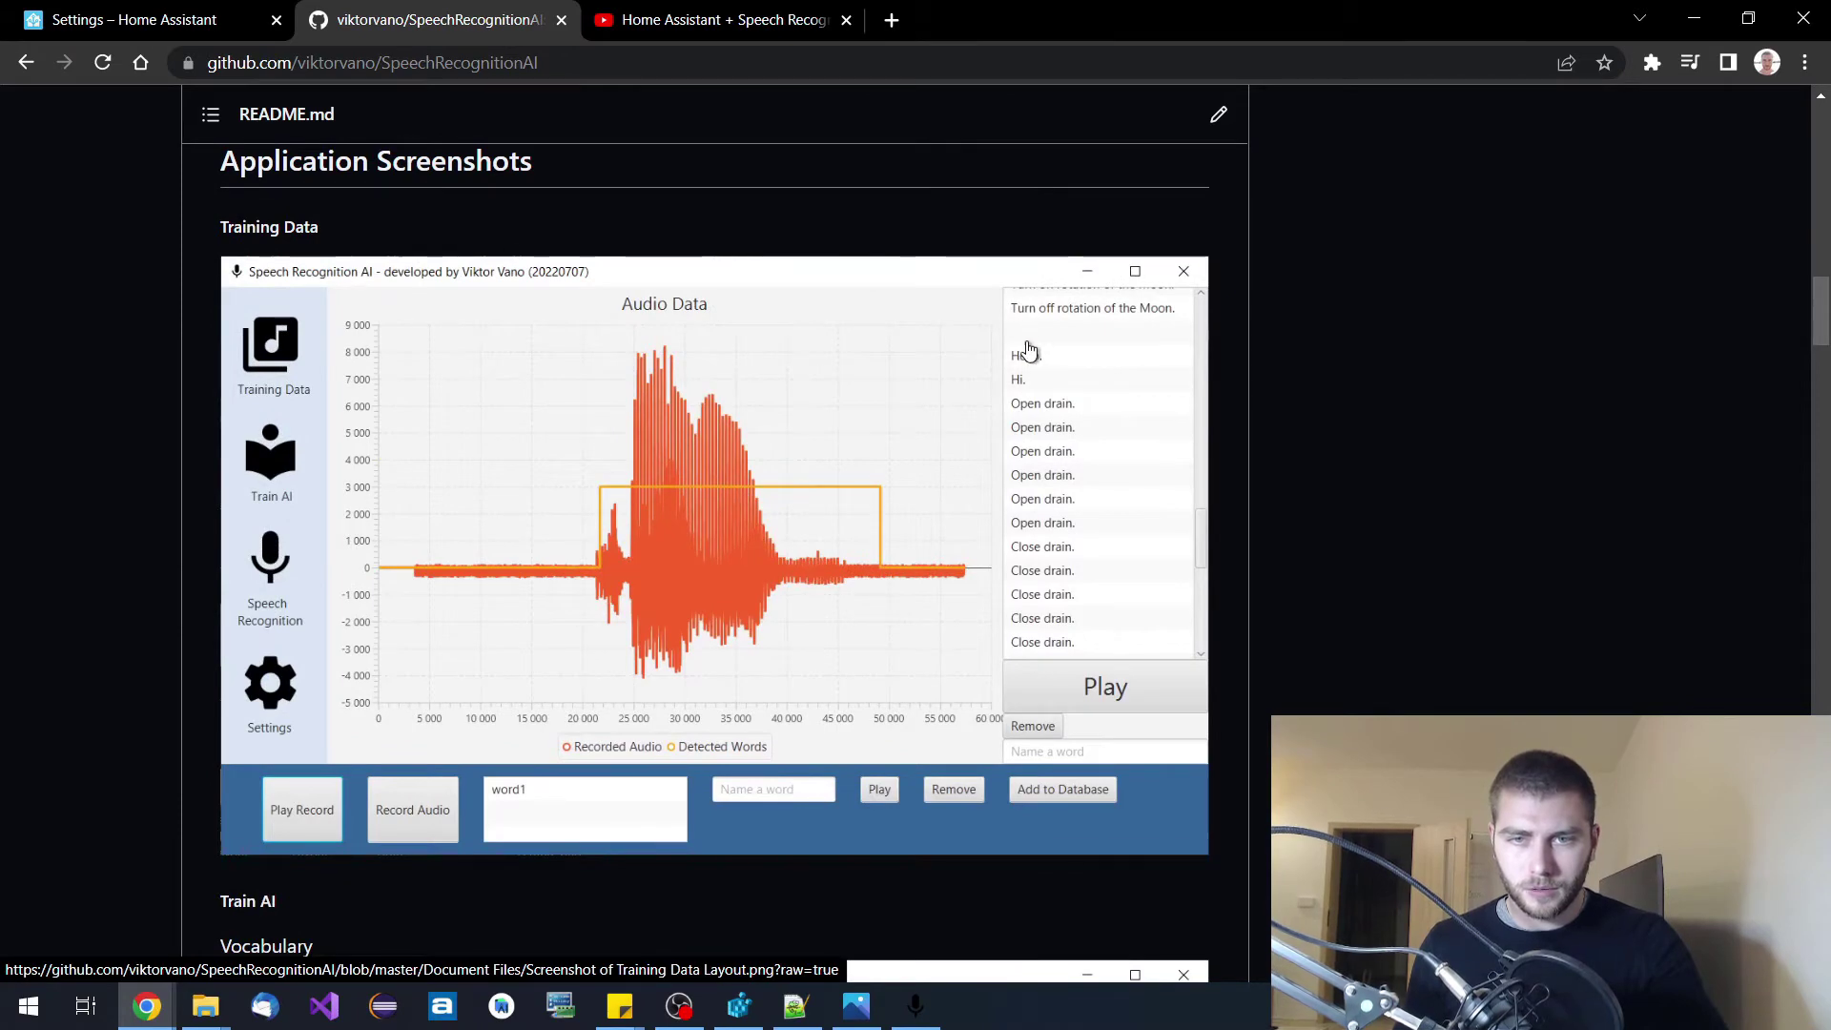
{"action": "scroll", "coordinate": [940, 462], "scroll_direction": "down", "scroll_amount": 2}
{"action": "scroll", "coordinate": [753, 527], "scroll_direction": "down", "scroll_amount": 5}
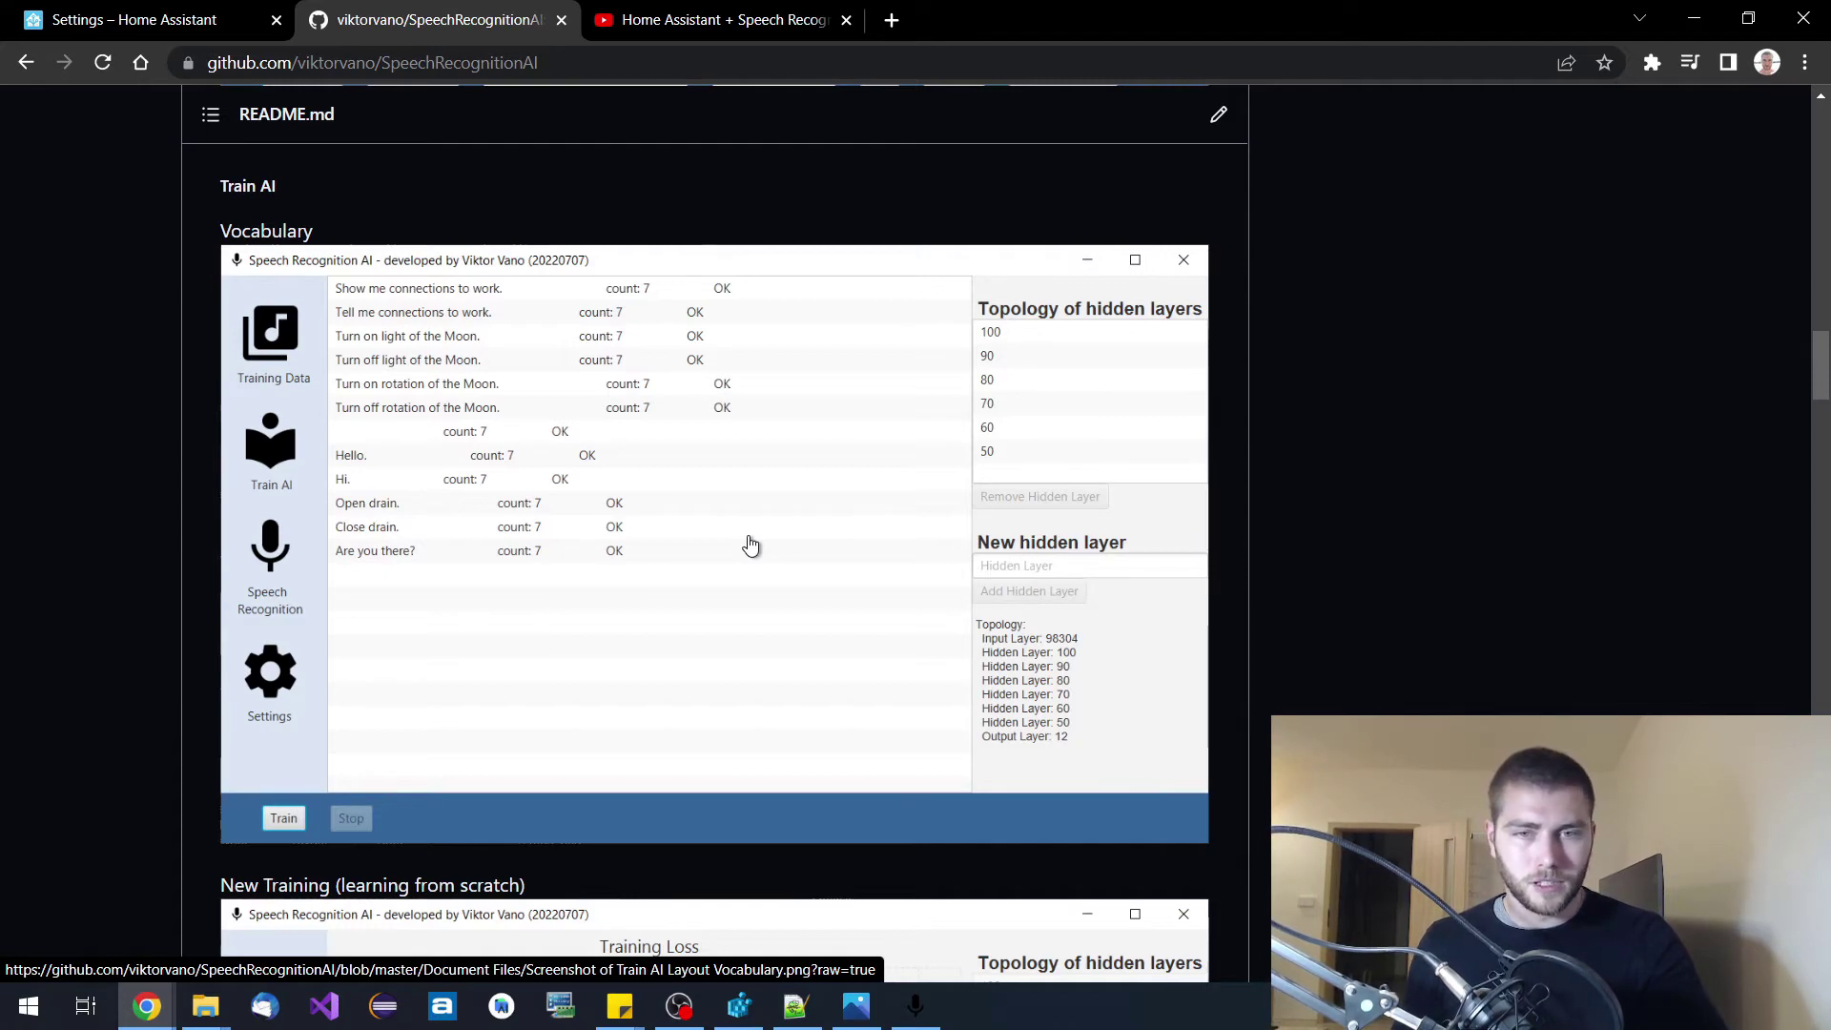
{"action": "scroll", "coordinate": [772, 527], "scroll_direction": "down", "scroll_amount": 6}
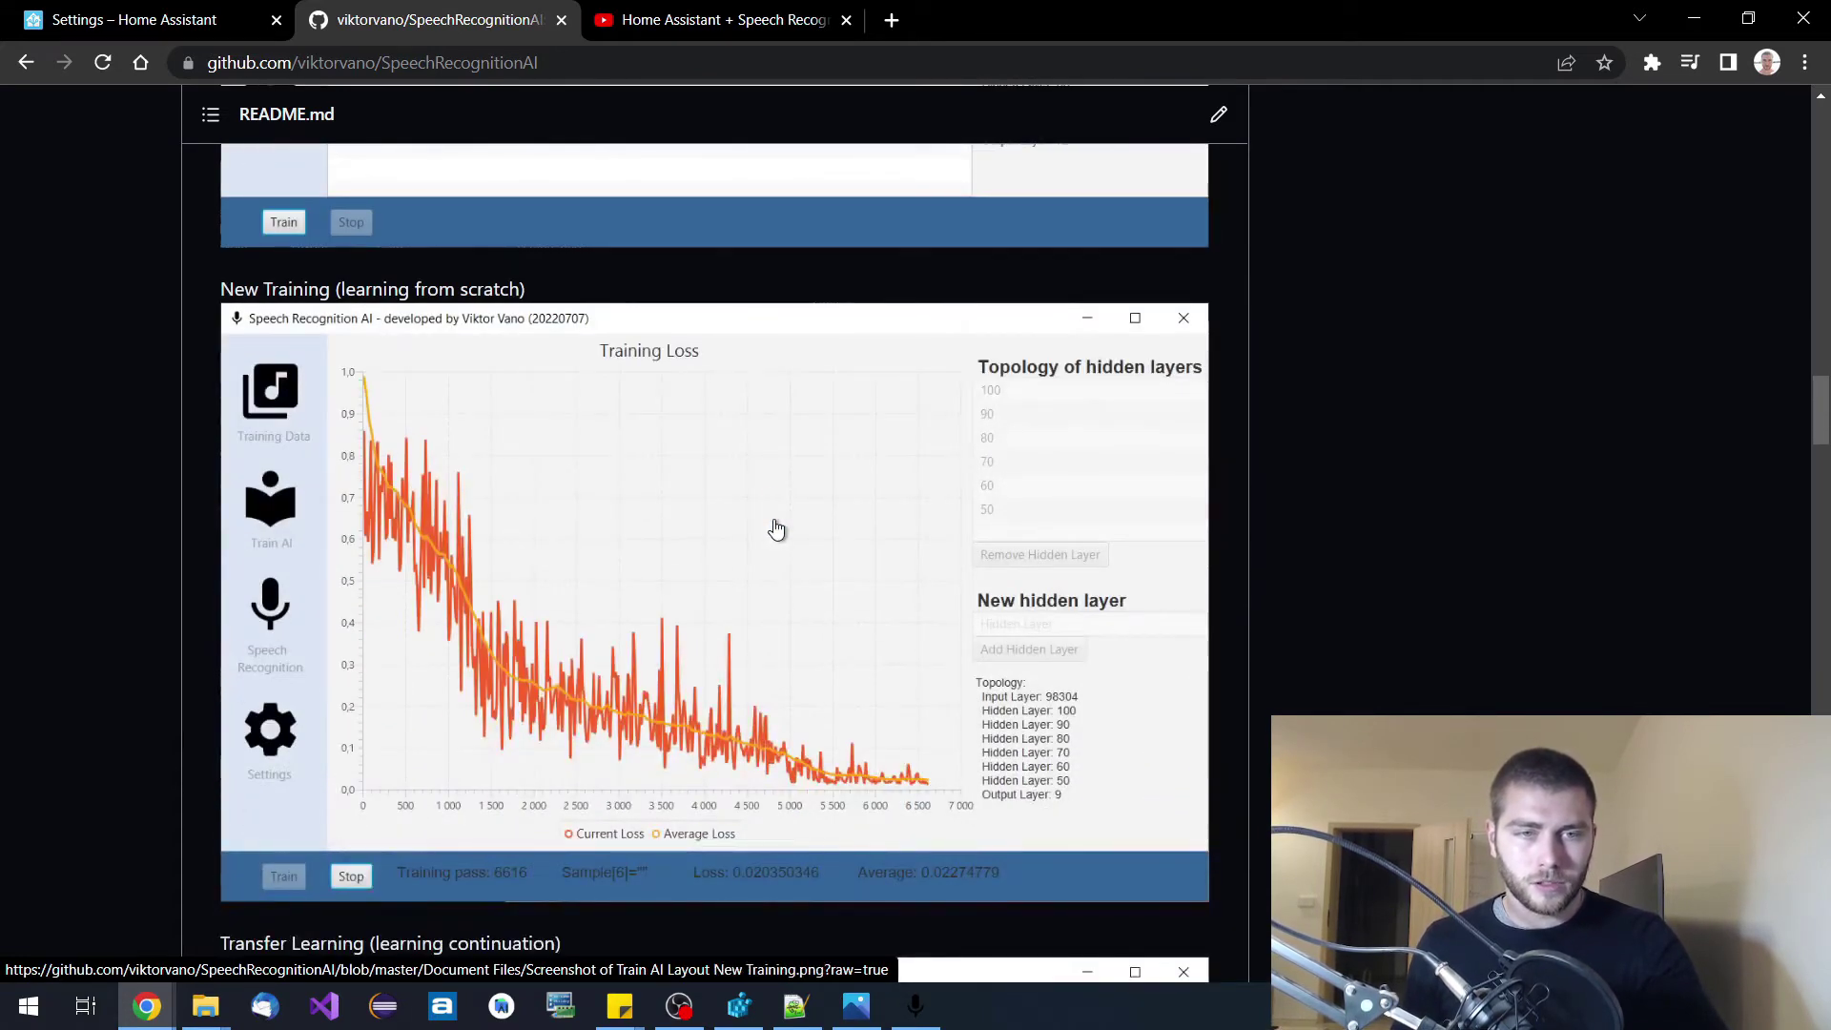
Scroll the README past New Training to the Transfer Learning screenshot showing loss over 637 passes.
{"action": "scroll", "coordinate": [779, 531], "scroll_direction": "up", "scroll_amount": 7}
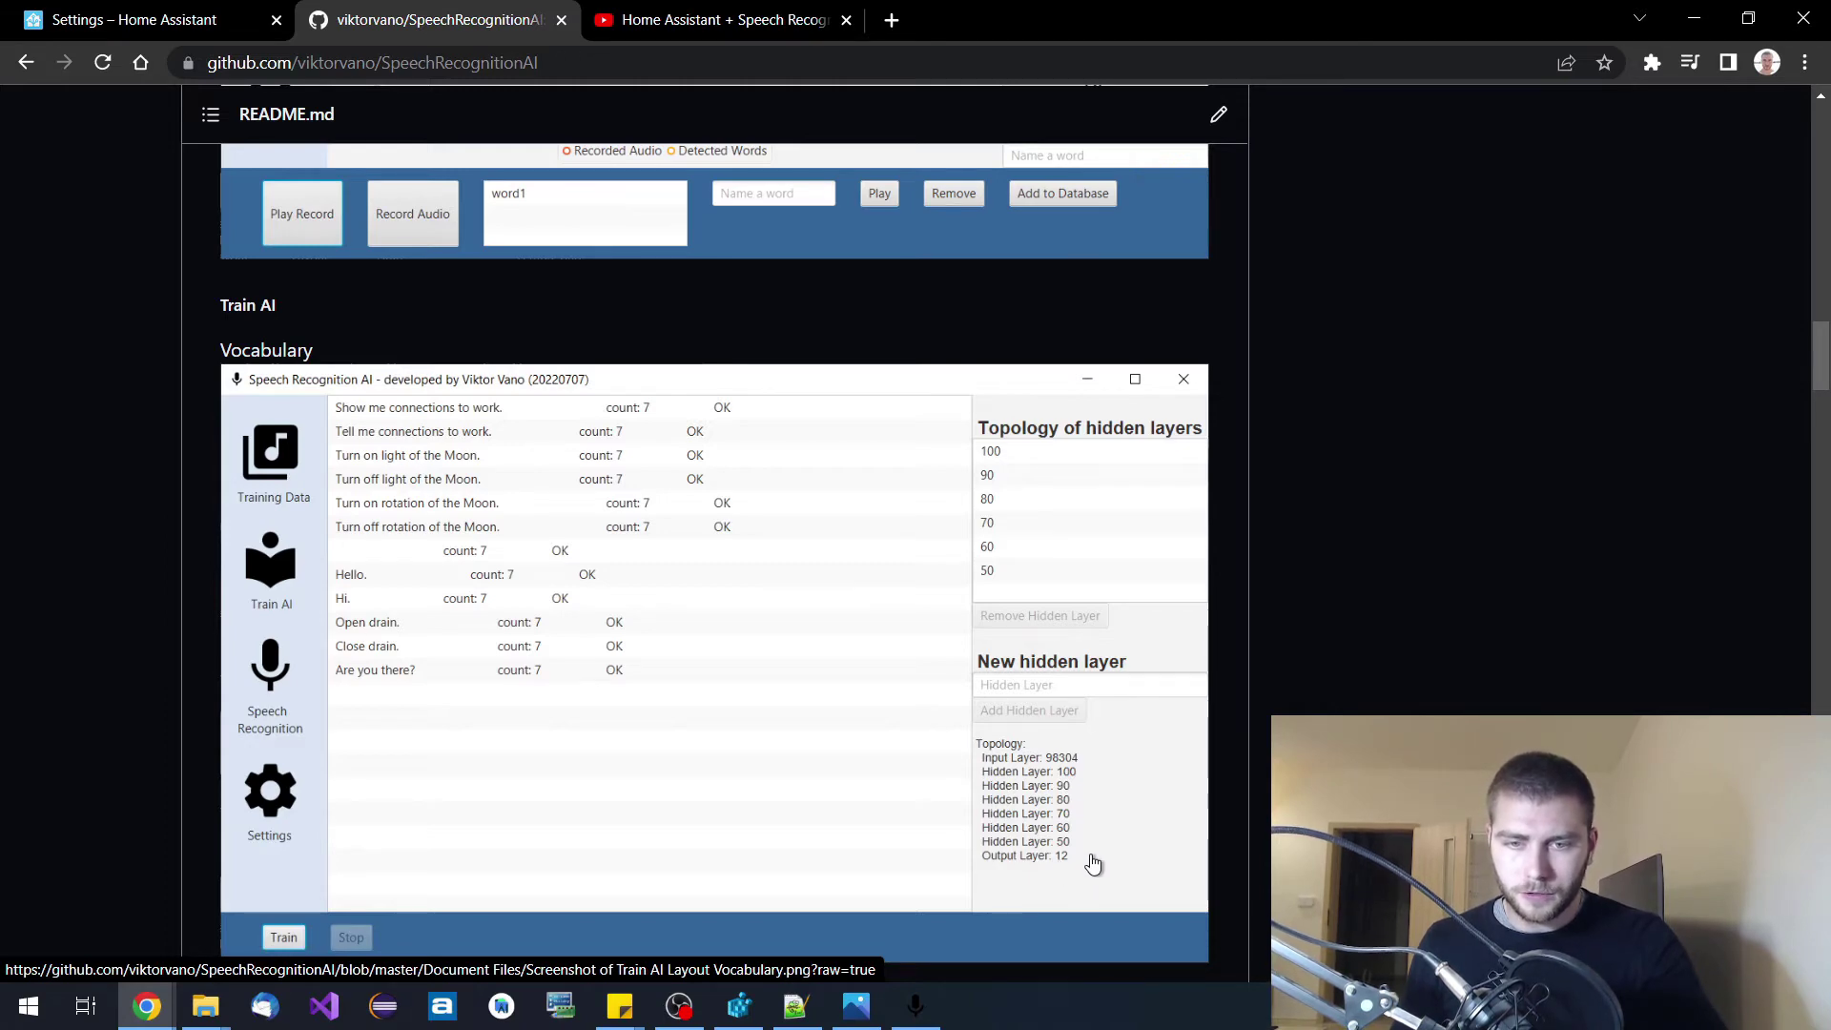
{"action": "scroll", "coordinate": [1095, 867], "scroll_direction": "down", "scroll_amount": 1}
{"action": "scroll", "coordinate": [1094, 867], "scroll_direction": "down", "scroll_amount": 6}
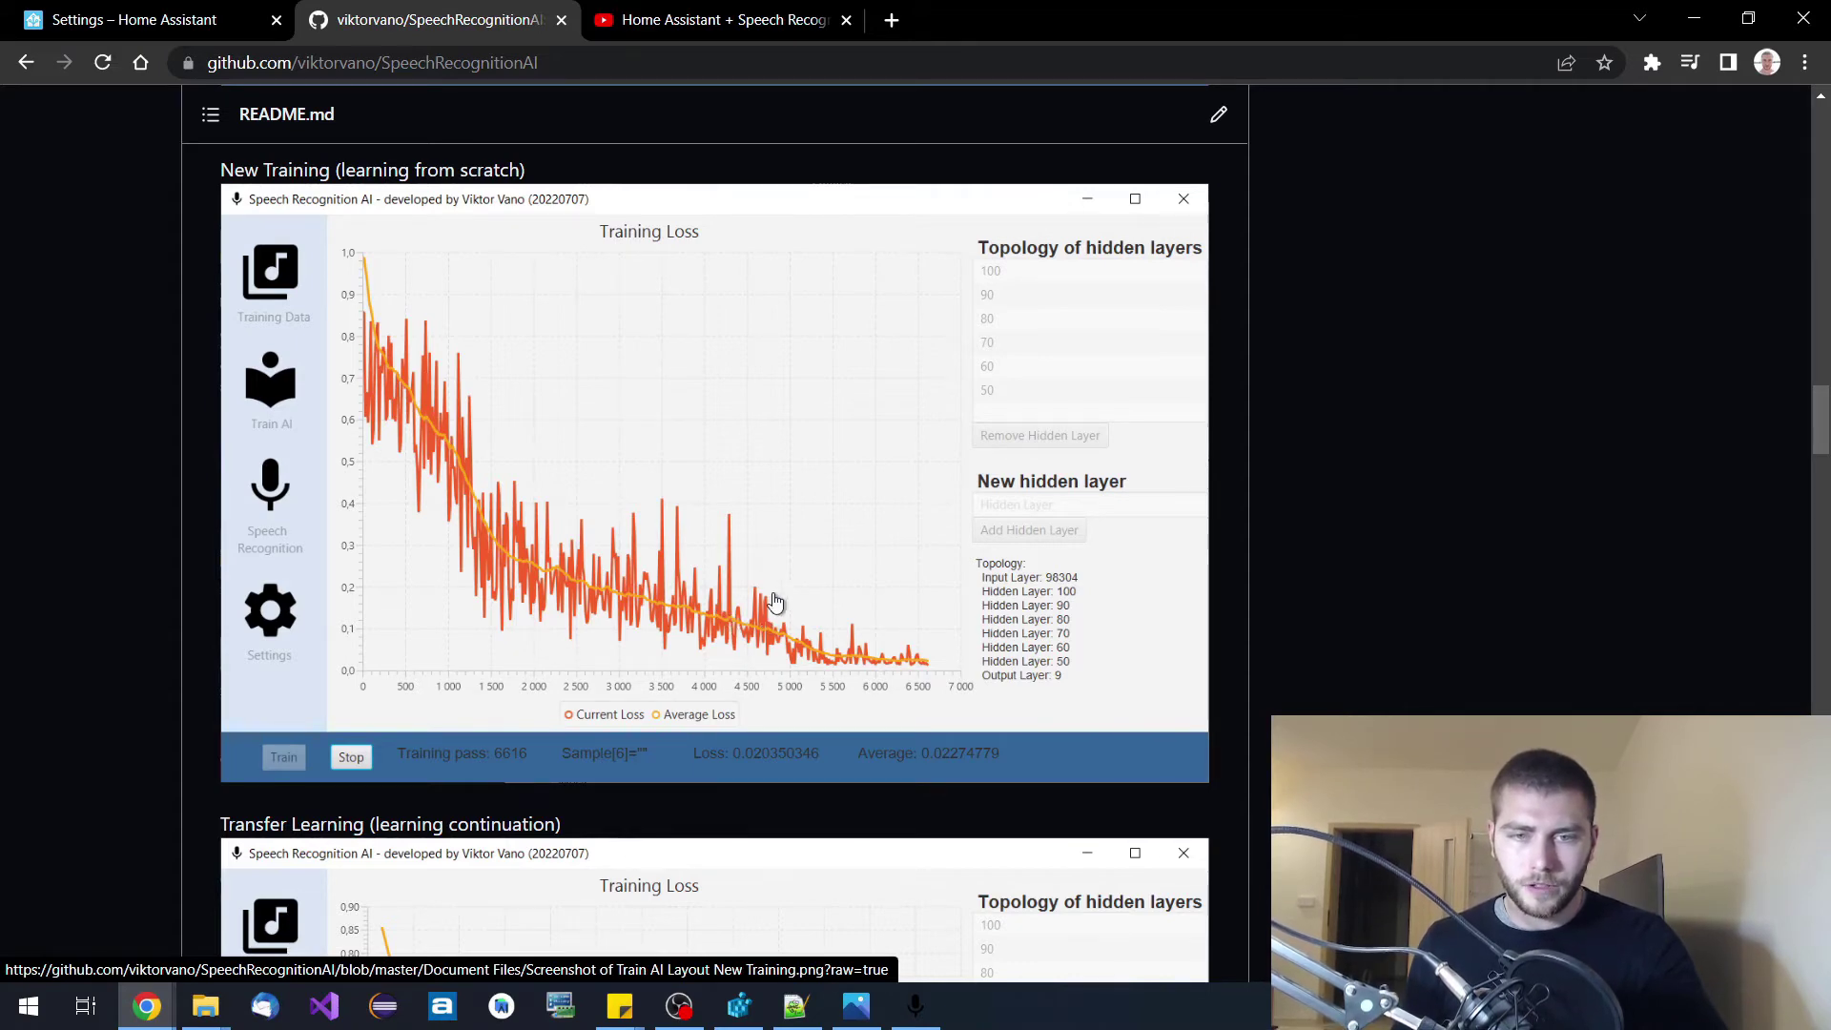
{"action": "scroll", "coordinate": [773, 612], "scroll_direction": "down", "scroll_amount": 4}
{"action": "scroll", "coordinate": [812, 612], "scroll_direction": "up", "scroll_amount": 1}
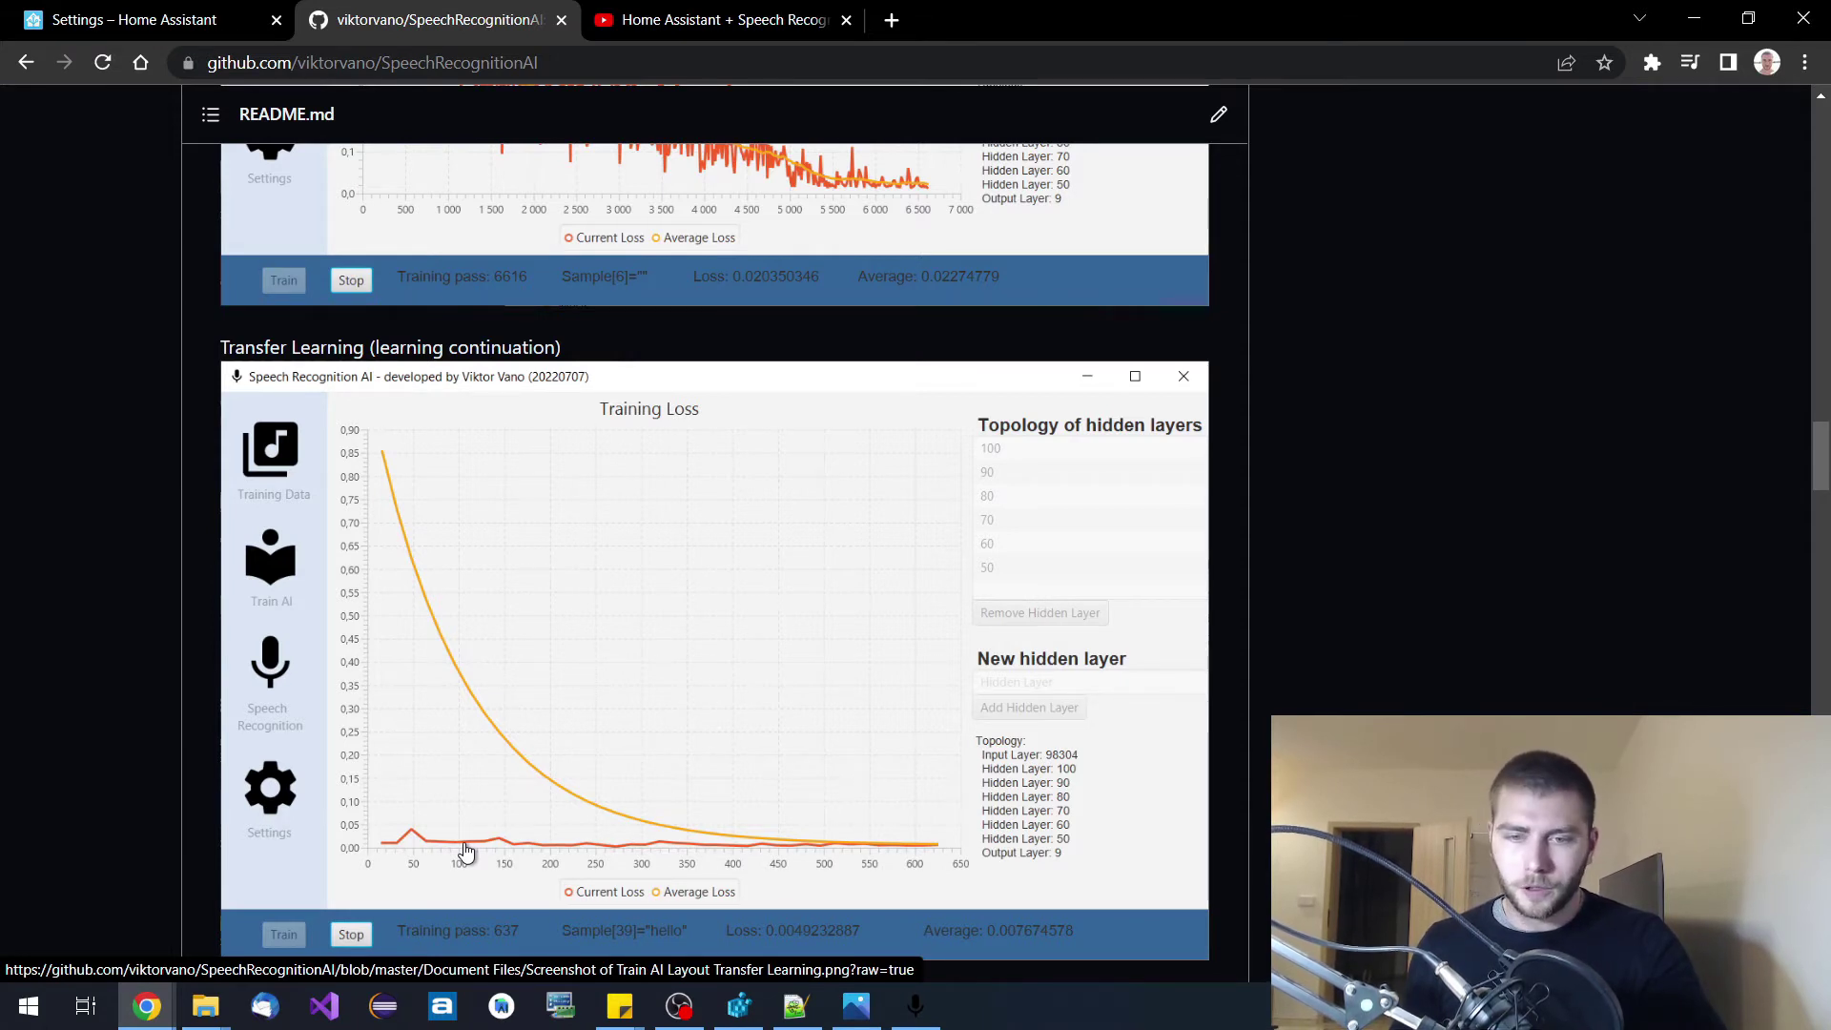
Scroll the README past Speech Recognition and Advanced Settings to the Word Responses screenshot.
{"action": "scroll", "coordinate": [595, 826], "scroll_direction": "down", "scroll_amount": 1}
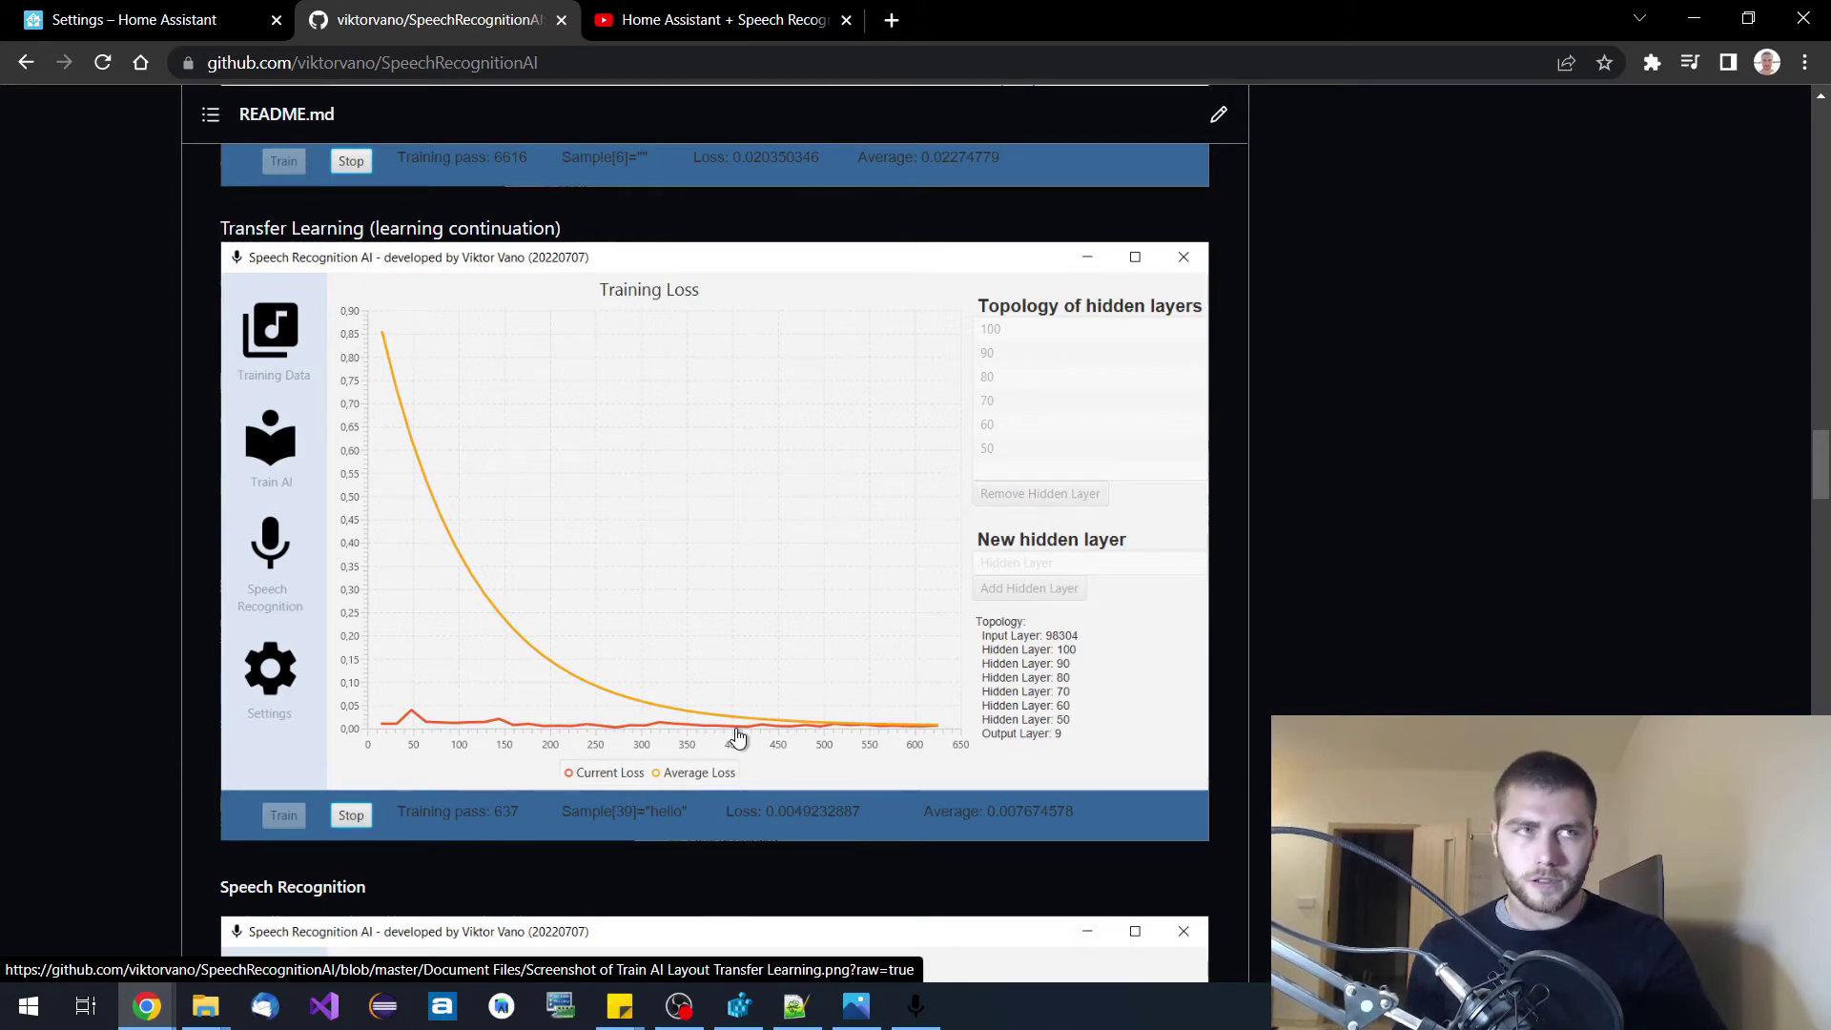
{"action": "scroll", "coordinate": [906, 637], "scroll_direction": "down", "scroll_amount": 5}
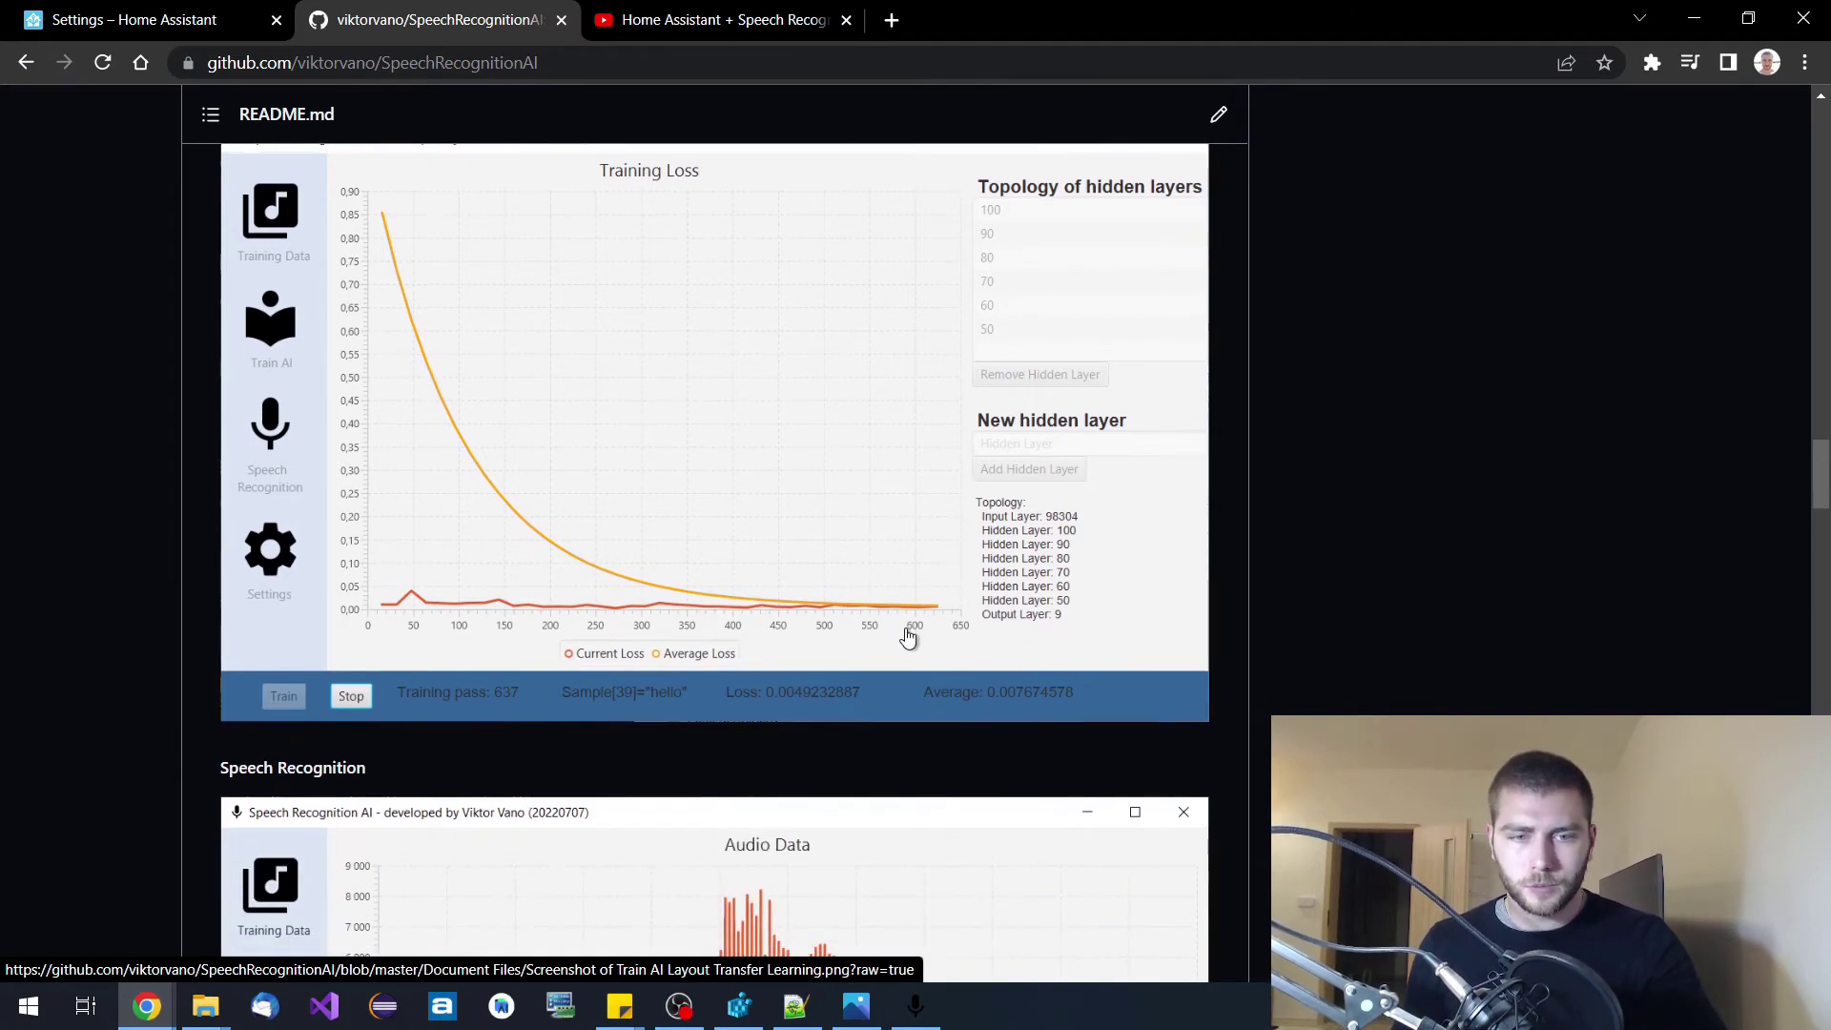
{"action": "scroll", "coordinate": [908, 640], "scroll_direction": "up", "scroll_amount": 4}
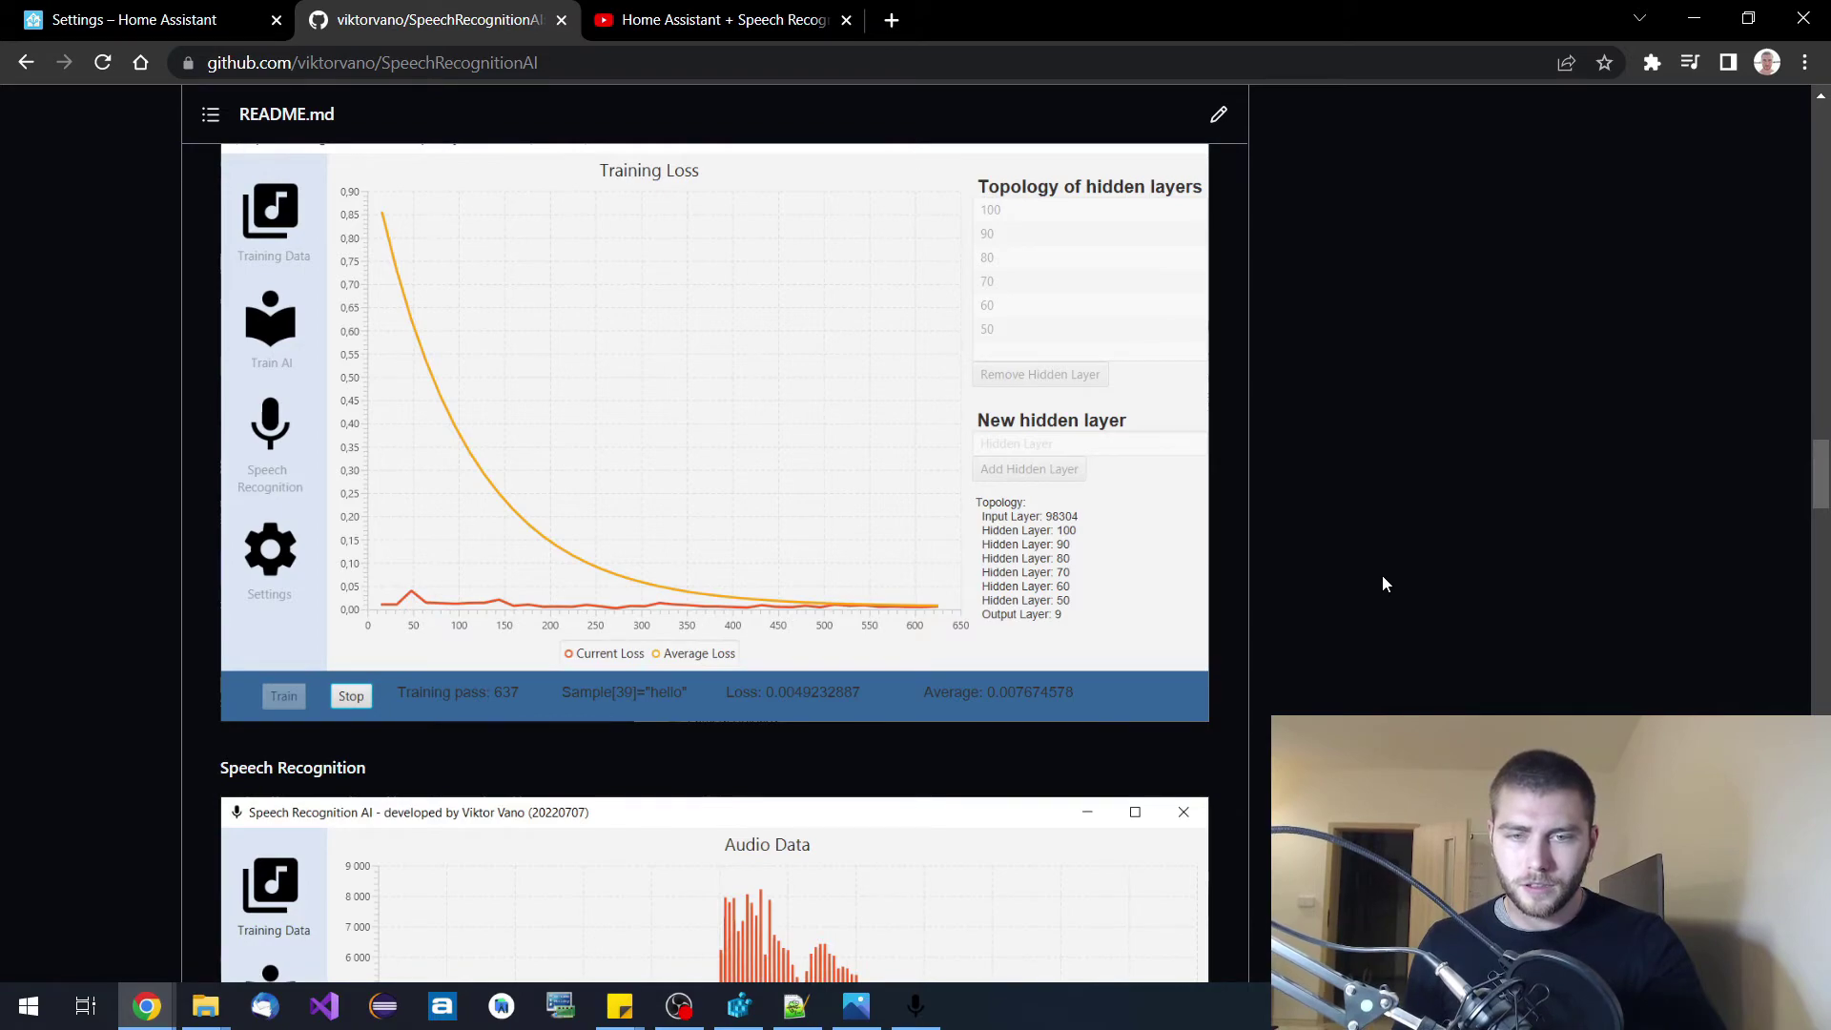
{"action": "scroll", "coordinate": [1382, 576], "scroll_direction": "down", "scroll_amount": 15}
{"action": "scroll", "coordinate": [1392, 593], "scroll_direction": "down", "scroll_amount": 20}
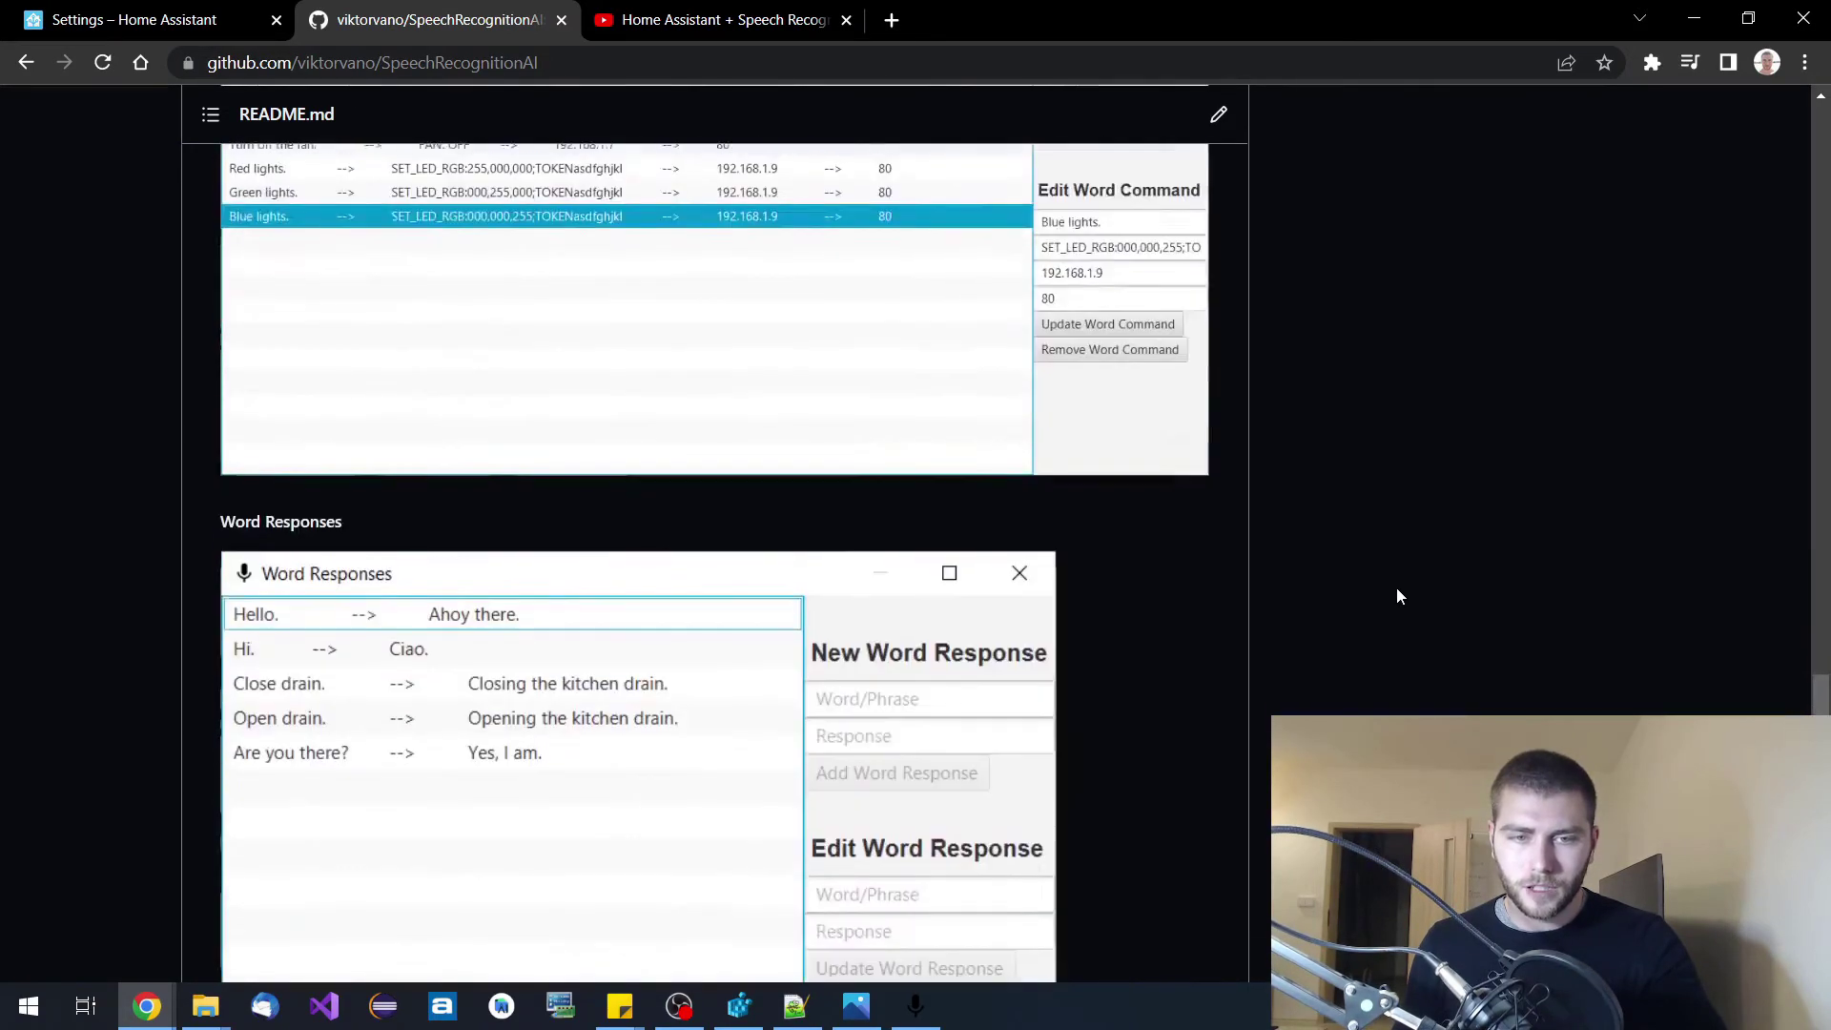
Scroll back up from Weights Quicksave past Word Commands to the Transfer Learning screenshot.
{"action": "scroll", "coordinate": [1396, 597], "scroll_direction": "up", "scroll_amount": 3}
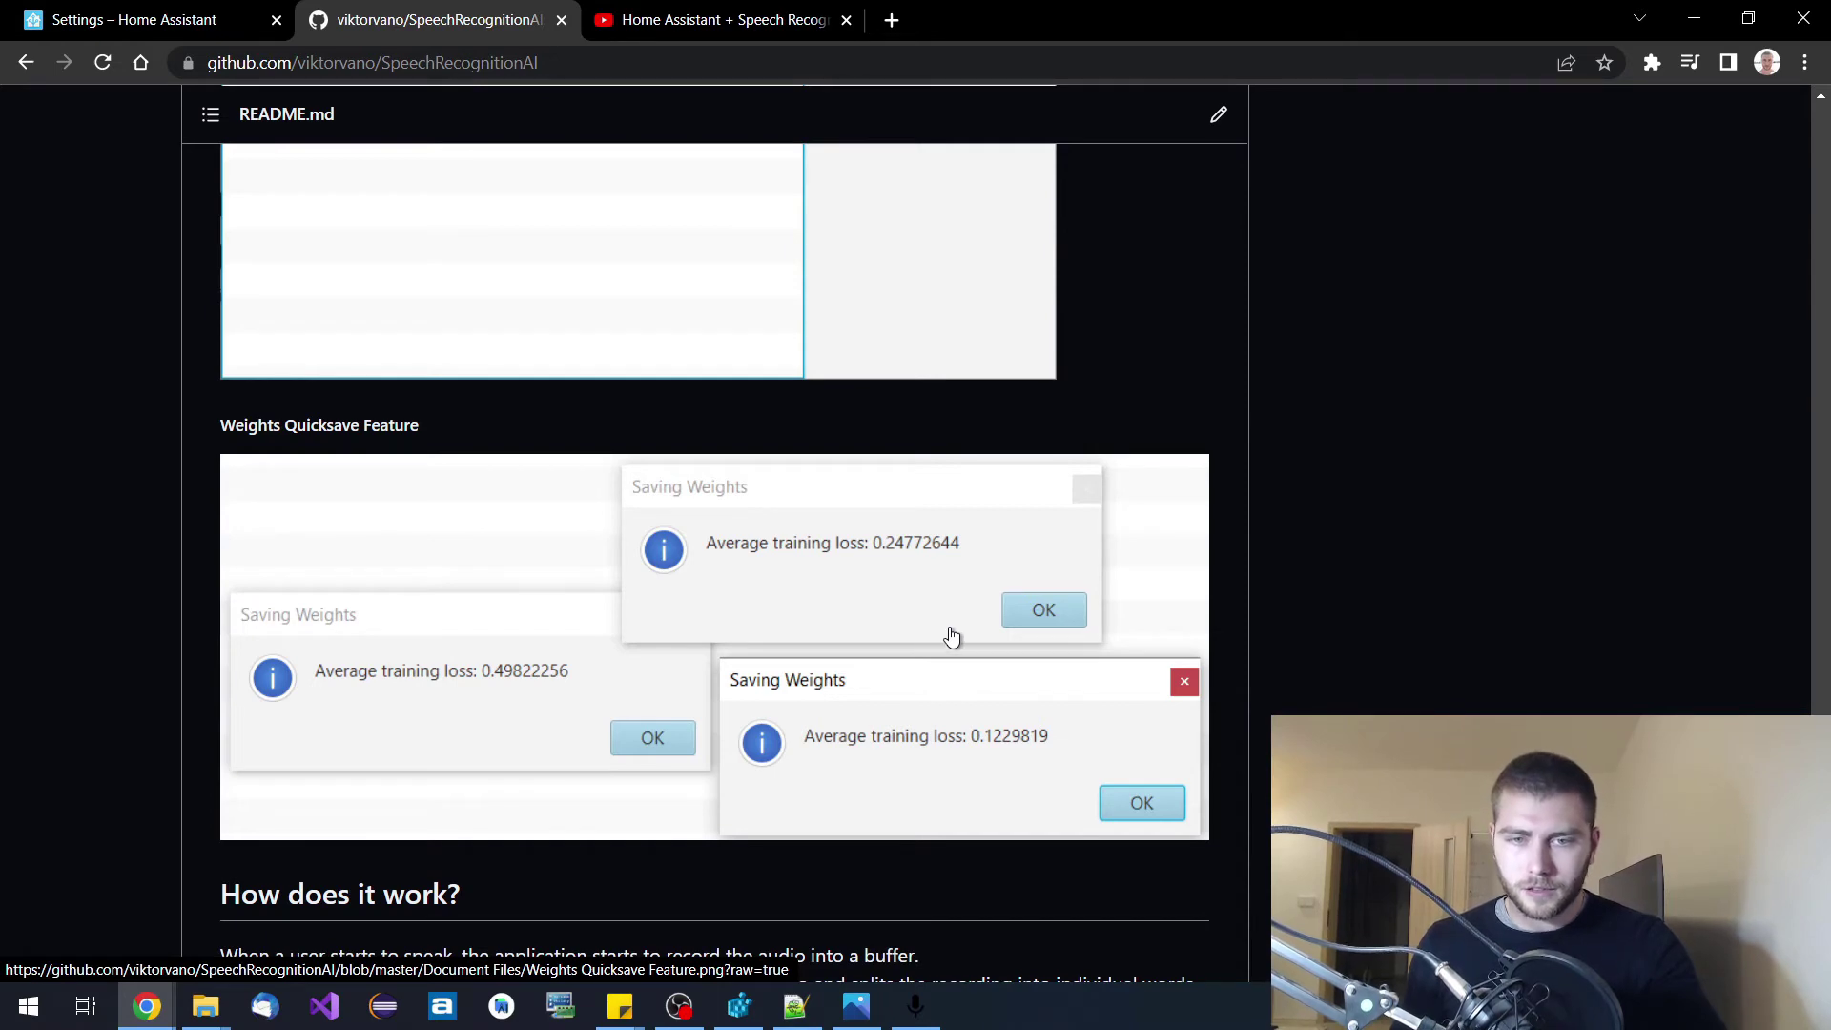
{"action": "scroll", "coordinate": [954, 639], "scroll_direction": "up", "scroll_amount": 10}
{"action": "scroll", "coordinate": [963, 661], "scroll_direction": "up", "scroll_amount": 15}
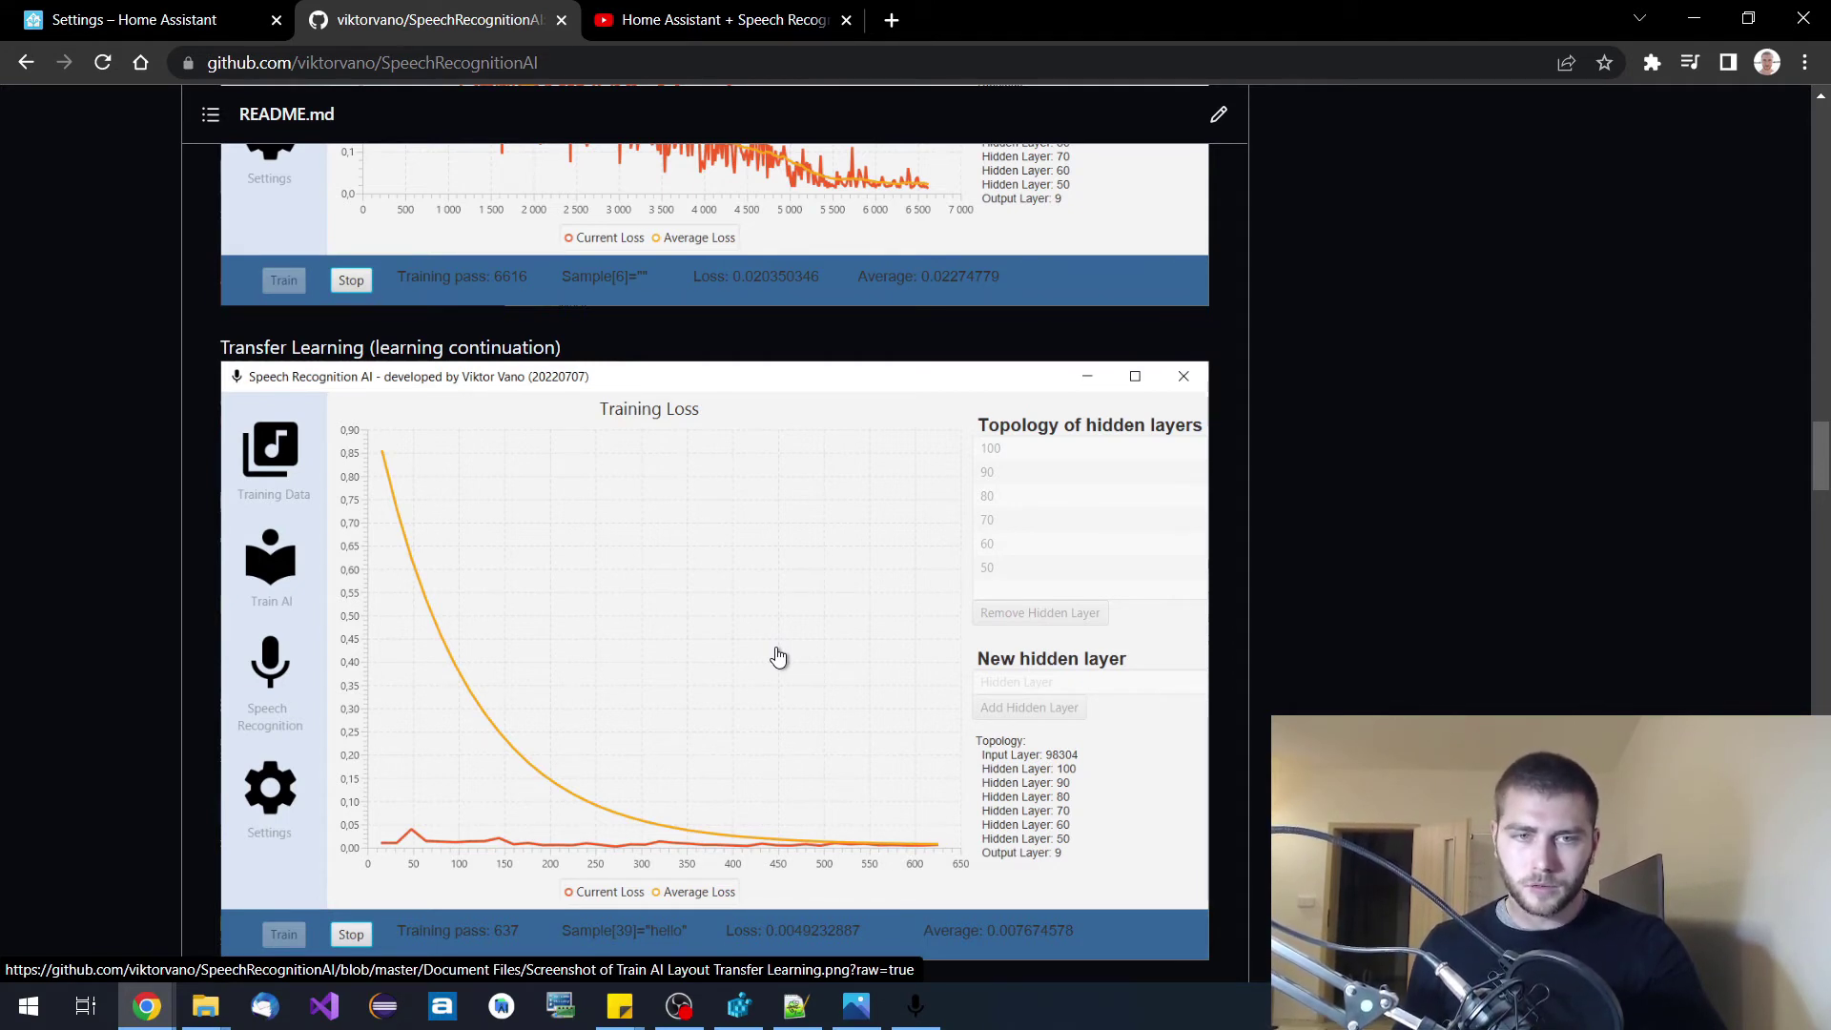
Look over the README's Speech Recognition screenshot, then switch back to the SpeechRecognitionAI window.
{"action": "scroll", "coordinate": [695, 626], "scroll_direction": "up", "scroll_amount": 3}
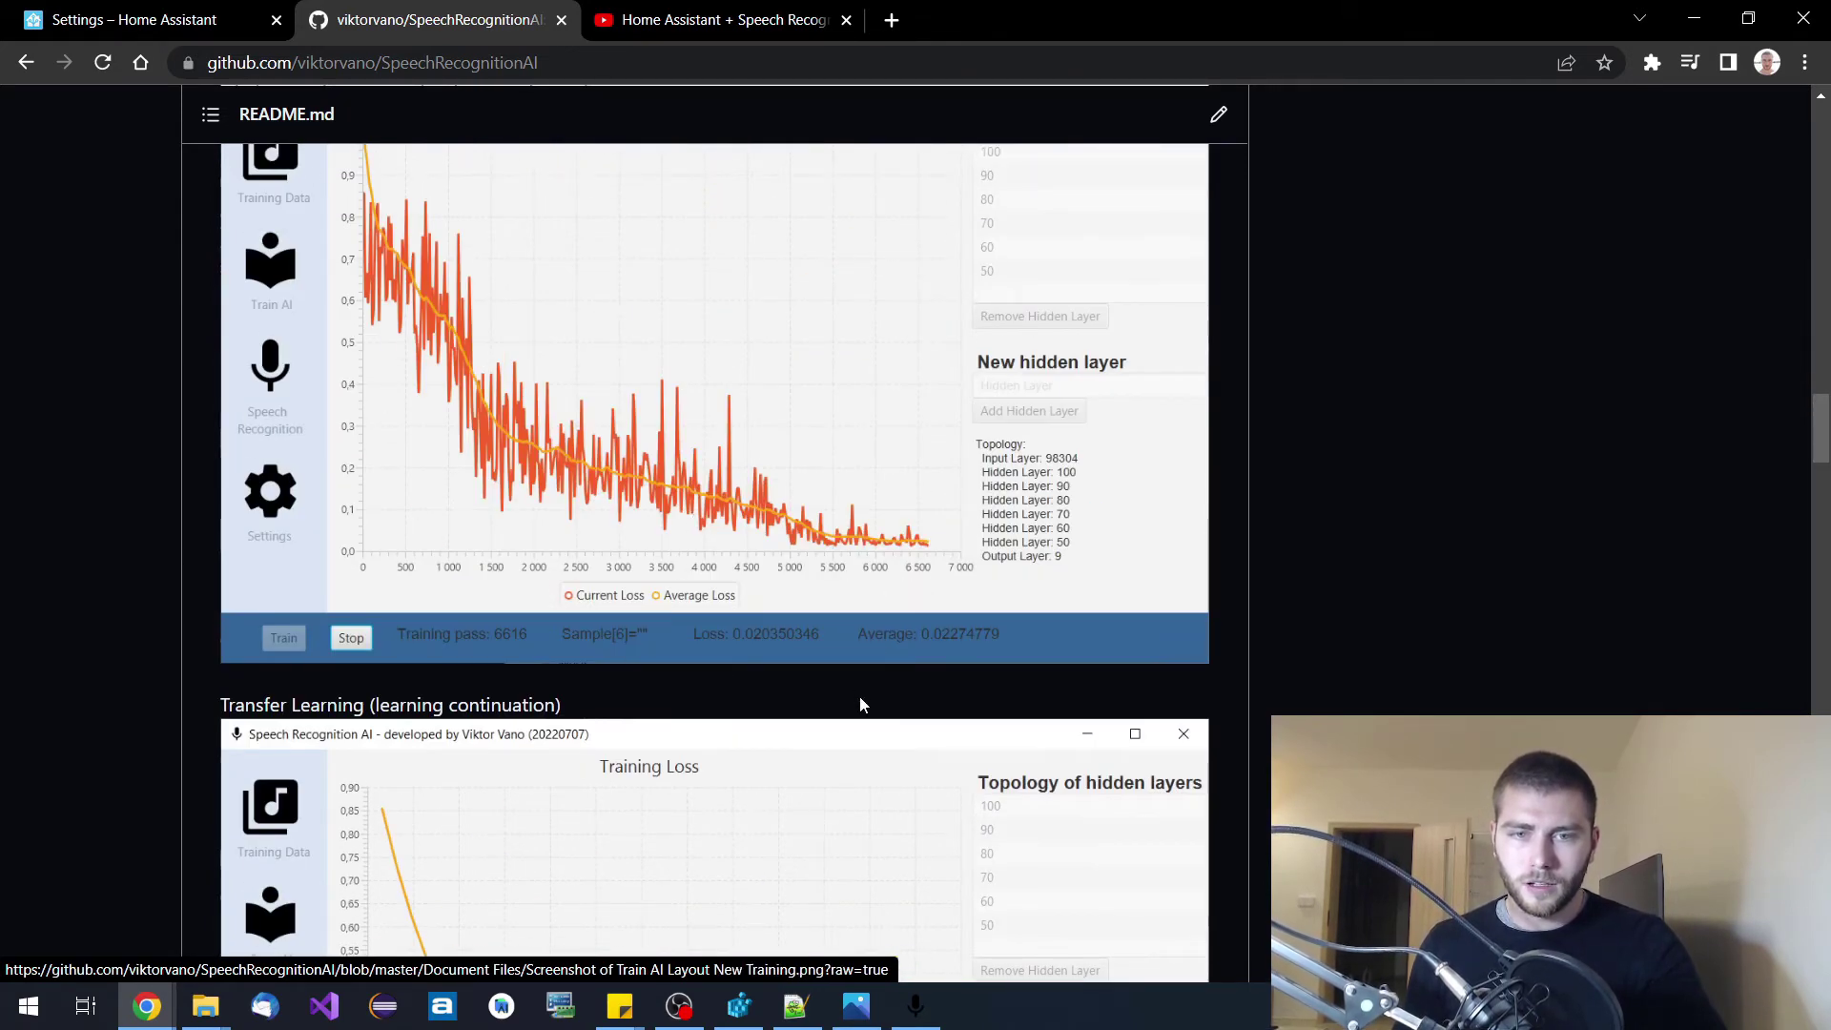
{"action": "scroll", "coordinate": [860, 705], "scroll_direction": "down", "scroll_amount": 5}
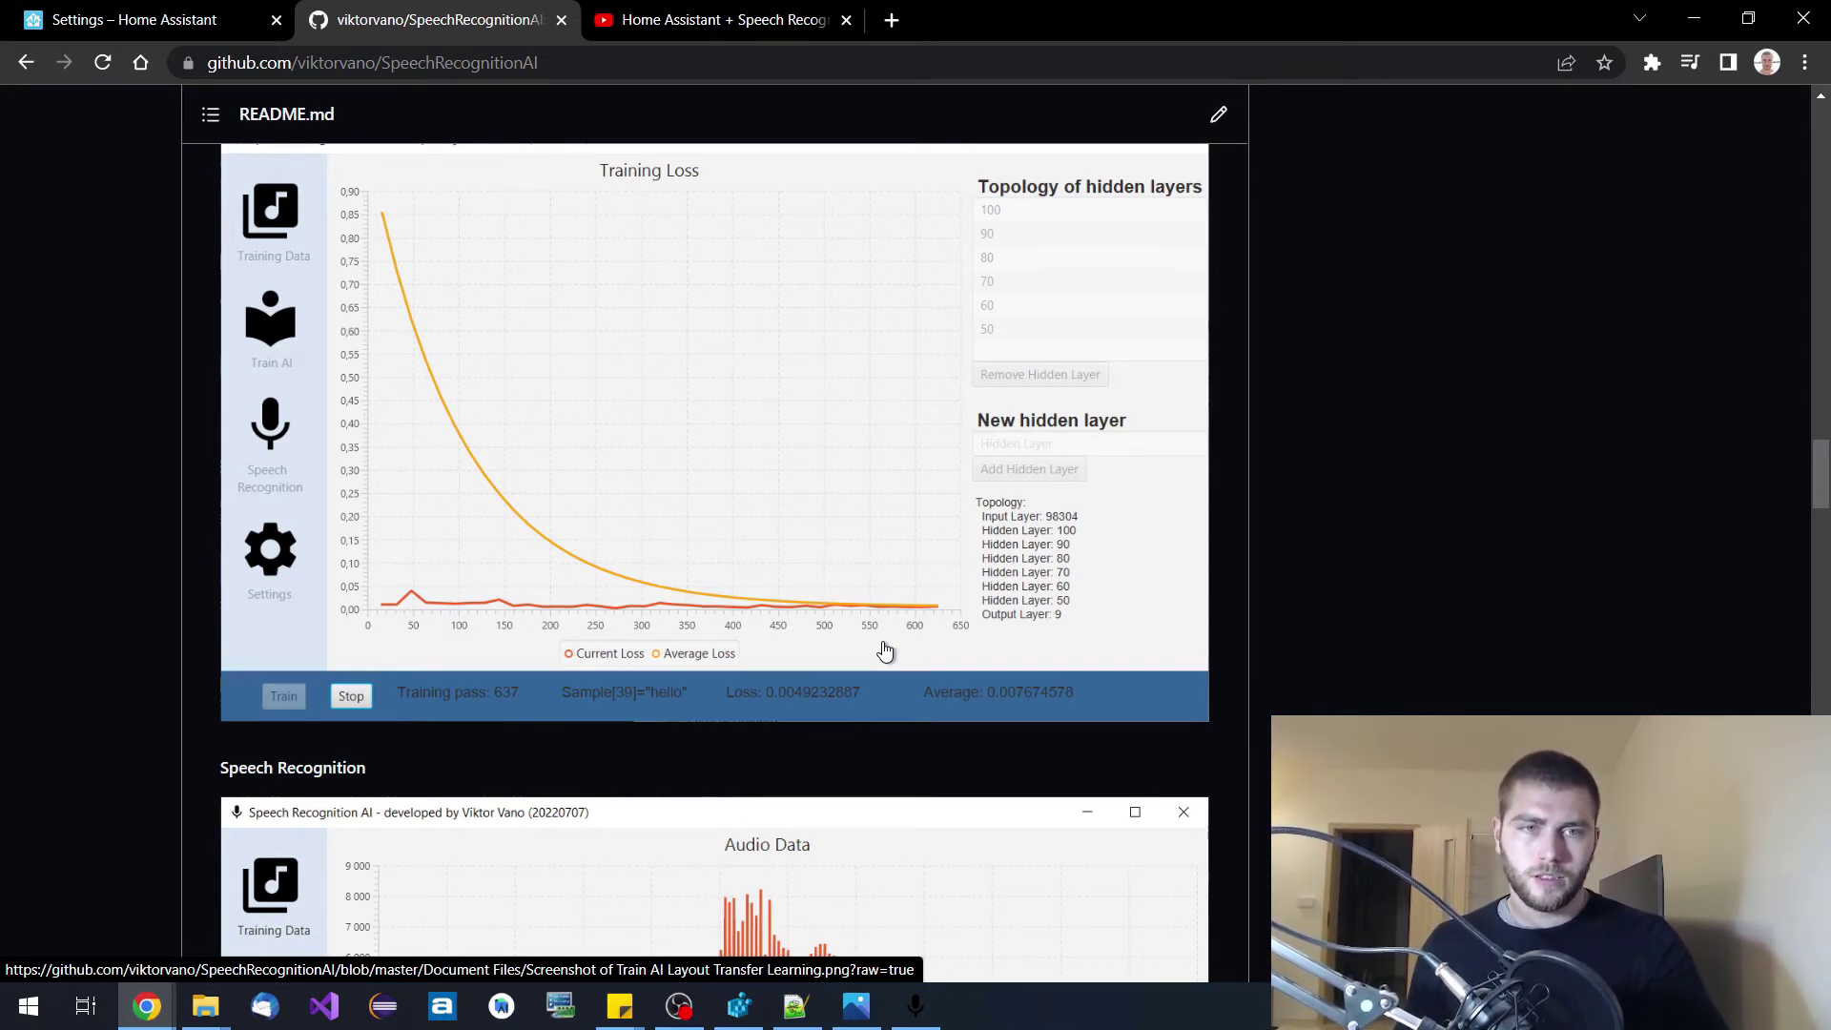
{"action": "scroll", "coordinate": [871, 643], "scroll_direction": "down", "scroll_amount": 5}
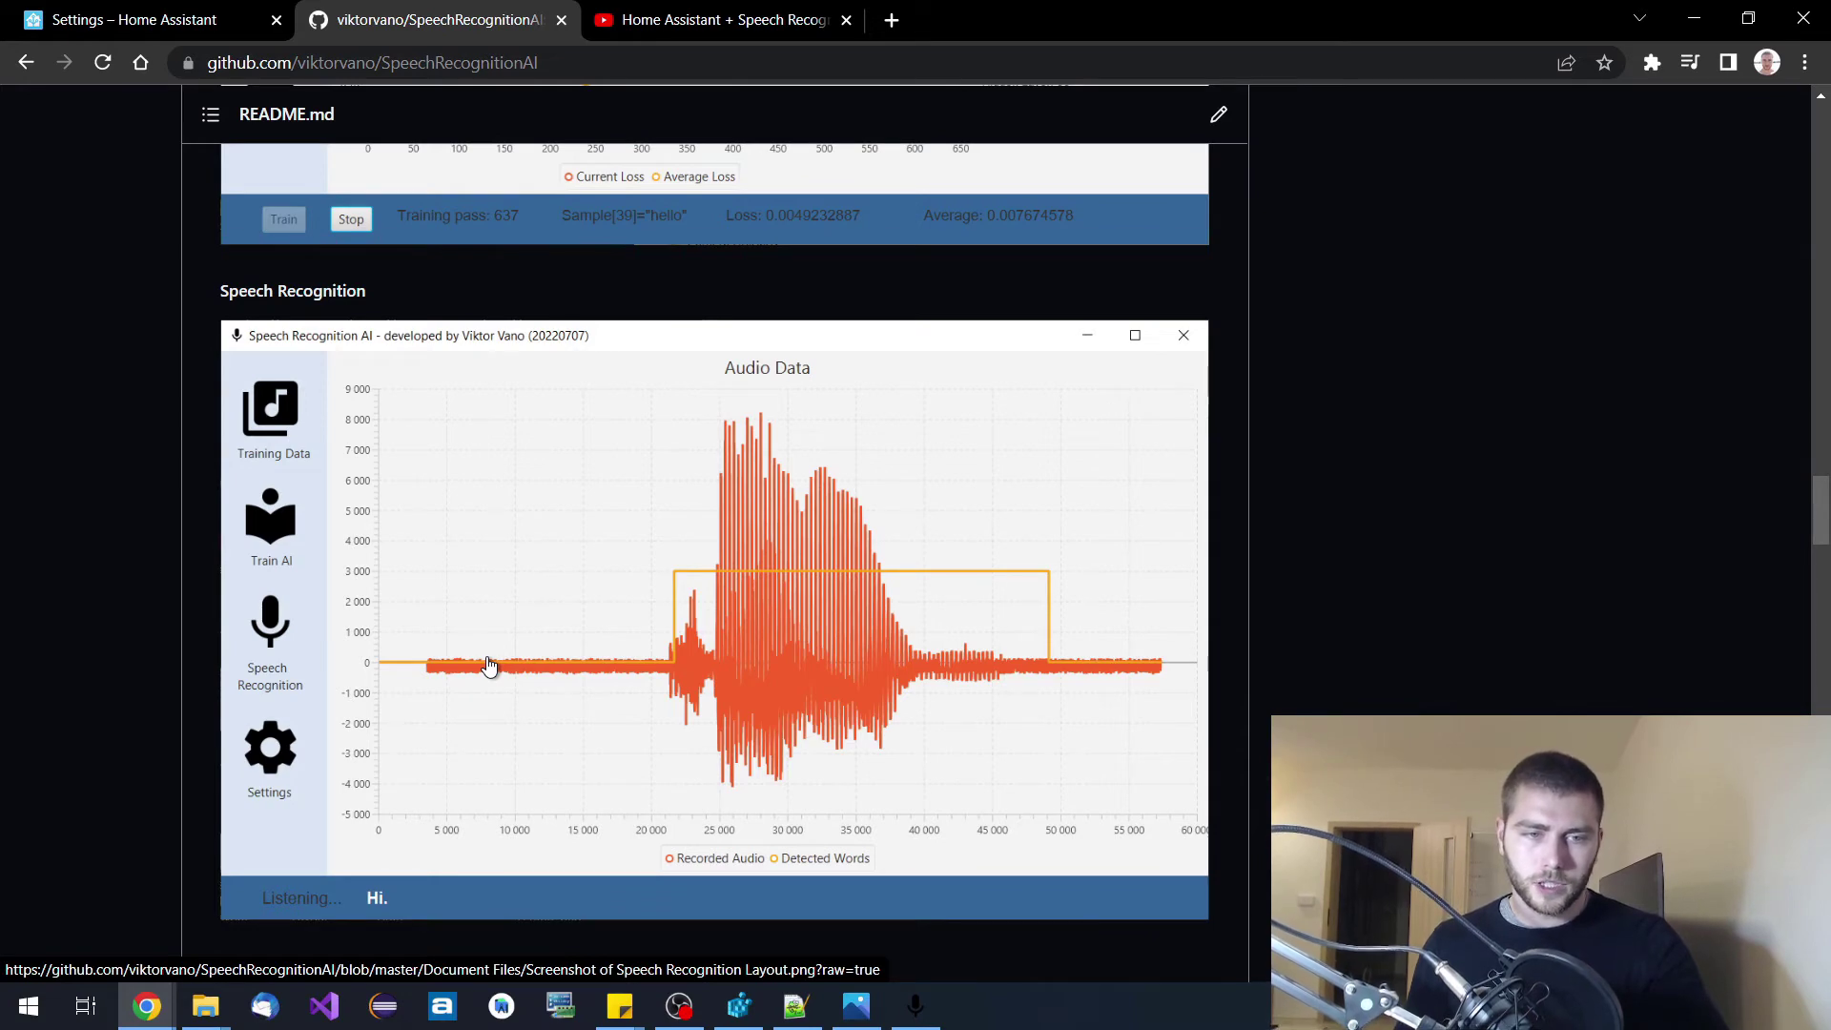
{"action": "scroll", "coordinate": [486, 667], "scroll_direction": "down", "scroll_amount": 6}
{"action": "scroll", "coordinate": [562, 661], "scroll_direction": "up", "scroll_amount": 4}
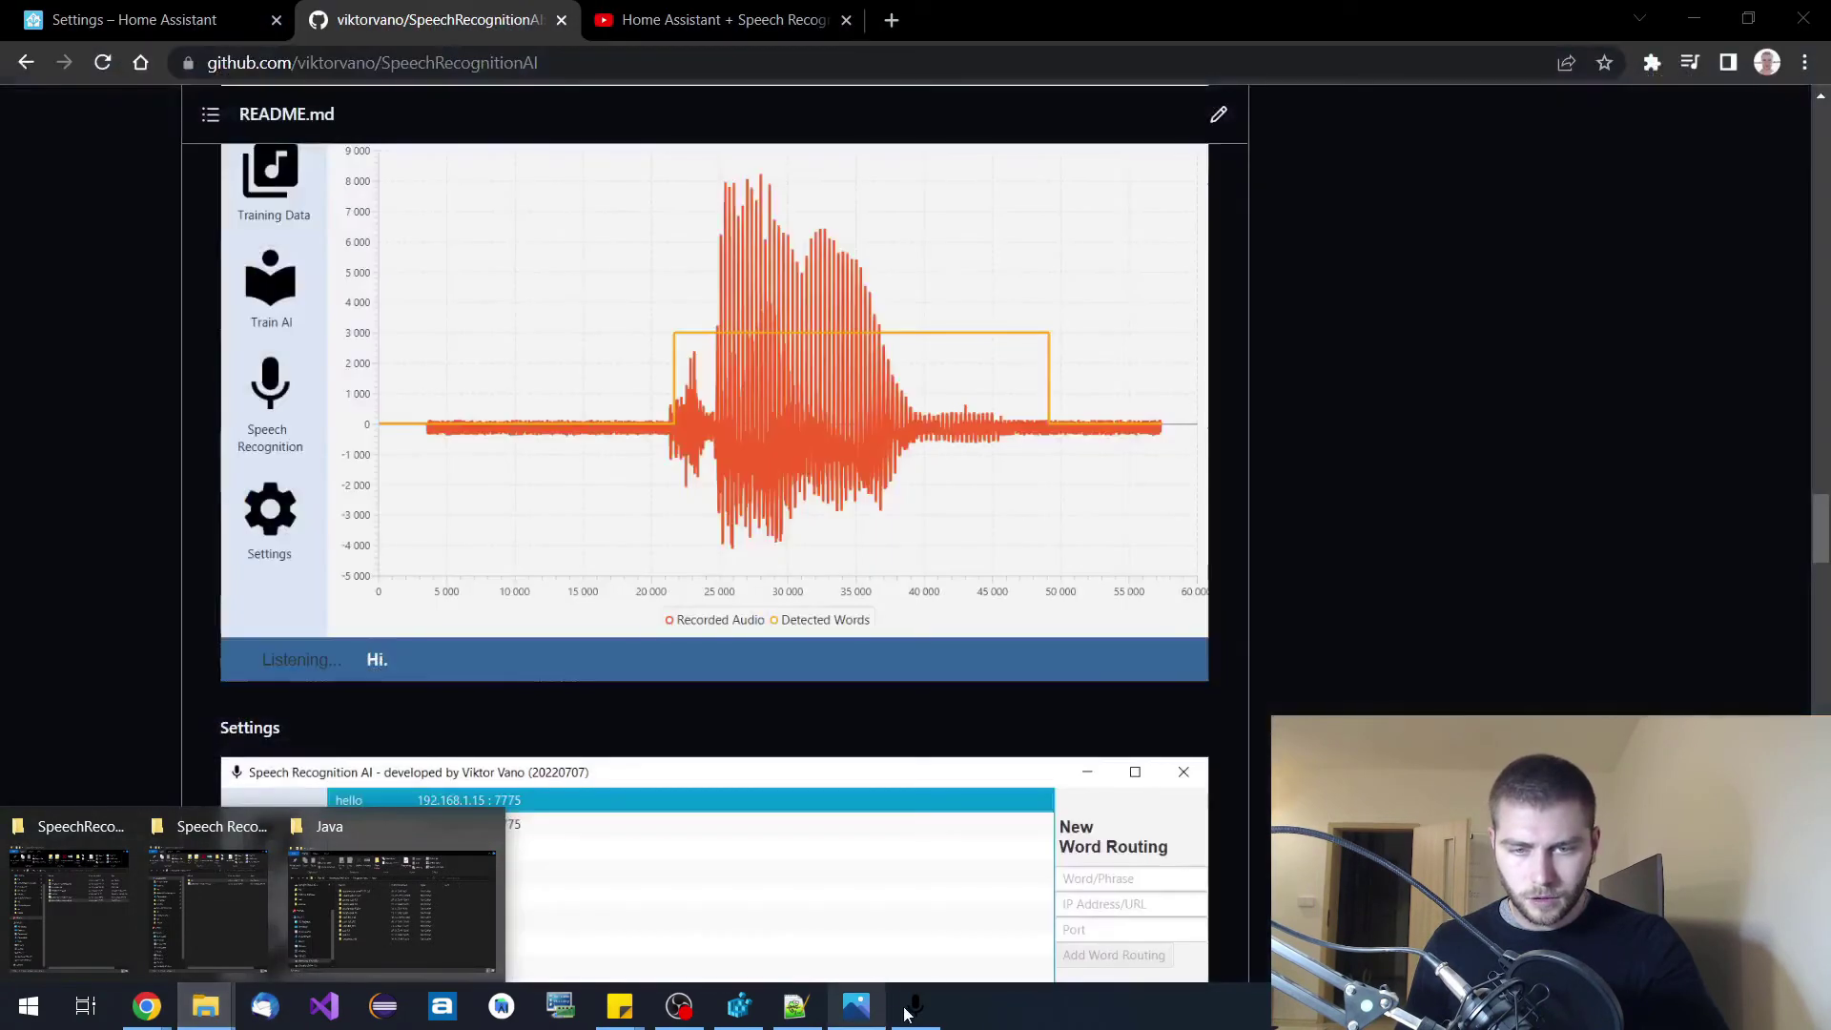
{"action": "left_click", "coordinate": [910, 1009]}
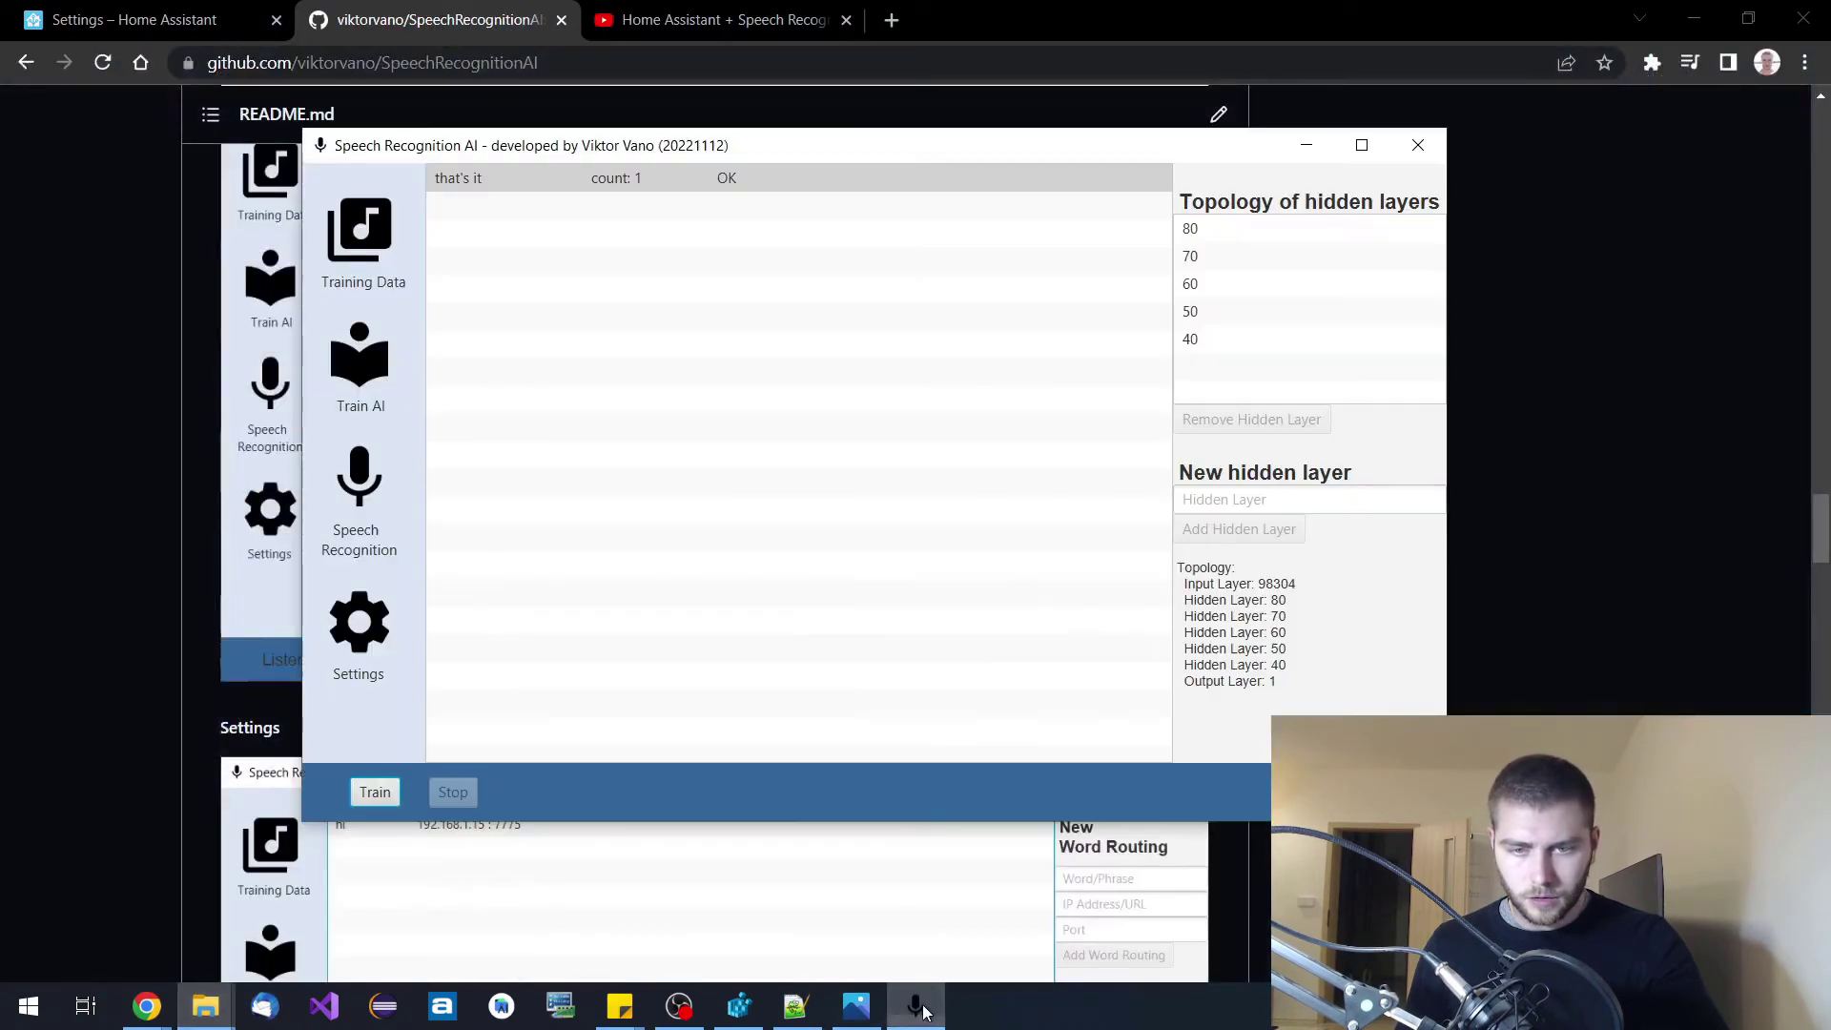
In Settings, replace the access token with a new value and enable IP Microphone.
{"action": "left_click", "coordinate": [372, 646]}
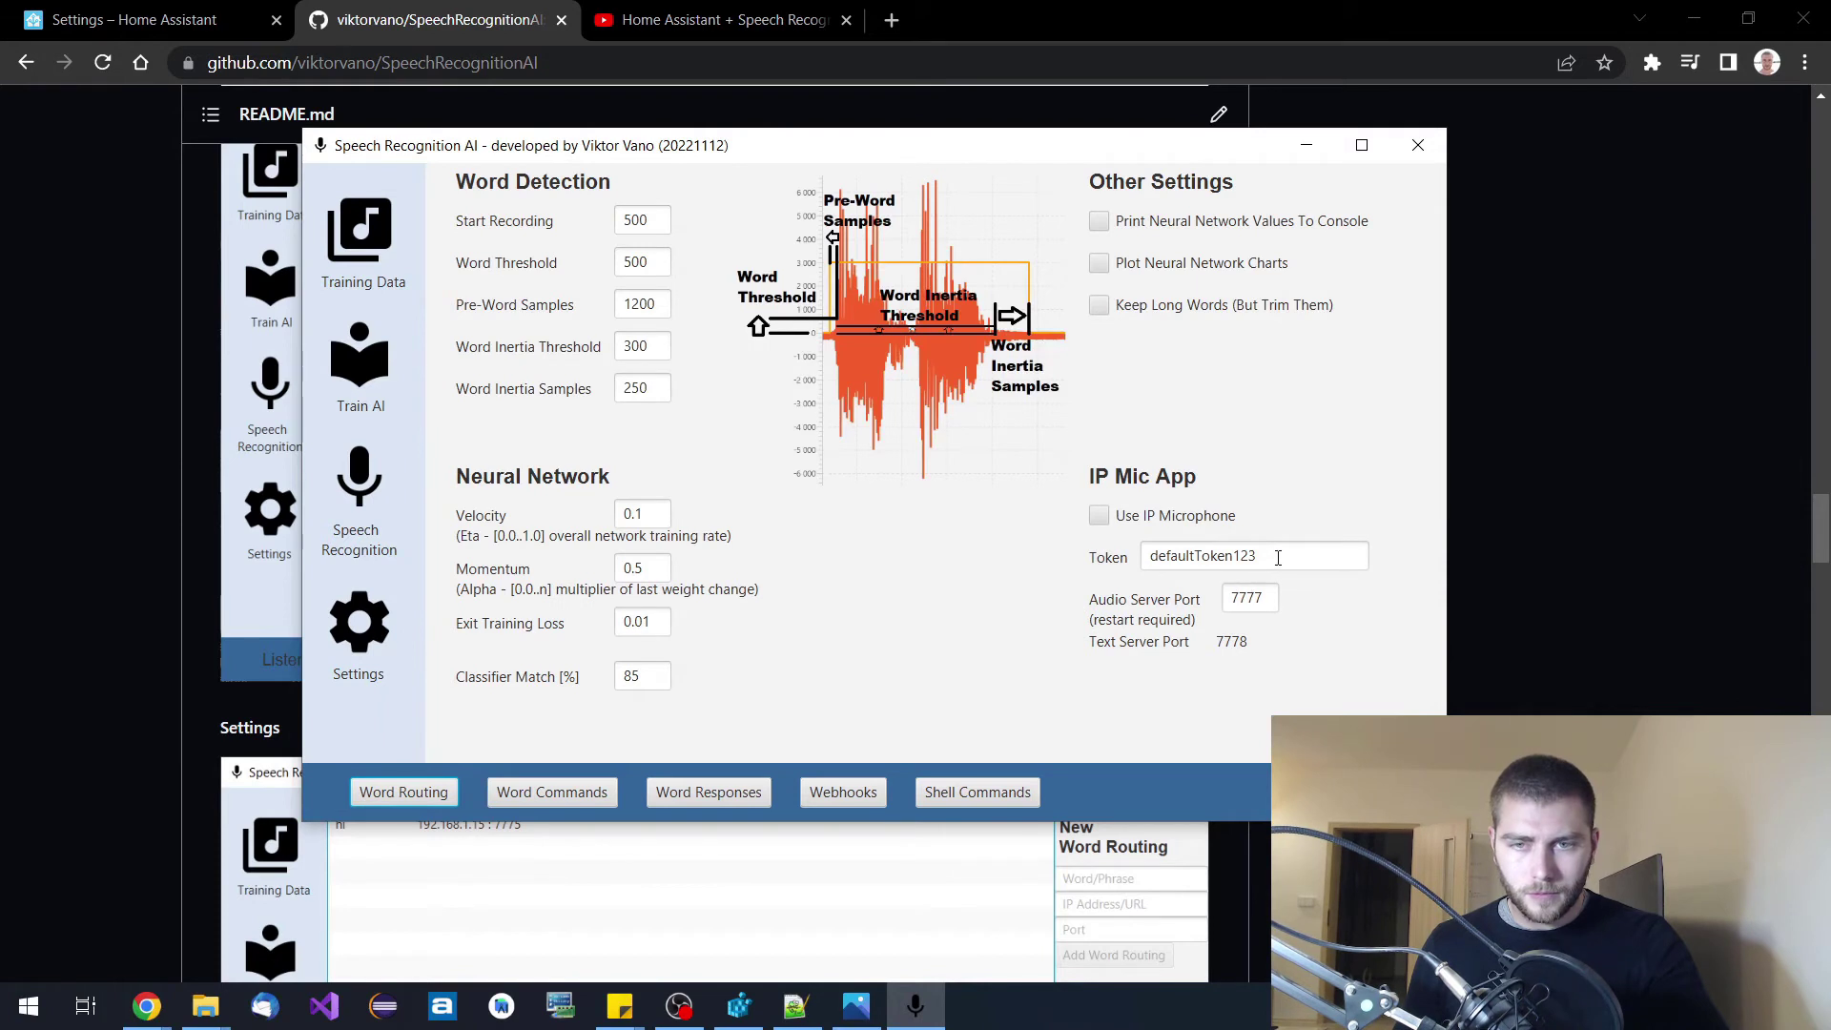
{"action": "left_click_drag", "start_coordinate": [1277, 558], "coordinate": [1084, 558]}
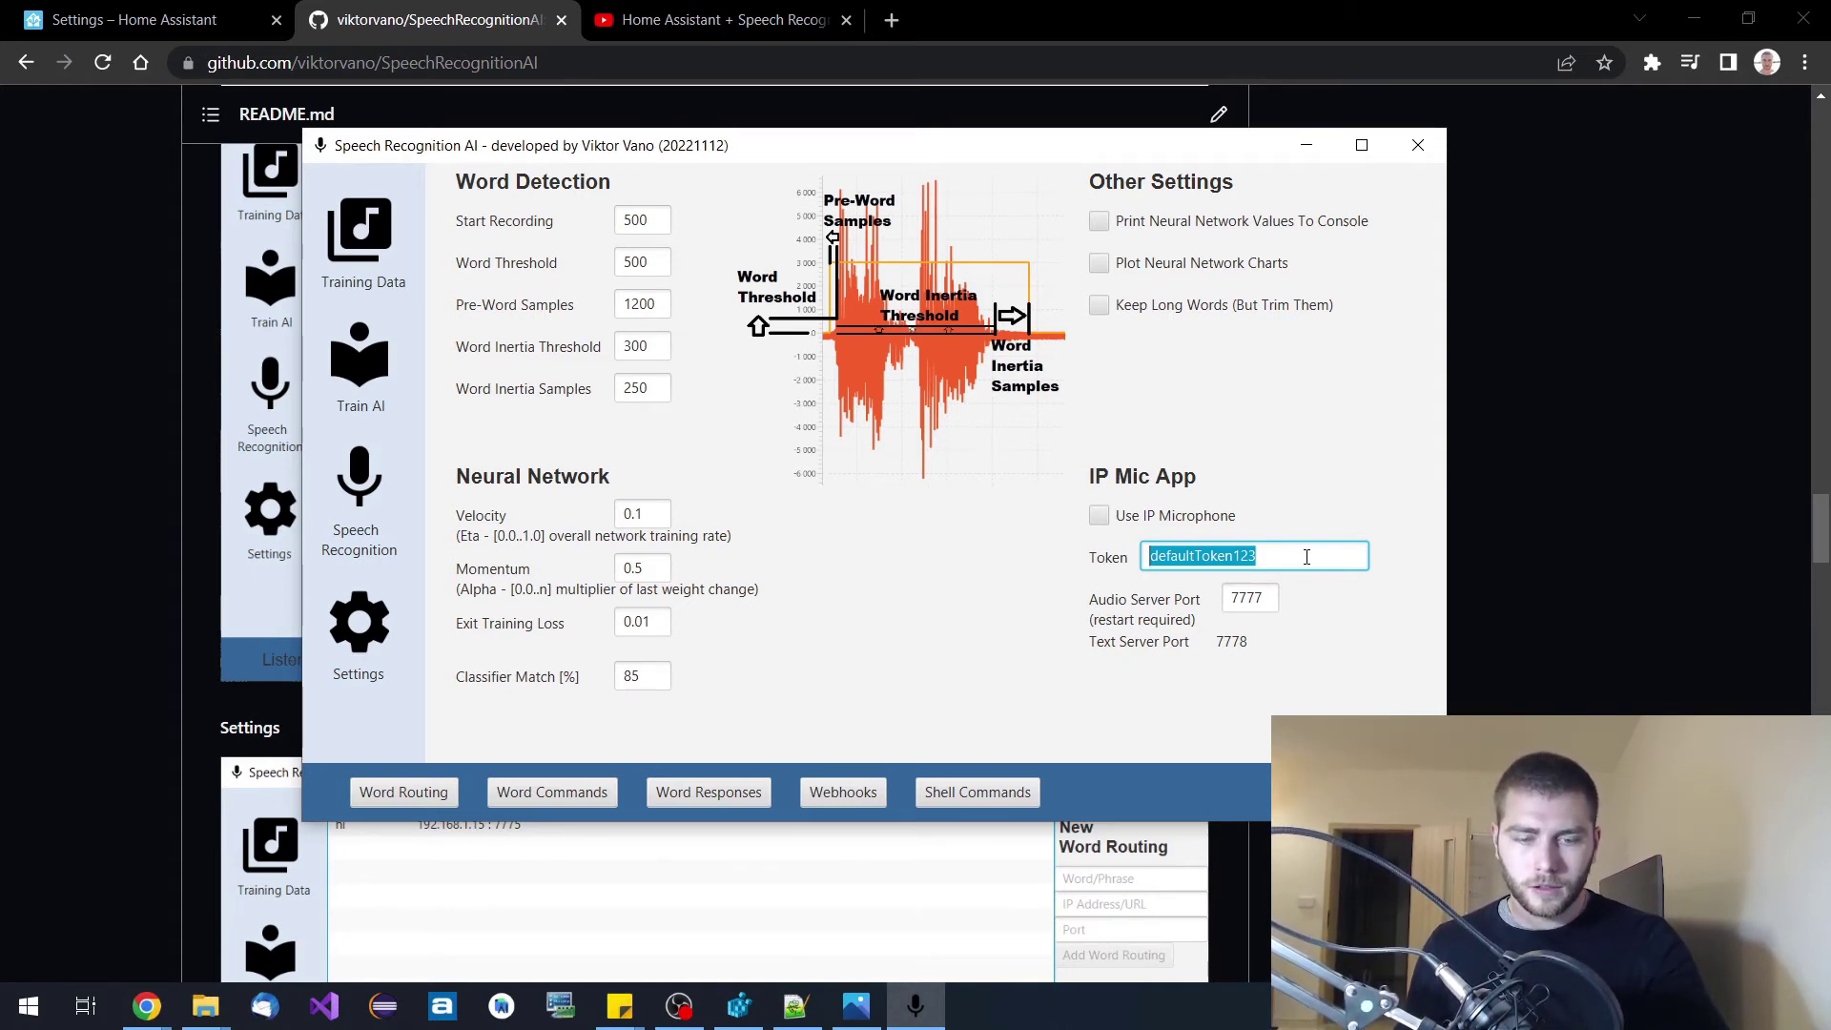
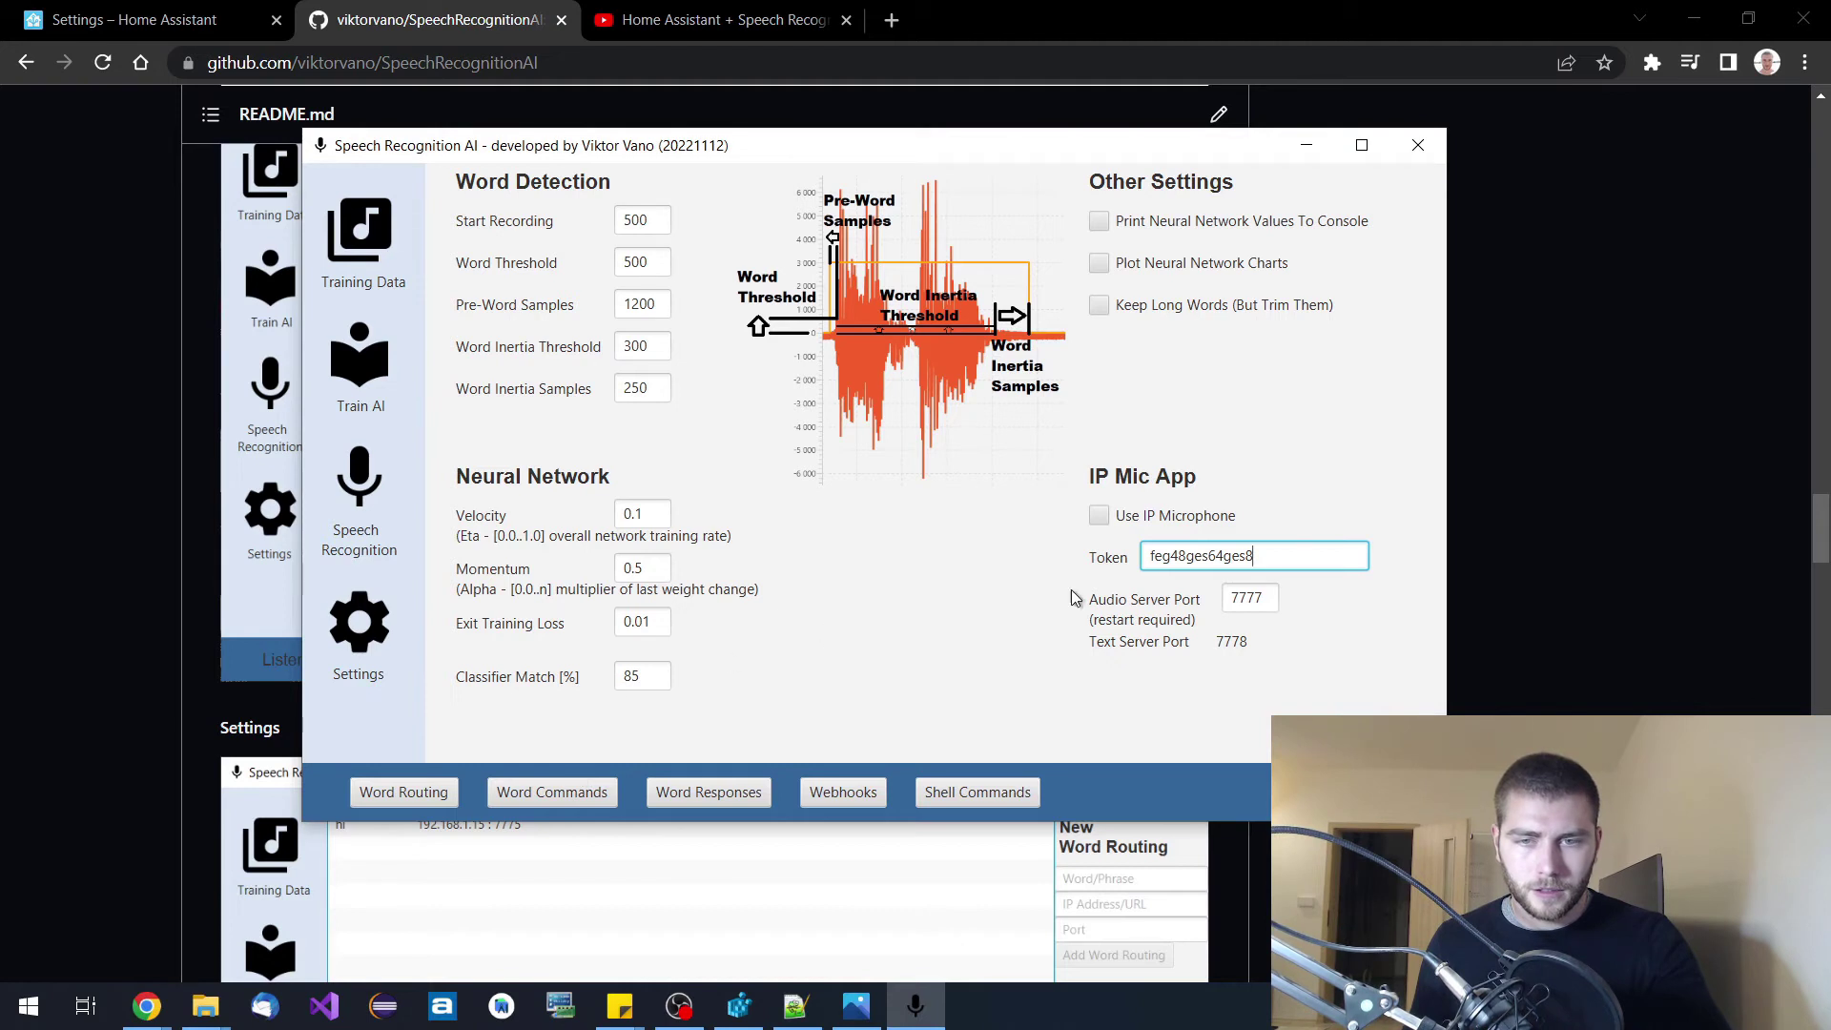
{"action": "left_click", "coordinate": [1099, 516]}
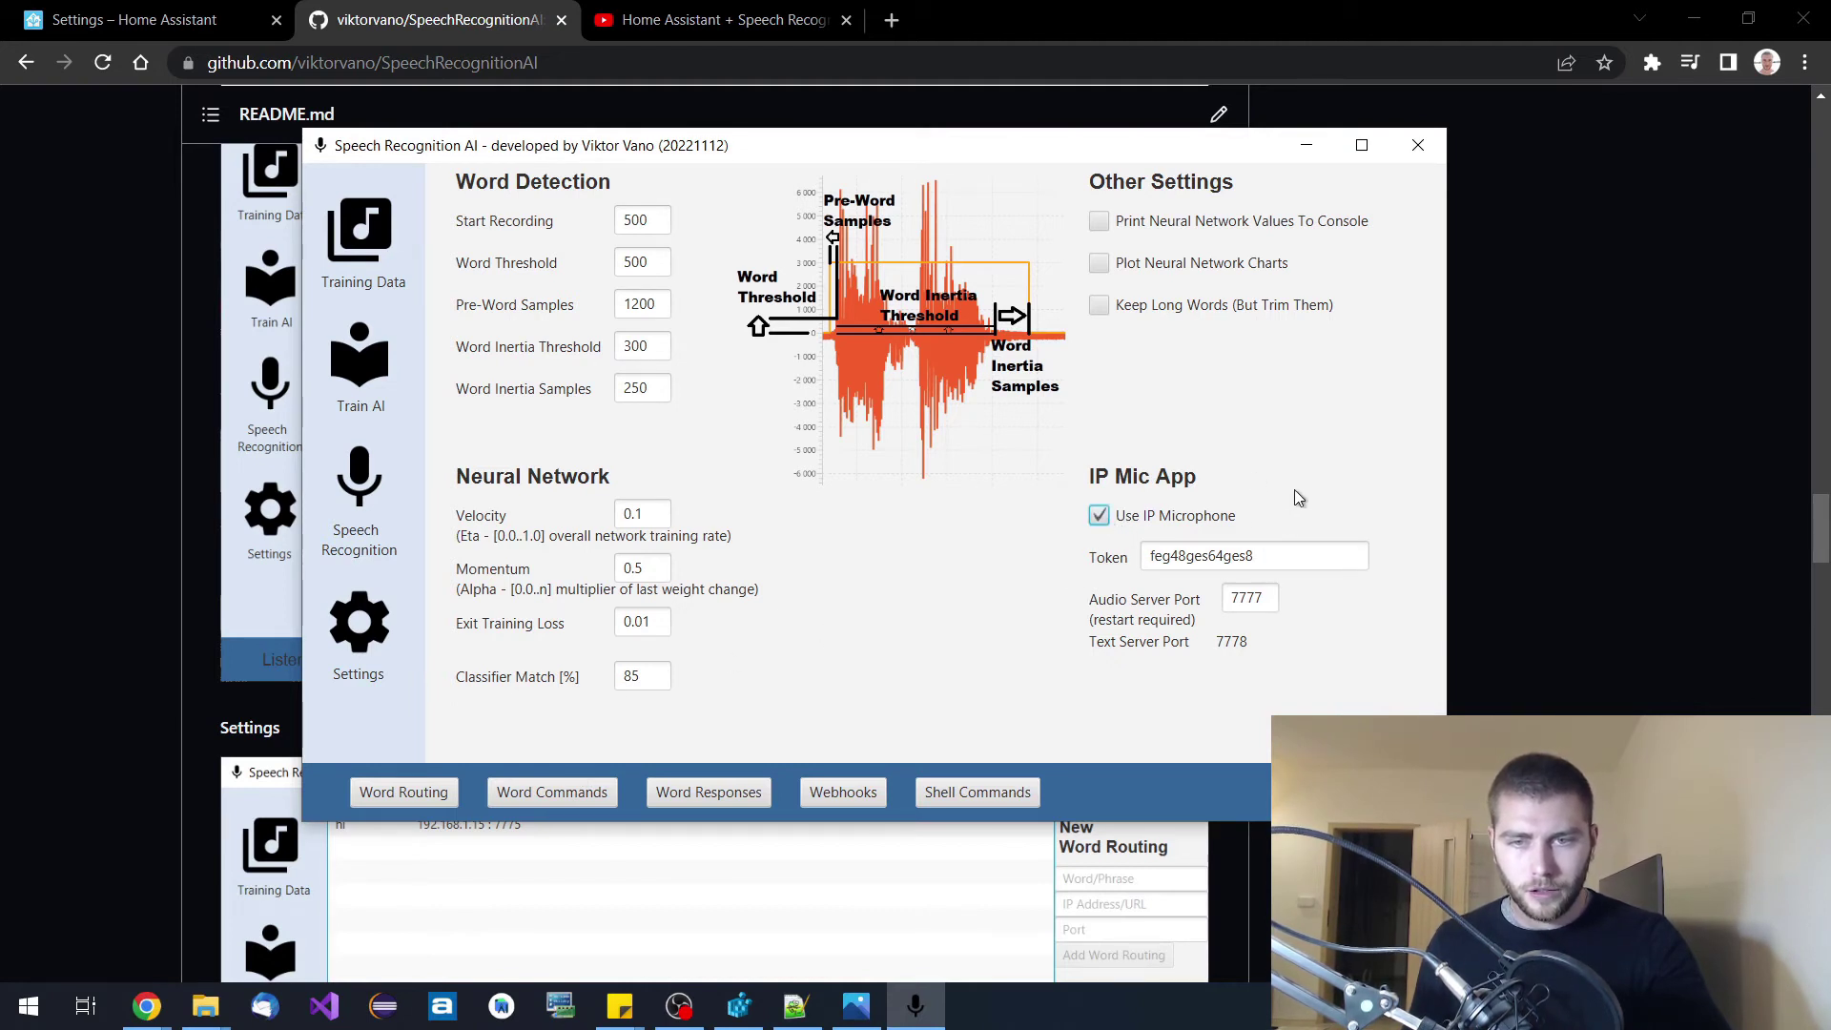
Recheck the new token value, then bring up the empty Word Routing list.
{"action": "left_click", "coordinate": [1284, 555]}
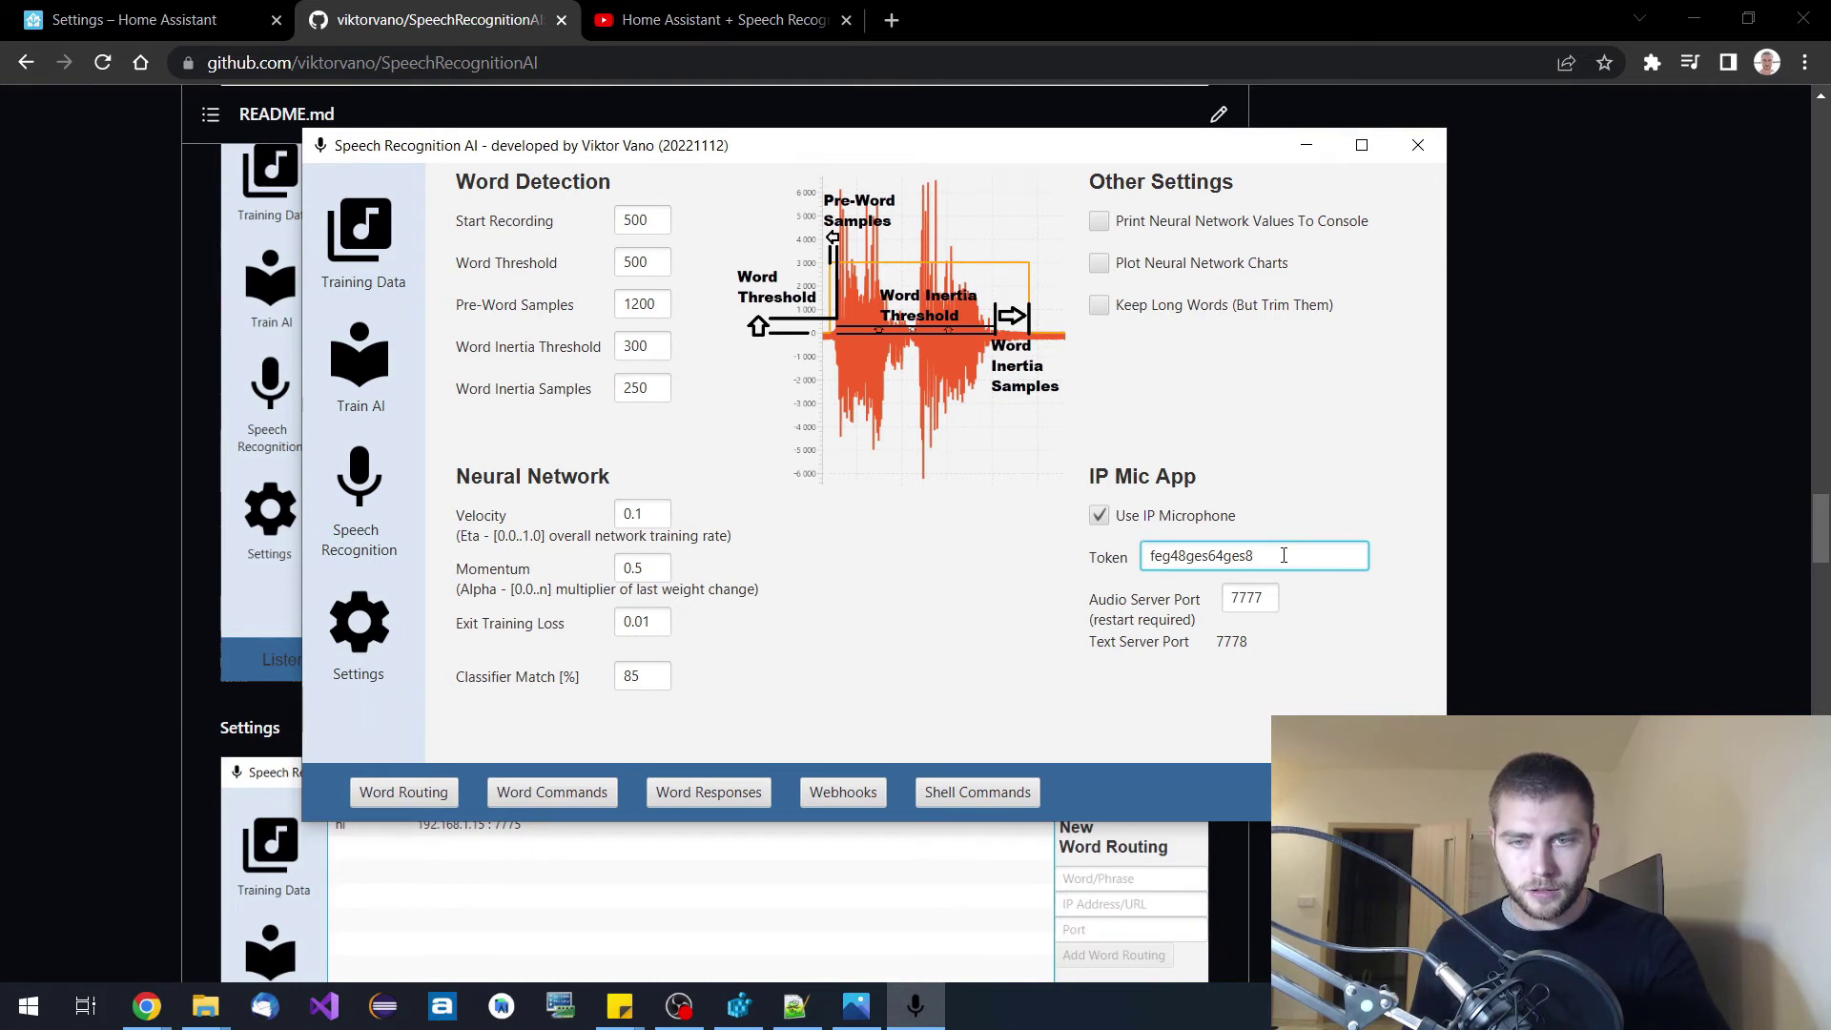
{"action": "left_click_drag", "start_coordinate": [1296, 558], "coordinate": [1136, 552]}
{"action": "left_click", "coordinate": [1293, 555]}
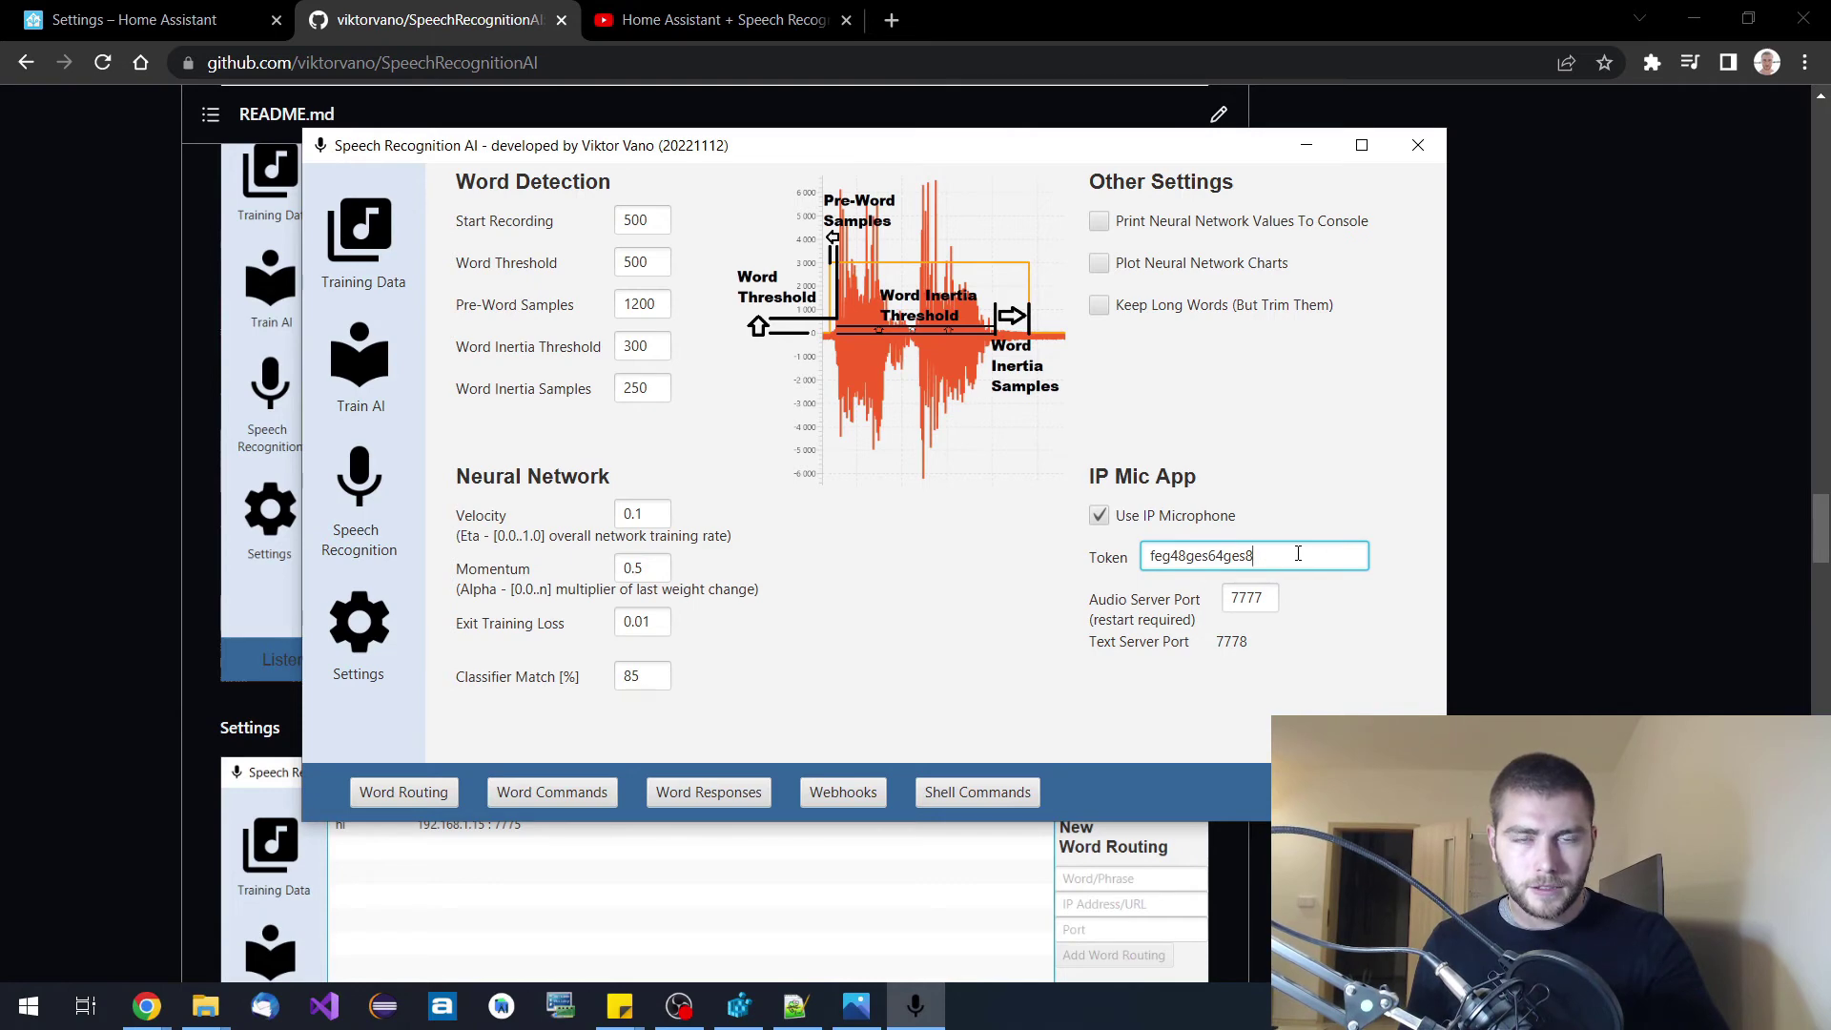
{"action": "left_click", "coordinate": [404, 794]}
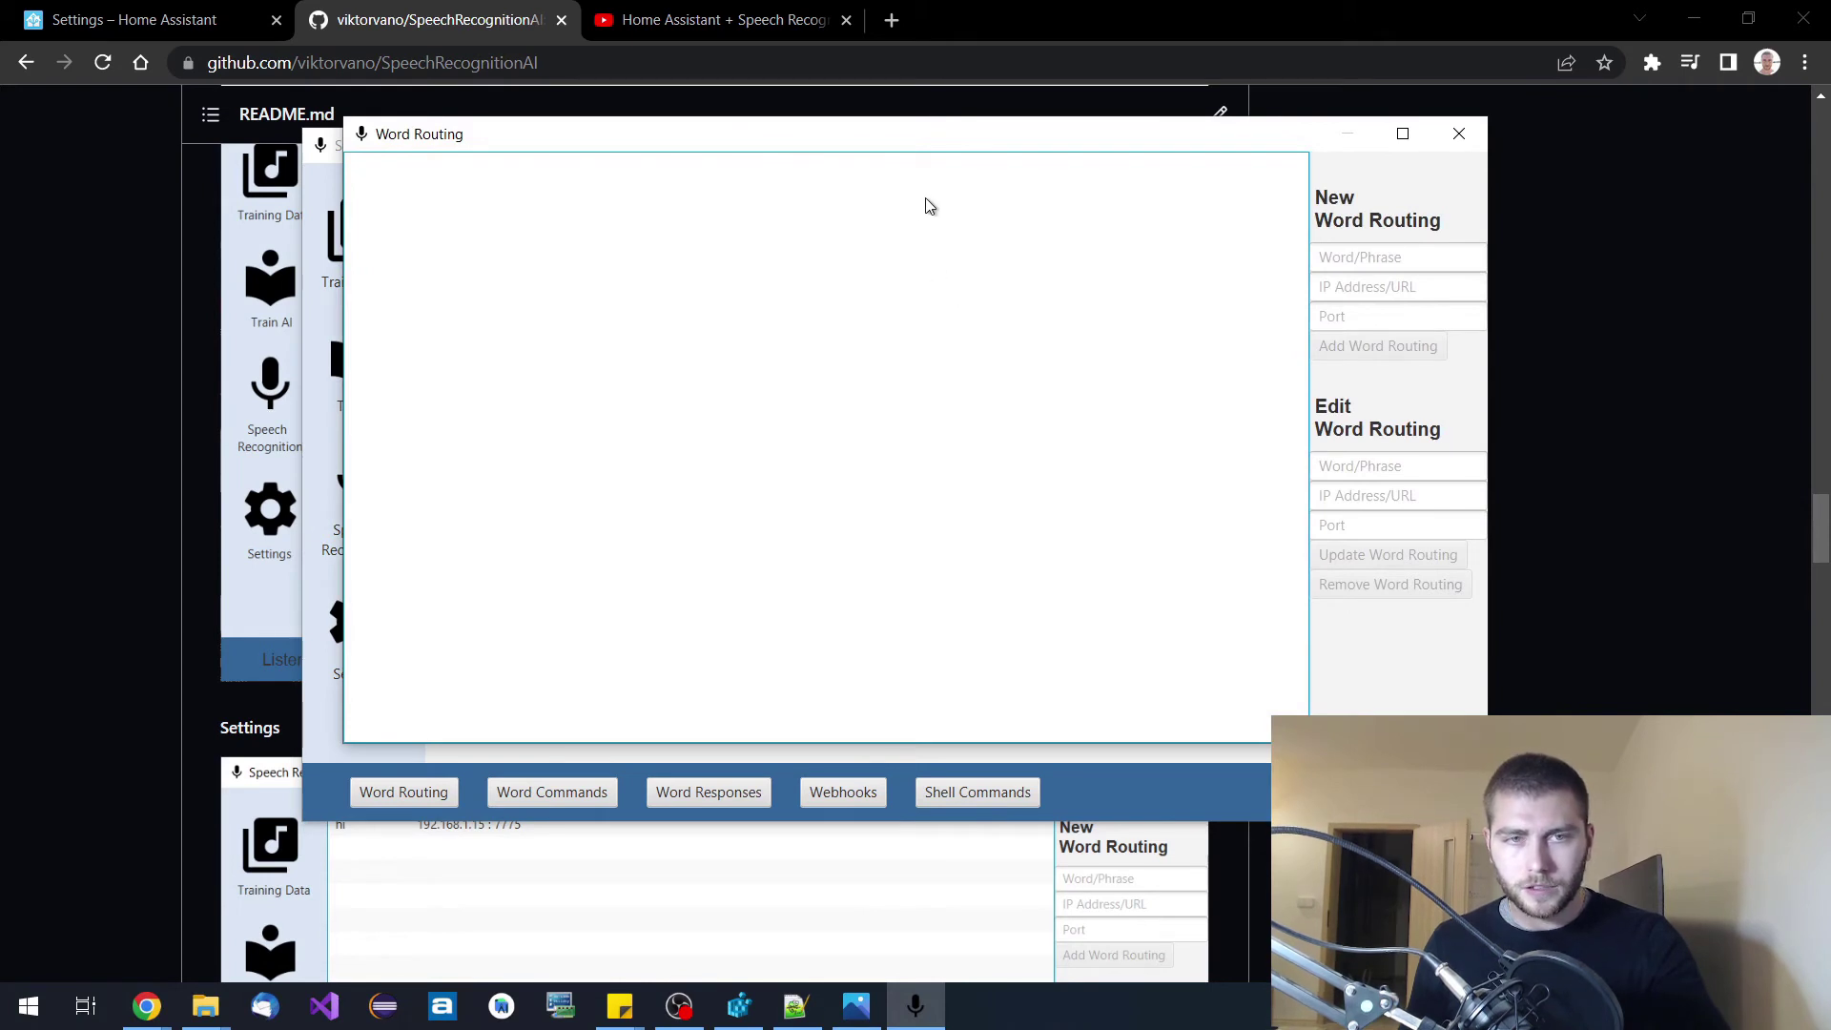
Close Word Routing, step through the empty Word Commands fields, then close Word Commands.
{"action": "left_click", "coordinate": [1460, 135]}
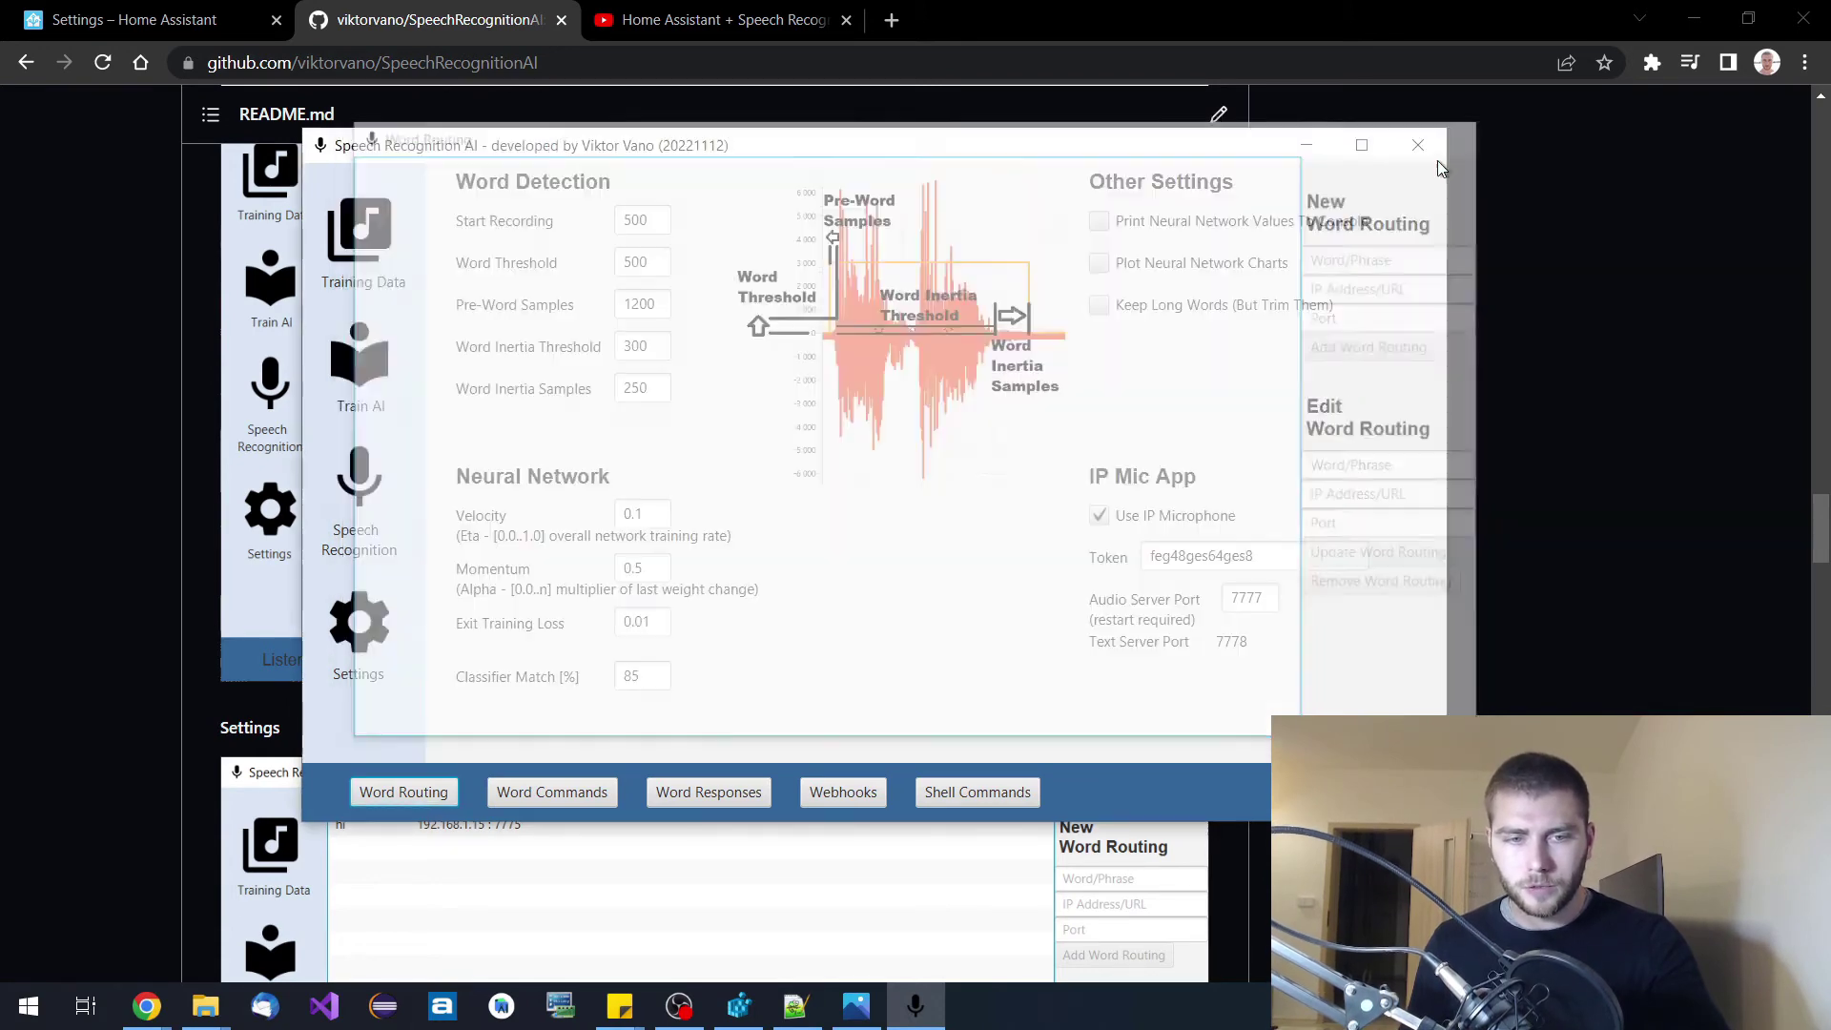
{"action": "left_click", "coordinate": [550, 792]}
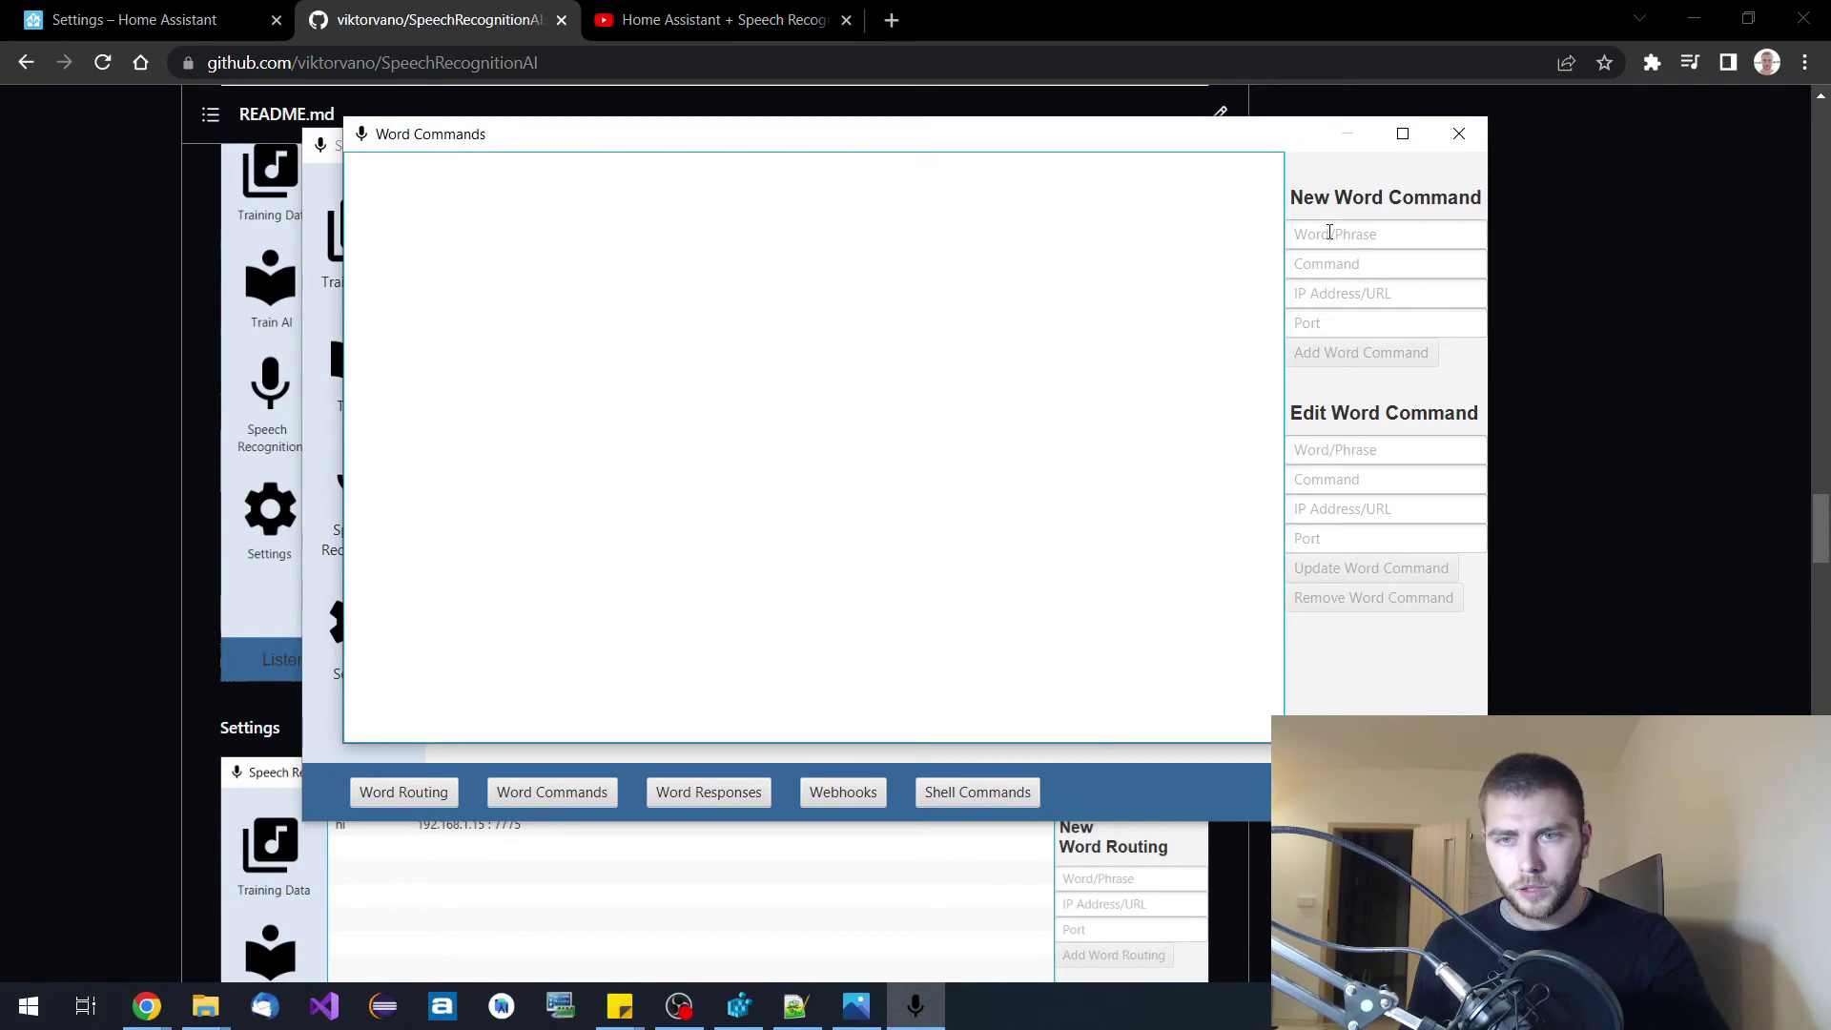
{"action": "left_click", "coordinate": [1373, 233]}
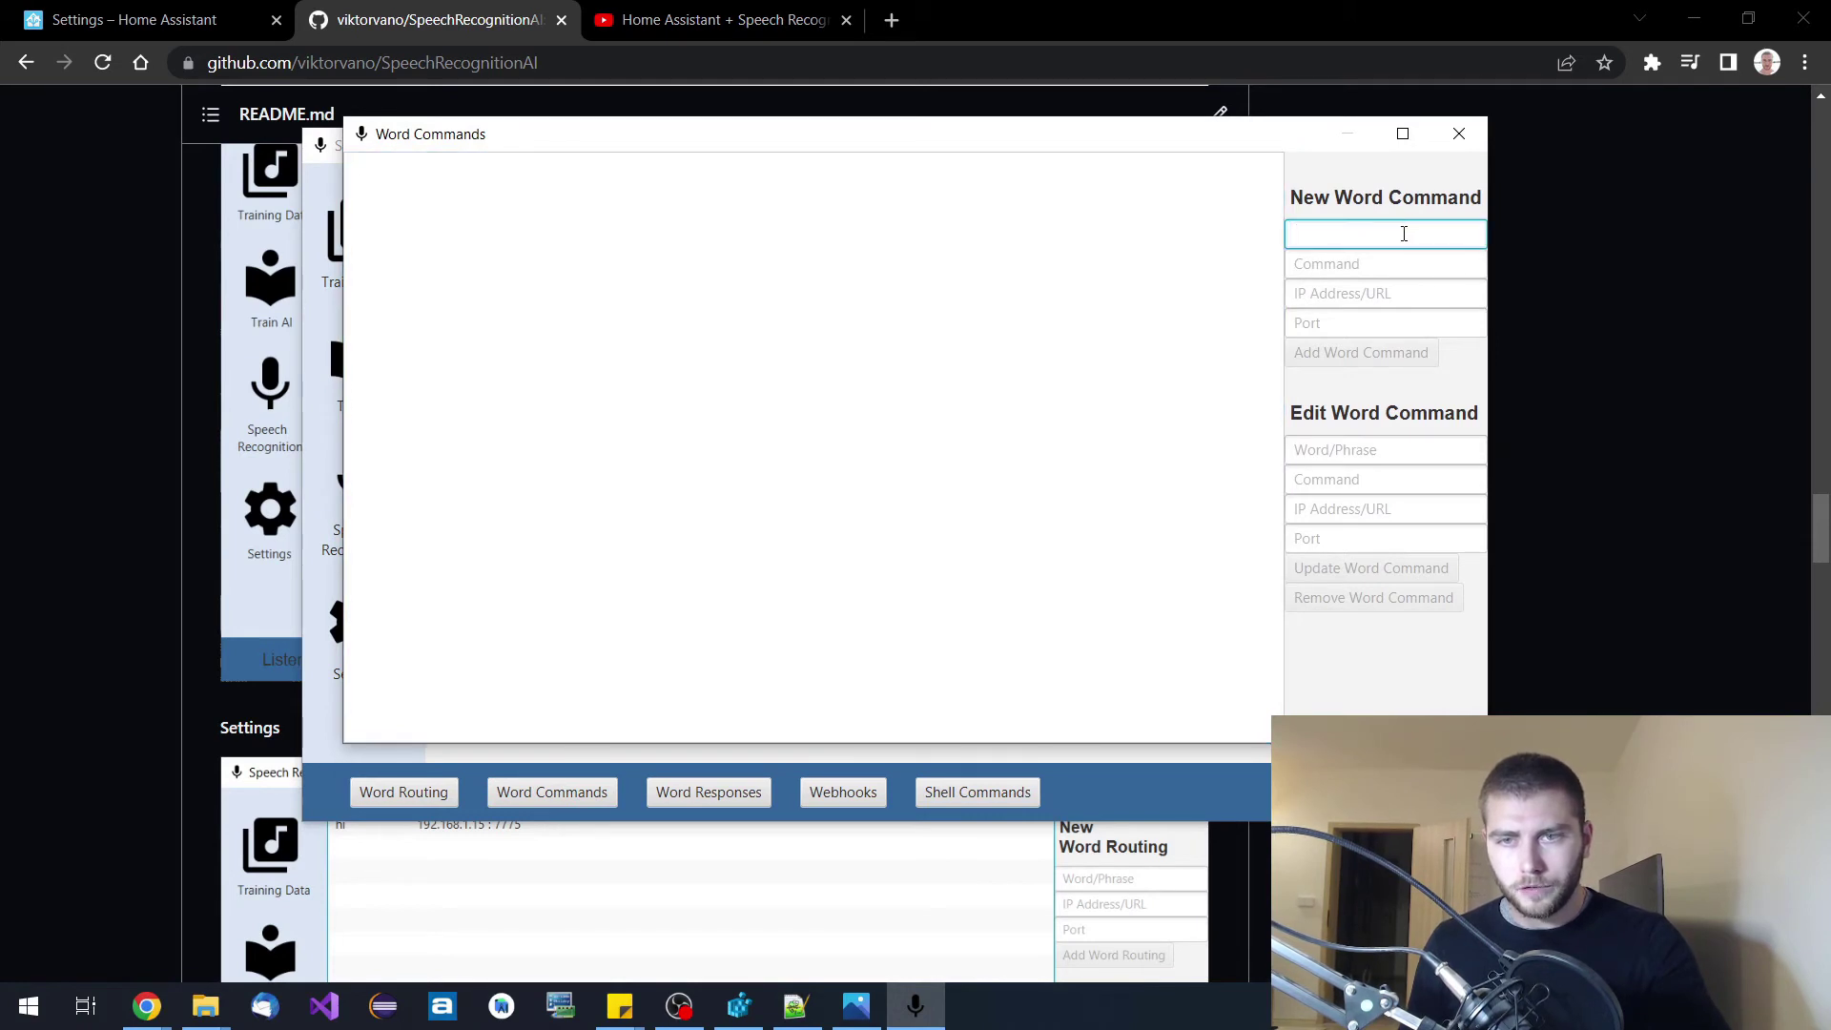
{"action": "left_click", "coordinate": [1400, 263]}
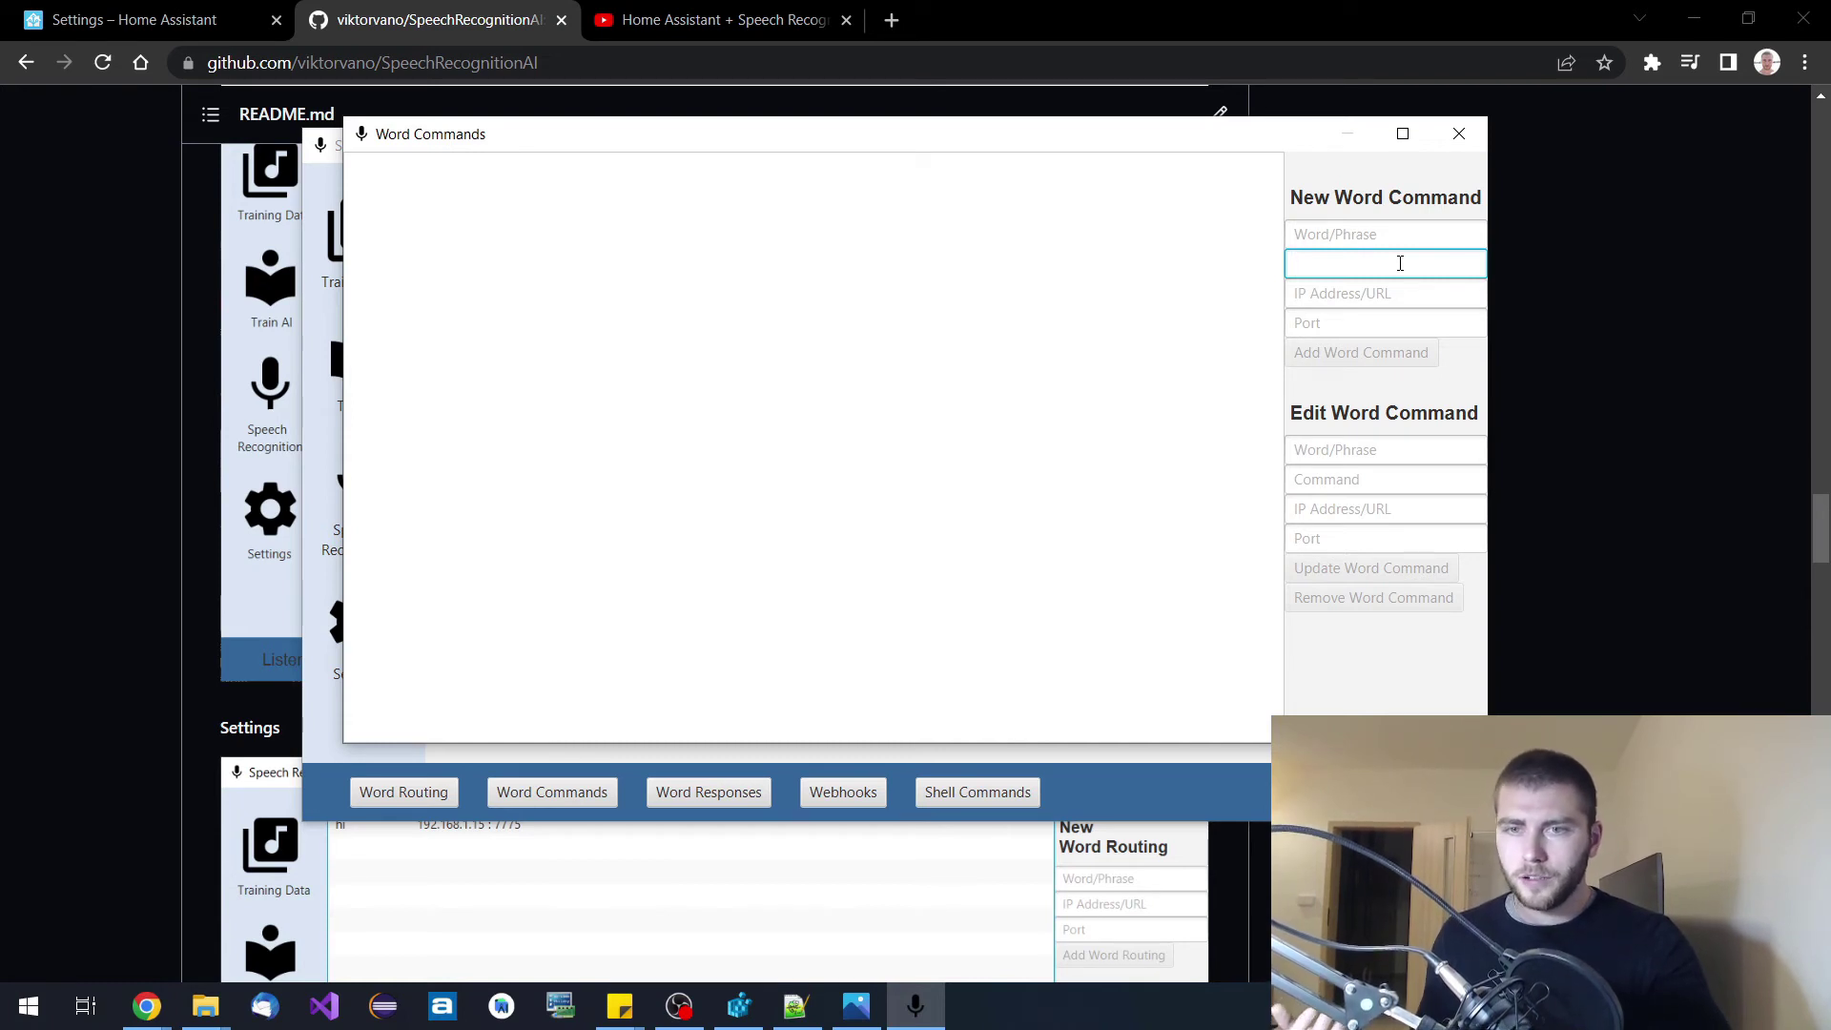
{"action": "left_click", "coordinate": [1439, 300]}
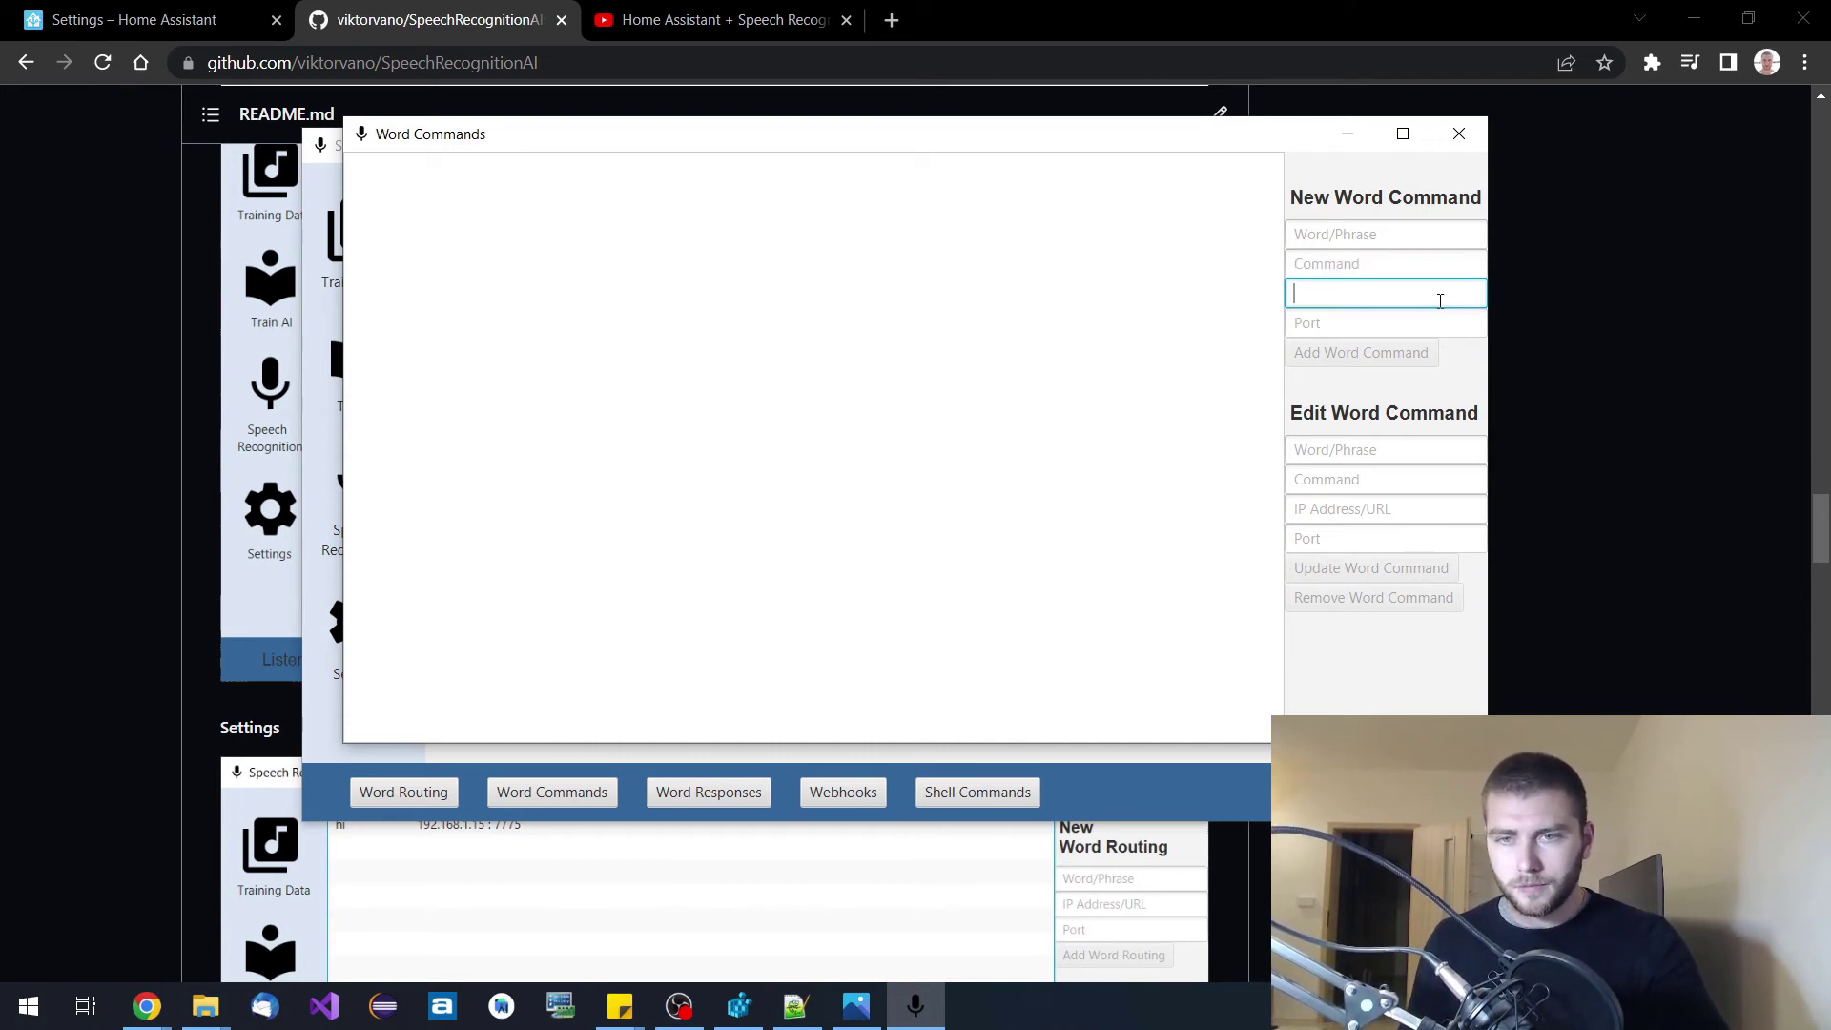
{"action": "left_click", "coordinate": [1419, 317]}
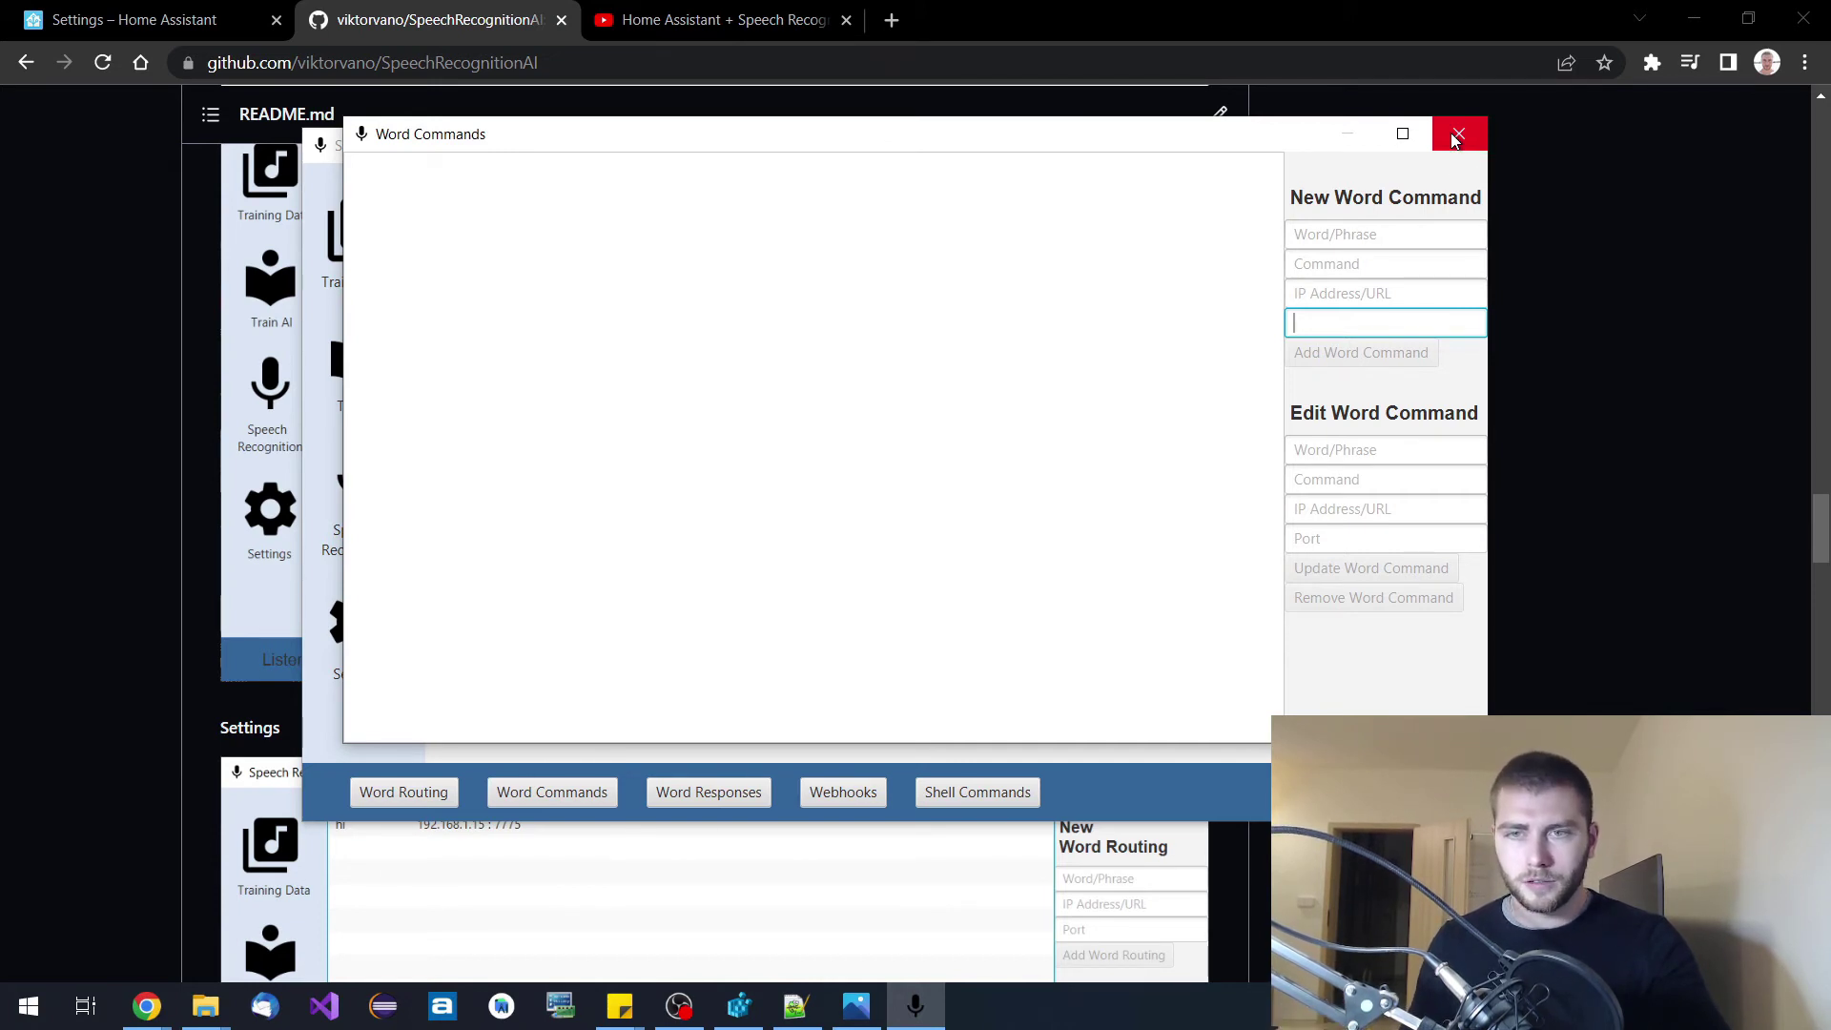
{"action": "left_click", "coordinate": [1456, 138]}
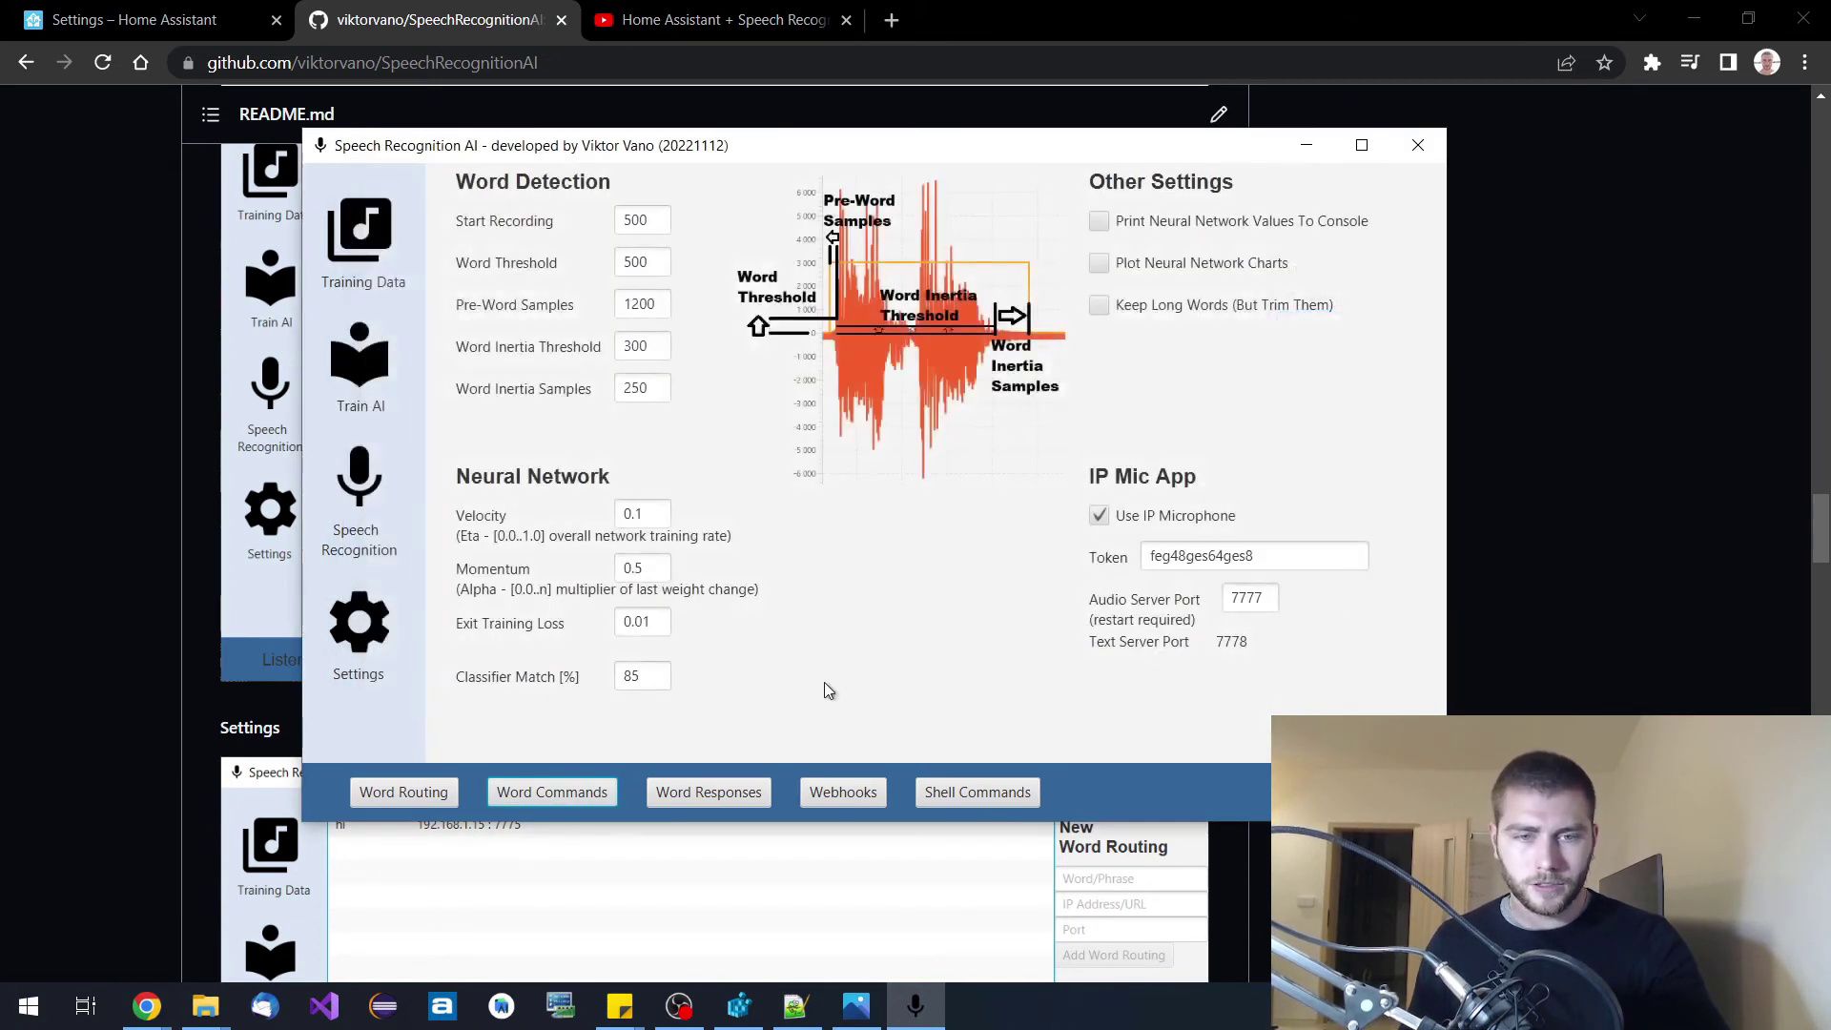
Add the word response 'Hello' → 'Hi' in the Word Responses window.
{"action": "left_click", "coordinate": [719, 791]}
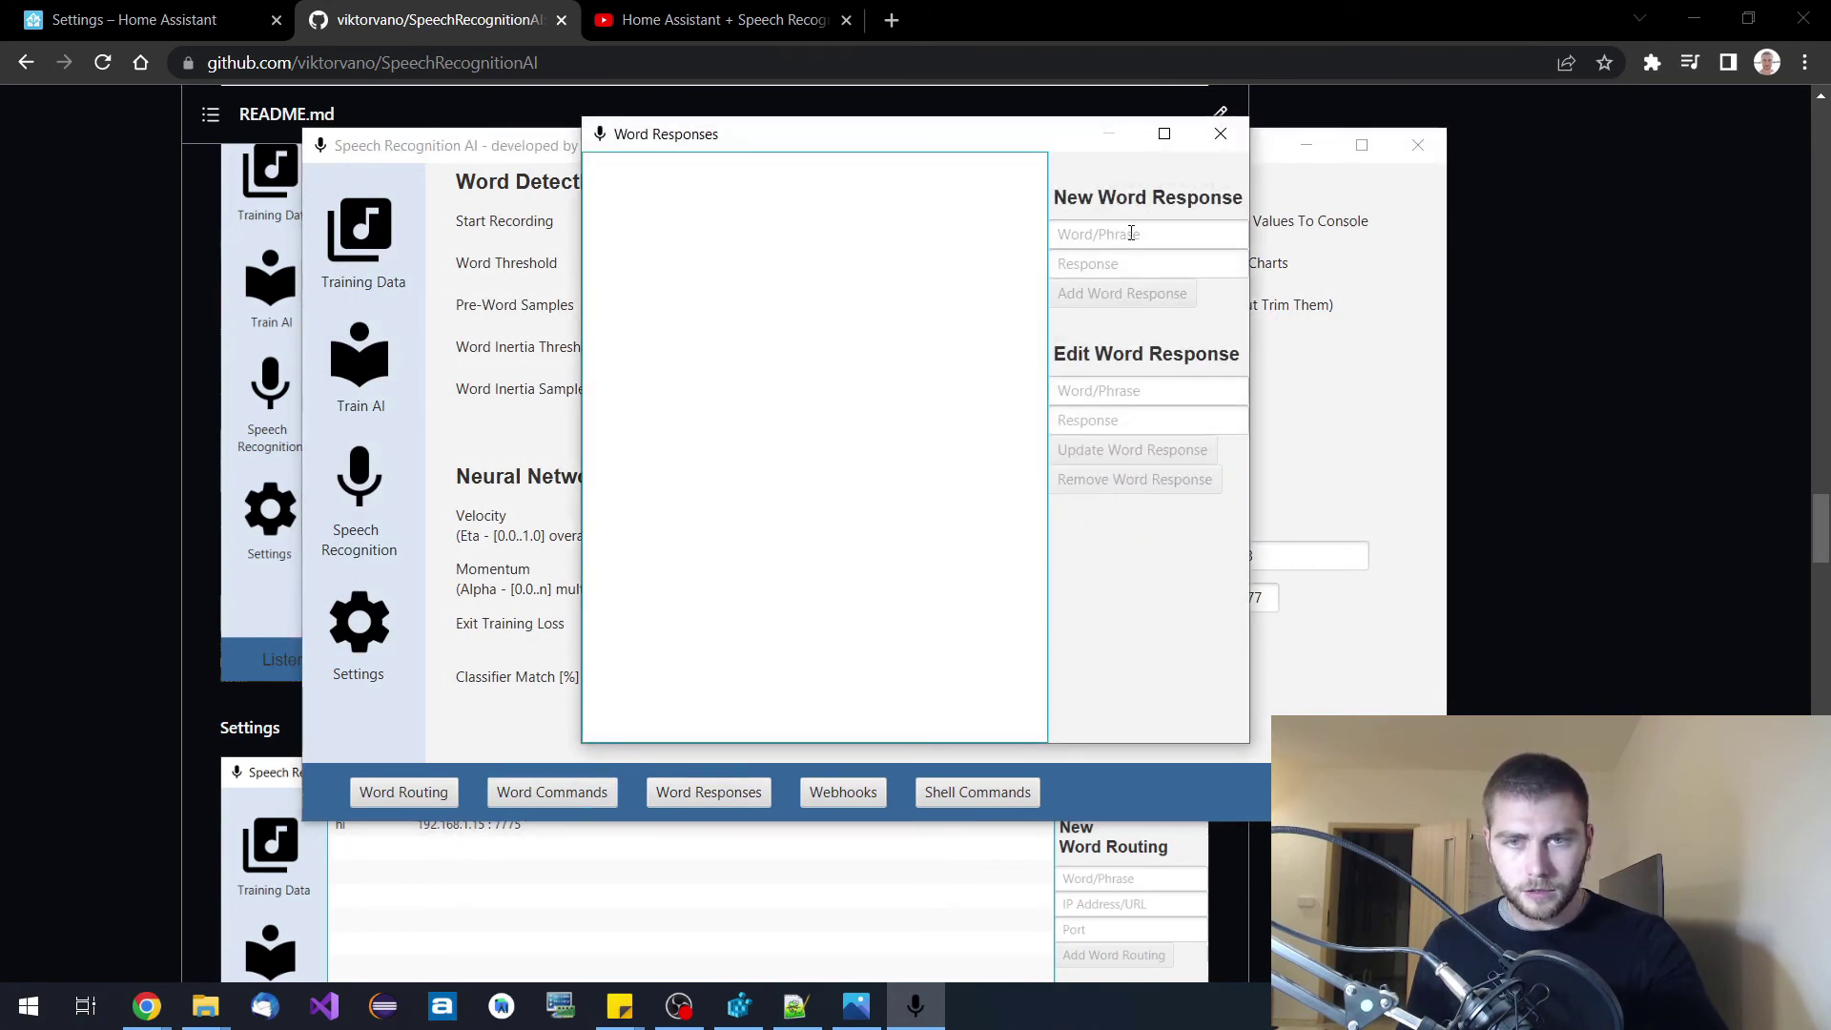
{"action": "left_click", "coordinate": [1131, 234]}
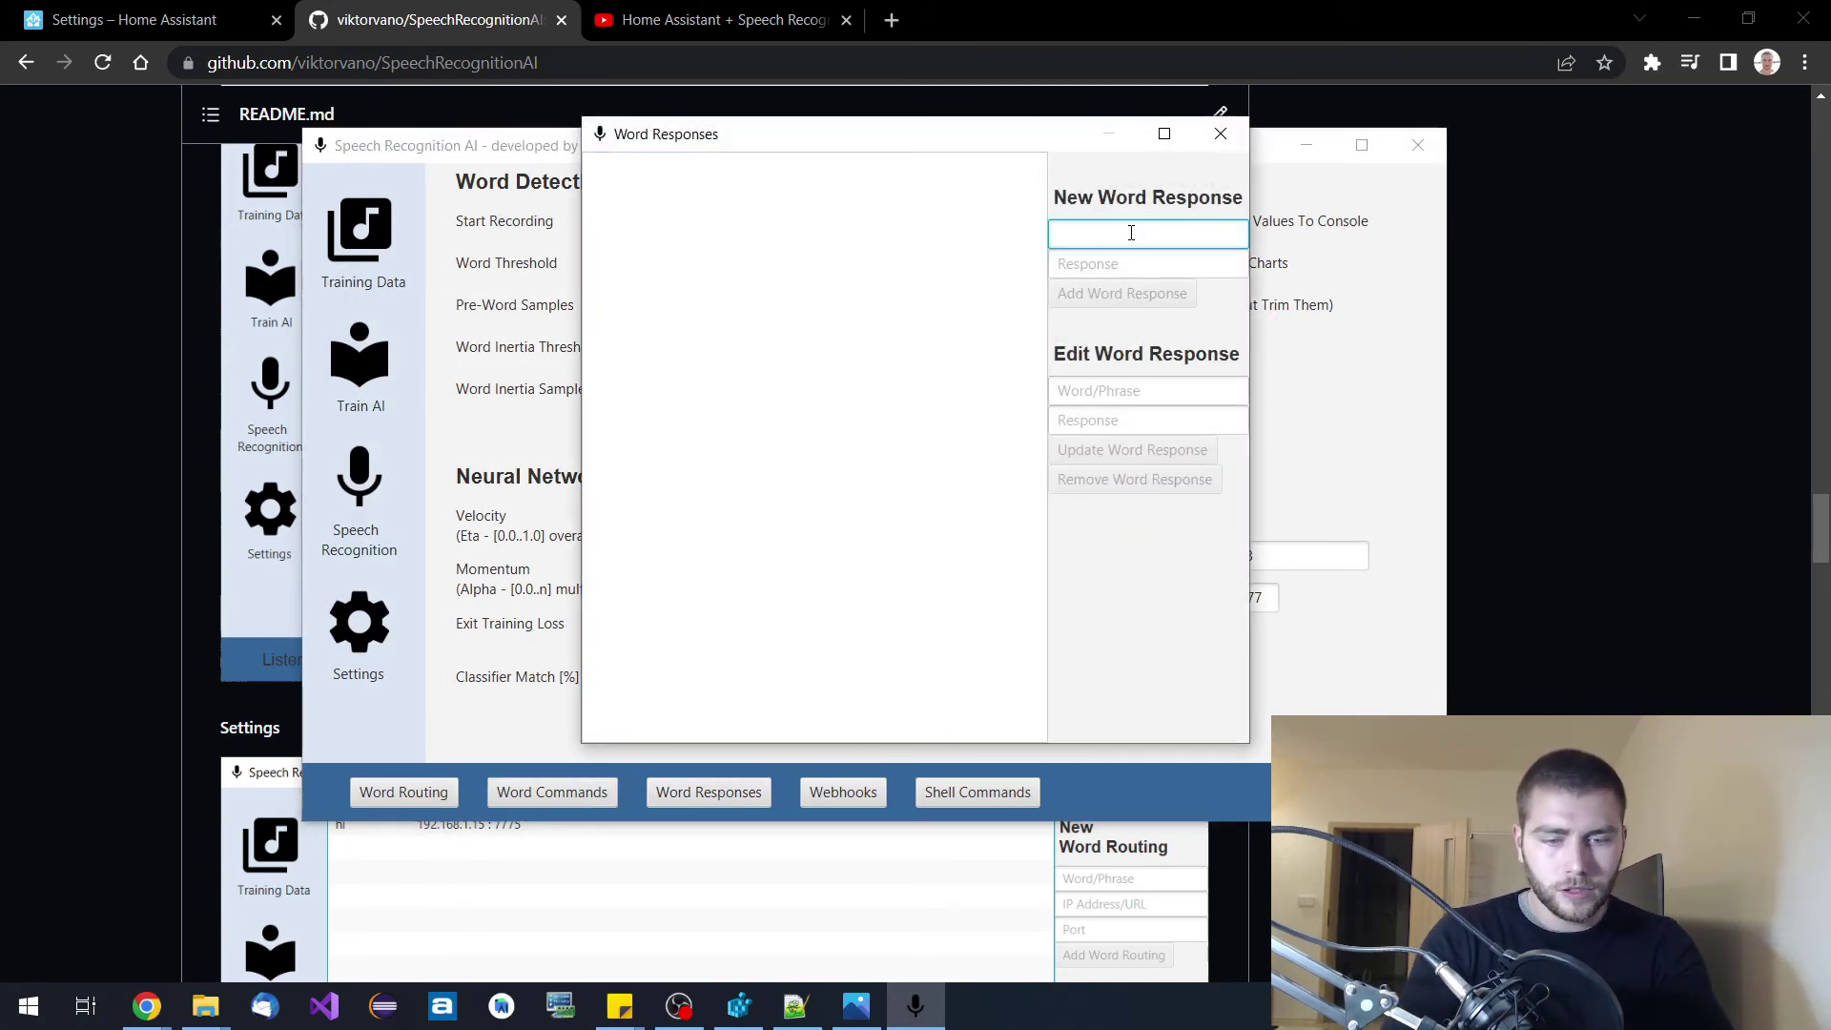
{"action": "type", "text": "Hello"}
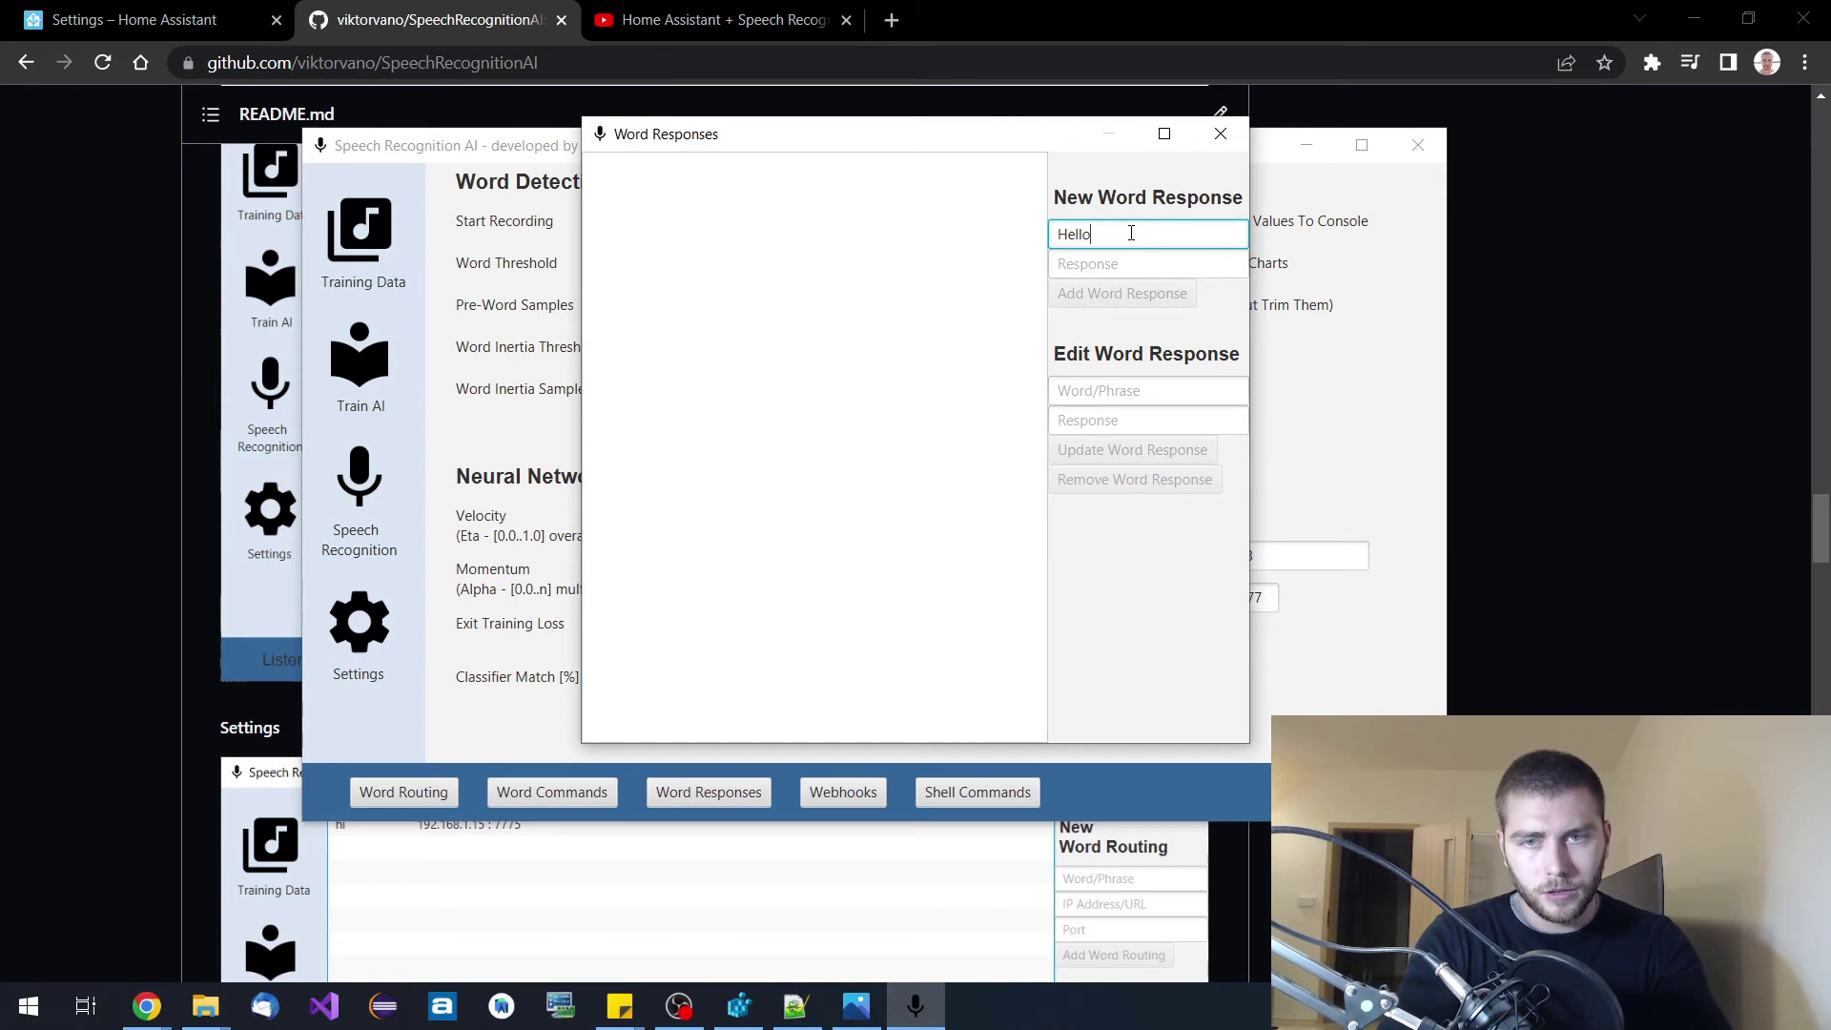
{"action": "left_click", "coordinate": [1141, 265]}
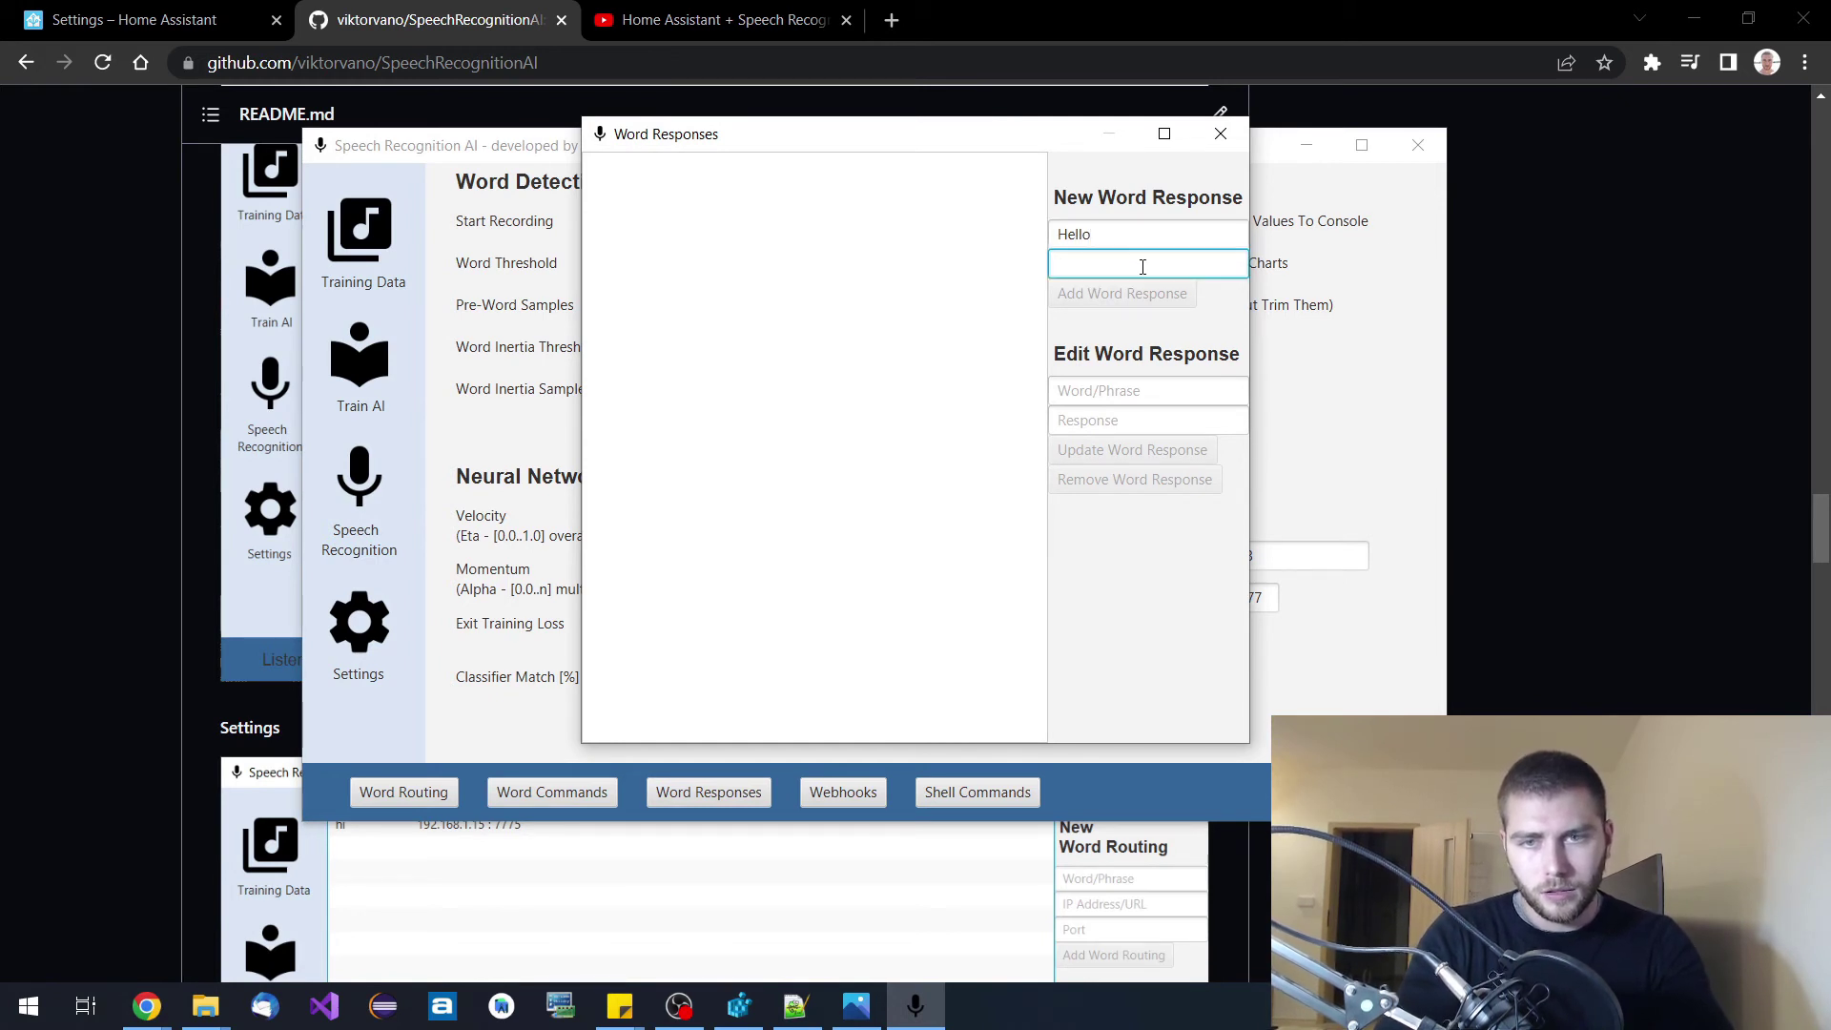
{"action": "type", "text": "Hi"}
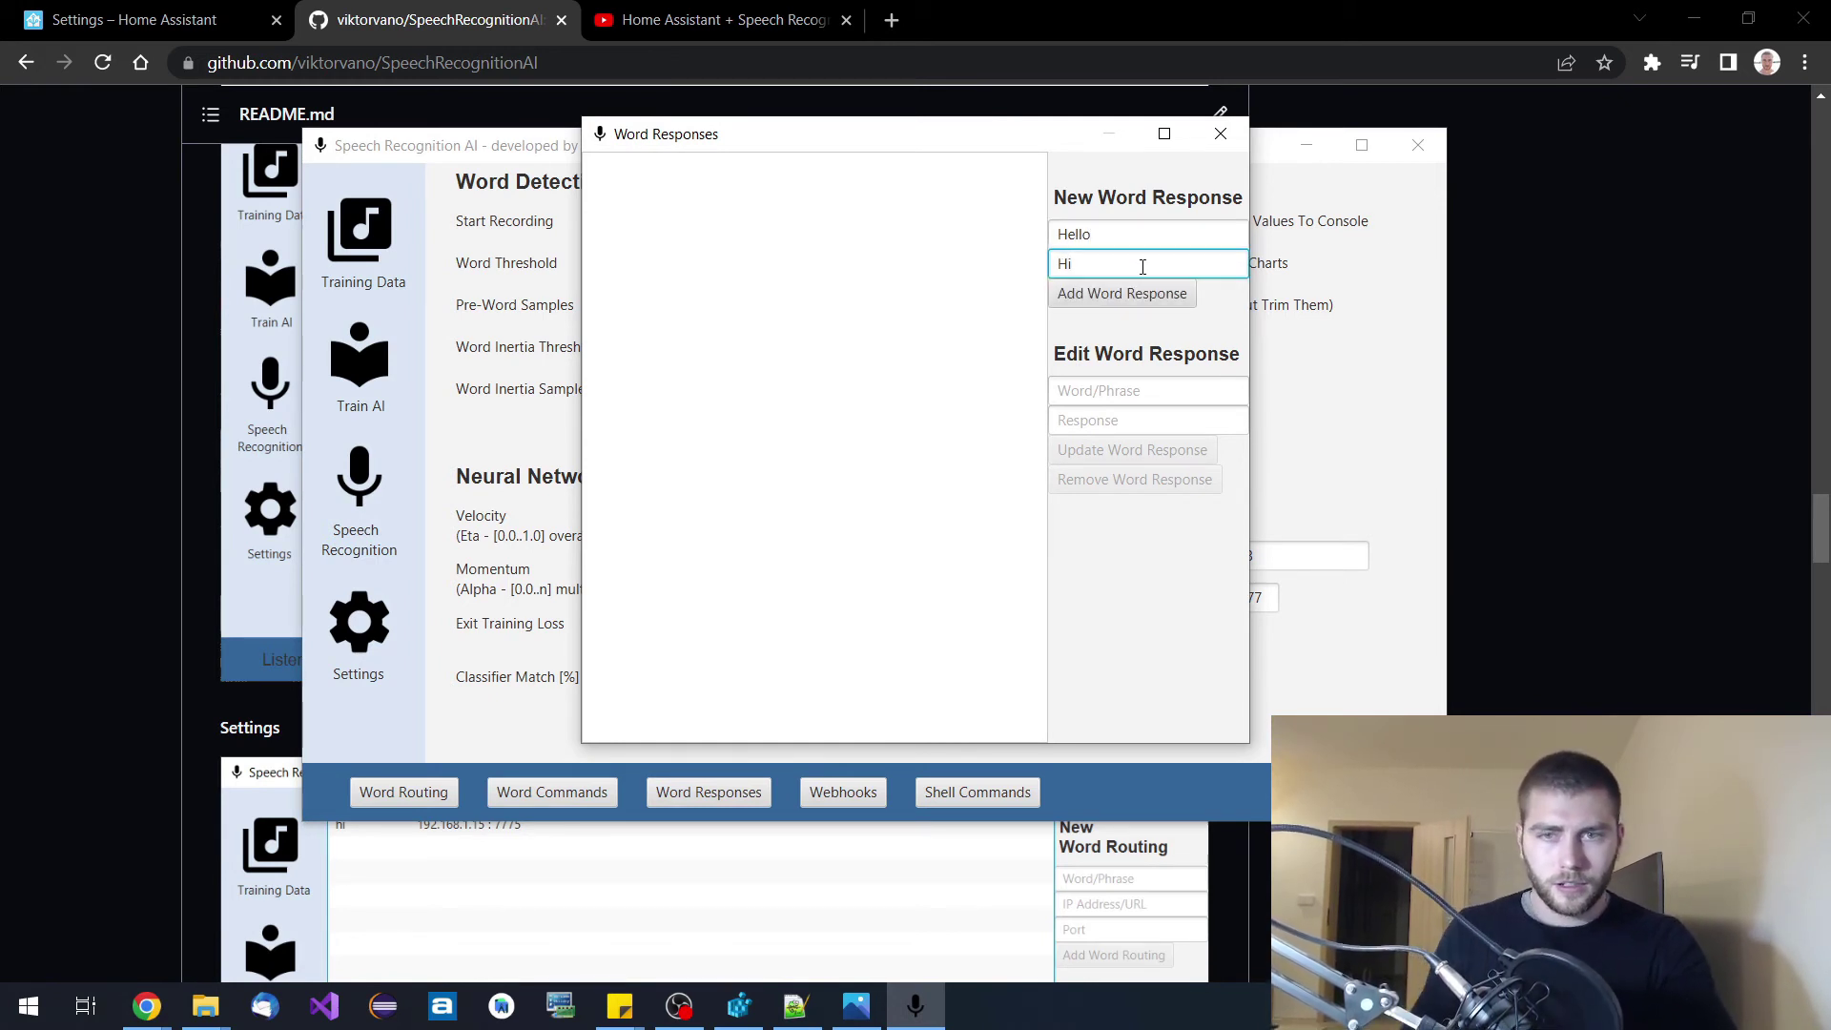
{"action": "left_click", "coordinate": [1109, 294]}
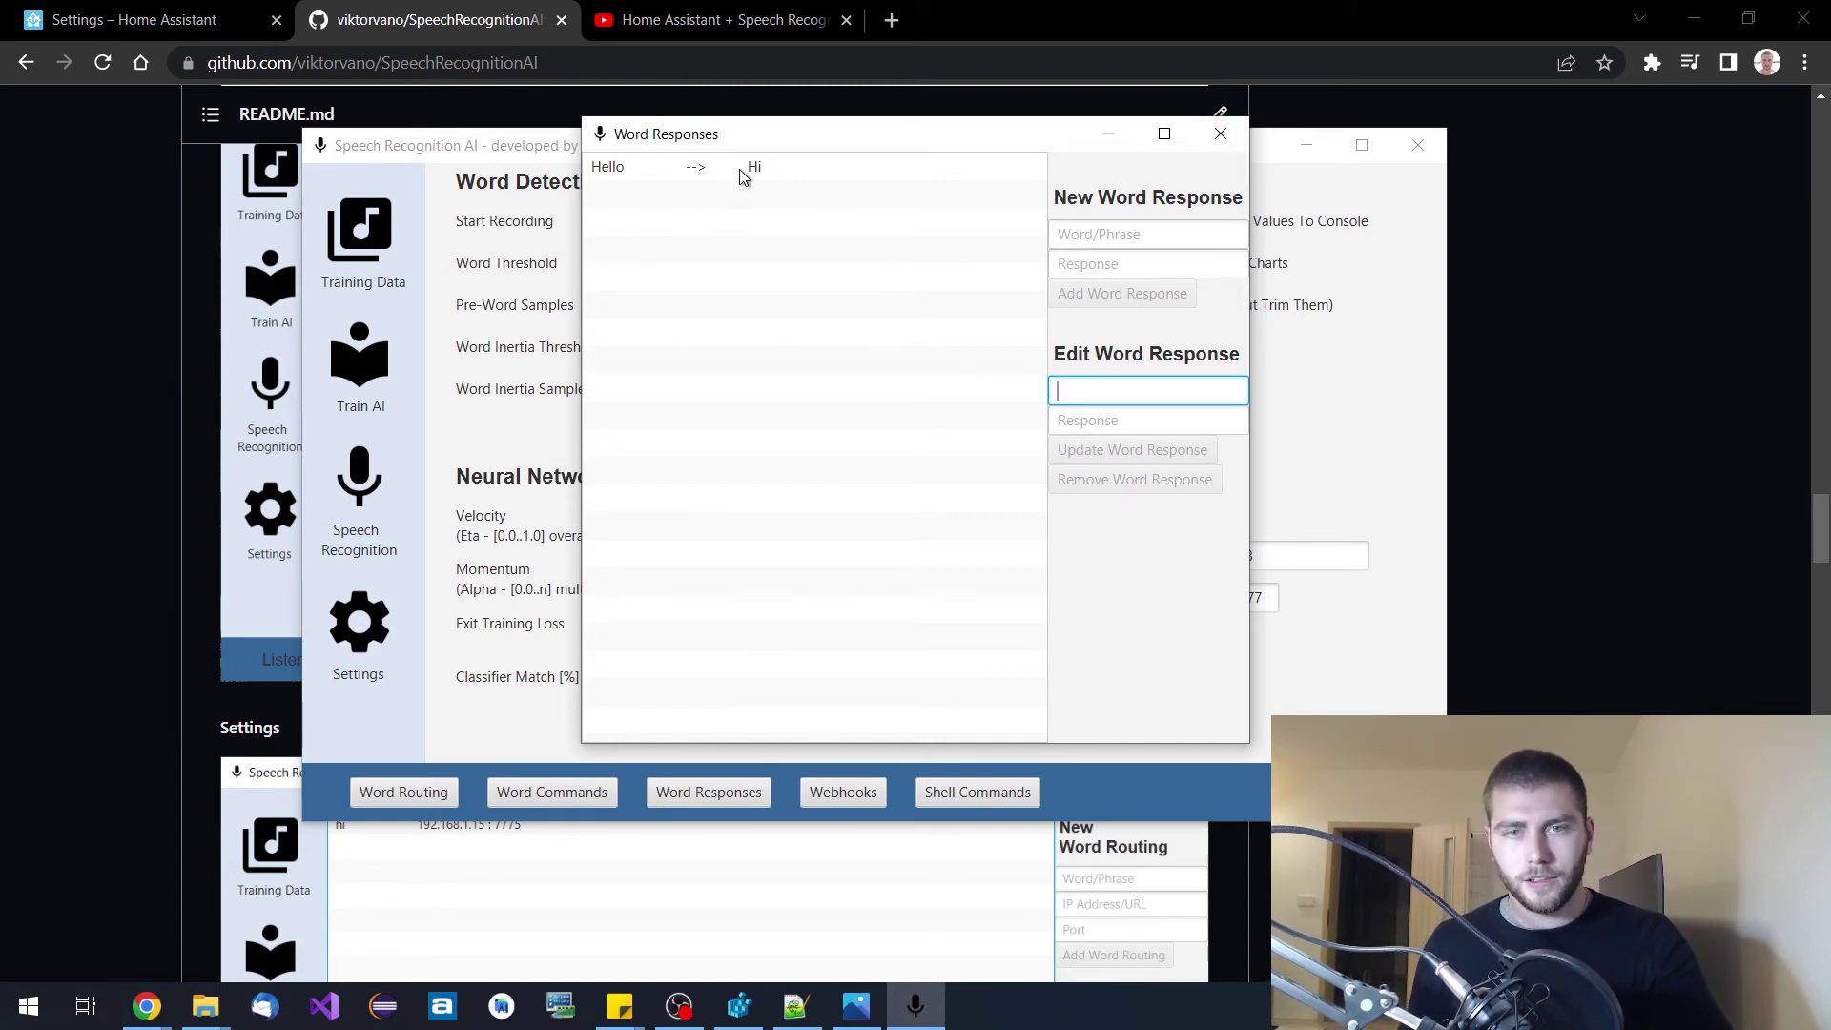
Close Word Responses, open Webhooks, and enter 'turn off lights' as the new webhook phrase.
{"action": "left_click", "coordinate": [1220, 134]}
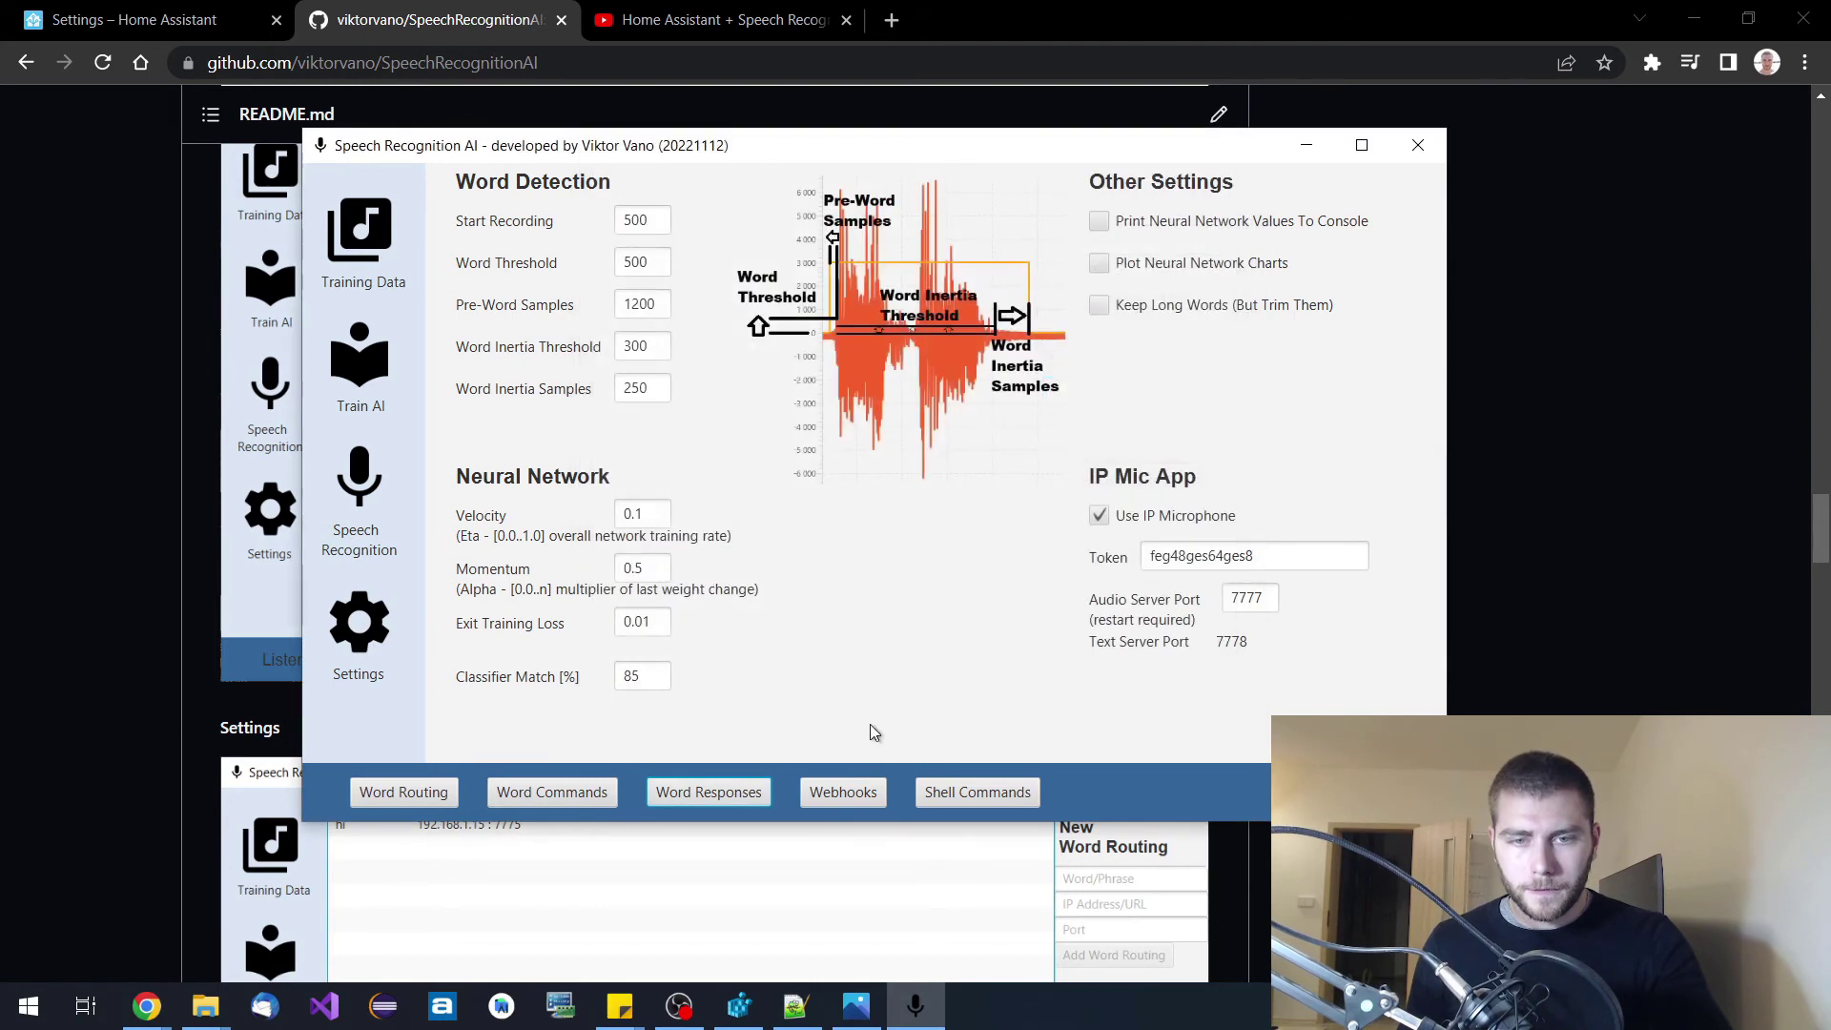
{"action": "left_click", "coordinate": [873, 792]}
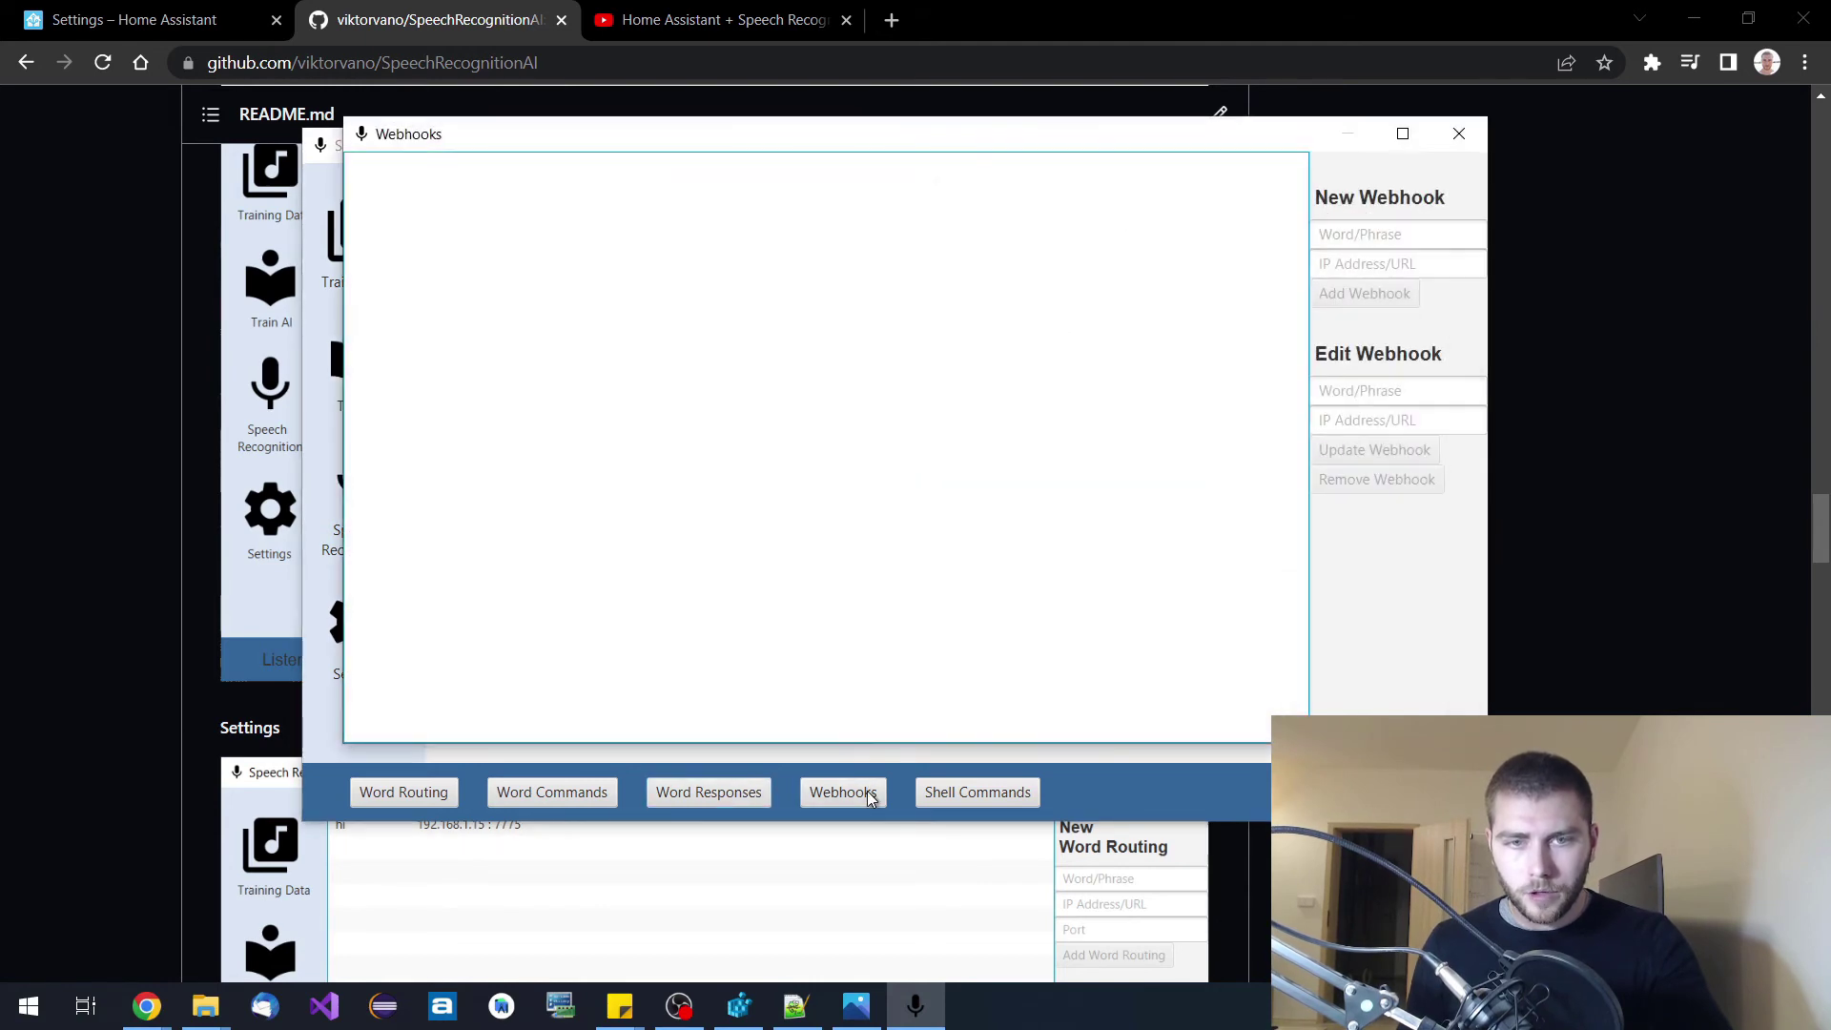
{"action": "left_click", "coordinate": [1346, 233]}
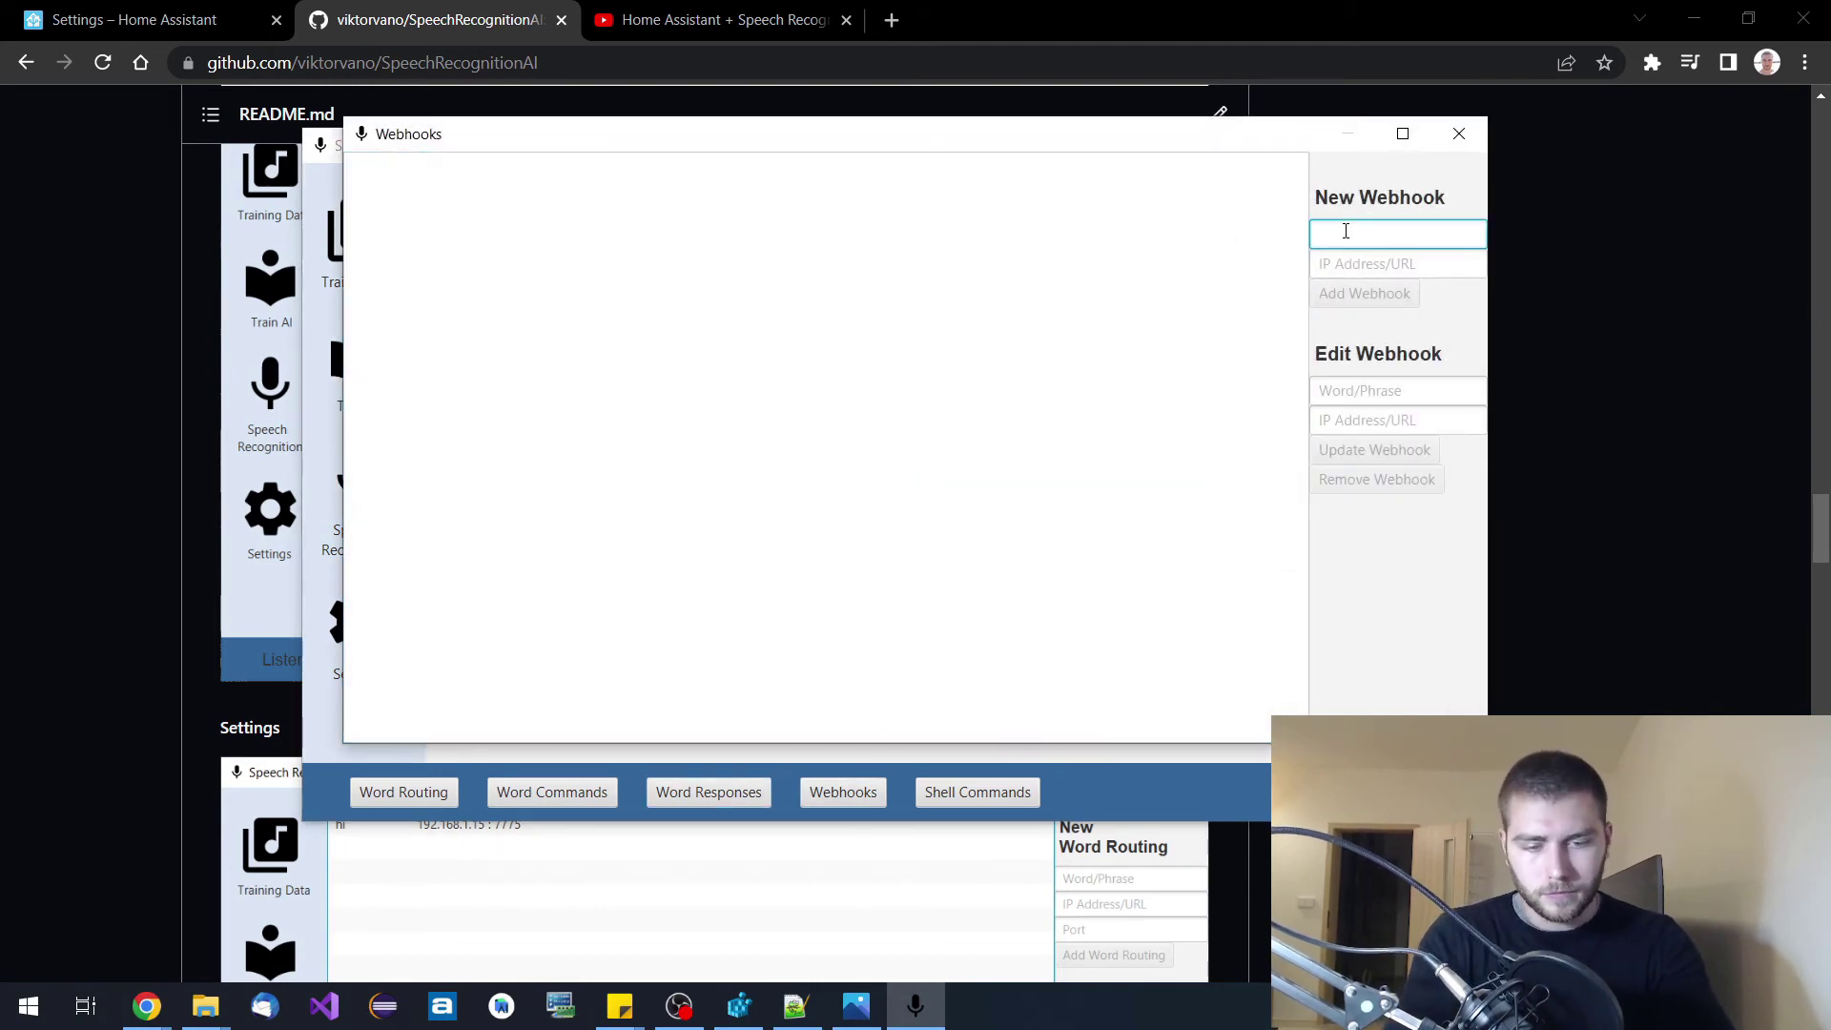
{"action": "type", "text": "turn"}
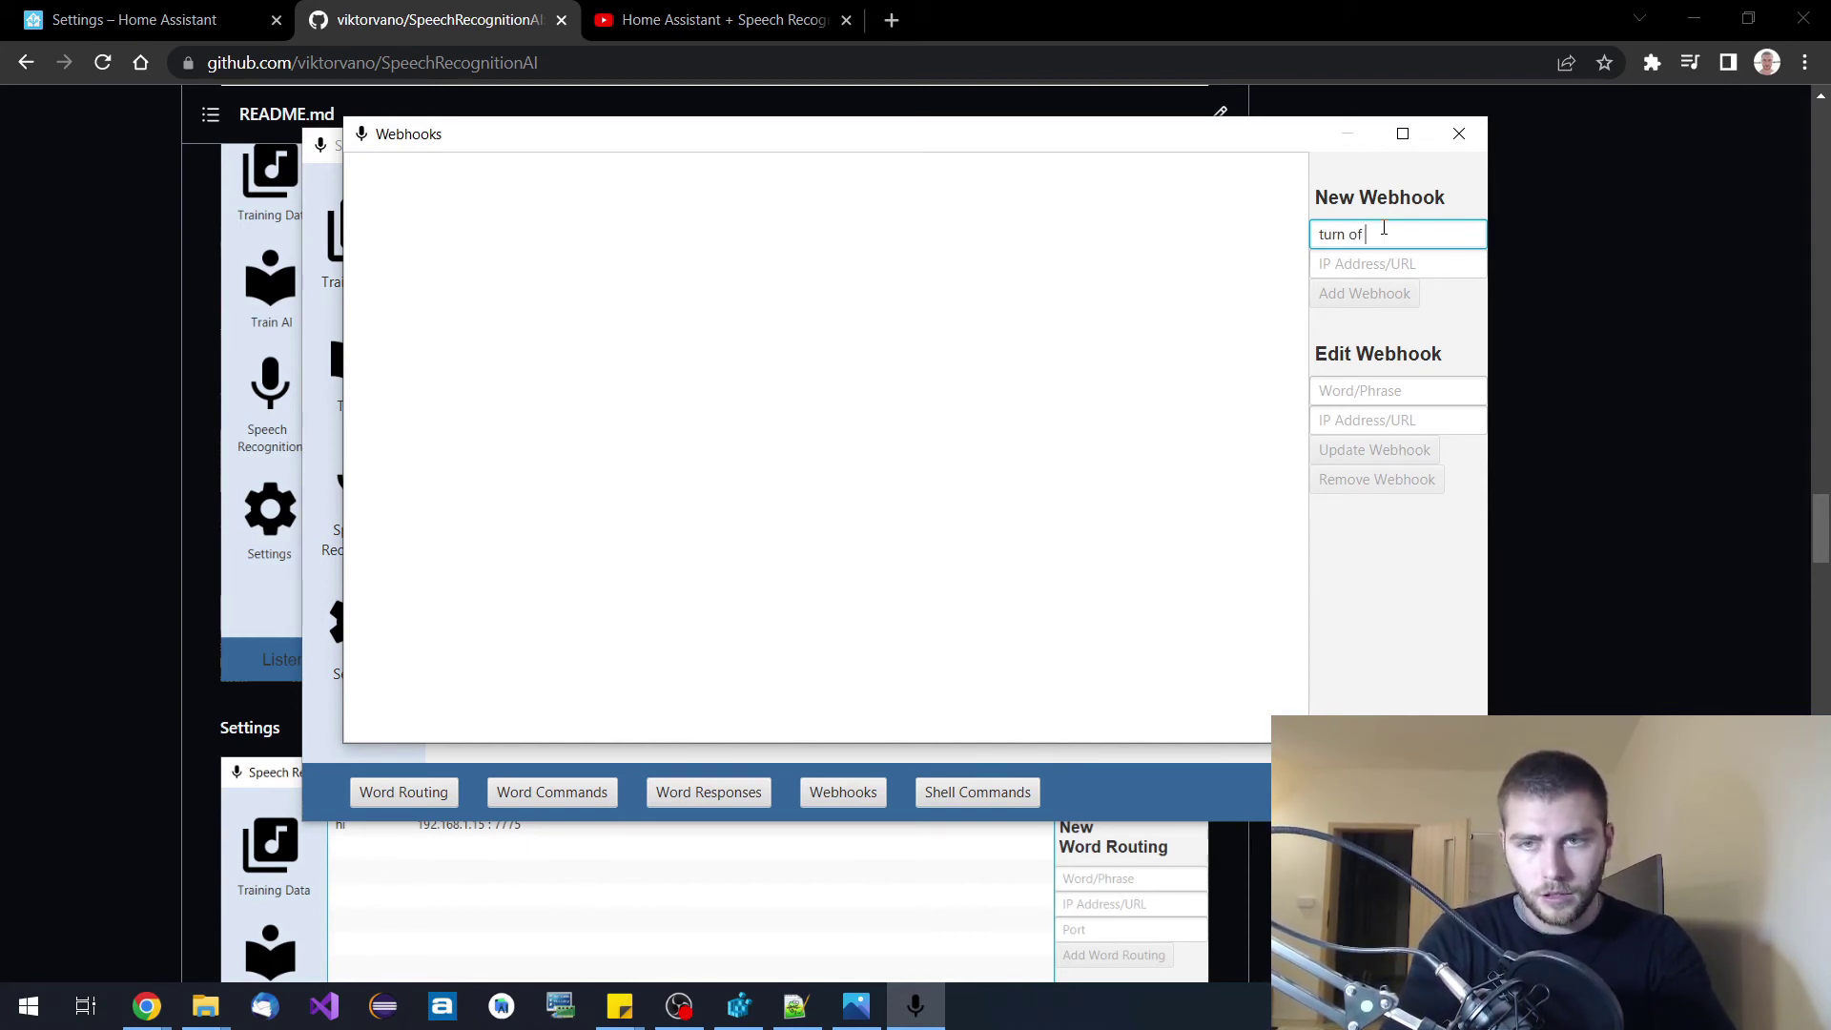
{"action": "type", "text": " off lights"}
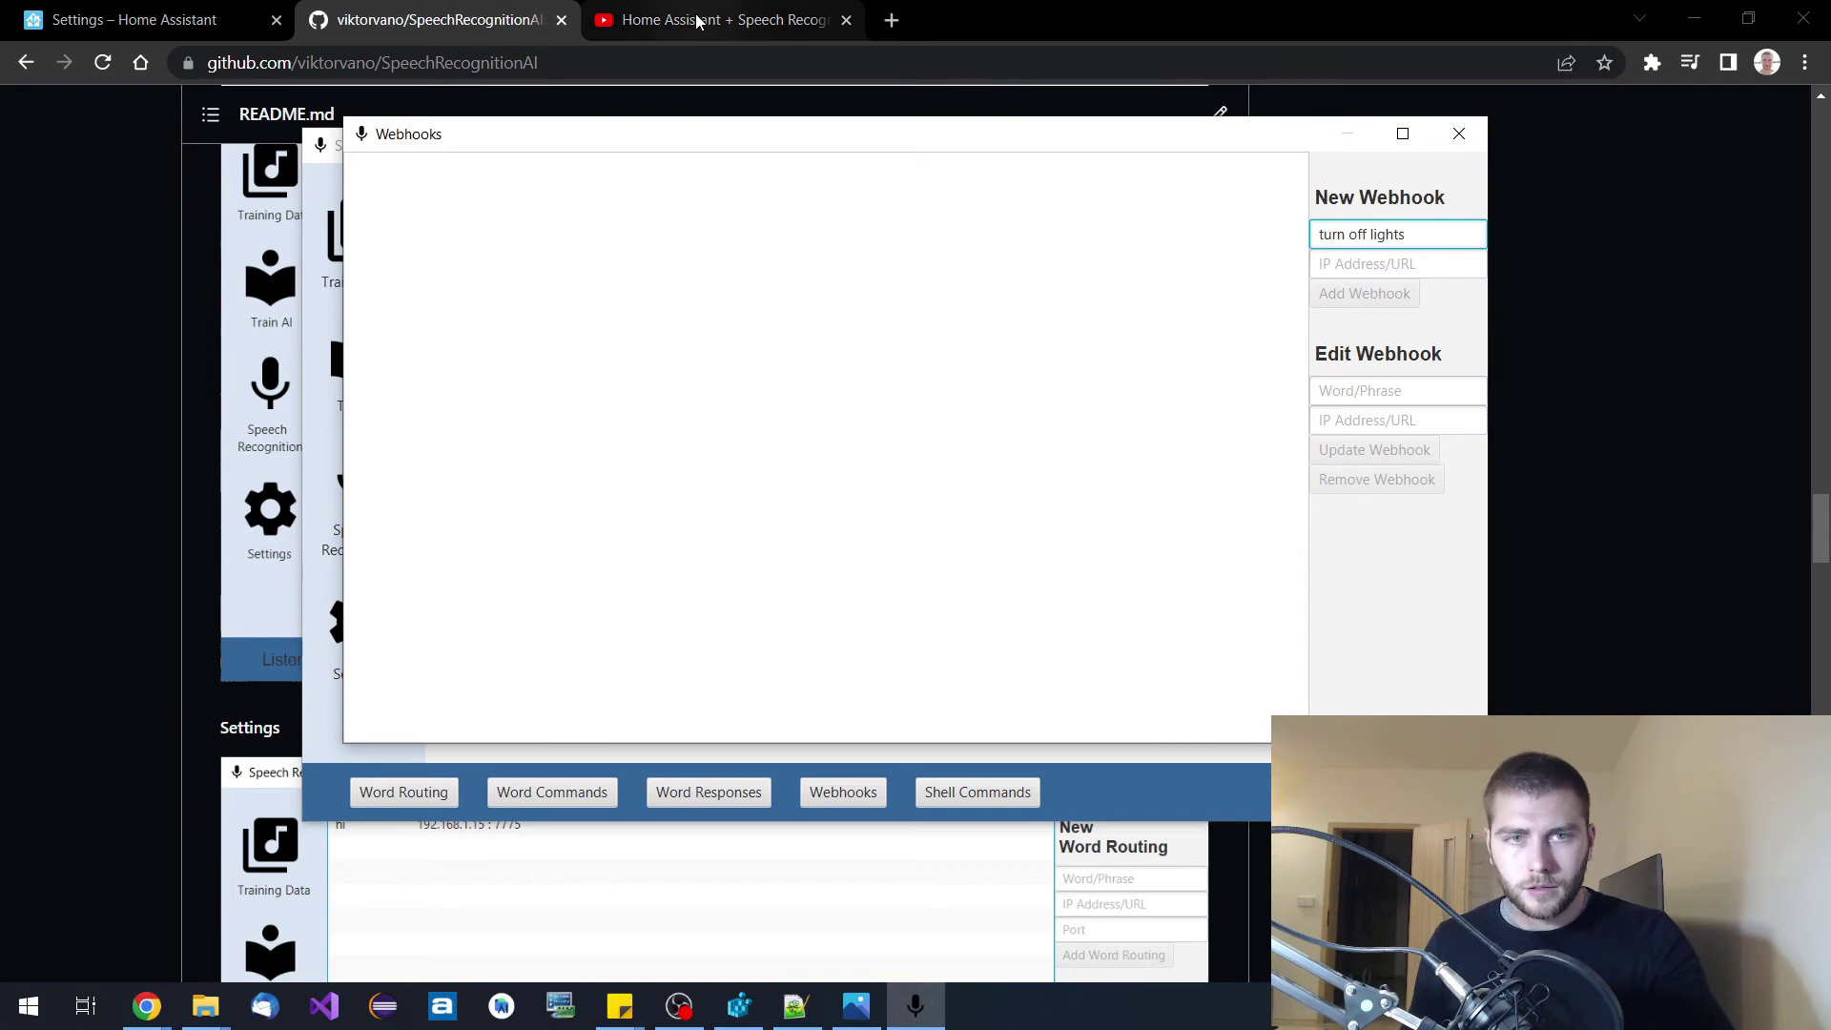
Copy the Home Assistant webhook URL from Notepad++ and minimize the editor.
{"action": "left_click", "coordinate": [797, 1009]}
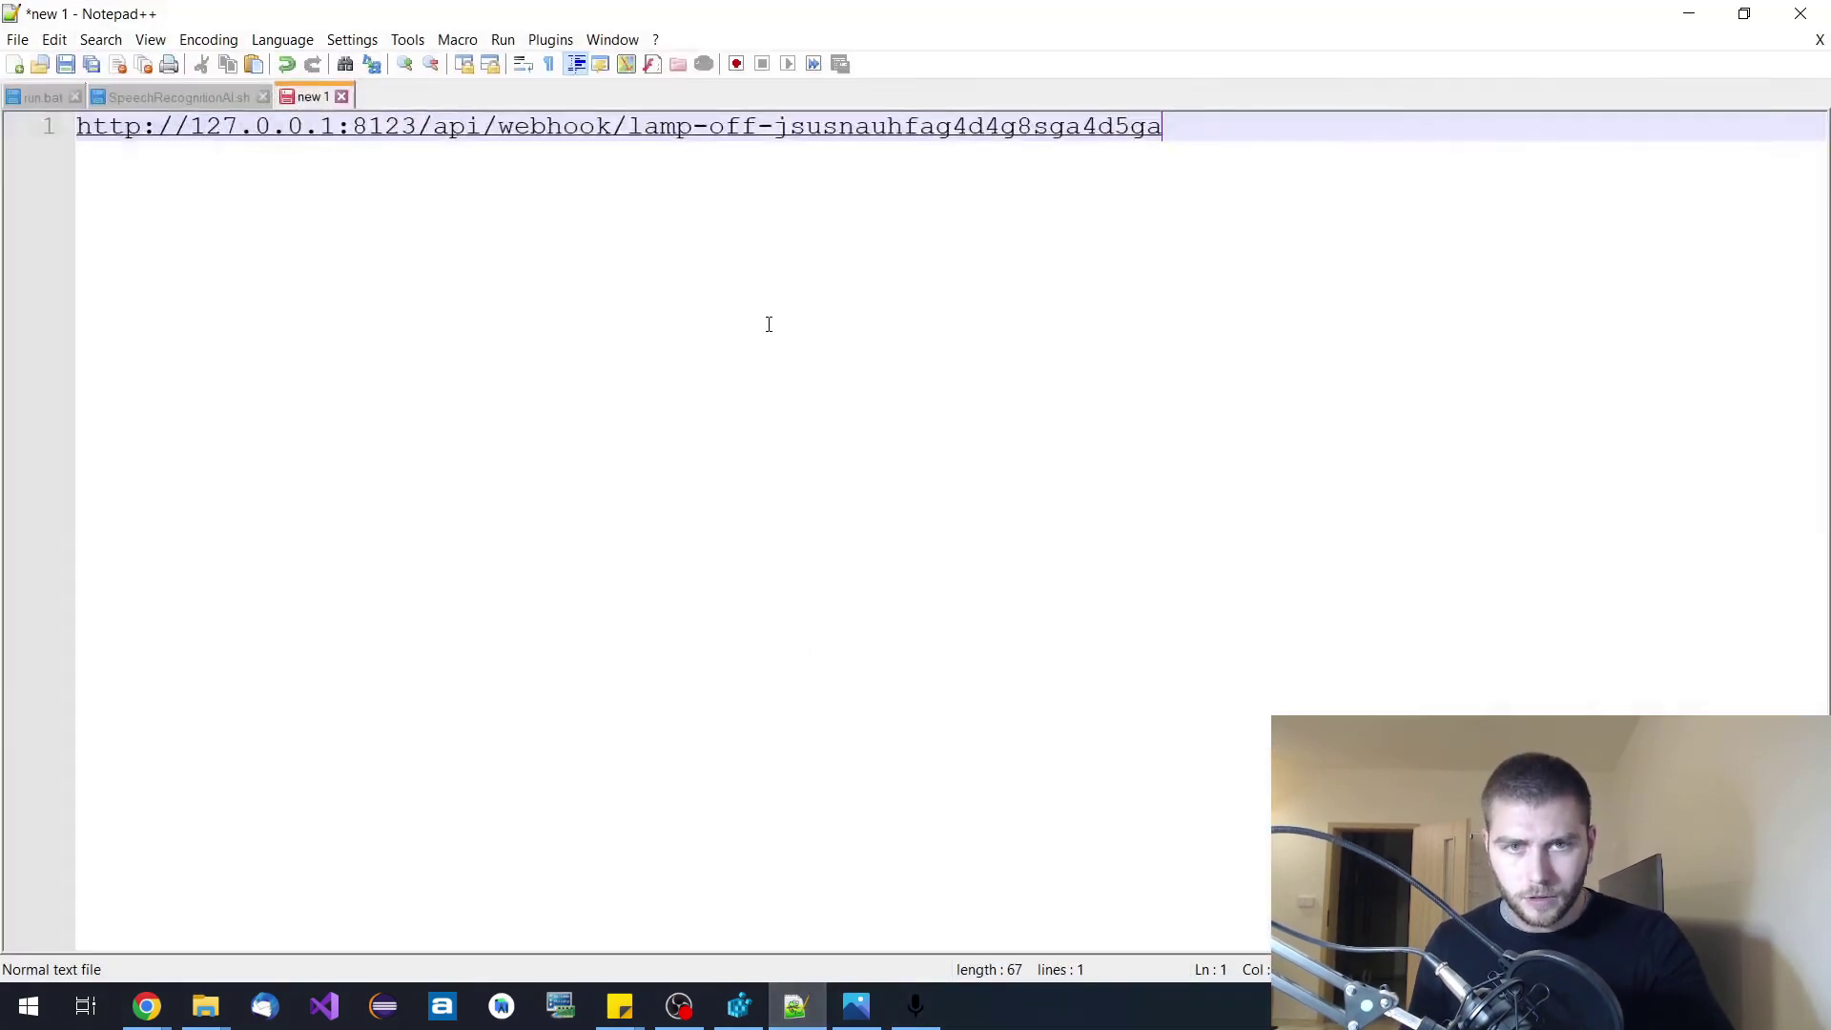
{"action": "key", "text": "ctrl+a"}
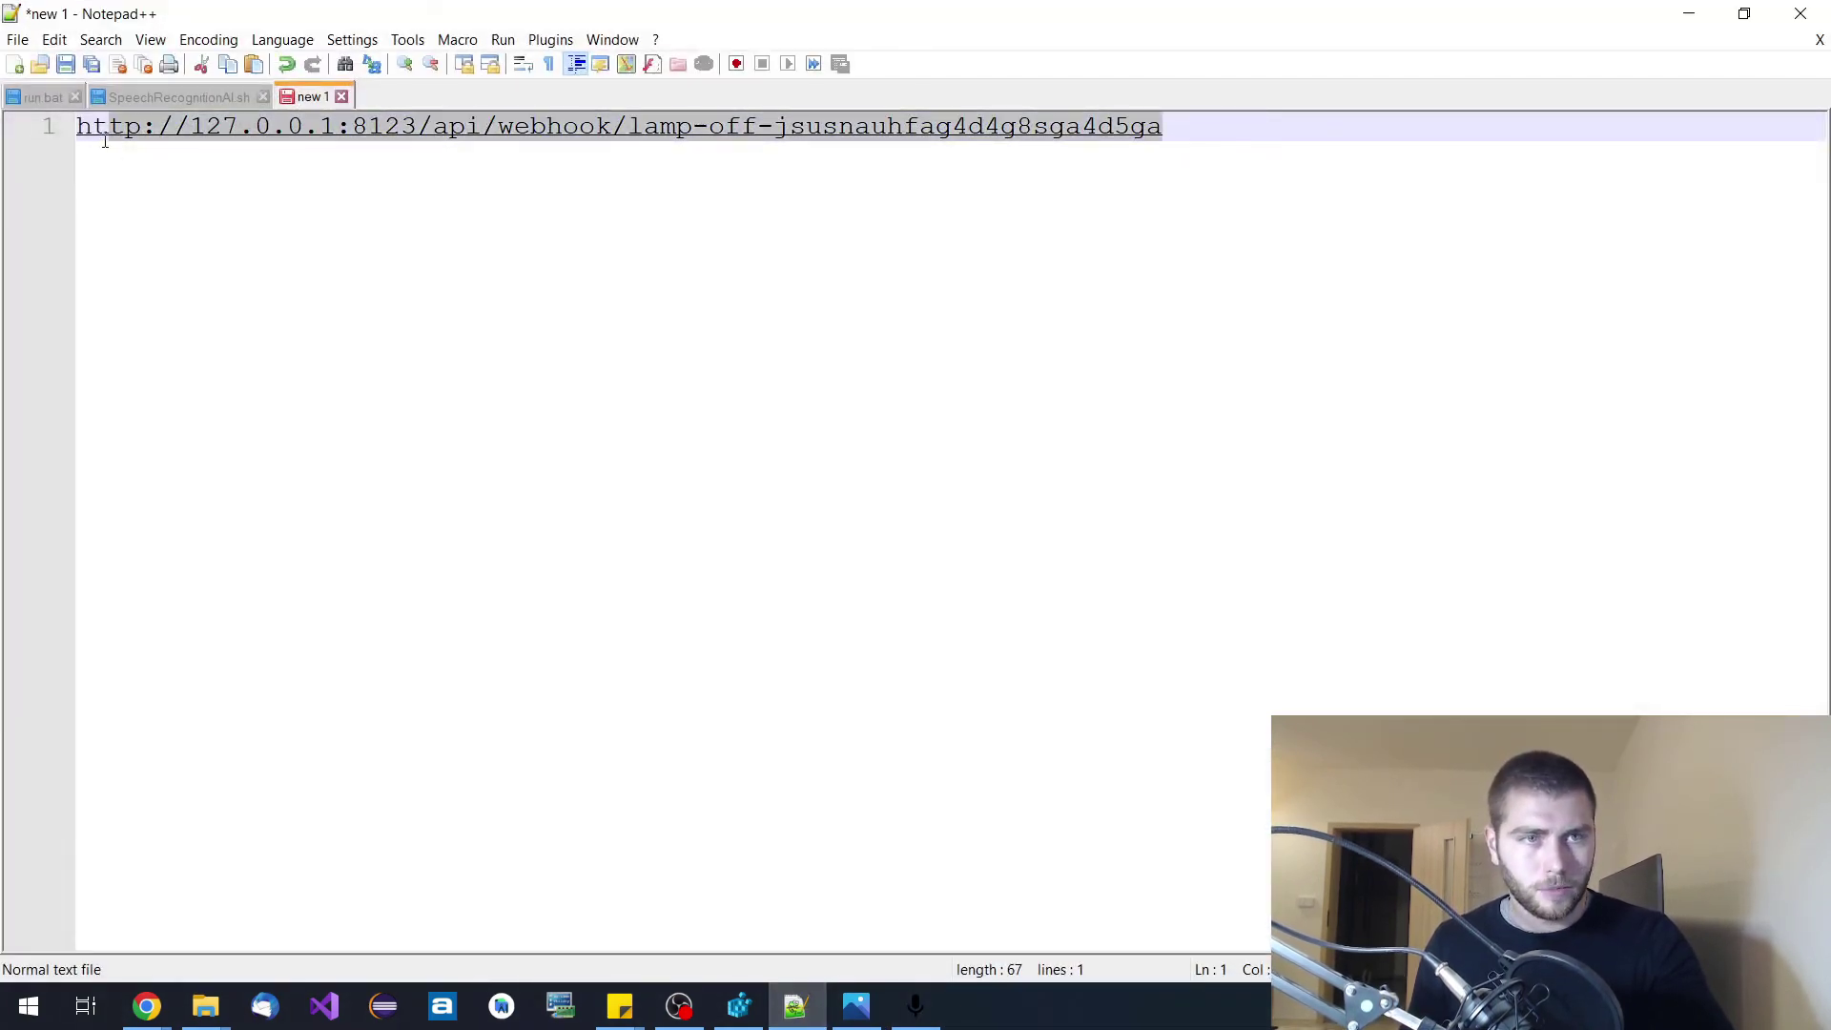
{"action": "left_click", "coordinate": [742, 265]}
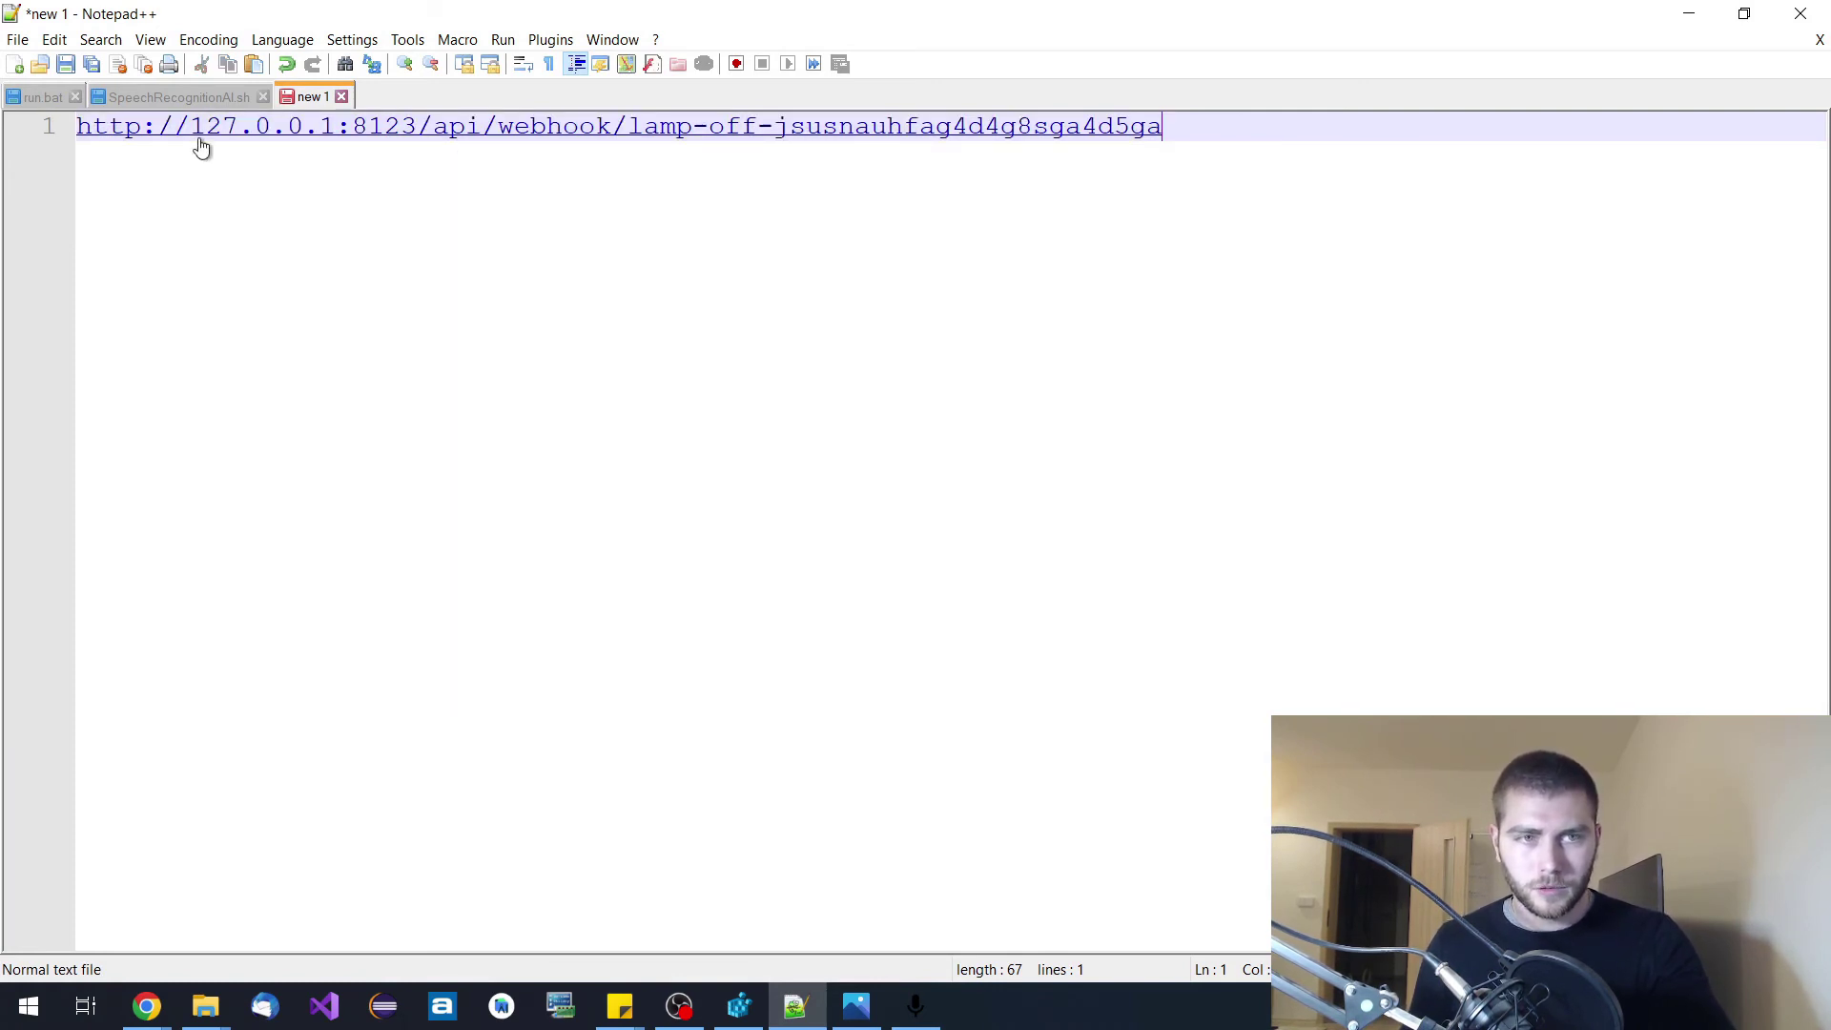
{"action": "left_click", "coordinate": [1686, 14]}
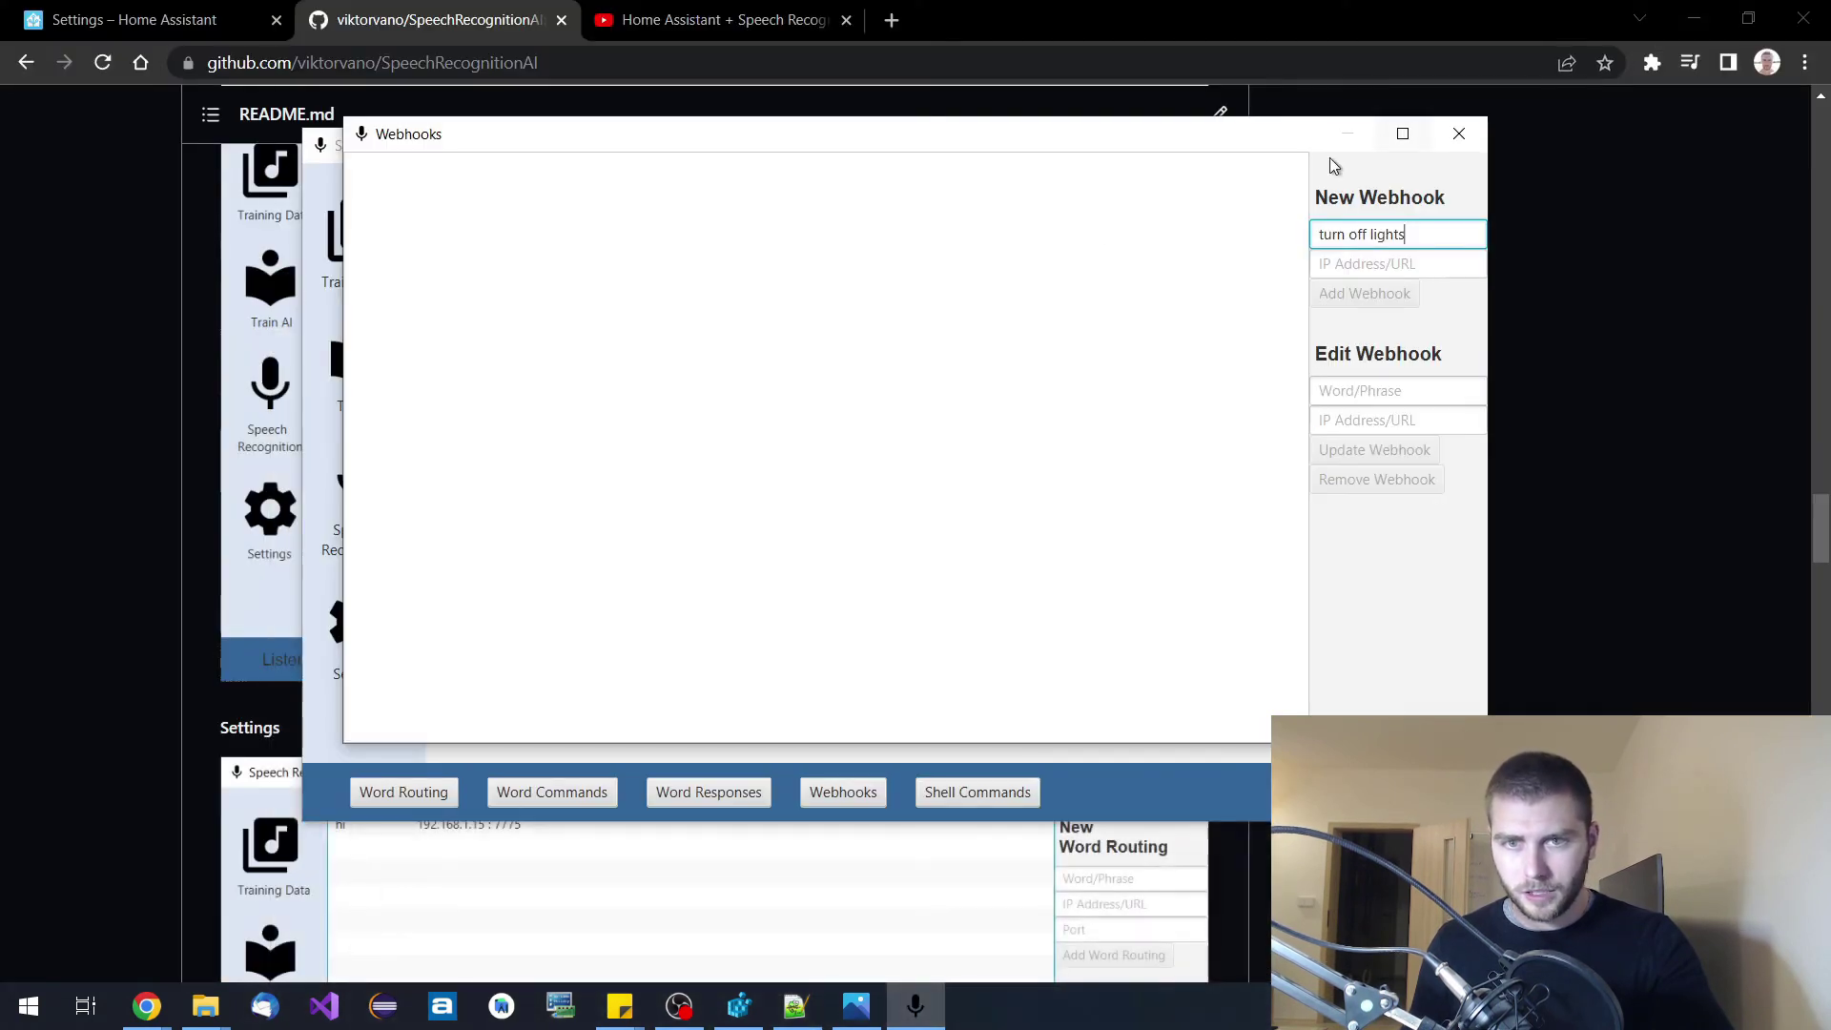
Paste the Home Assistant webhook URL, add the 'turn off lights' webhook, and select its list entry.
{"action": "left_click", "coordinate": [1397, 267]}
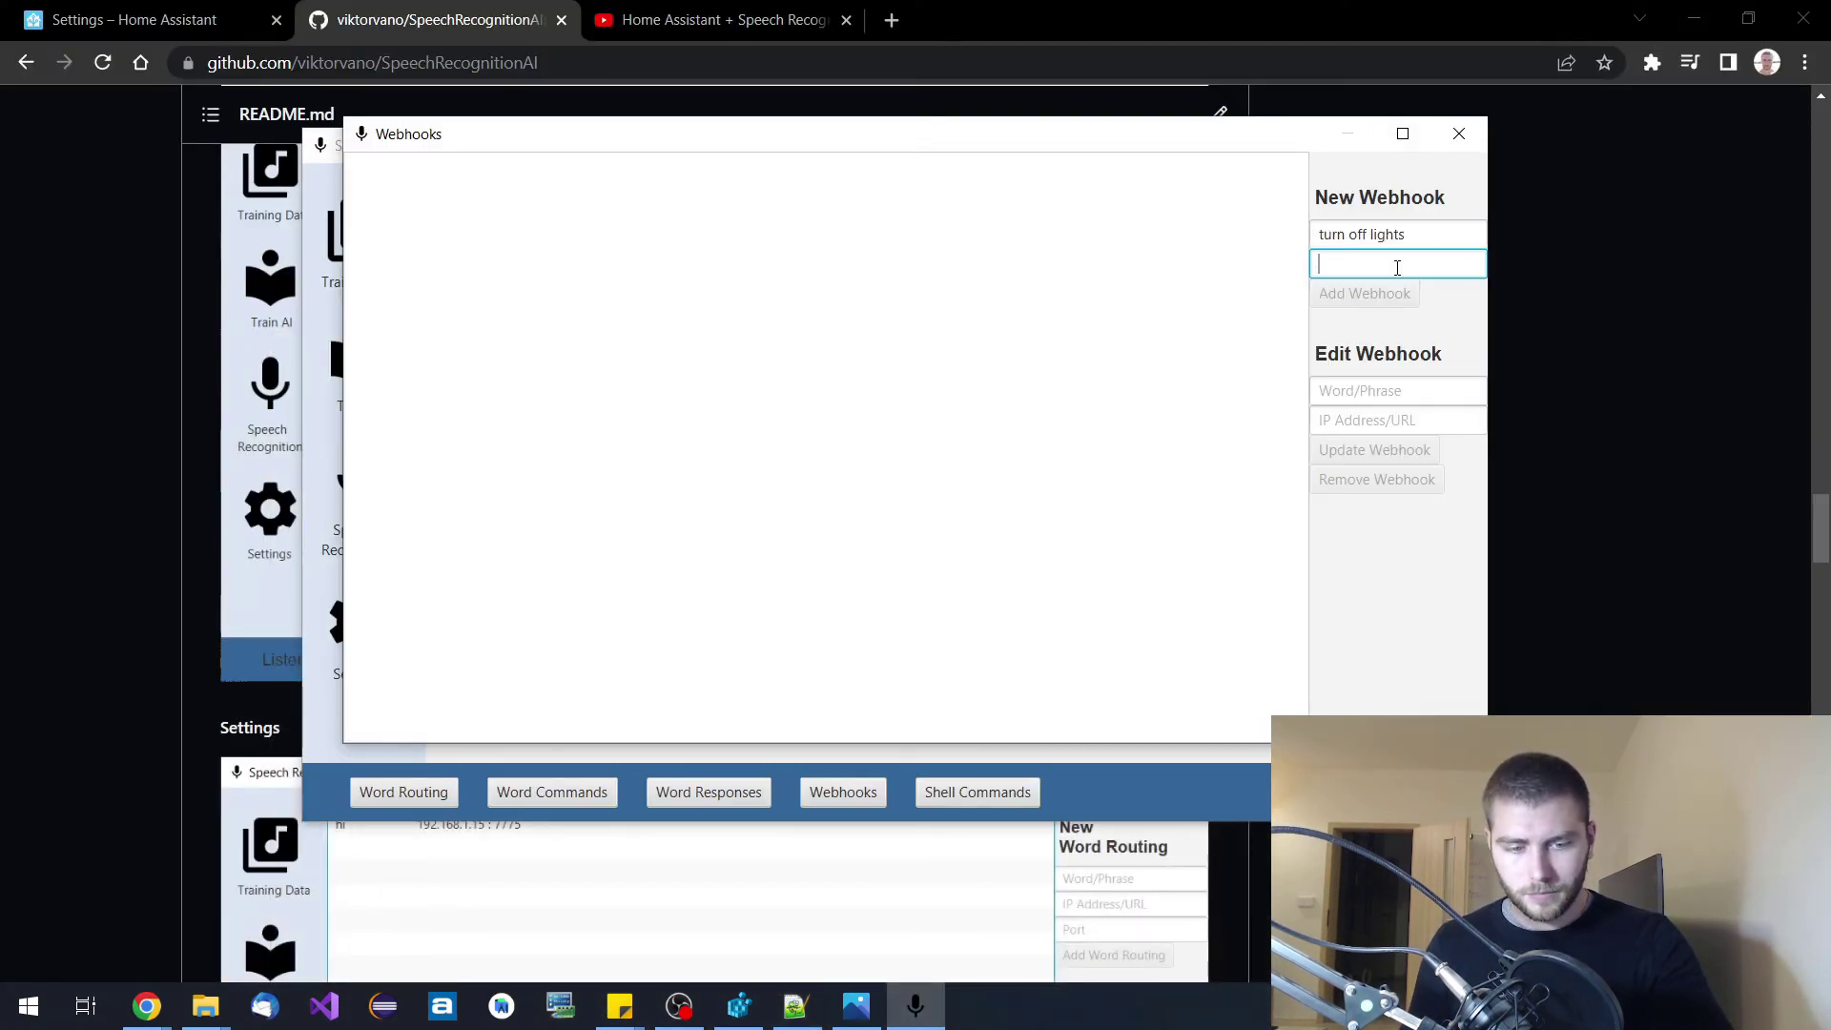
{"action": "key", "text": "ctrl+v"}
{"action": "left_click", "coordinate": [1376, 295]}
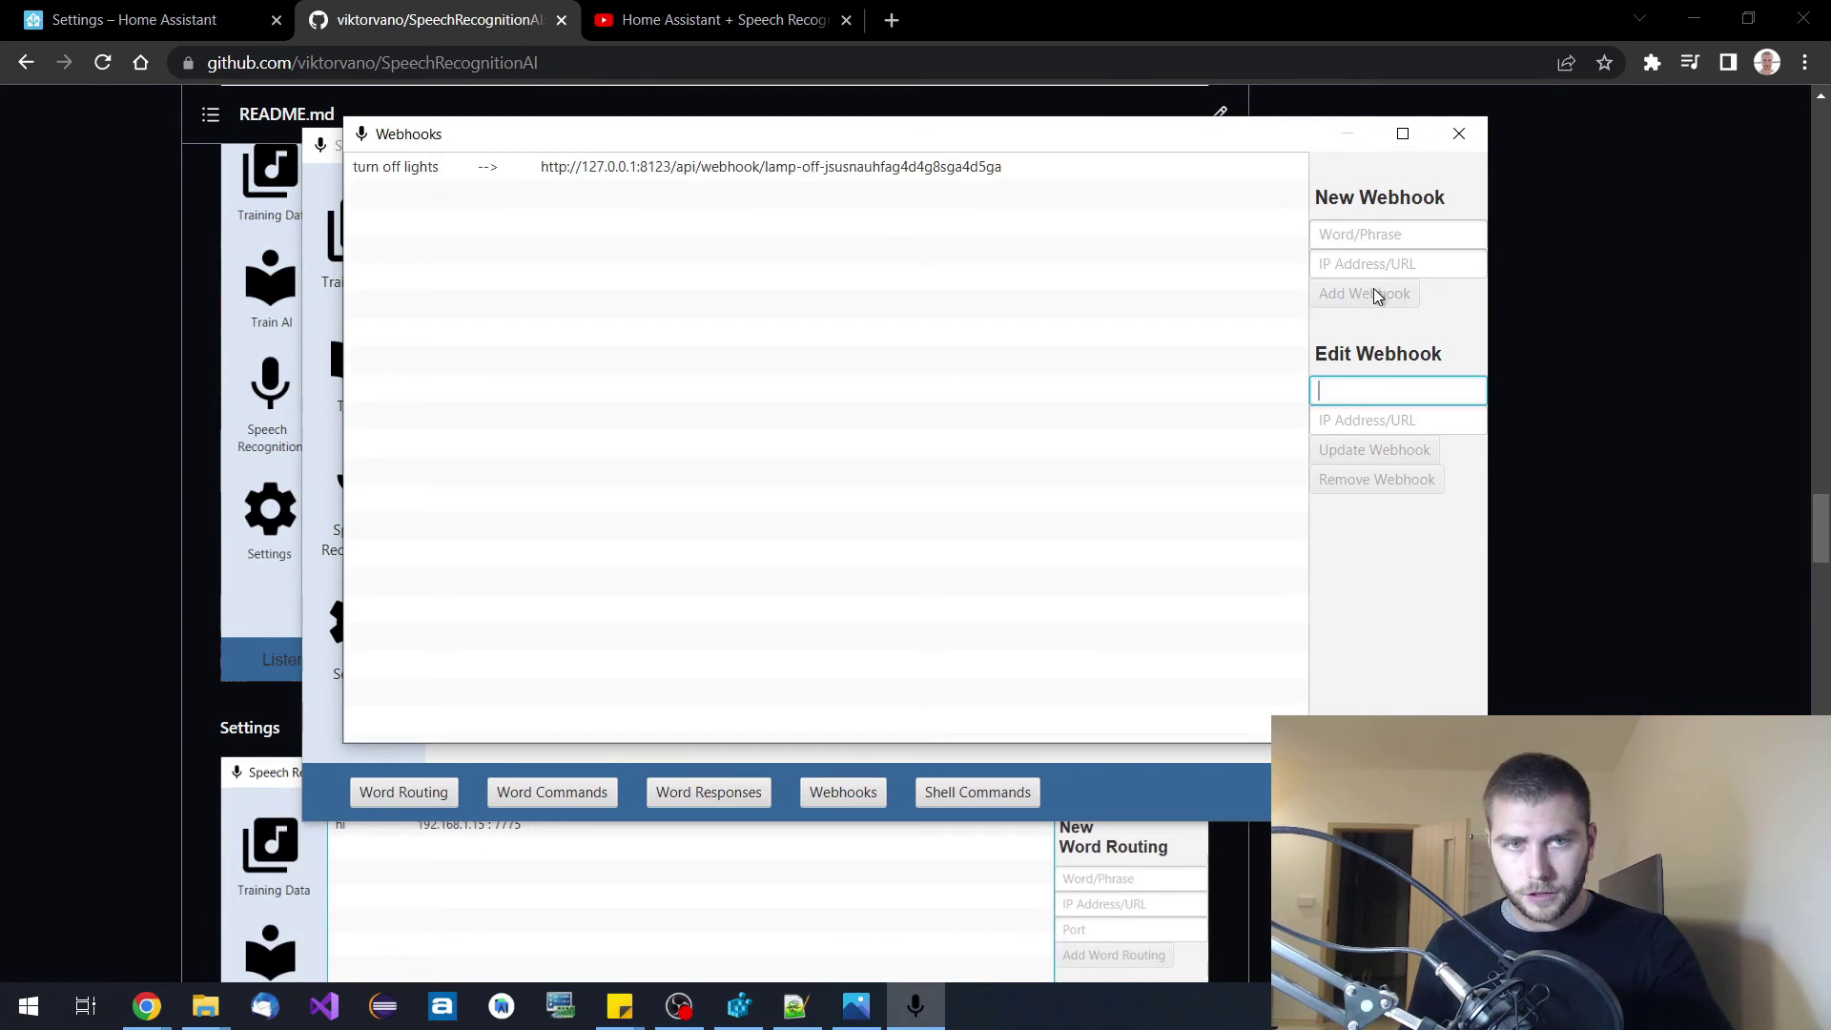
{"action": "left_click", "coordinate": [838, 166]}
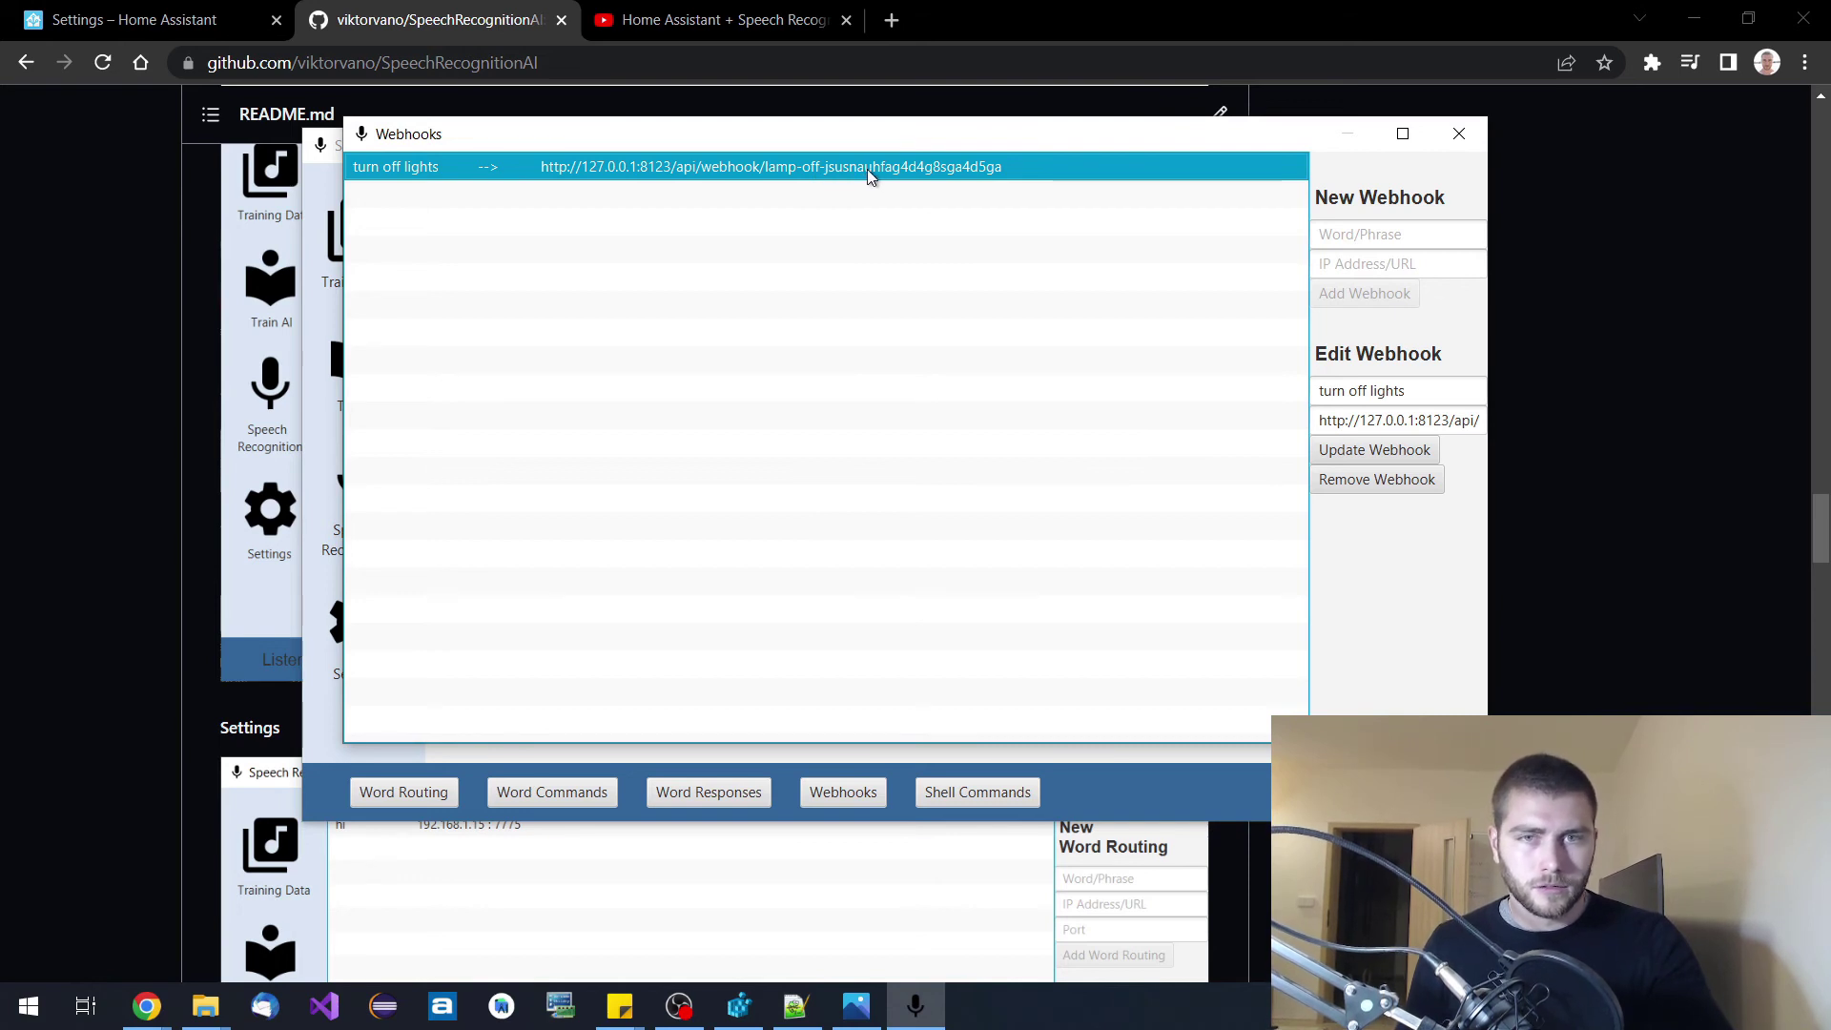
Create a new Home Assistant automation from scratch with a Webhook trigger.
{"action": "left_click", "coordinate": [179, 21]}
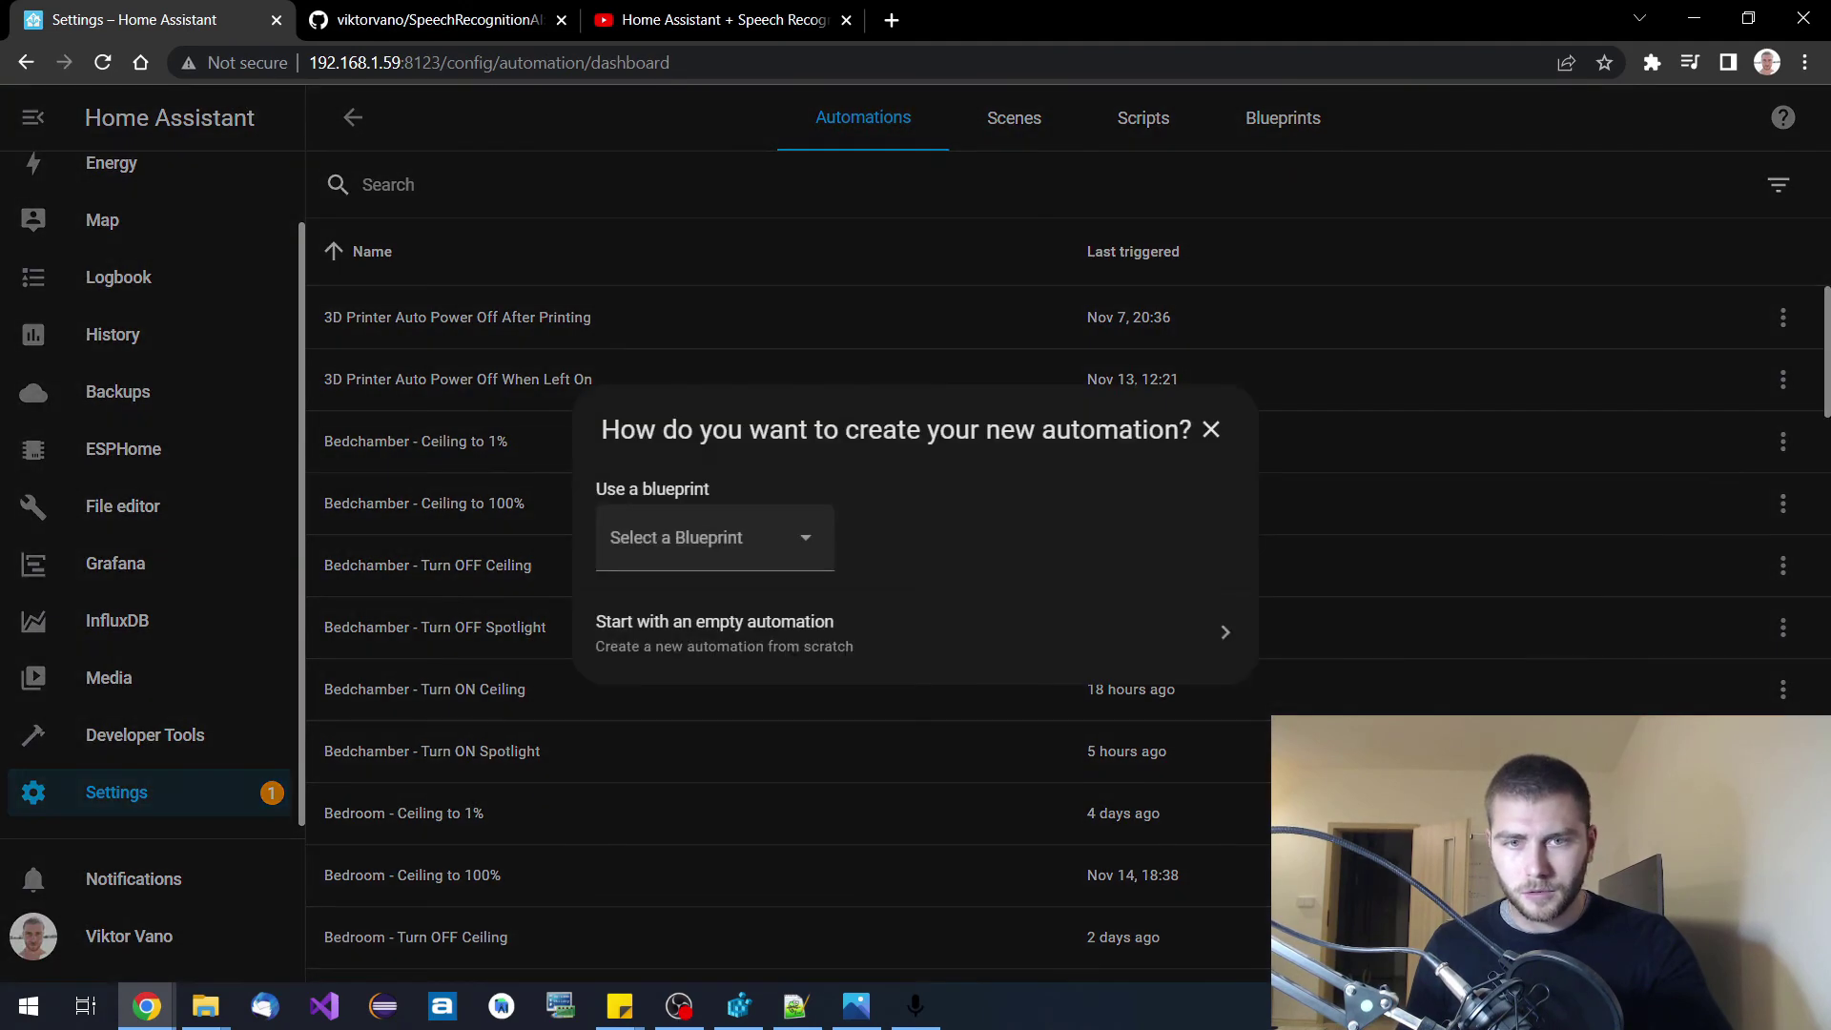
{"action": "left_click", "coordinate": [768, 635]}
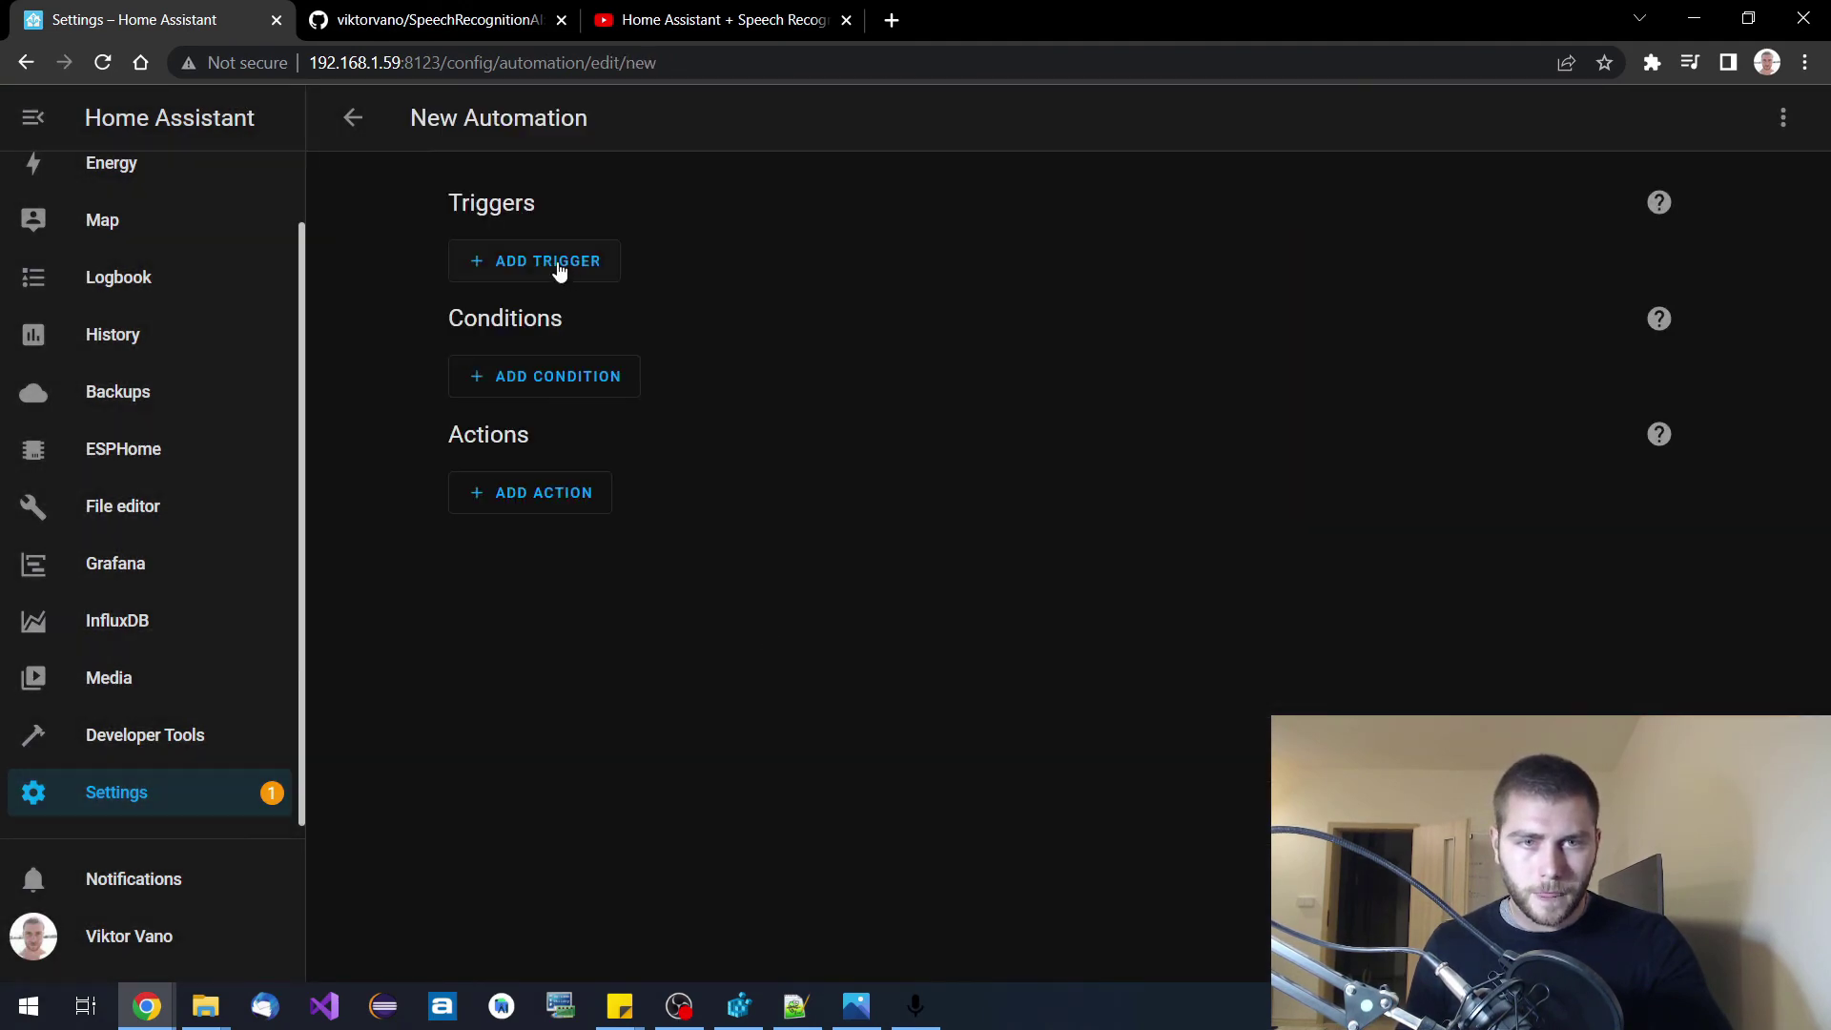
{"action": "left_click", "coordinate": [562, 263]}
{"action": "scroll", "coordinate": [580, 592], "scroll_direction": "down", "scroll_amount": 3}
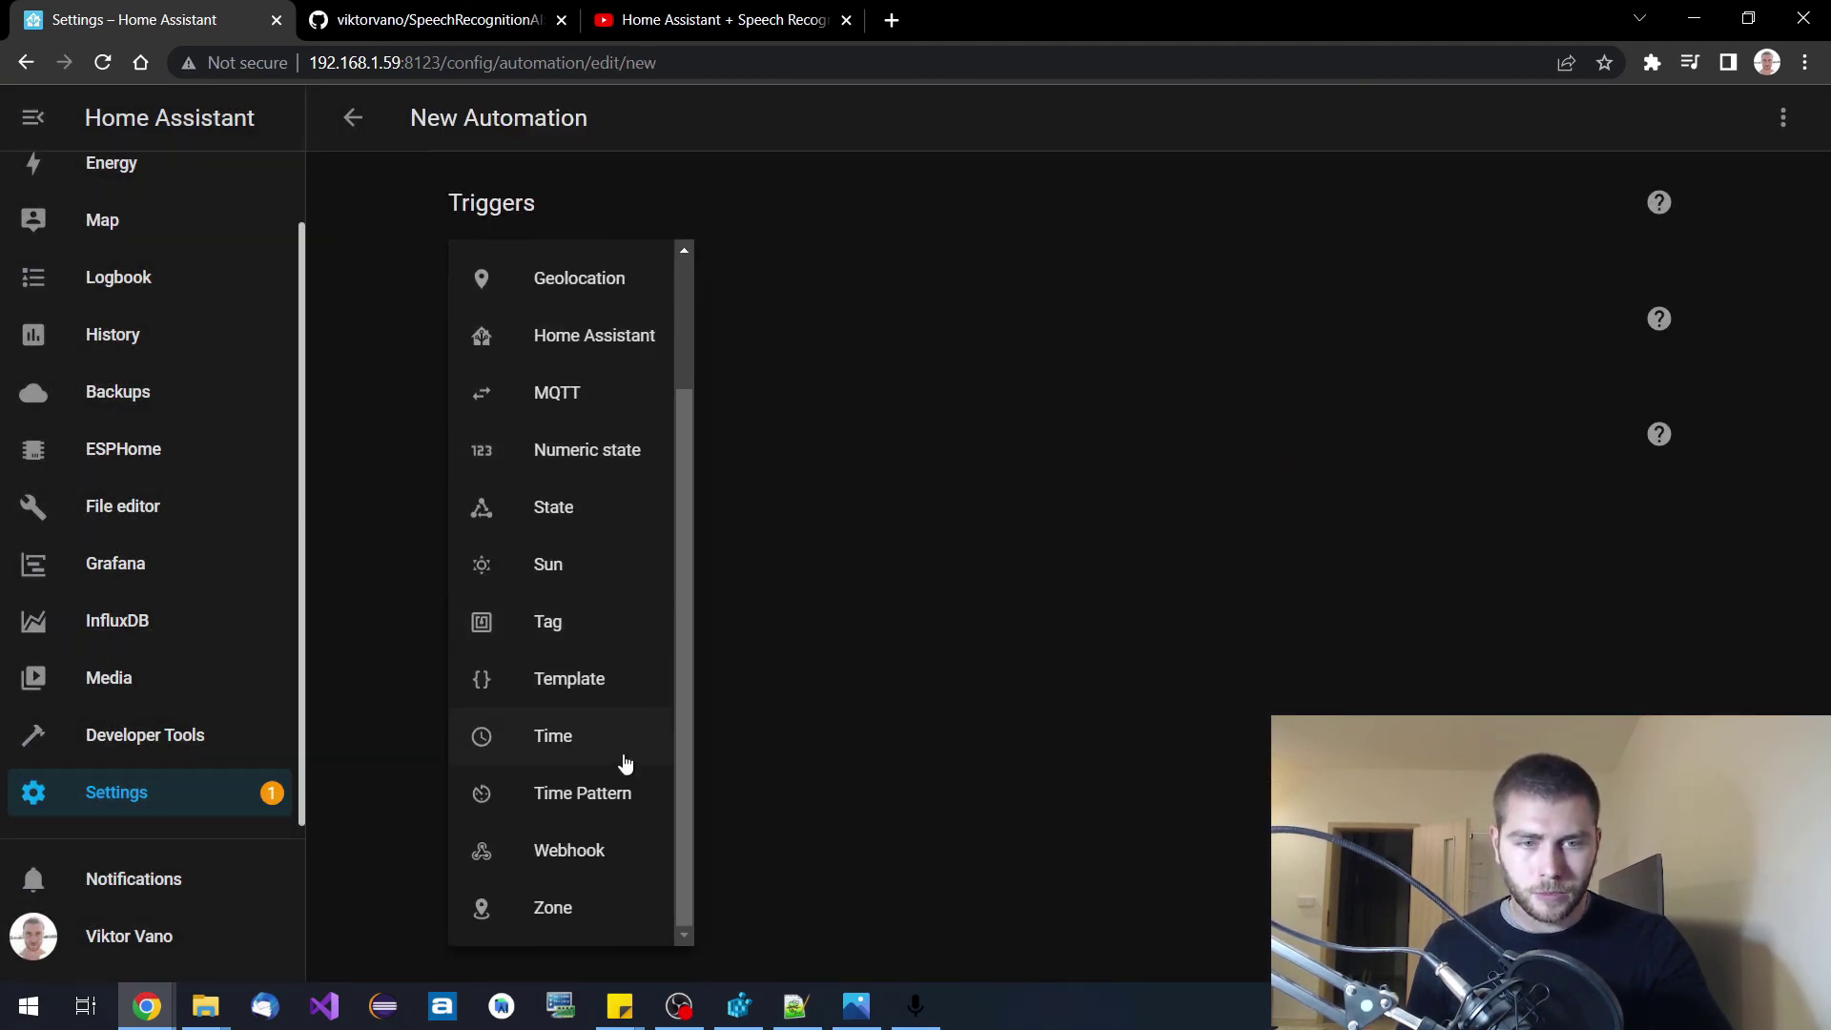
{"action": "left_click", "coordinate": [568, 851]}
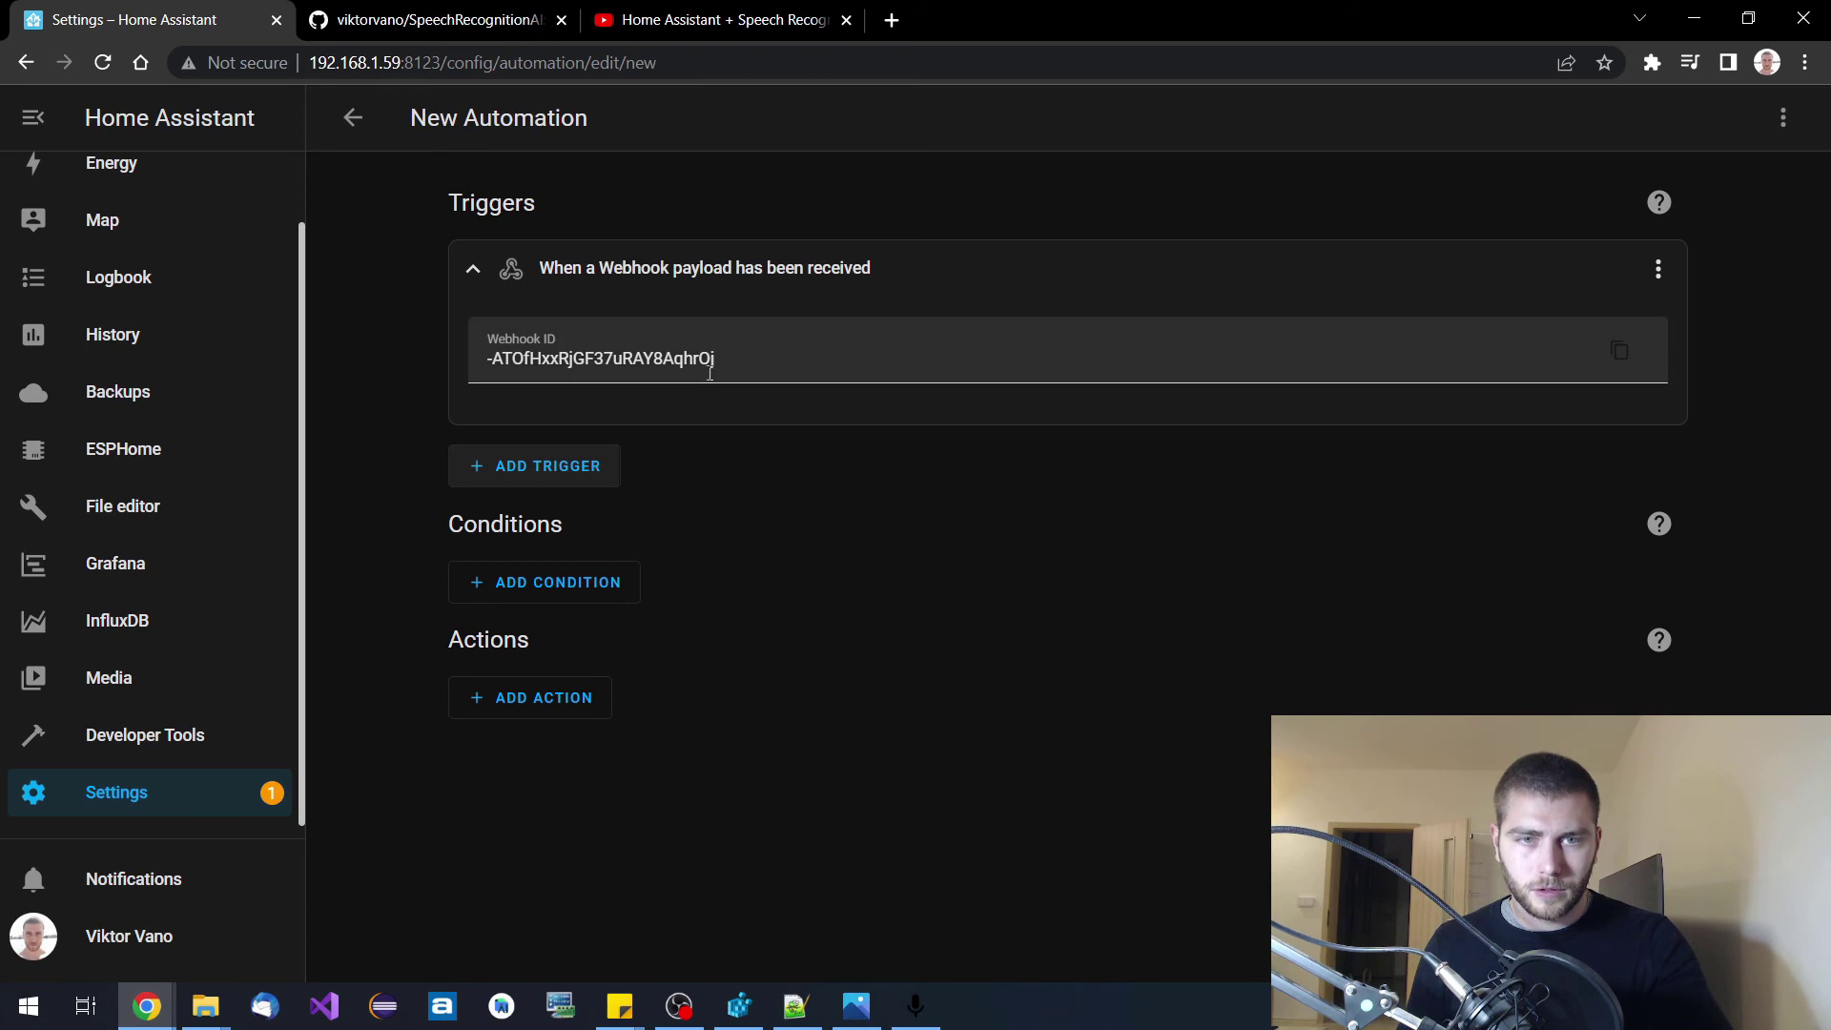
Copy the automation's generated webhook ID and return to the SpeechRecognitionAI Webhooks window.
{"action": "left_click", "coordinate": [815, 355]}
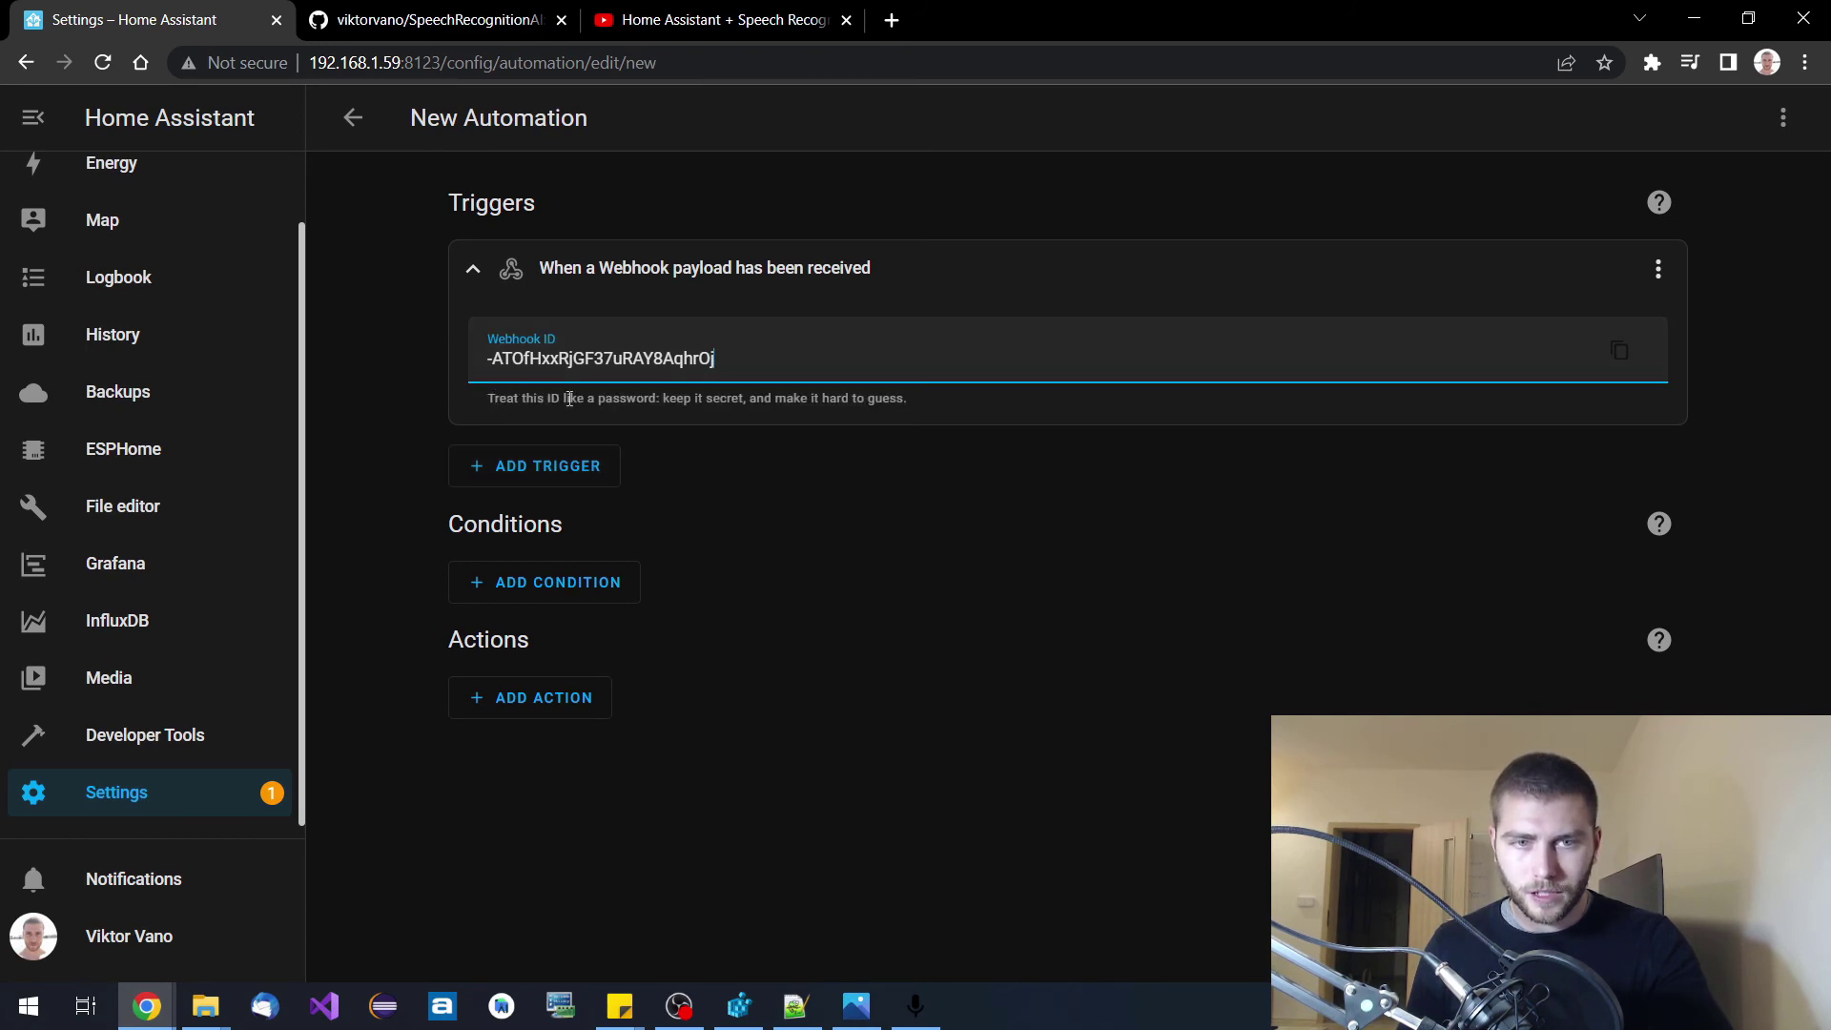
{"action": "left_click_drag", "start_coordinate": [725, 365], "coordinate": [513, 364]}
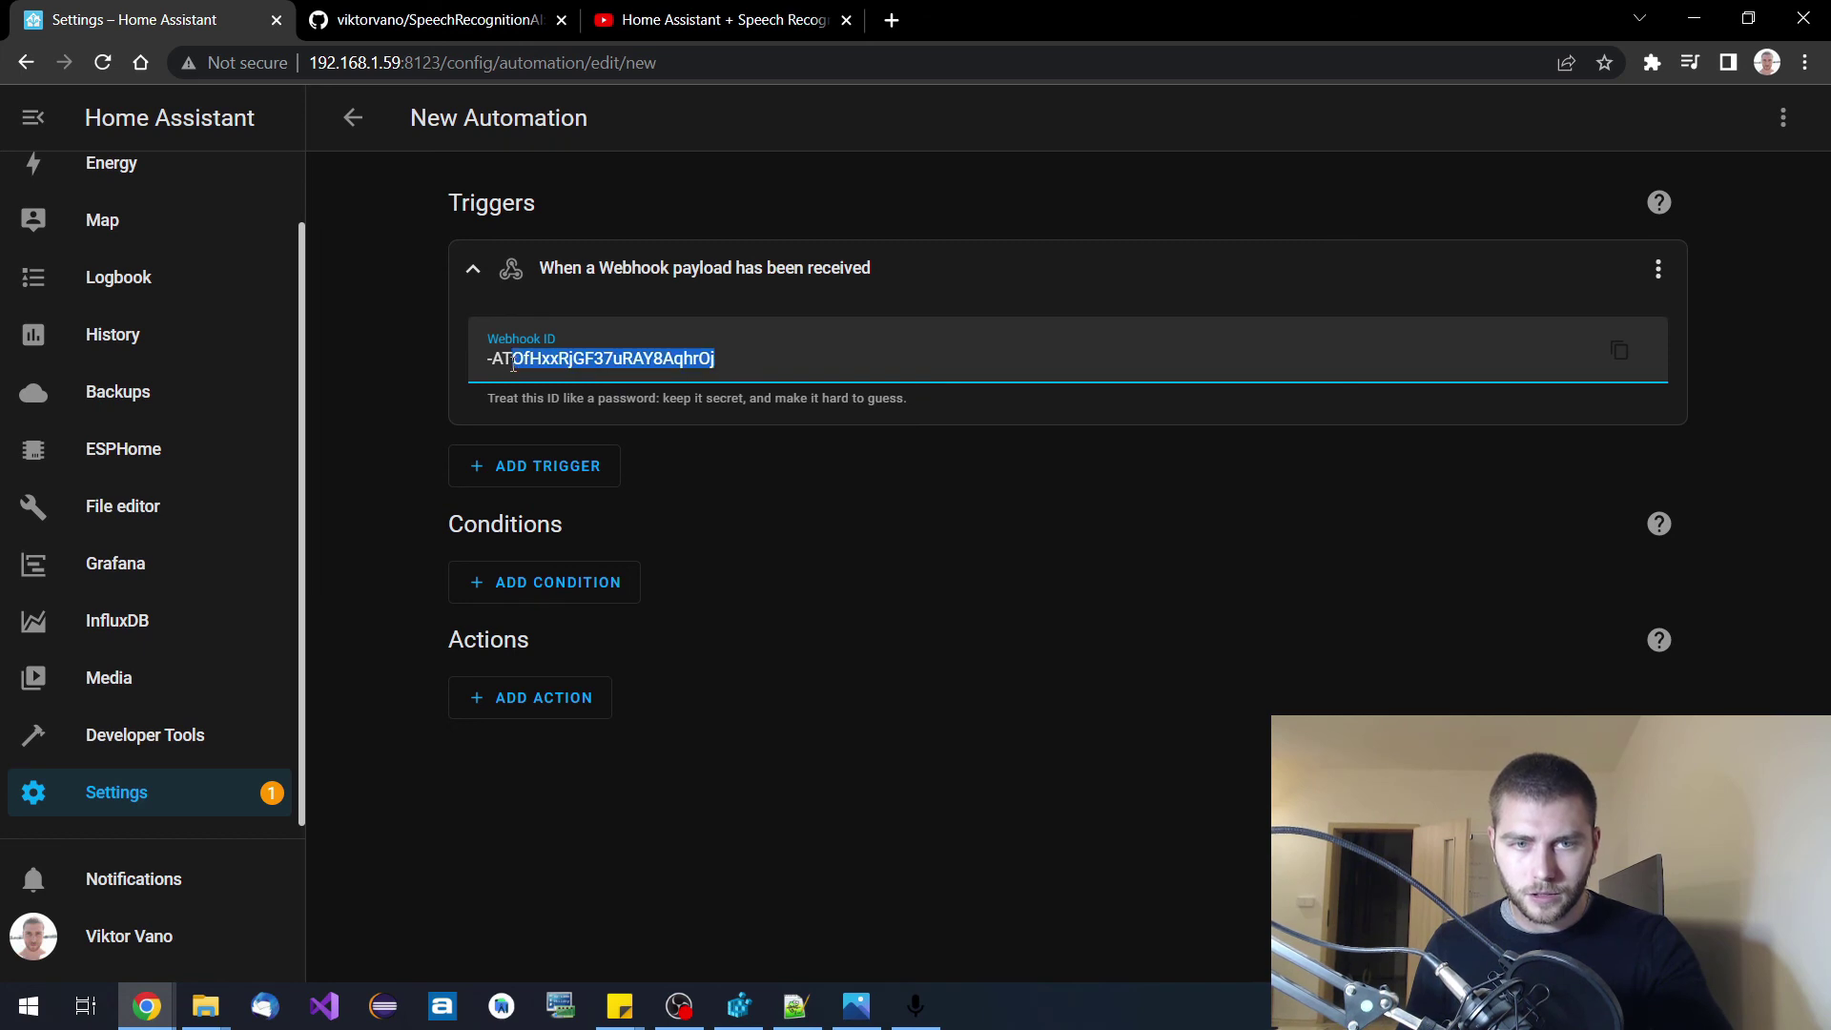
{"action": "left_click", "coordinate": [917, 1003]}
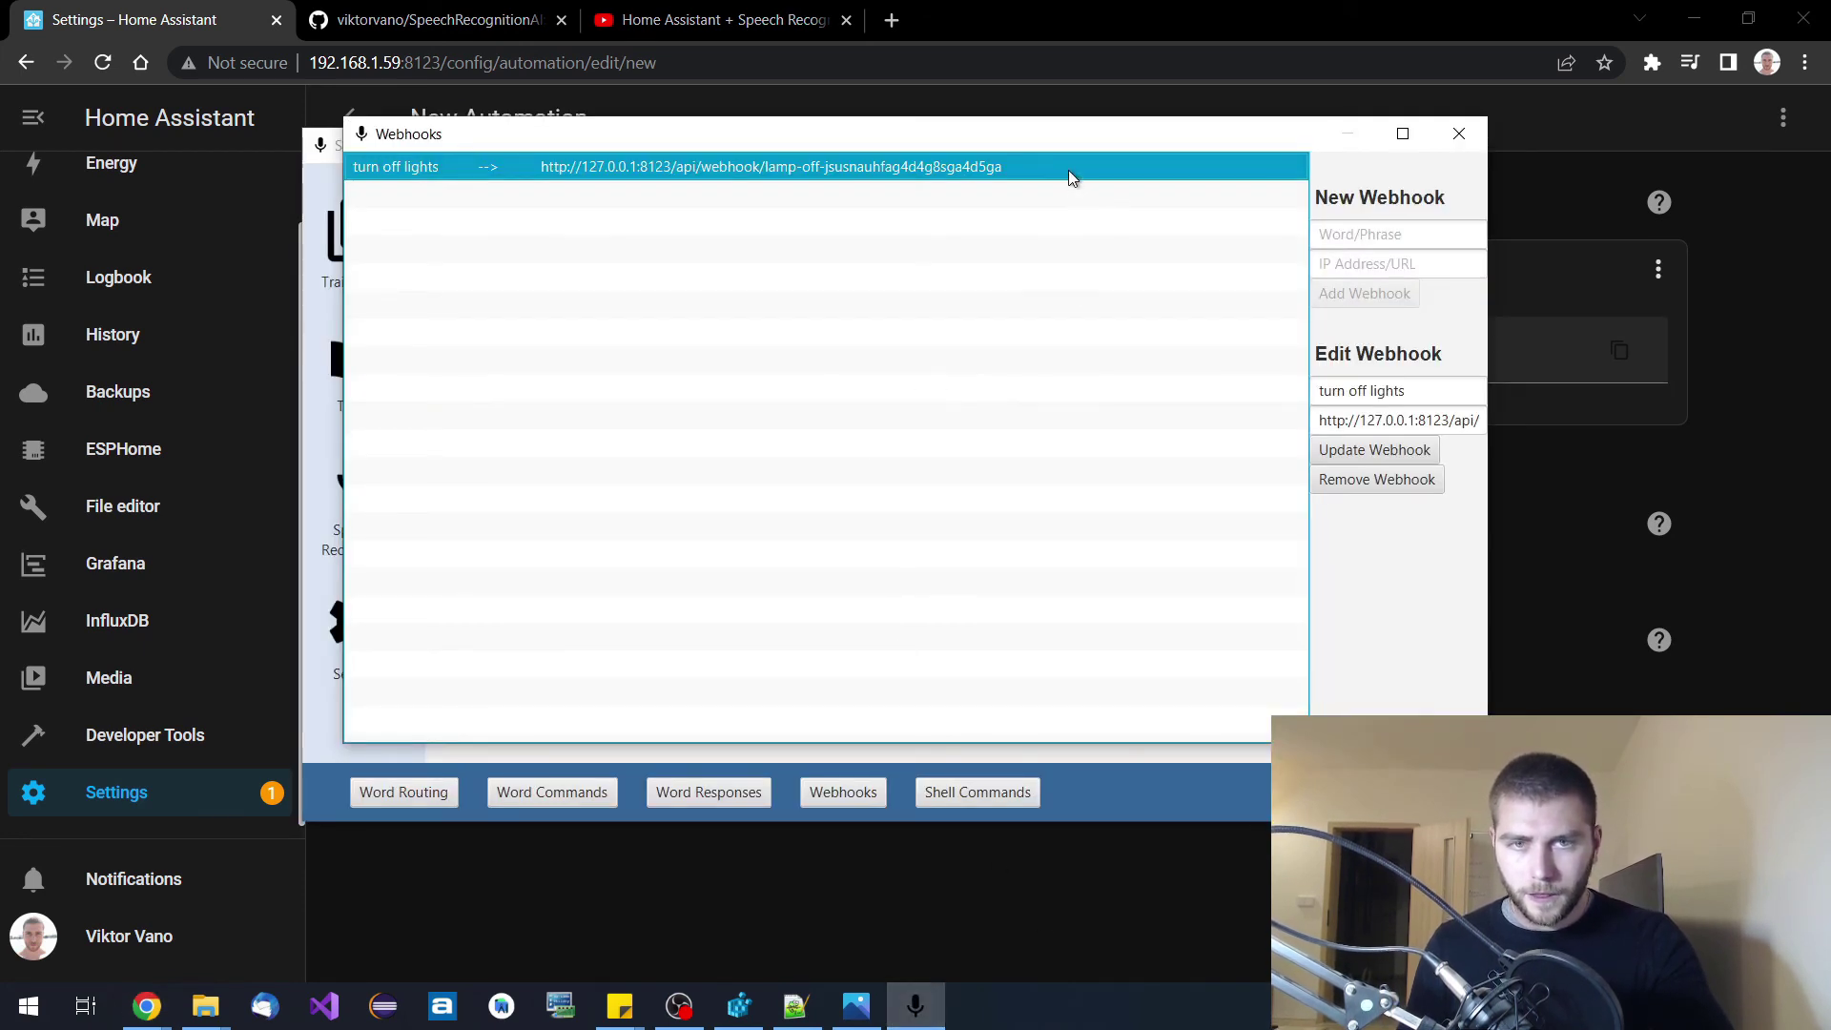
Change the 'turn off lights' webhook URL host from 127.0.0.1 to 192.168.1.58.
{"action": "left_click", "coordinate": [1473, 422]}
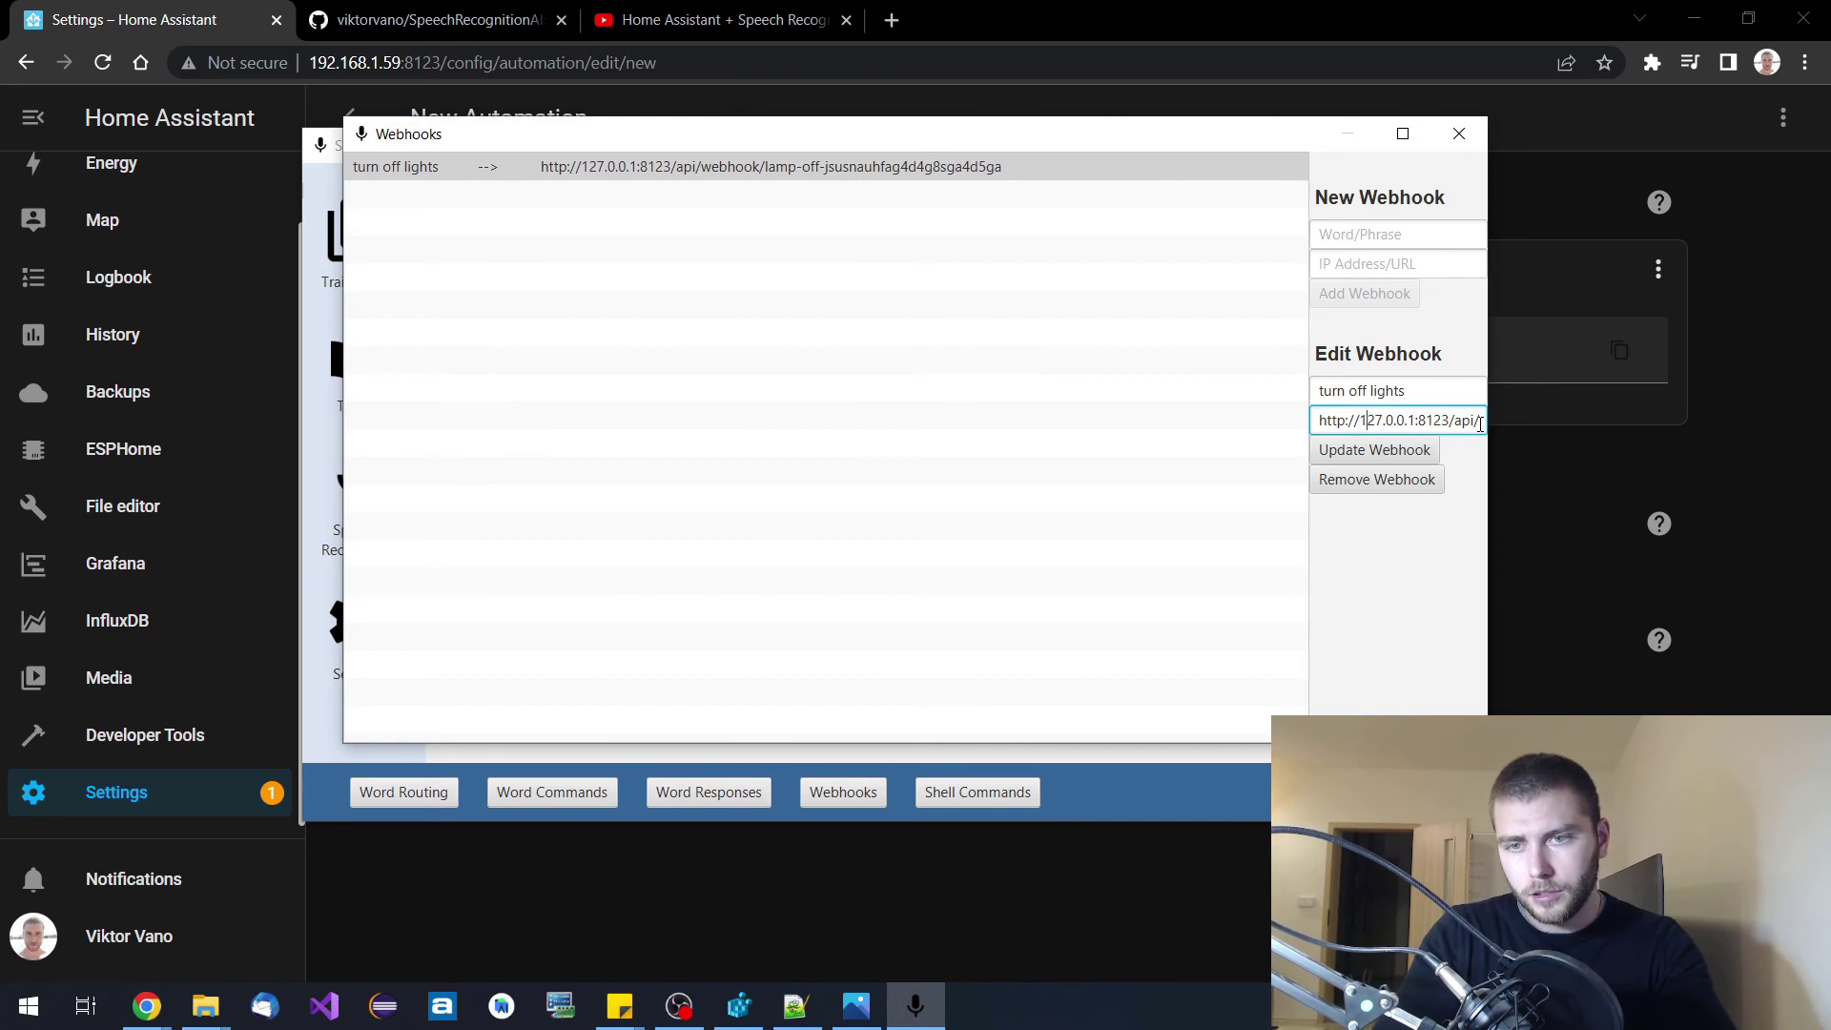
{"action": "key", "text": "shift+Right"}
{"action": "key", "text": "shift+Right"}
{"action": "key", "text": "shift+Right"}
{"action": "key", "text": "shift+Right"}
{"action": "key", "text": "shift+Right"}
{"action": "key", "text": "shift+Right"}
{"action": "key", "text": "shift+Right"}
{"action": "key", "text": "shift+Right"}
{"action": "key", "text": "shift+Right"}
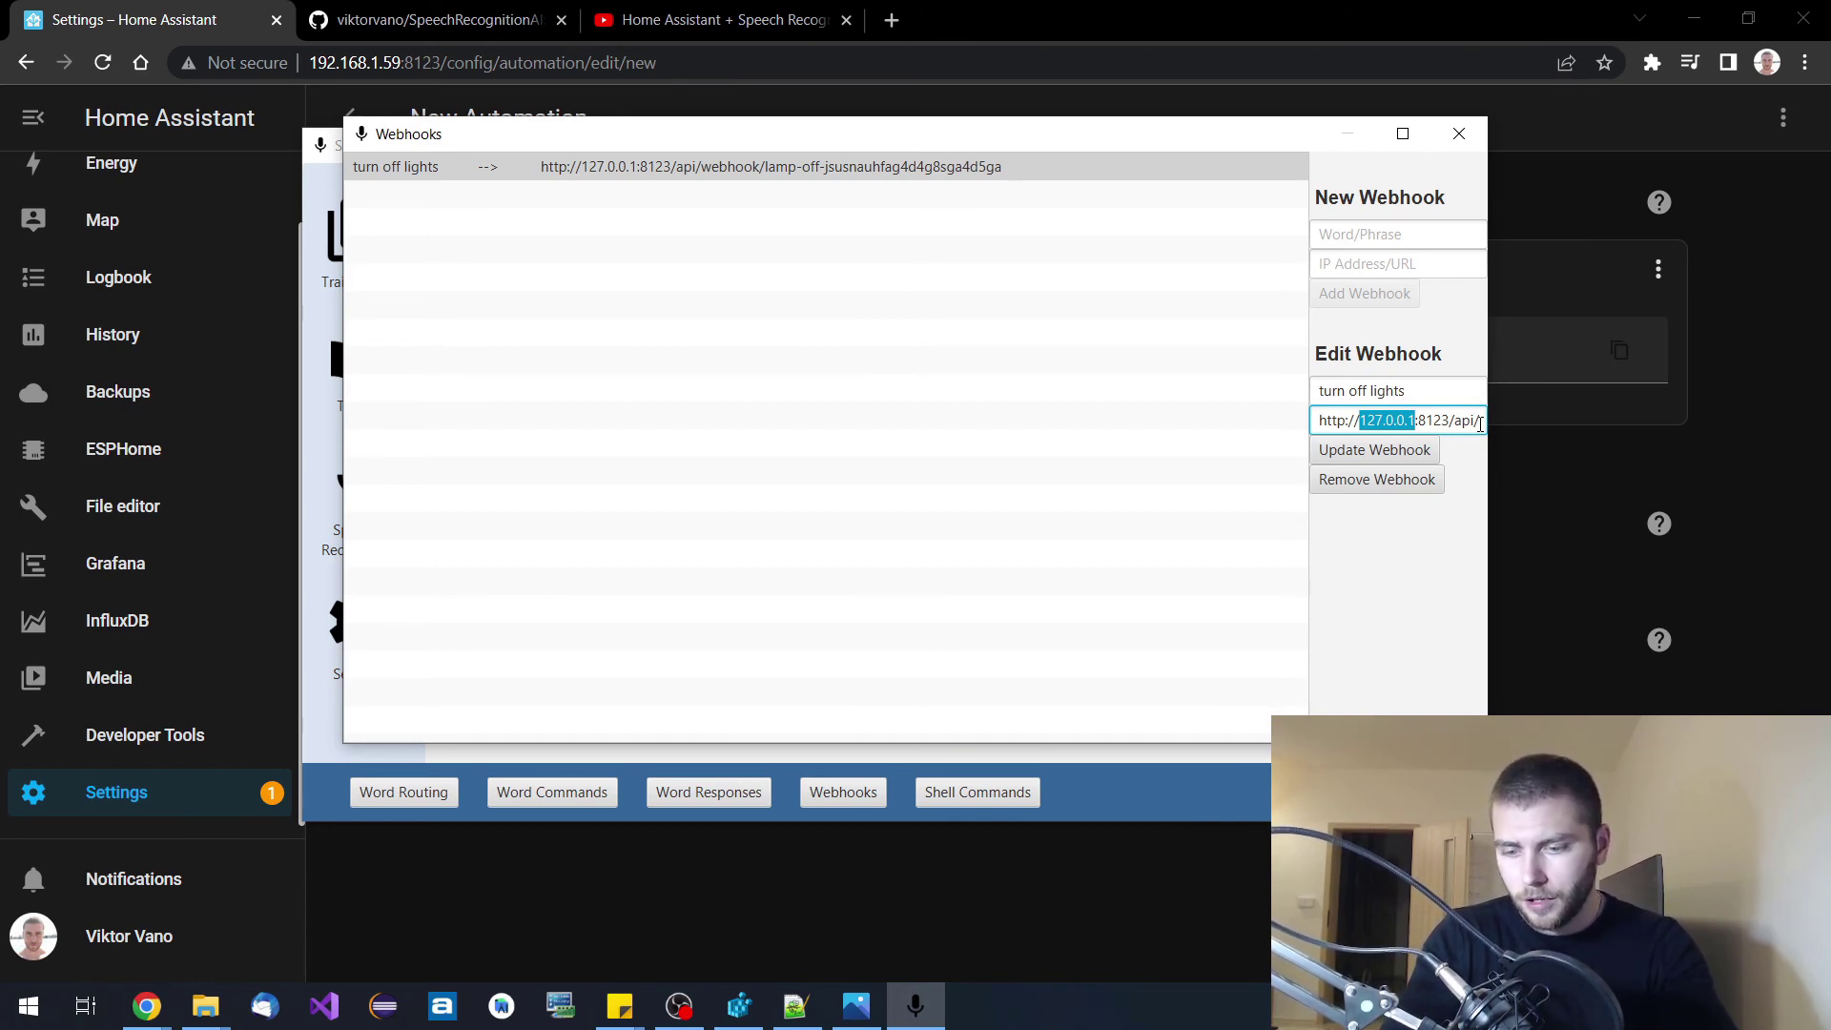
{"action": "type", "text": "192.168"}
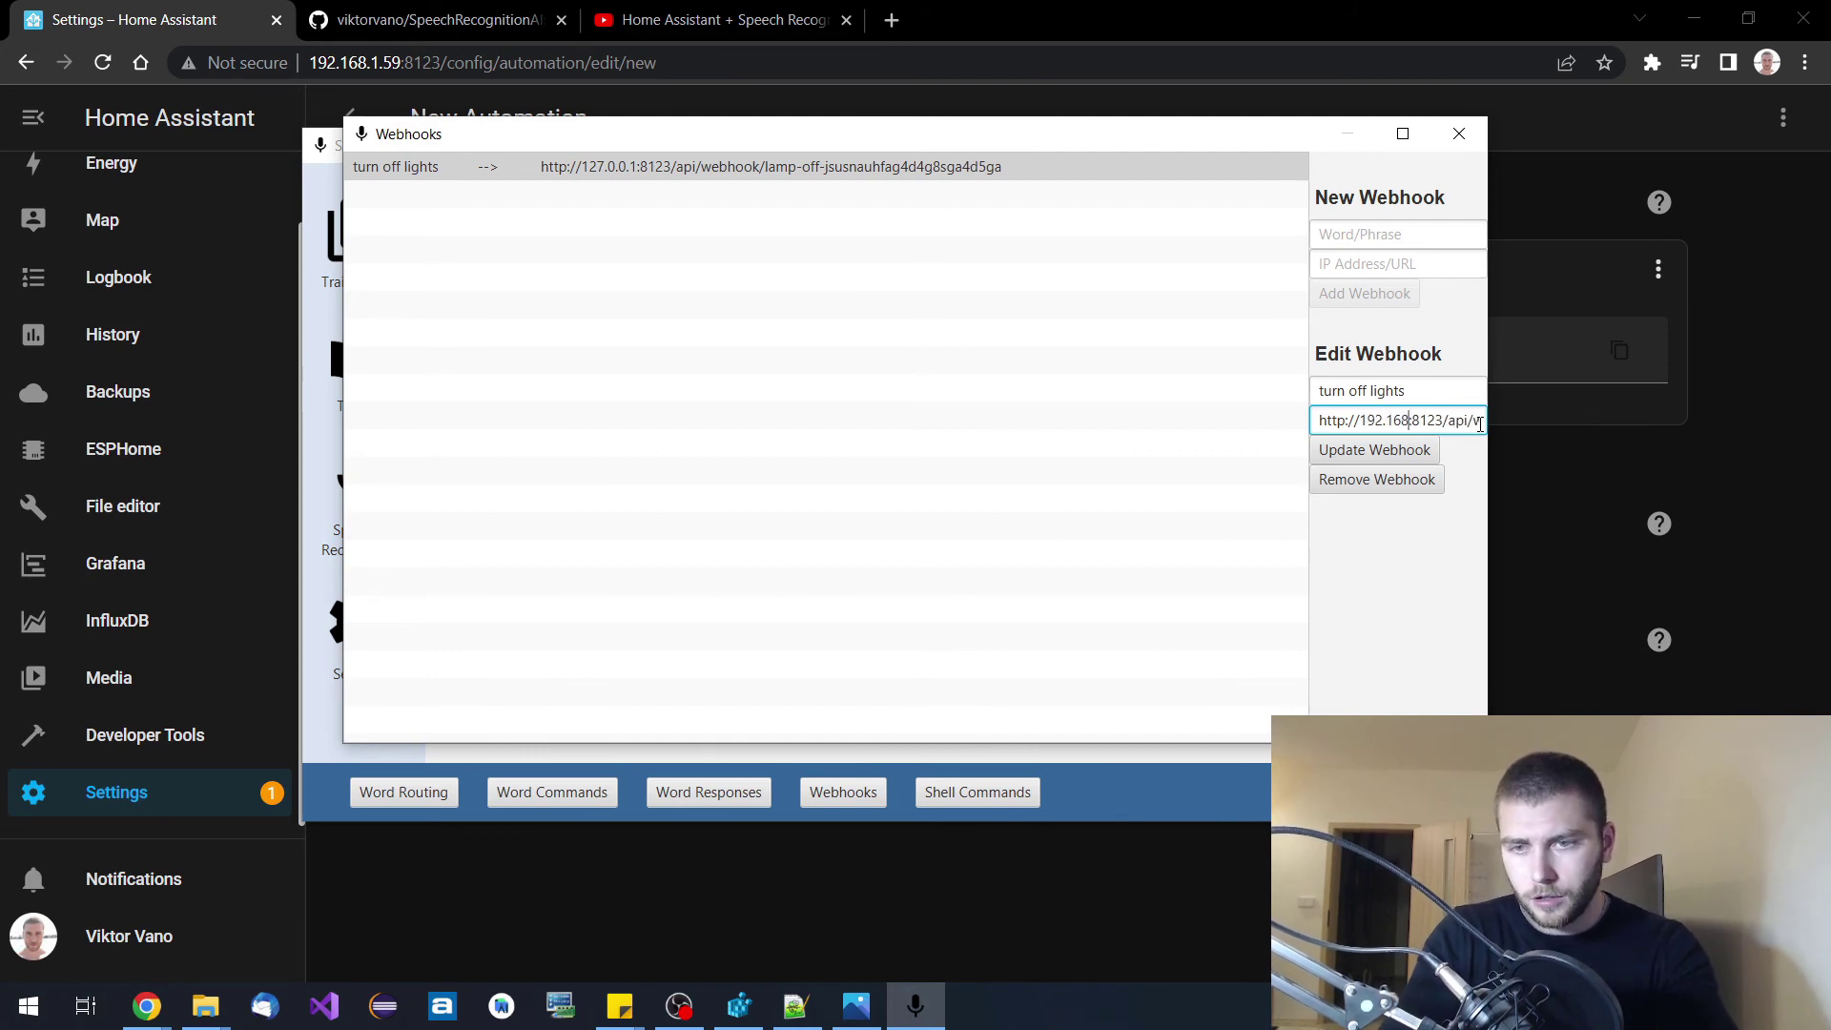
{"action": "type", "text": ".1."}
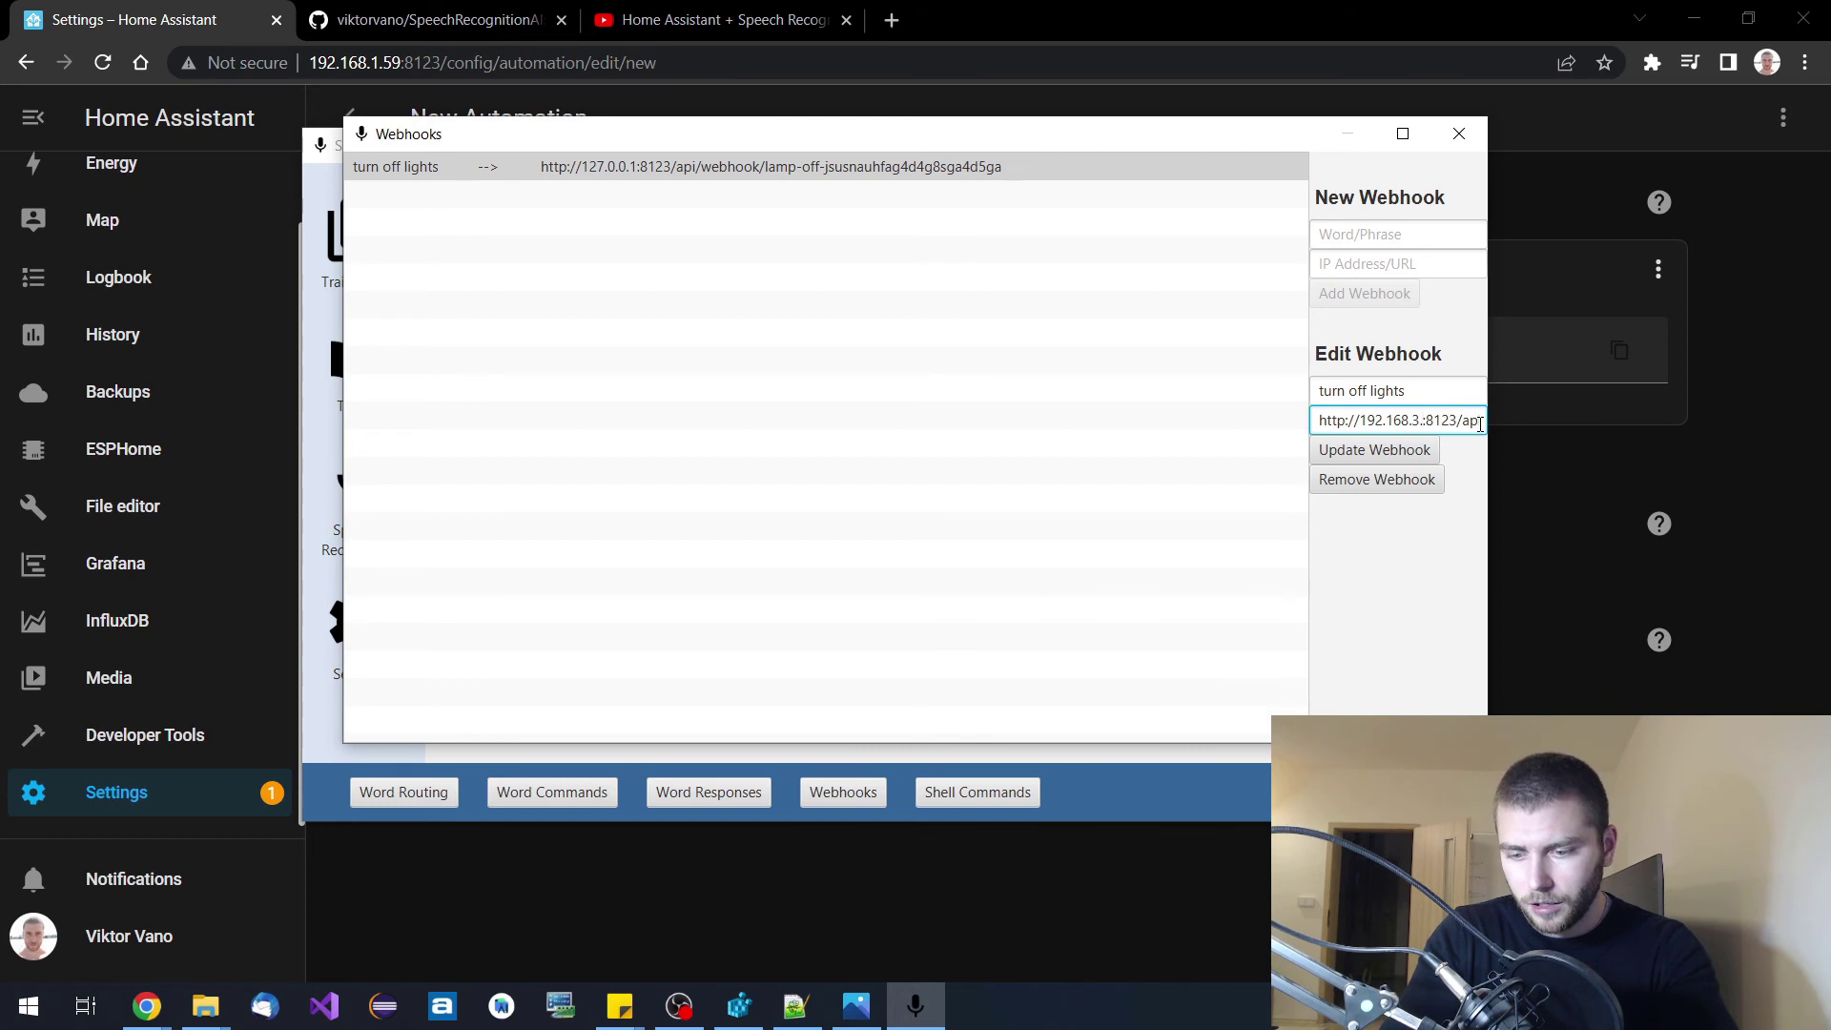
{"action": "type", "text": "12"}
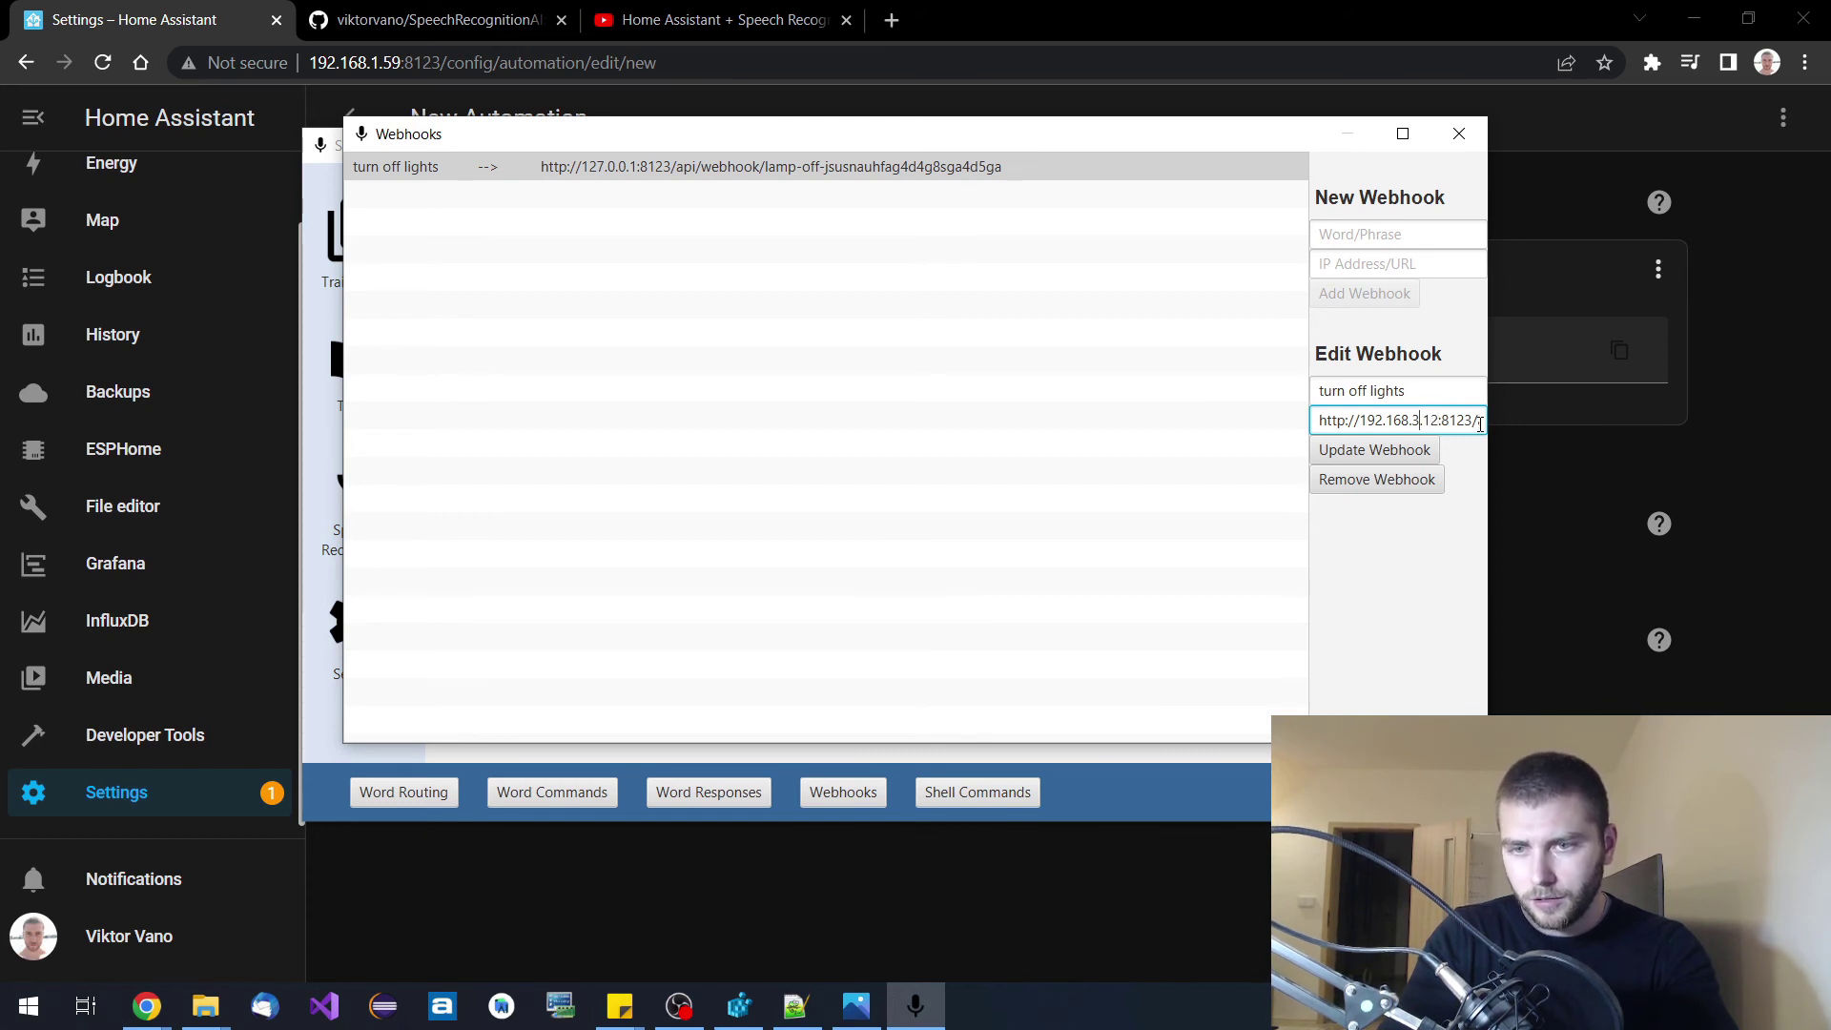
{"action": "key", "text": "shift+Left"}
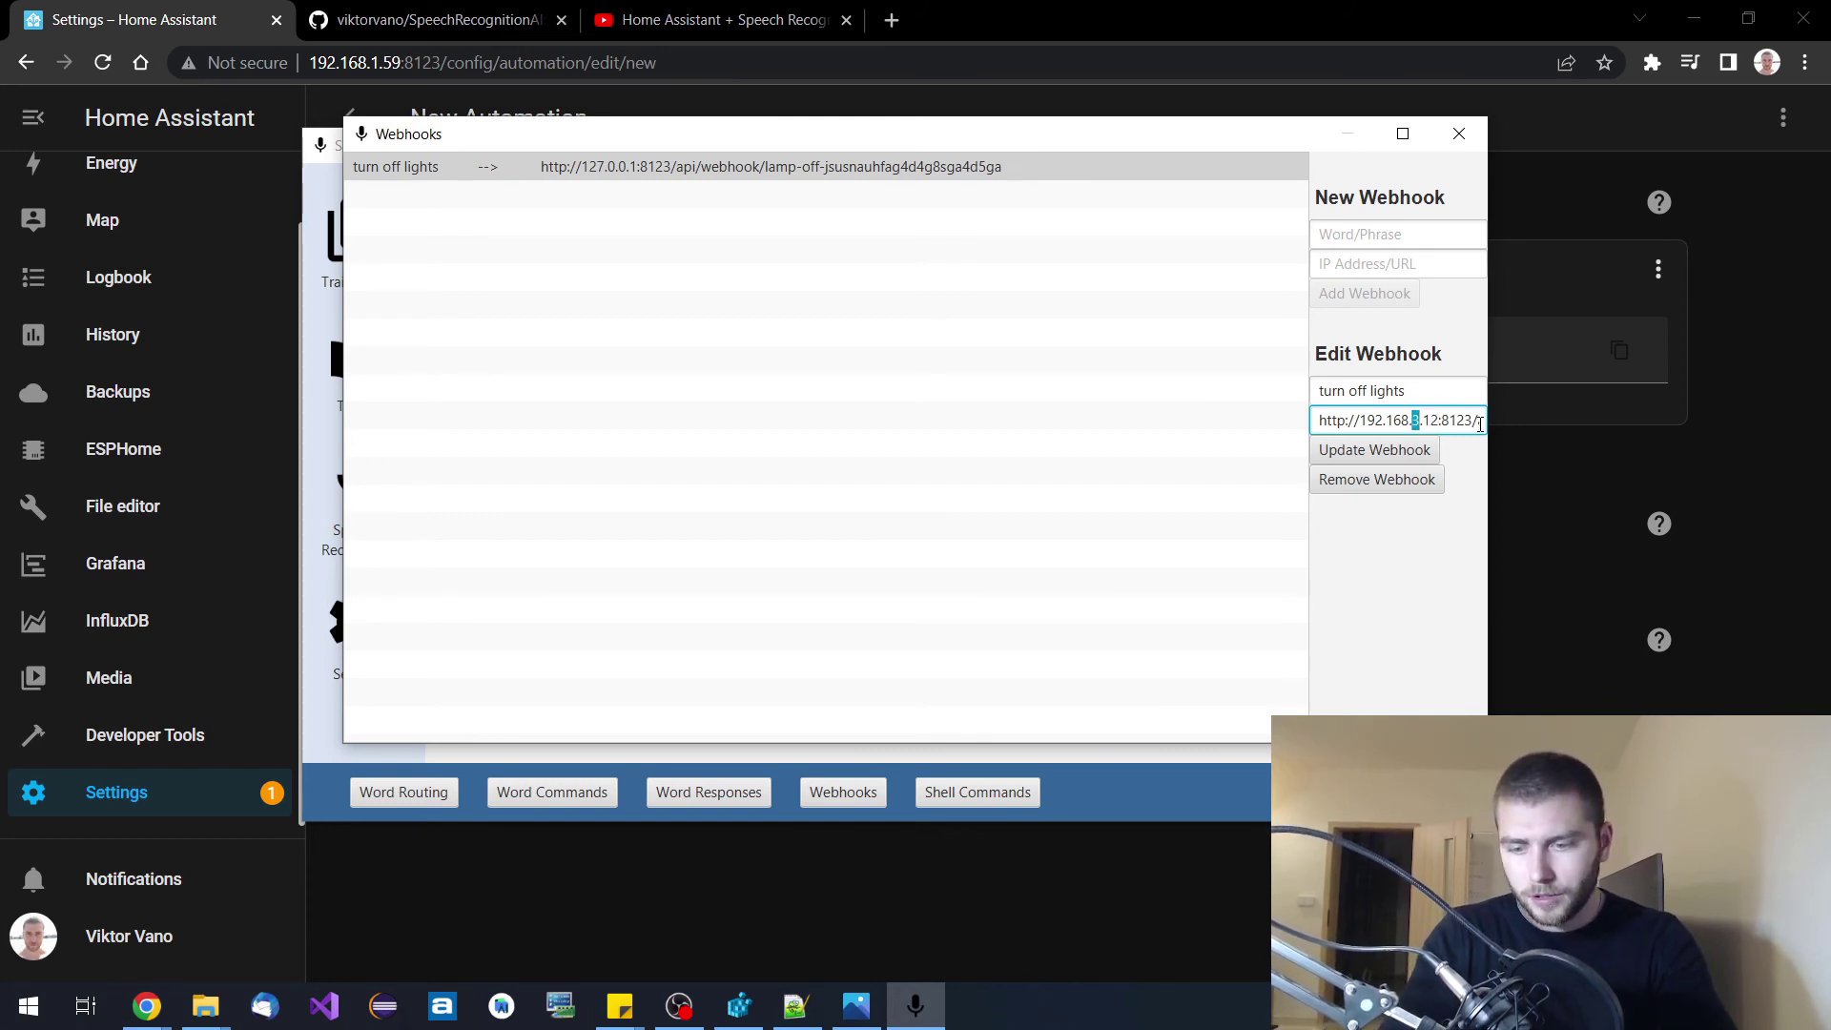
{"action": "type", "text": "1"}
{"action": "key", "text": "shift+Right"}
{"action": "key", "text": "shift+Right"}
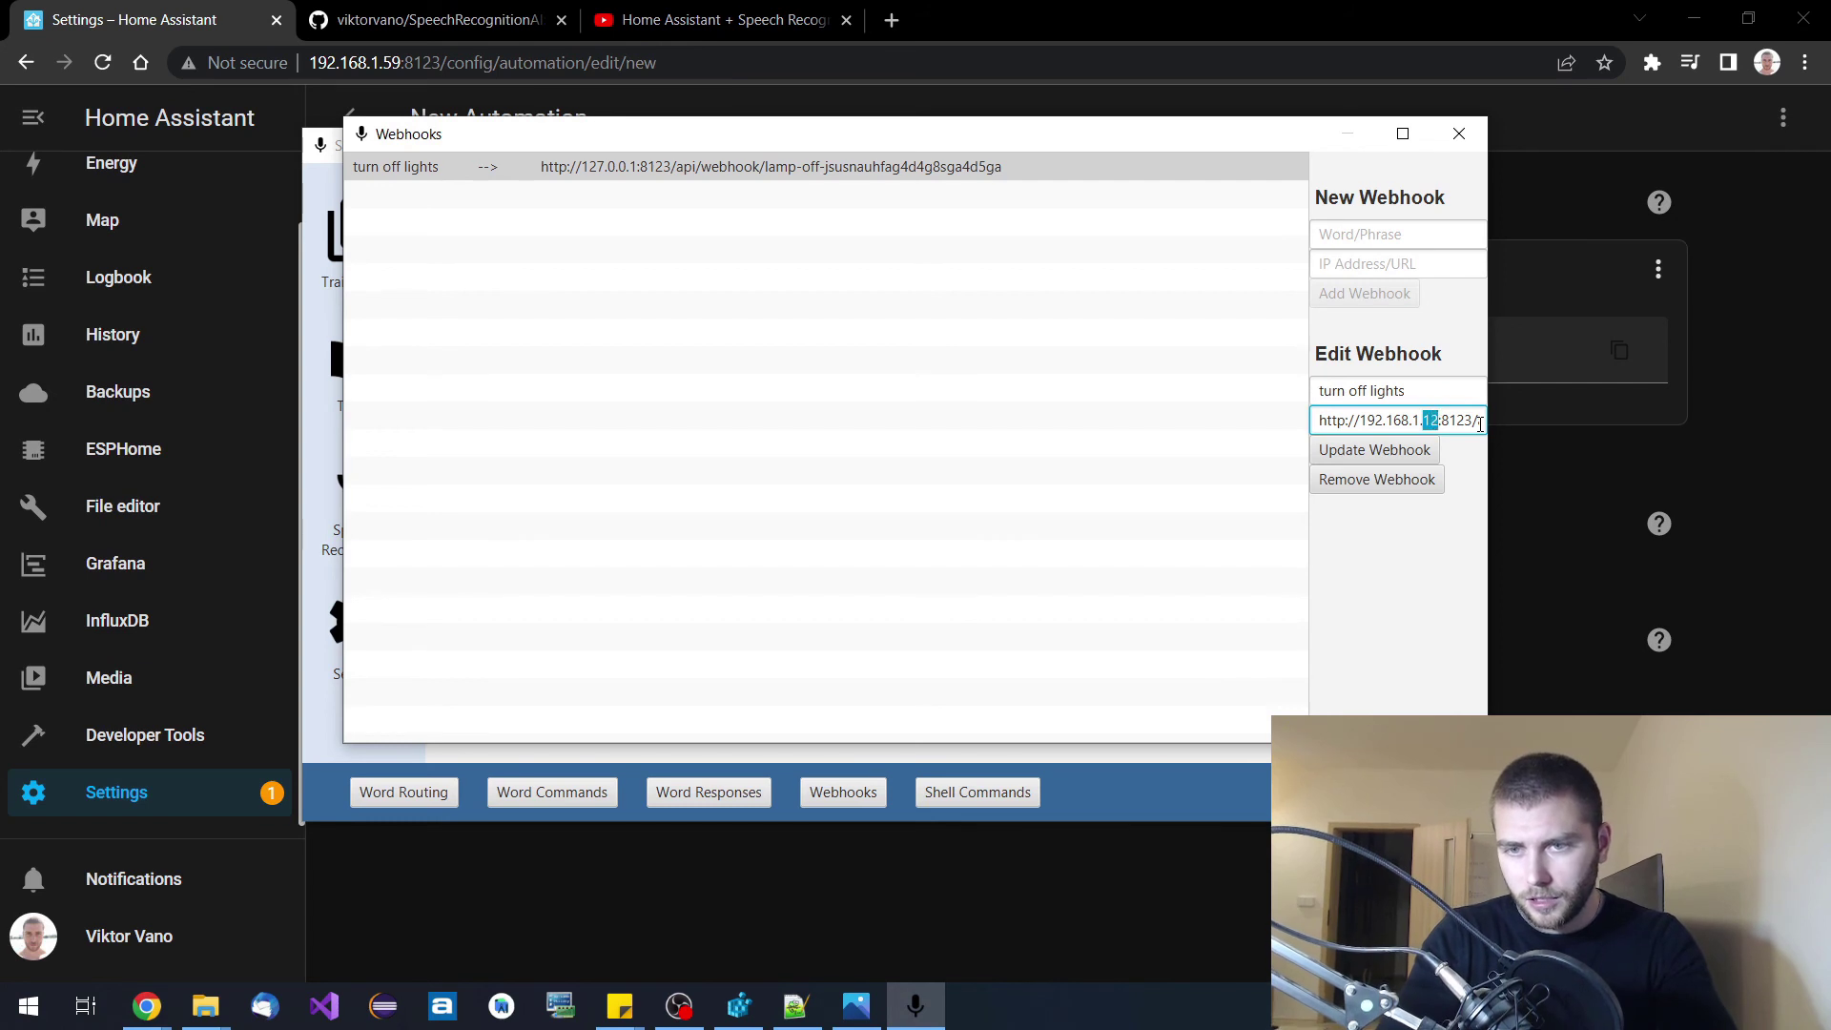
{"action": "type", "text": "58"}
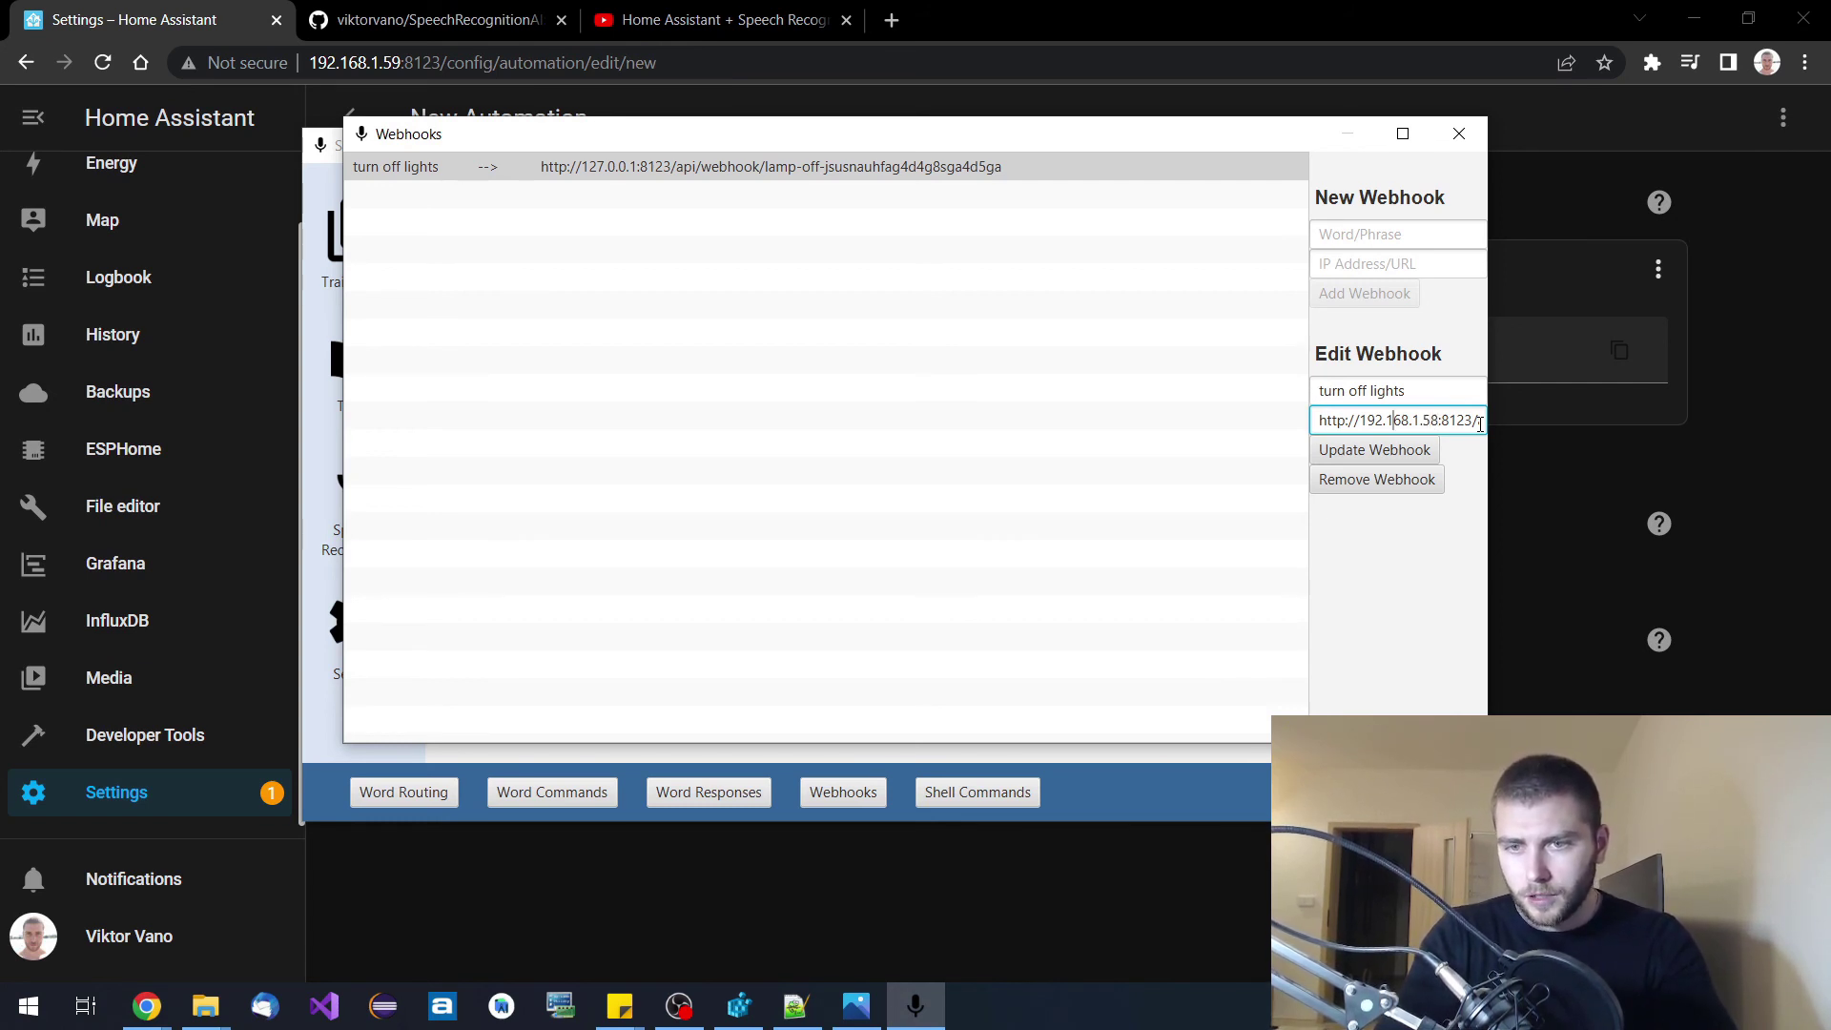
{"action": "key", "text": "Left"}
{"action": "key", "text": "Left"}
{"action": "key", "text": "Left"}
{"action": "key", "text": "Right"}
{"action": "key", "text": "Right"}
{"action": "key", "text": "Right"}
{"action": "key", "text": "Right"}
{"action": "key", "text": "Right"}
{"action": "key", "text": "Right"}
{"action": "key", "text": "Right"}
{"action": "key", "text": "Right"}
{"action": "key", "text": "Right"}
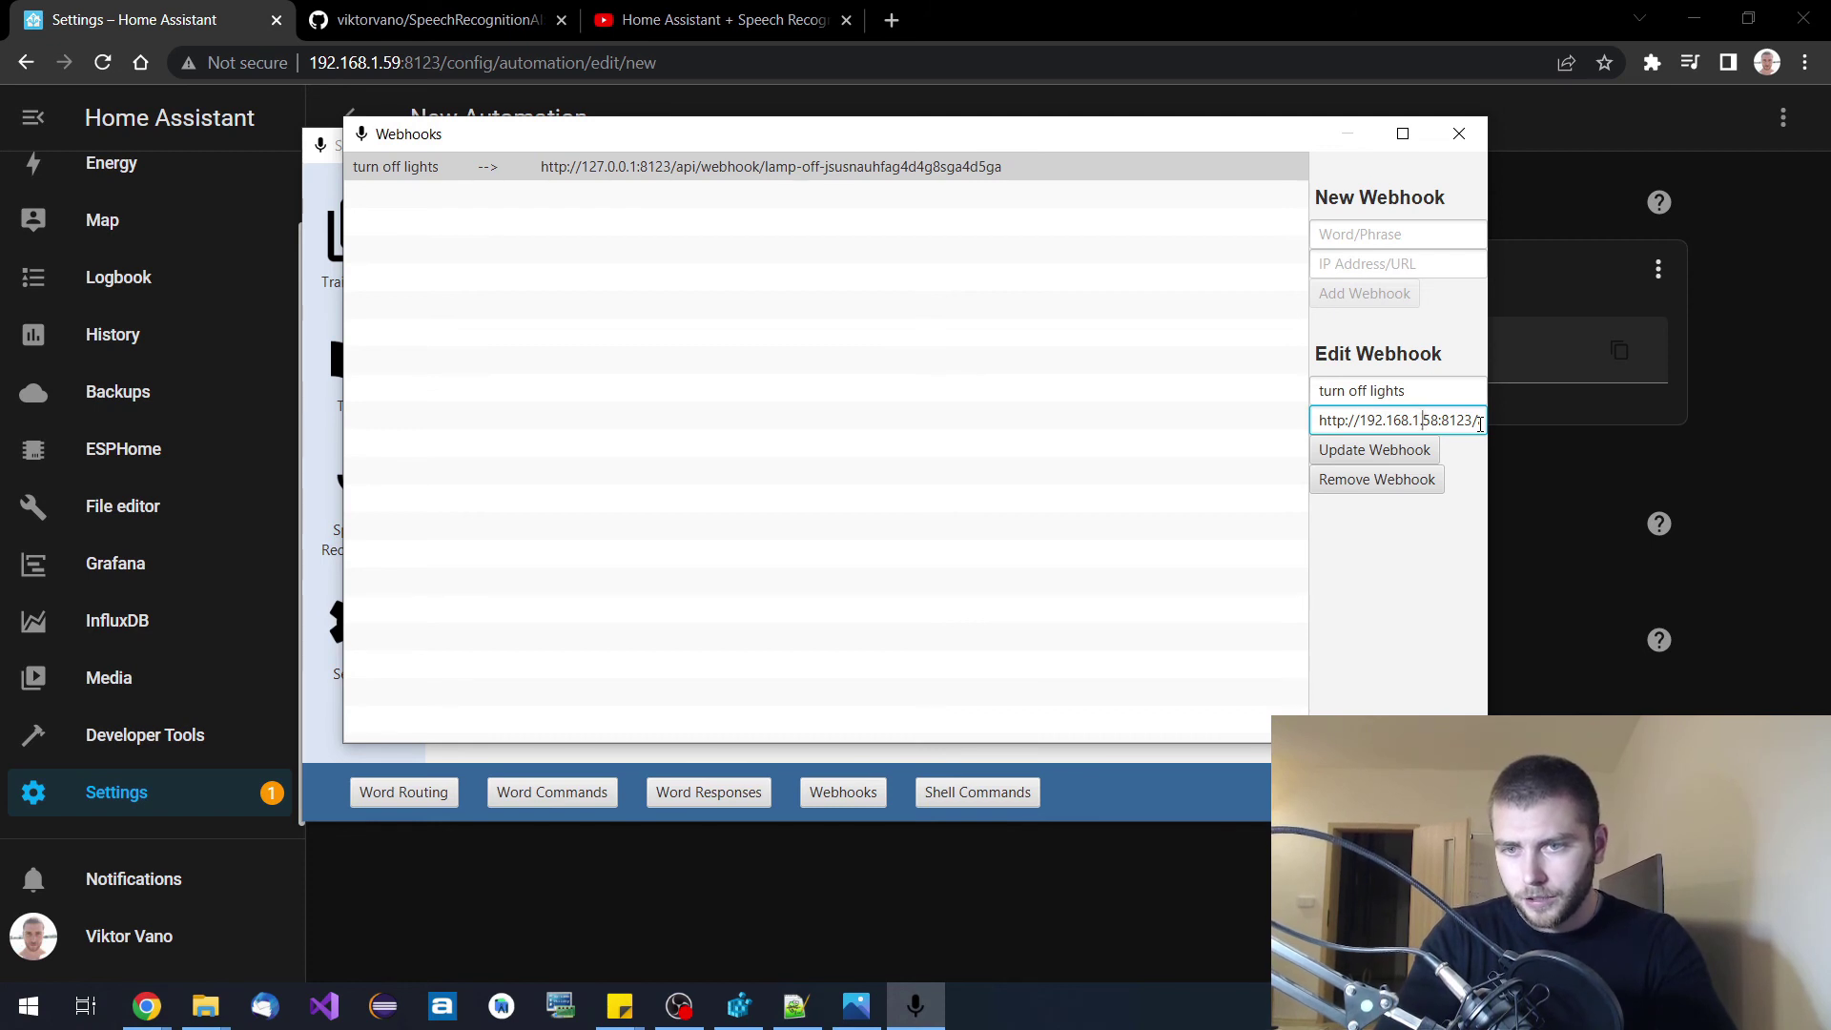
{"action": "key", "text": "Right"}
{"action": "key", "text": "Right"}
{"action": "key", "text": "Right"}
{"action": "key", "text": "Right"}
{"action": "key", "text": "Right"}
{"action": "key", "text": "Right"}
{"action": "key", "text": "Right"}
{"action": "key", "text": "Right"}
{"action": "key", "text": "Right"}
{"action": "key", "text": "Right"}
{"action": "key", "text": "Right"}
{"action": "key", "text": "Right"}
{"action": "key", "text": "Right"}
{"action": "key", "text": "Right"}
{"action": "key", "text": "Right"}
{"action": "key", "text": "Right"}
{"action": "key", "text": "Right"}
{"action": "key", "text": "Right"}
{"action": "key", "text": "Right"}
{"action": "key", "text": "Right"}
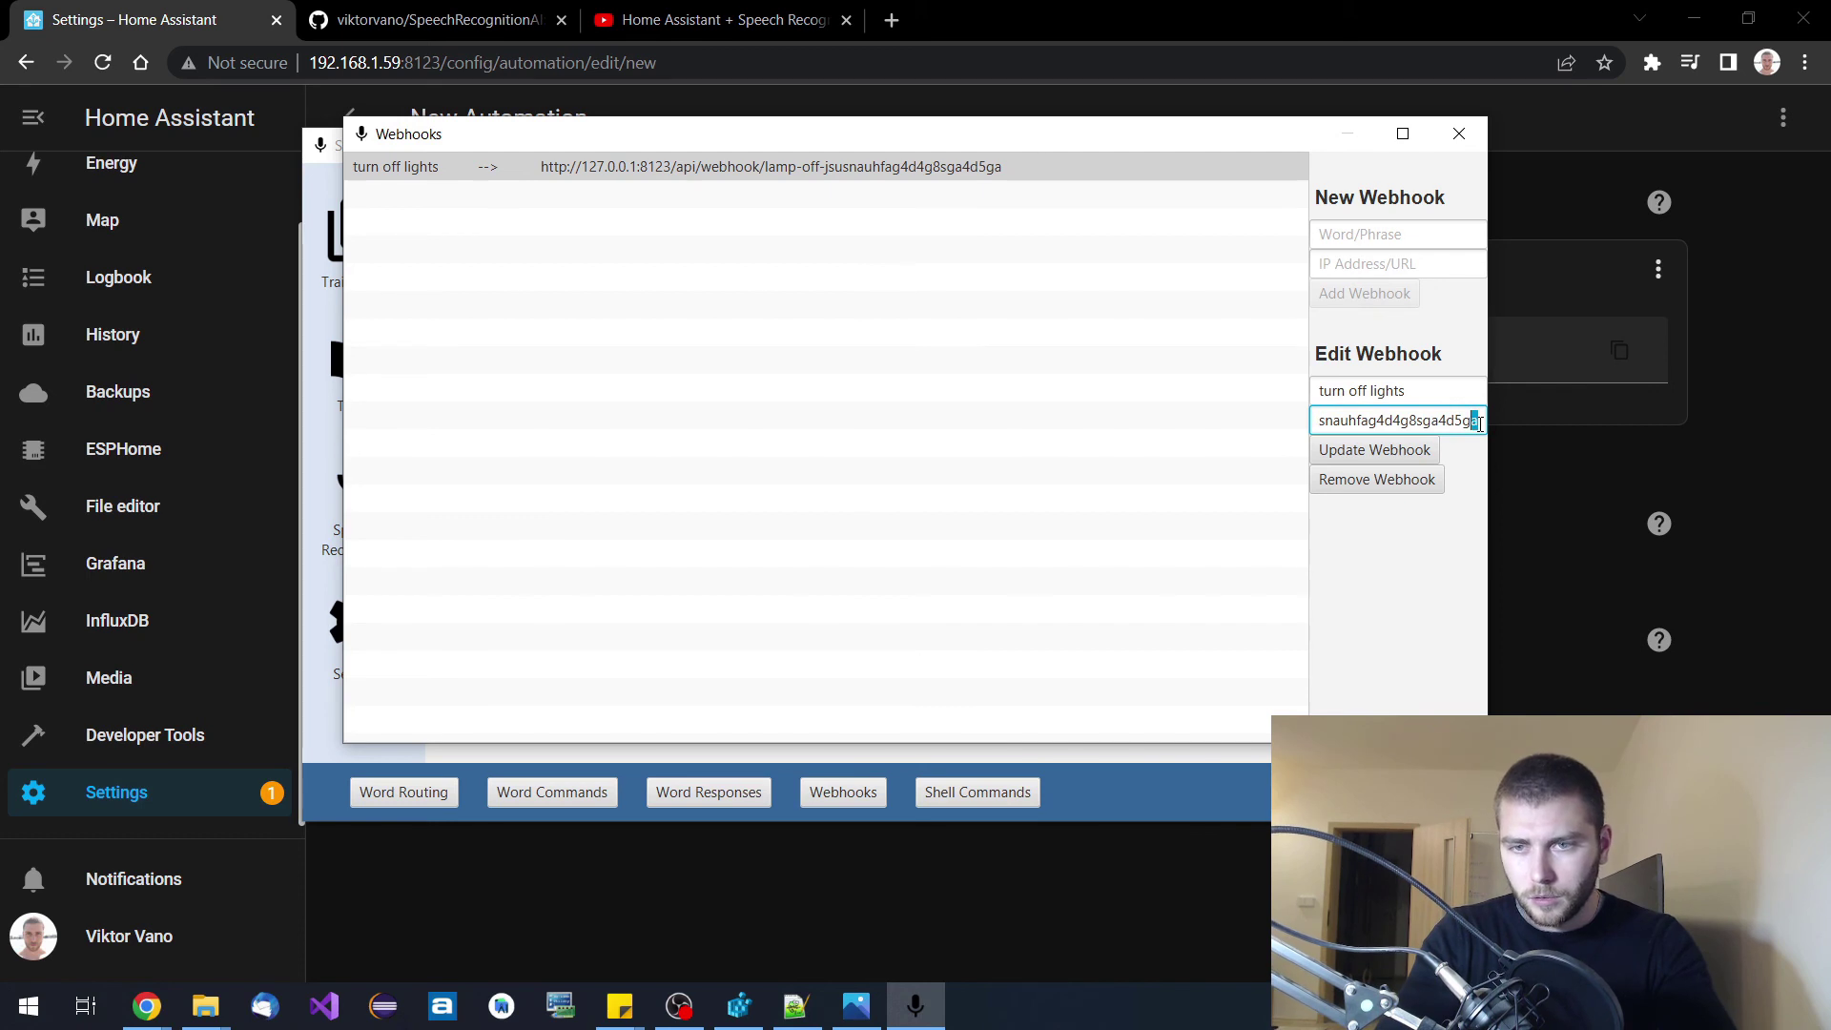
Replace the old webhook ID with the pasted Home Assistant ID and update the webhook.
{"action": "key", "text": "shift+Left"}
{"action": "key", "text": "shift+Left"}
{"action": "key", "text": "shift+Left"}
{"action": "key", "text": "shift+Left"}
{"action": "key", "text": "shift+Left"}
{"action": "key", "text": "shift+Left"}
{"action": "key", "text": "shift+Left"}
{"action": "key", "text": "shift+Left"}
{"action": "key", "text": "shift+Left"}
{"action": "key", "text": "shift+Left"}
{"action": "key", "text": "shift+Left"}
{"action": "key", "text": "shift+Left"}
{"action": "key", "text": "shift+Left"}
{"action": "key", "text": "shift+Left"}
{"action": "key", "text": "shift+Left"}
{"action": "key", "text": "shift+Left"}
{"action": "key", "text": "shift+Left"}
{"action": "key", "text": "shift+Left"}
{"action": "key", "text": "shift+Left"}
{"action": "key", "text": "shift+Left"}
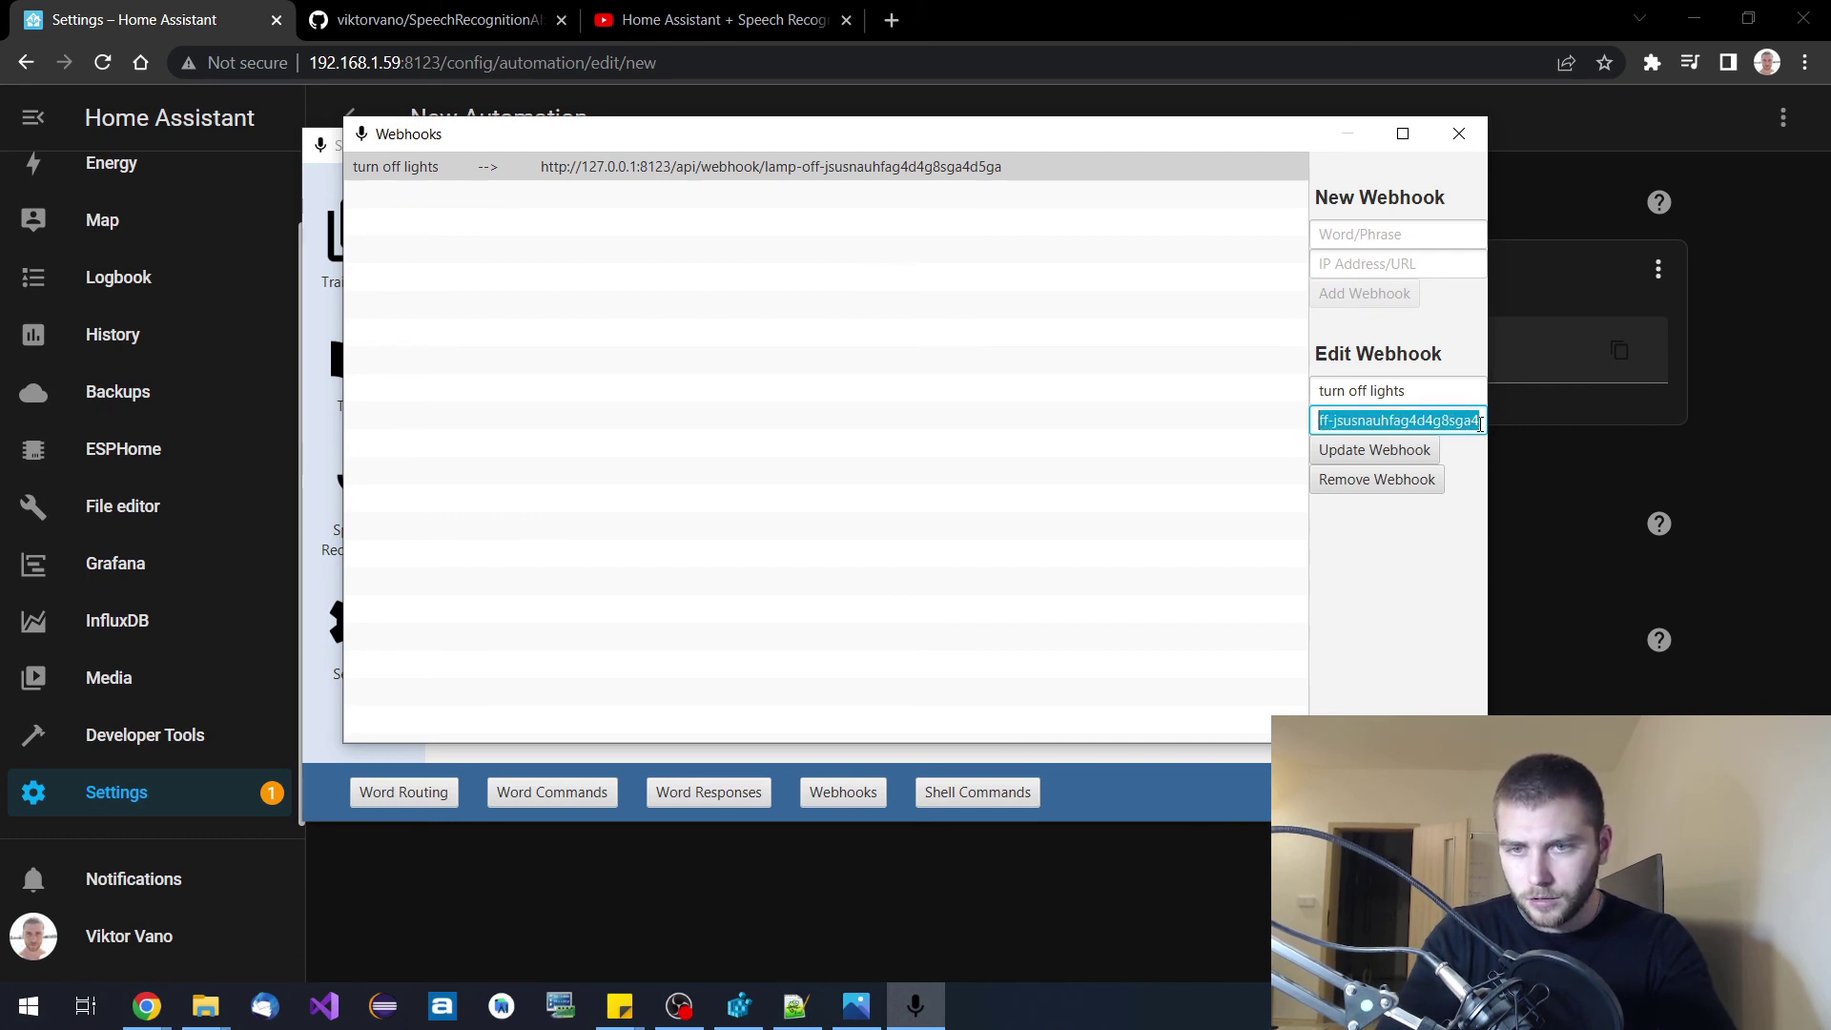
{"action": "key", "text": "shift+Left"}
{"action": "key", "text": "shift+Left"}
{"action": "key", "text": "shift+Left"}
{"action": "key", "text": "shift+Left"}
{"action": "key", "text": "shift+Left"}
{"action": "key", "text": "shift+Left"}
{"action": "key", "text": "shift+Left"}
{"action": "key", "text": "shift+Left"}
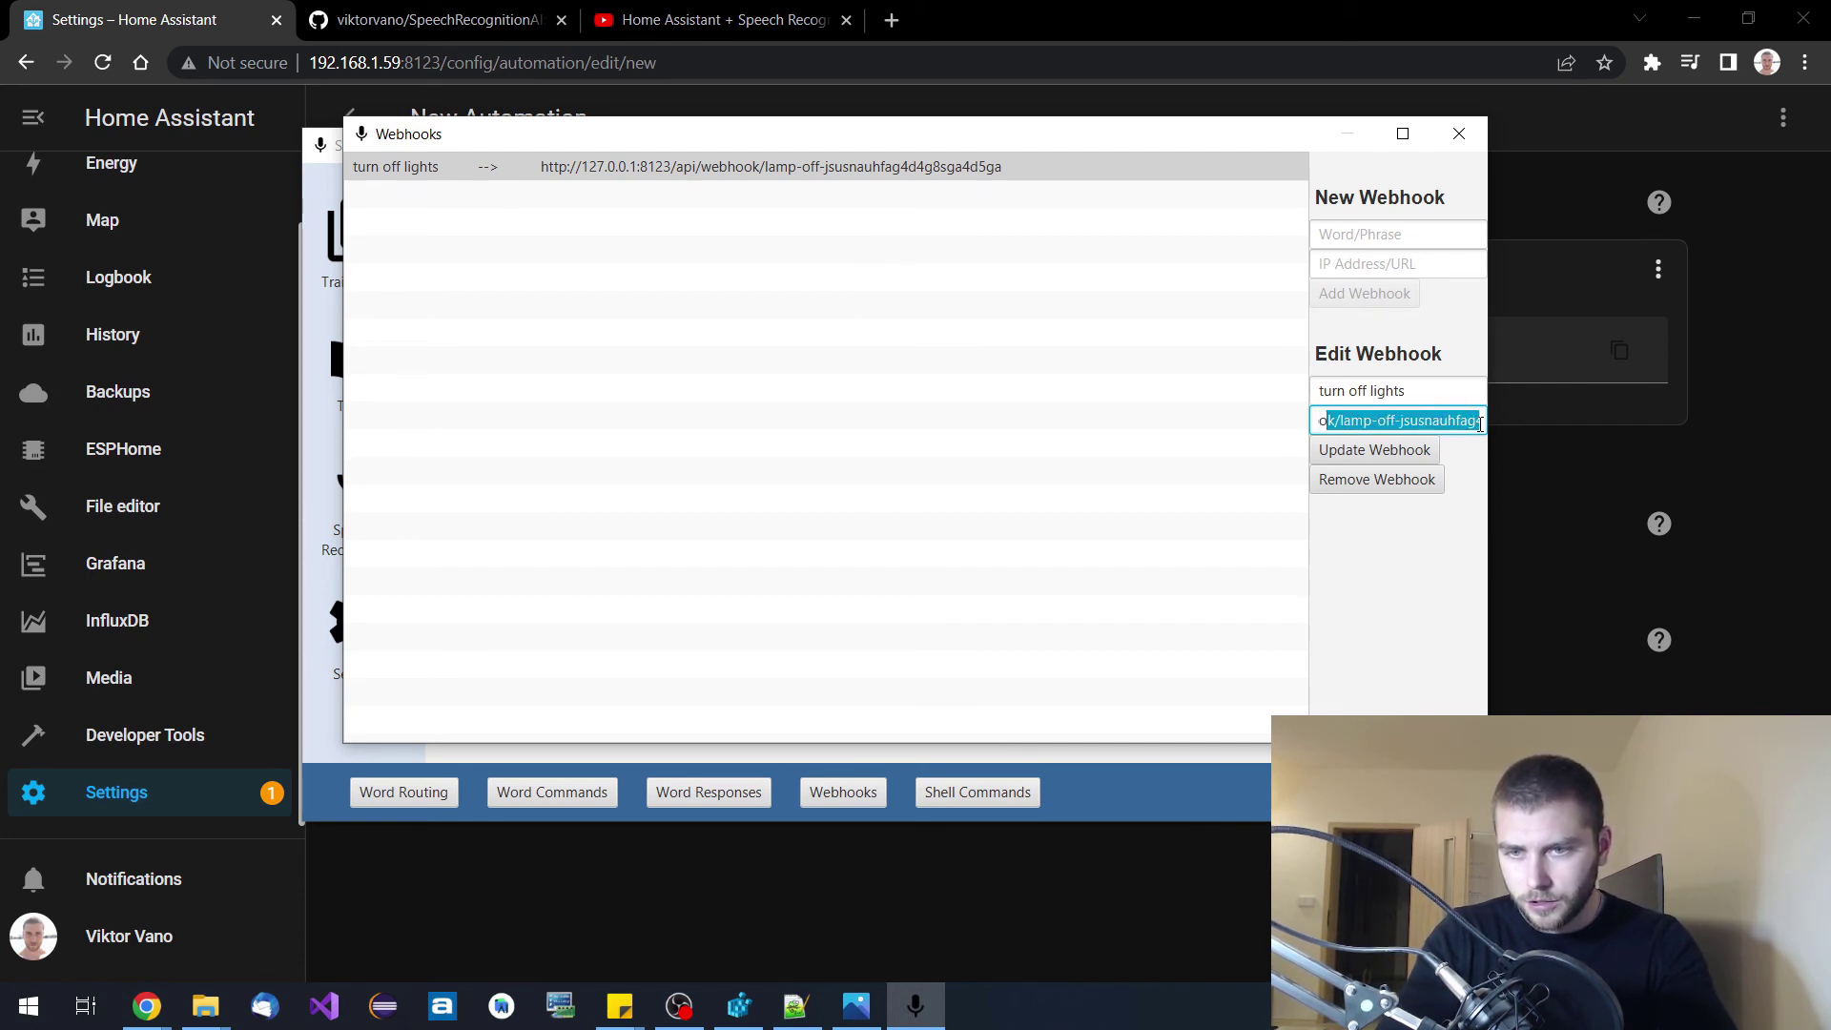
{"action": "key", "text": "shift+Left"}
{"action": "key", "text": "shift+Left"}
{"action": "key", "text": "ctrl+v"}
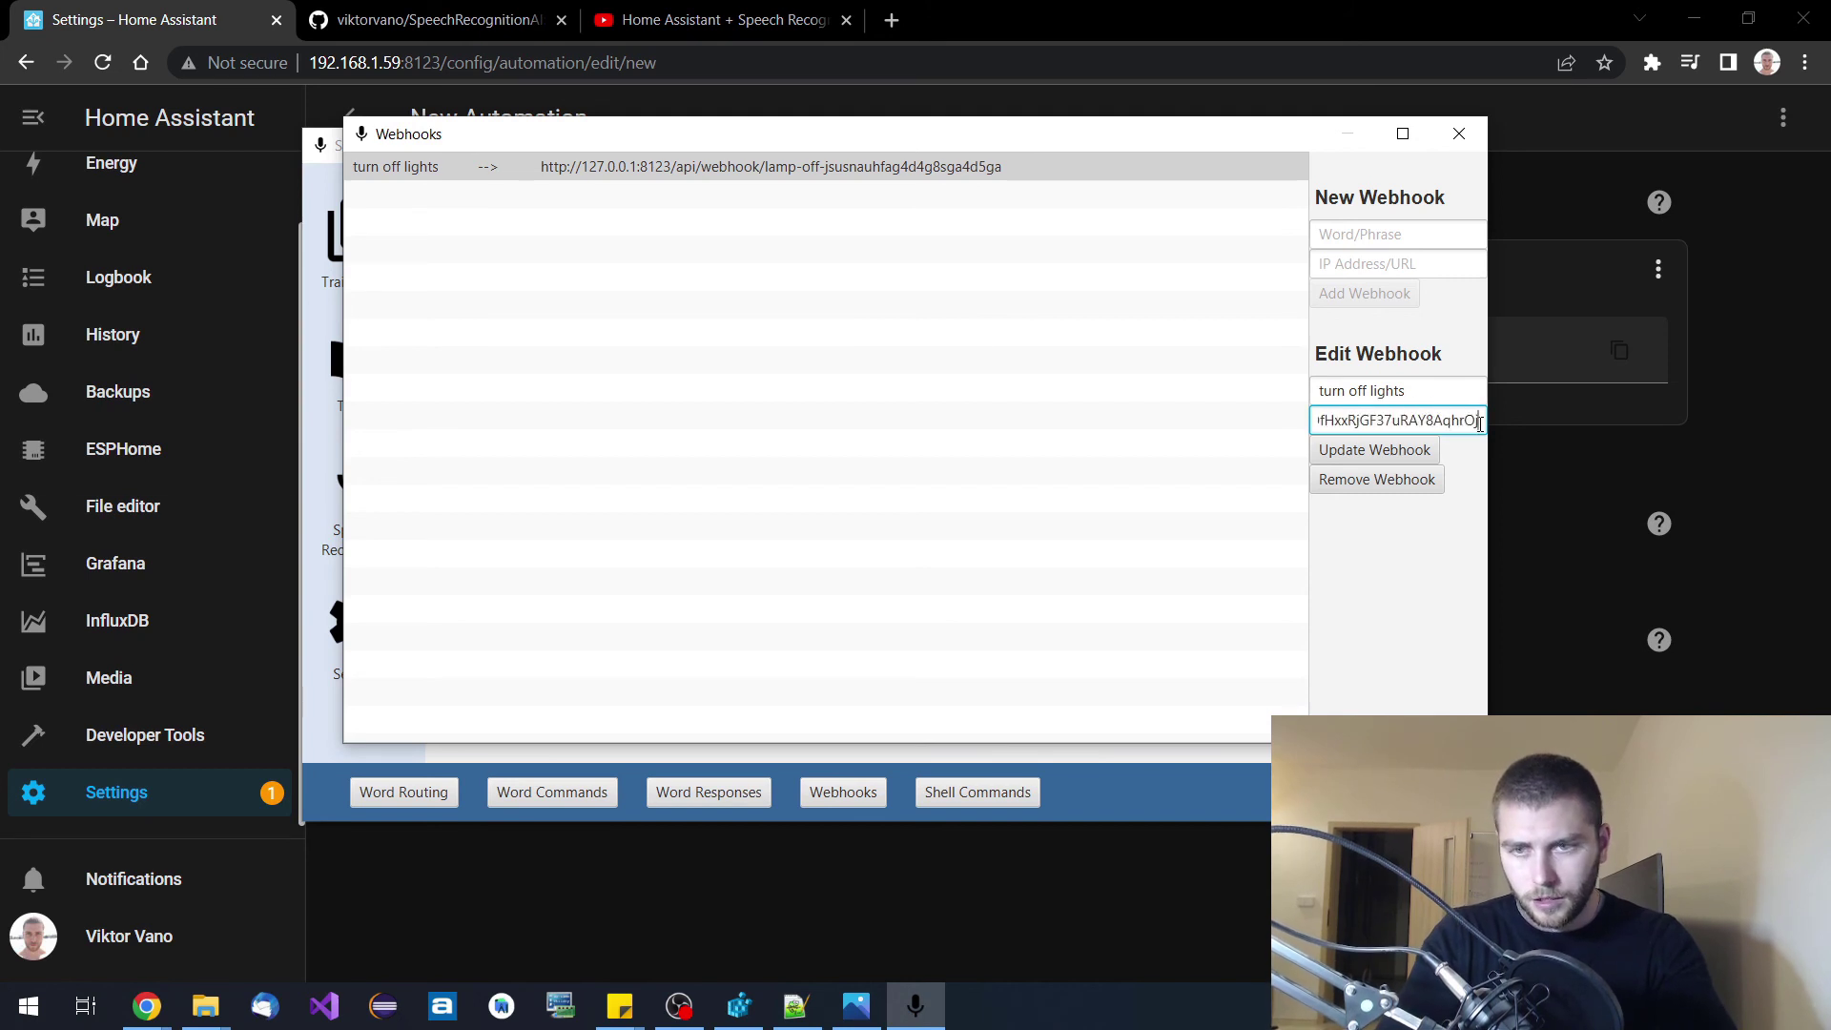
{"action": "left_click", "coordinate": [1384, 458]}
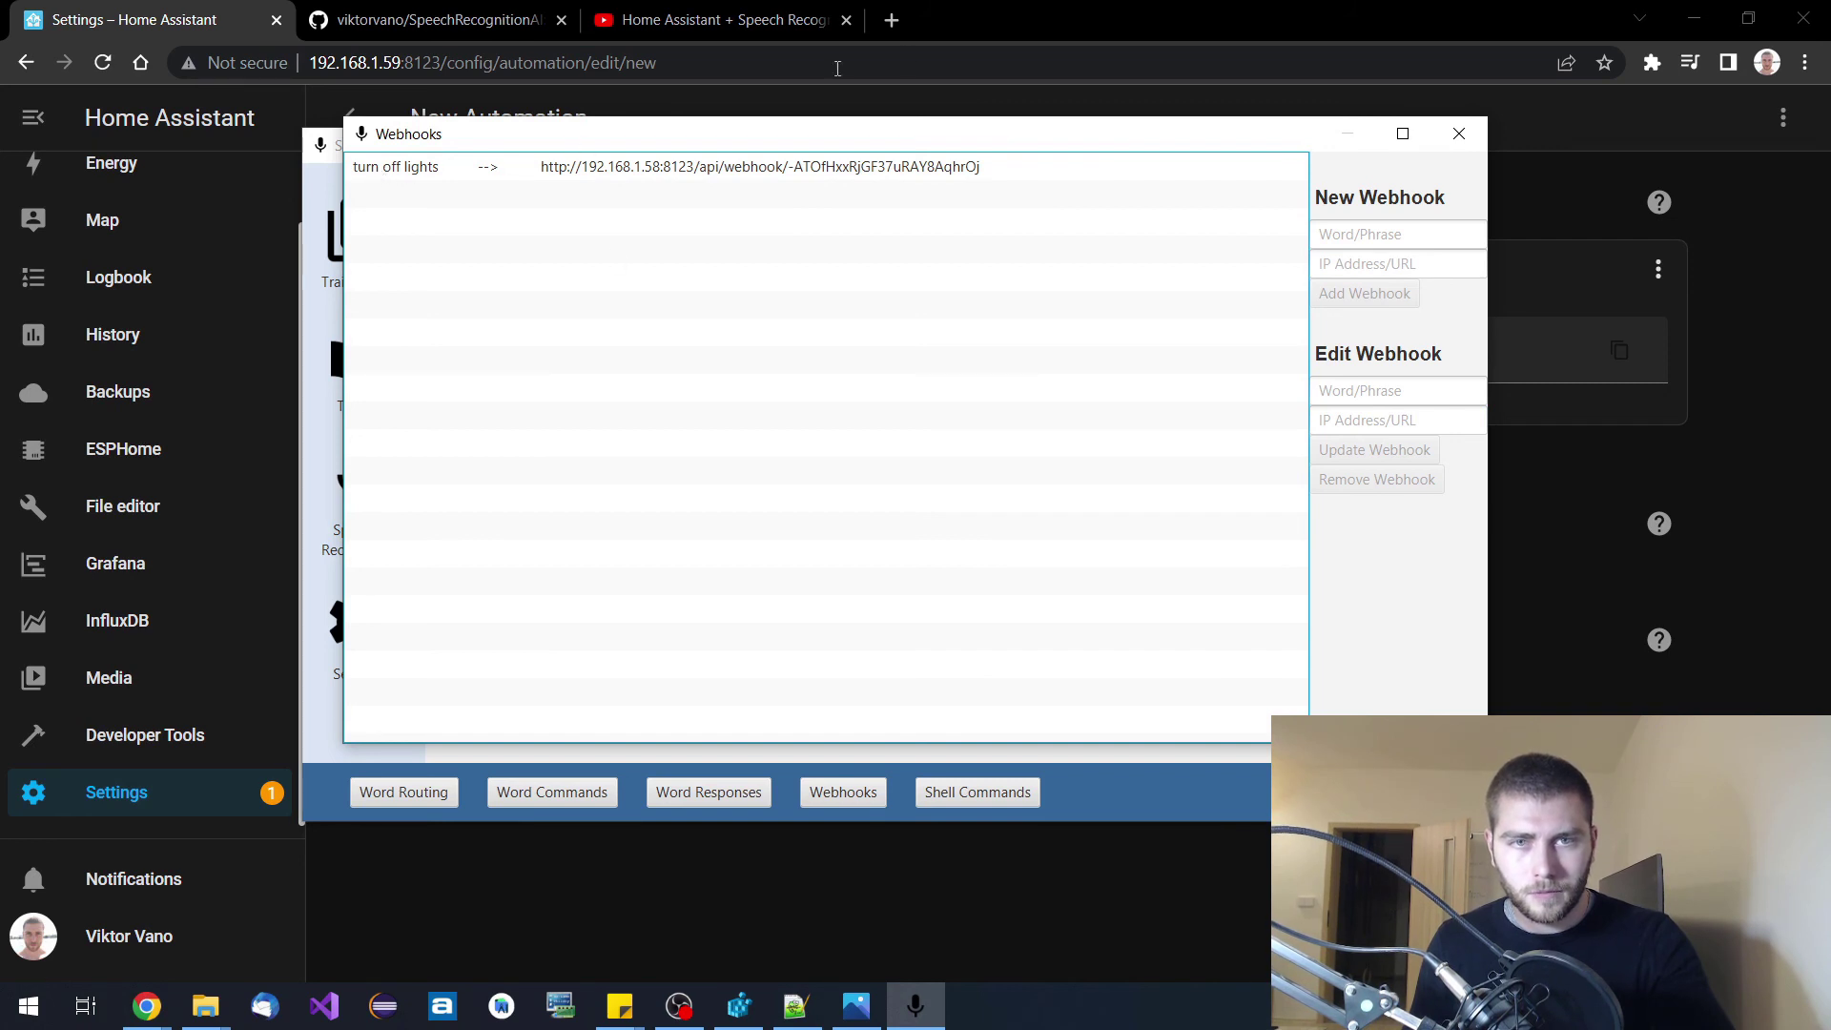
{"action": "left_click", "coordinate": [208, 26]}
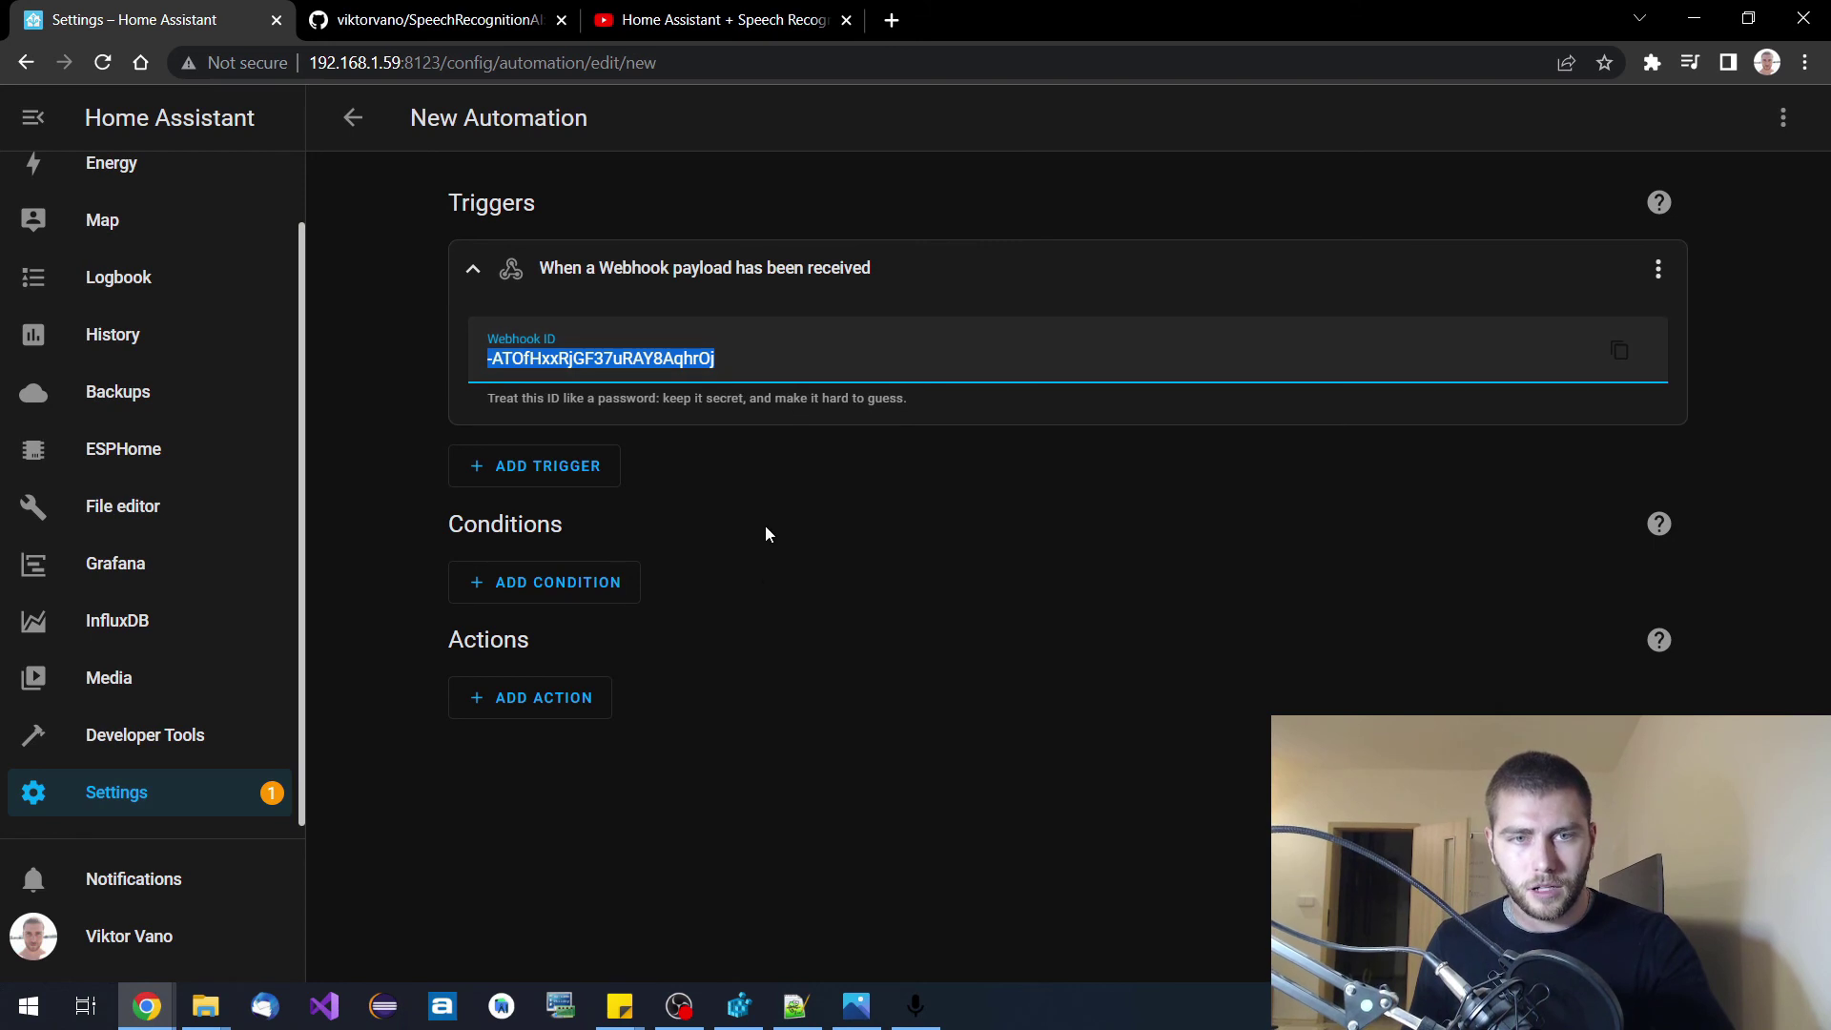
{"action": "left_click", "coordinate": [915, 1006]}
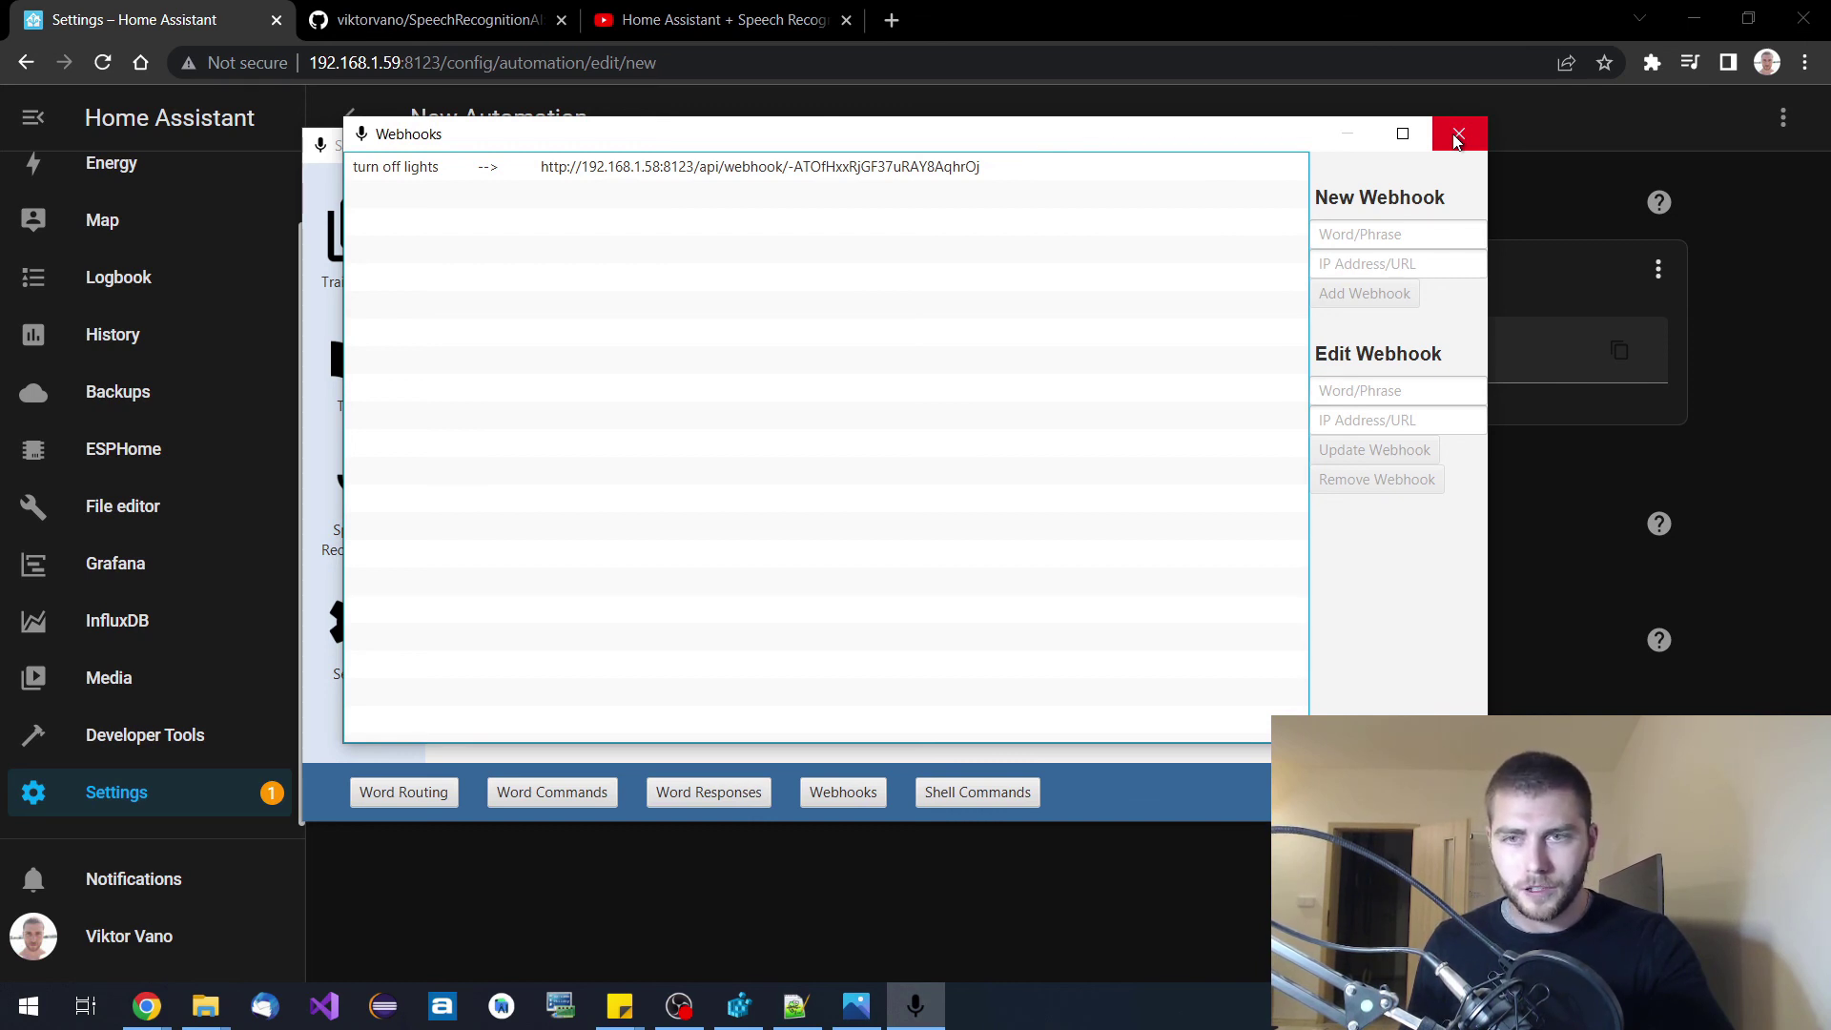
Close the Webhooks window and toggle Use IP Microphone off and back on, leaving it enabled.
{"action": "left_click", "coordinate": [1458, 134]}
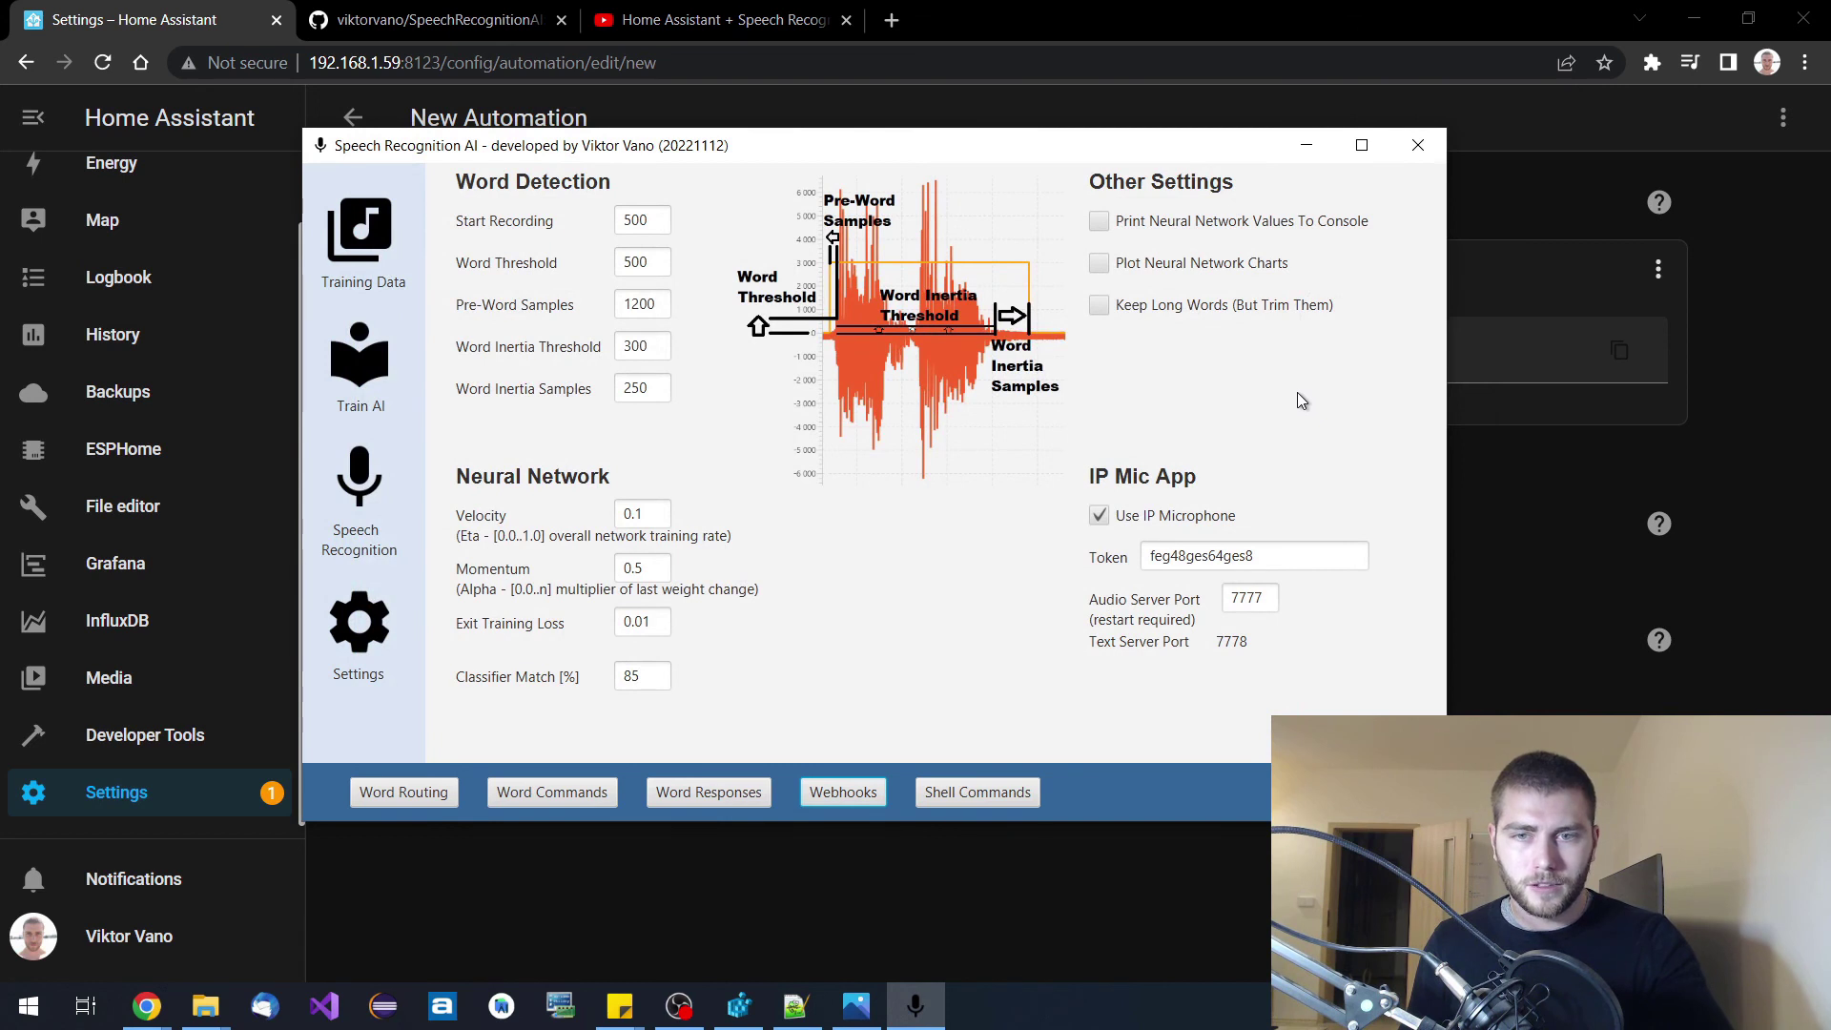
{"action": "left_click_drag", "start_coordinate": [1203, 145], "coordinate": [1242, 152]}
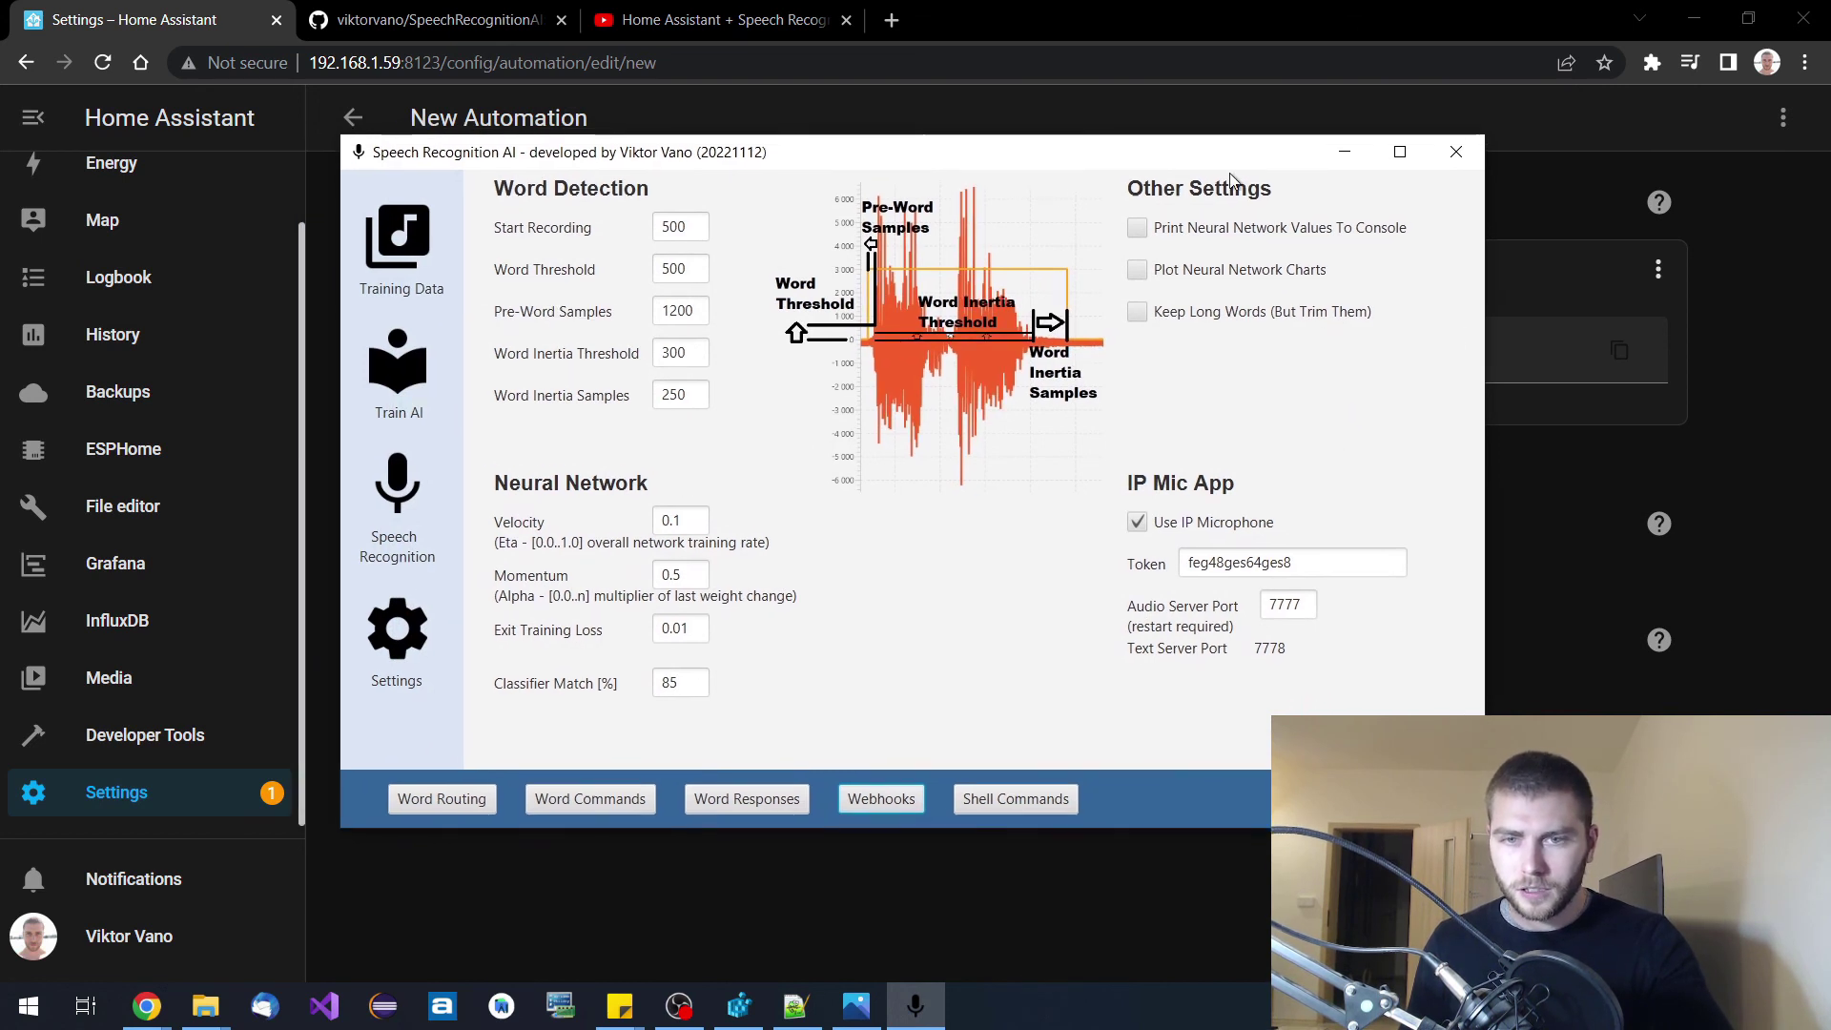
{"action": "left_click", "coordinate": [1138, 523]}
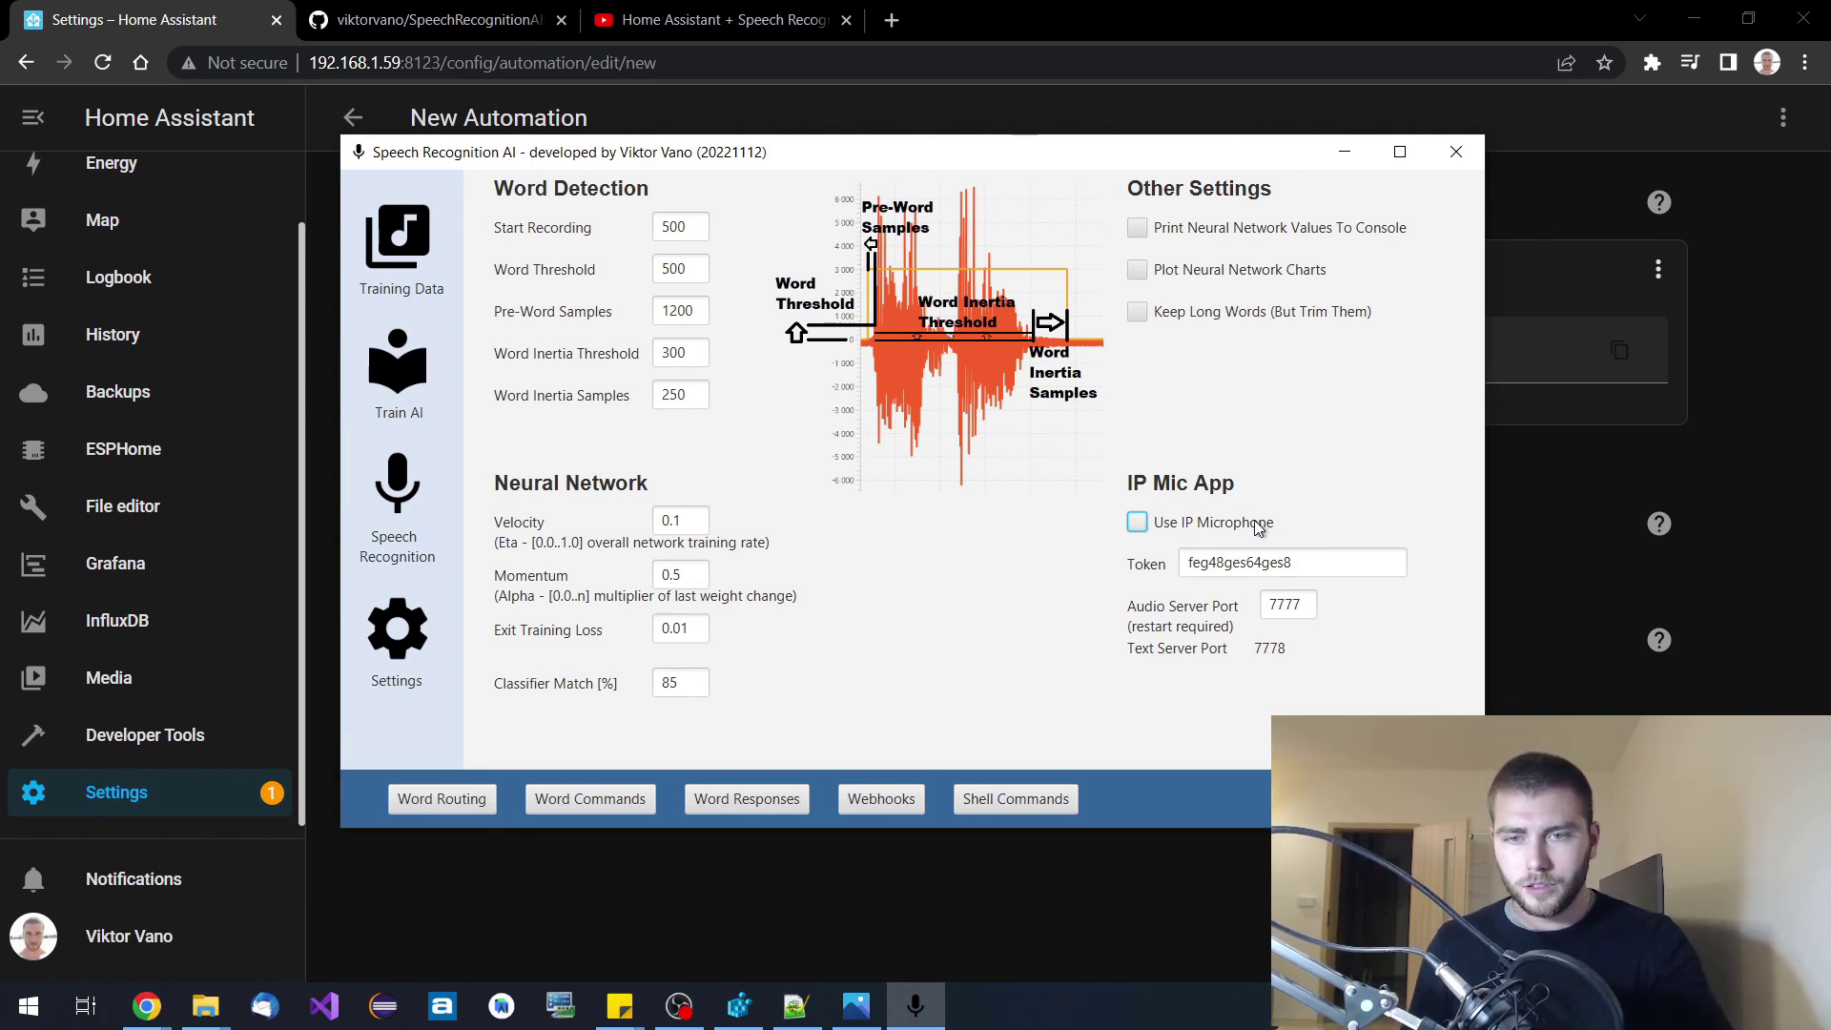
{"action": "left_click", "coordinate": [1255, 524]}
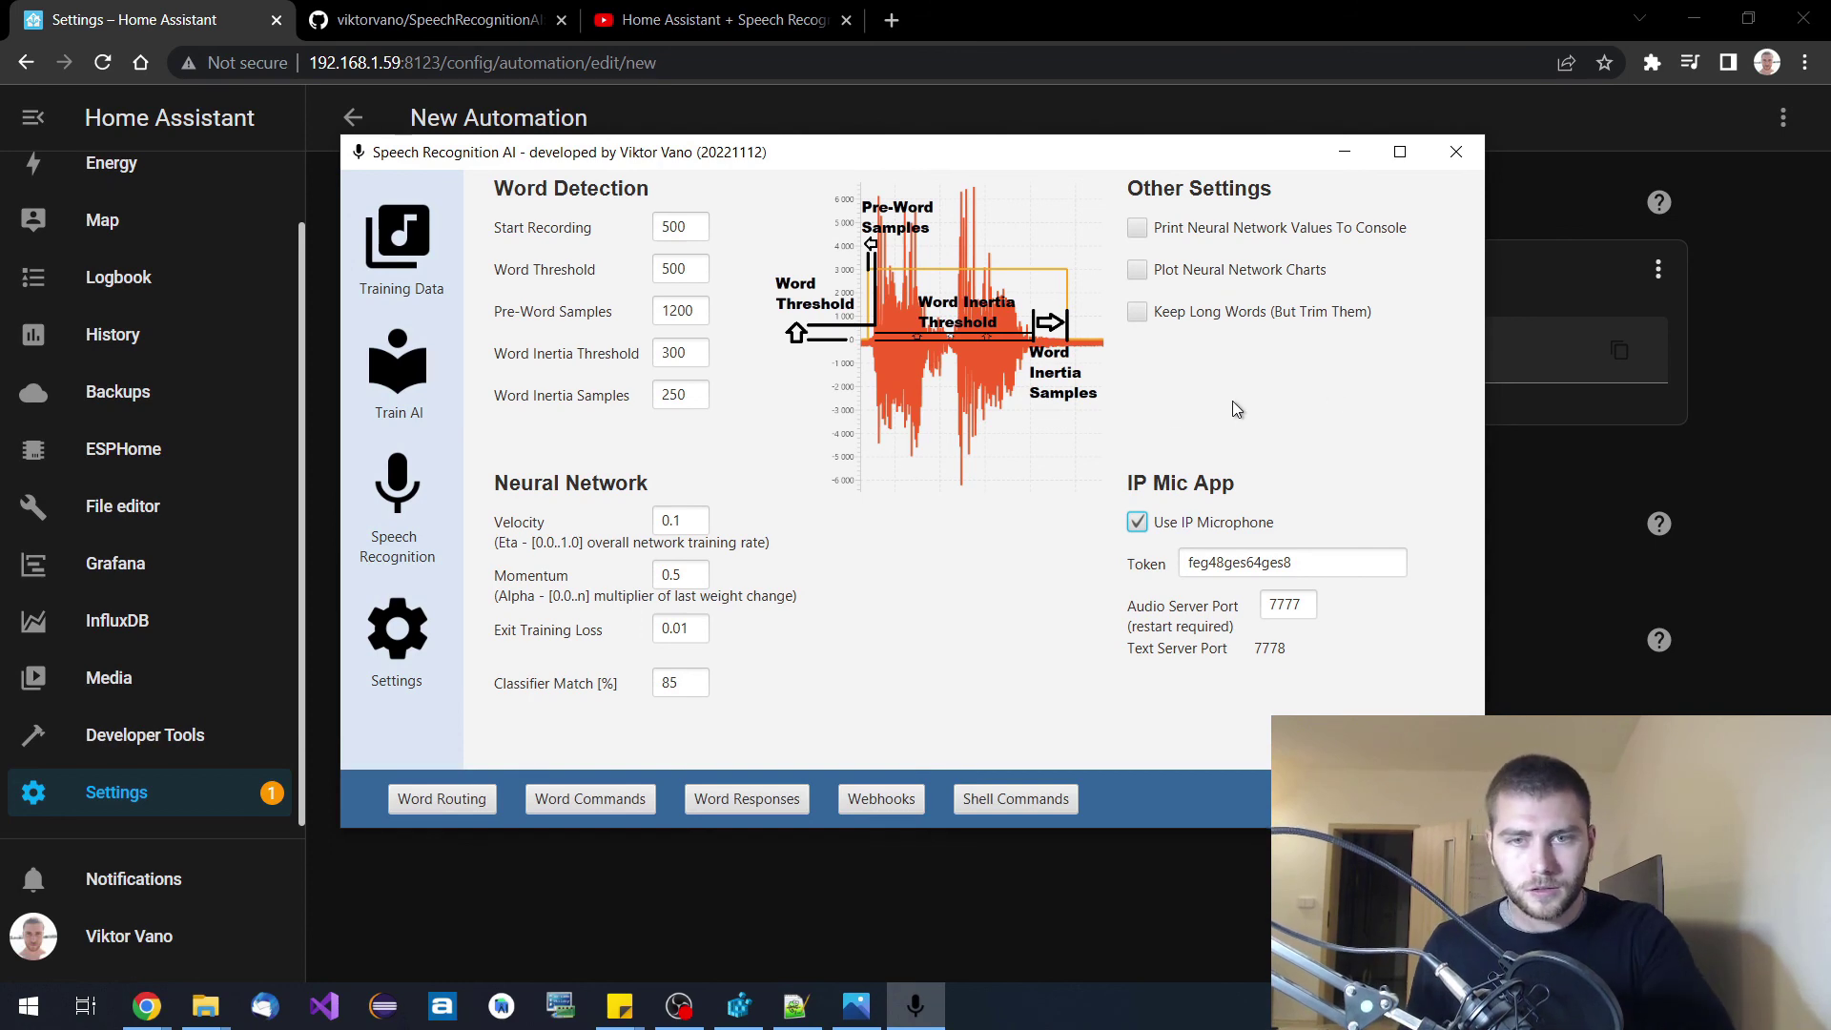
Browse the Speech Recognition, Train AI and Training Data pages, then bring up the GitHub SpeechRecognitionAI README.
{"action": "left_click", "coordinate": [398, 491]}
{"action": "left_click", "coordinate": [400, 376]}
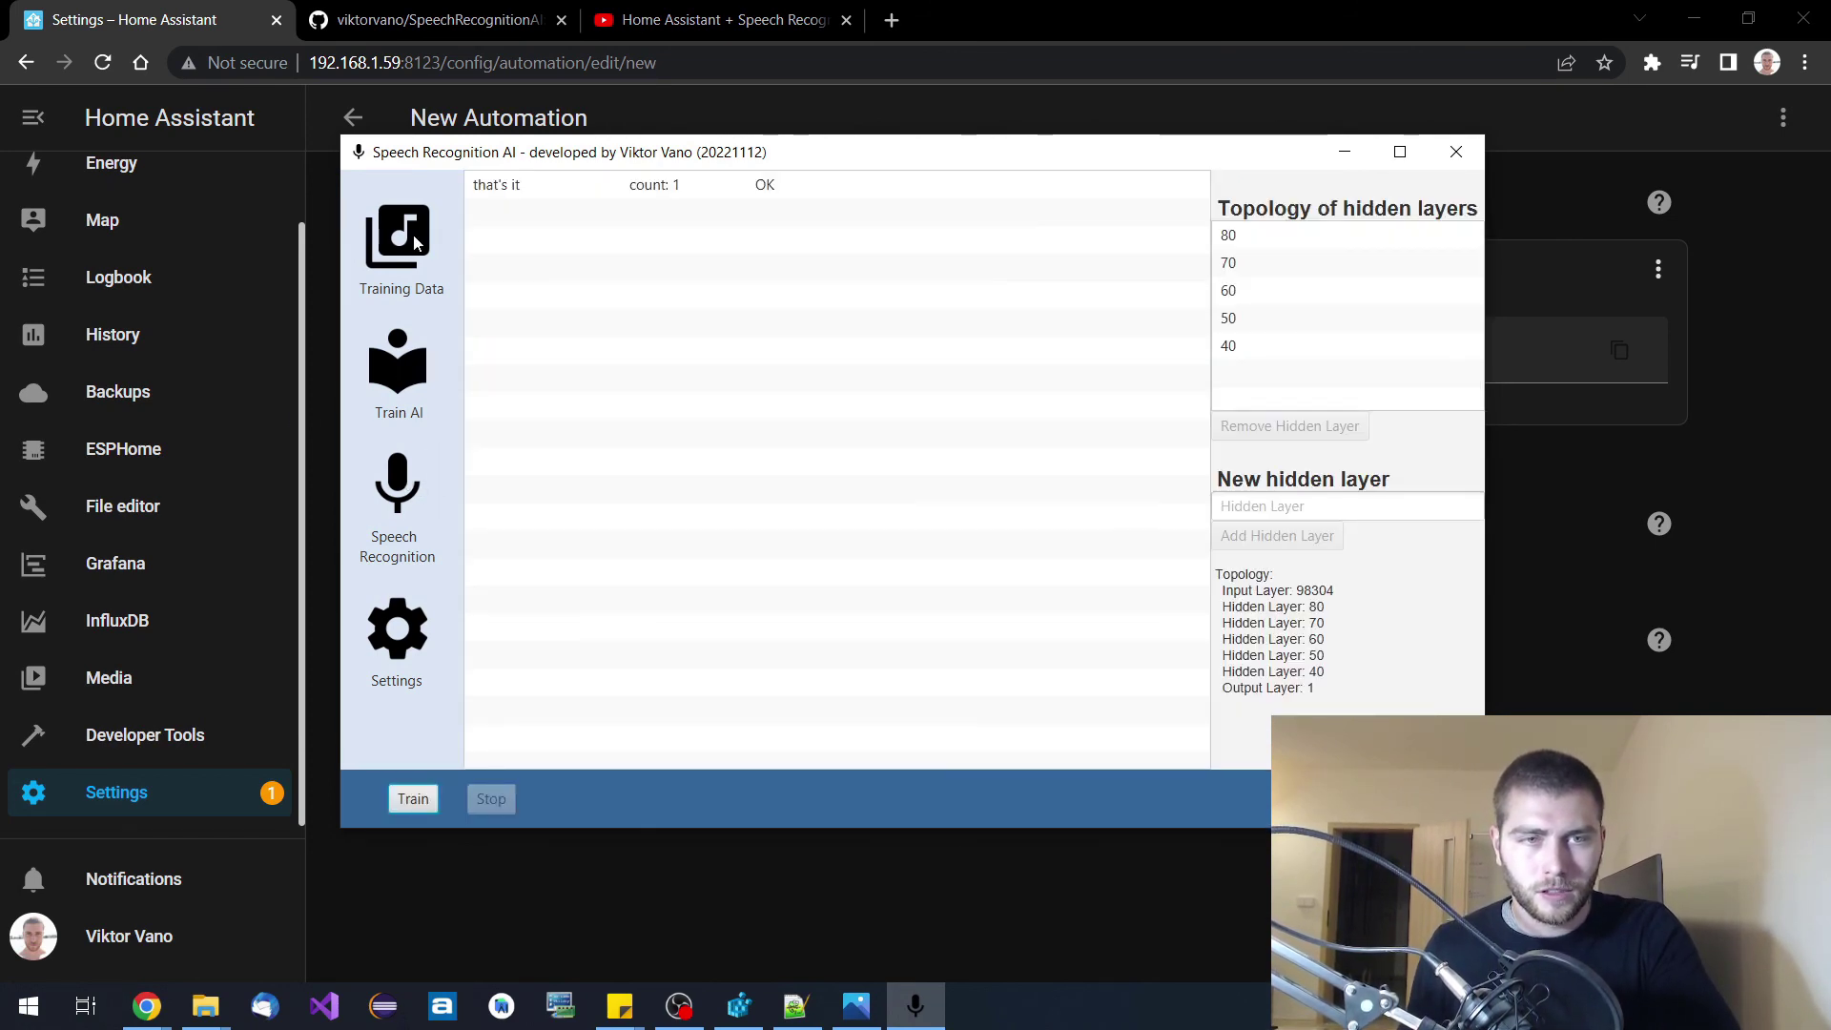
{"action": "left_click", "coordinate": [405, 258]}
{"action": "left_click", "coordinate": [1085, 109]}
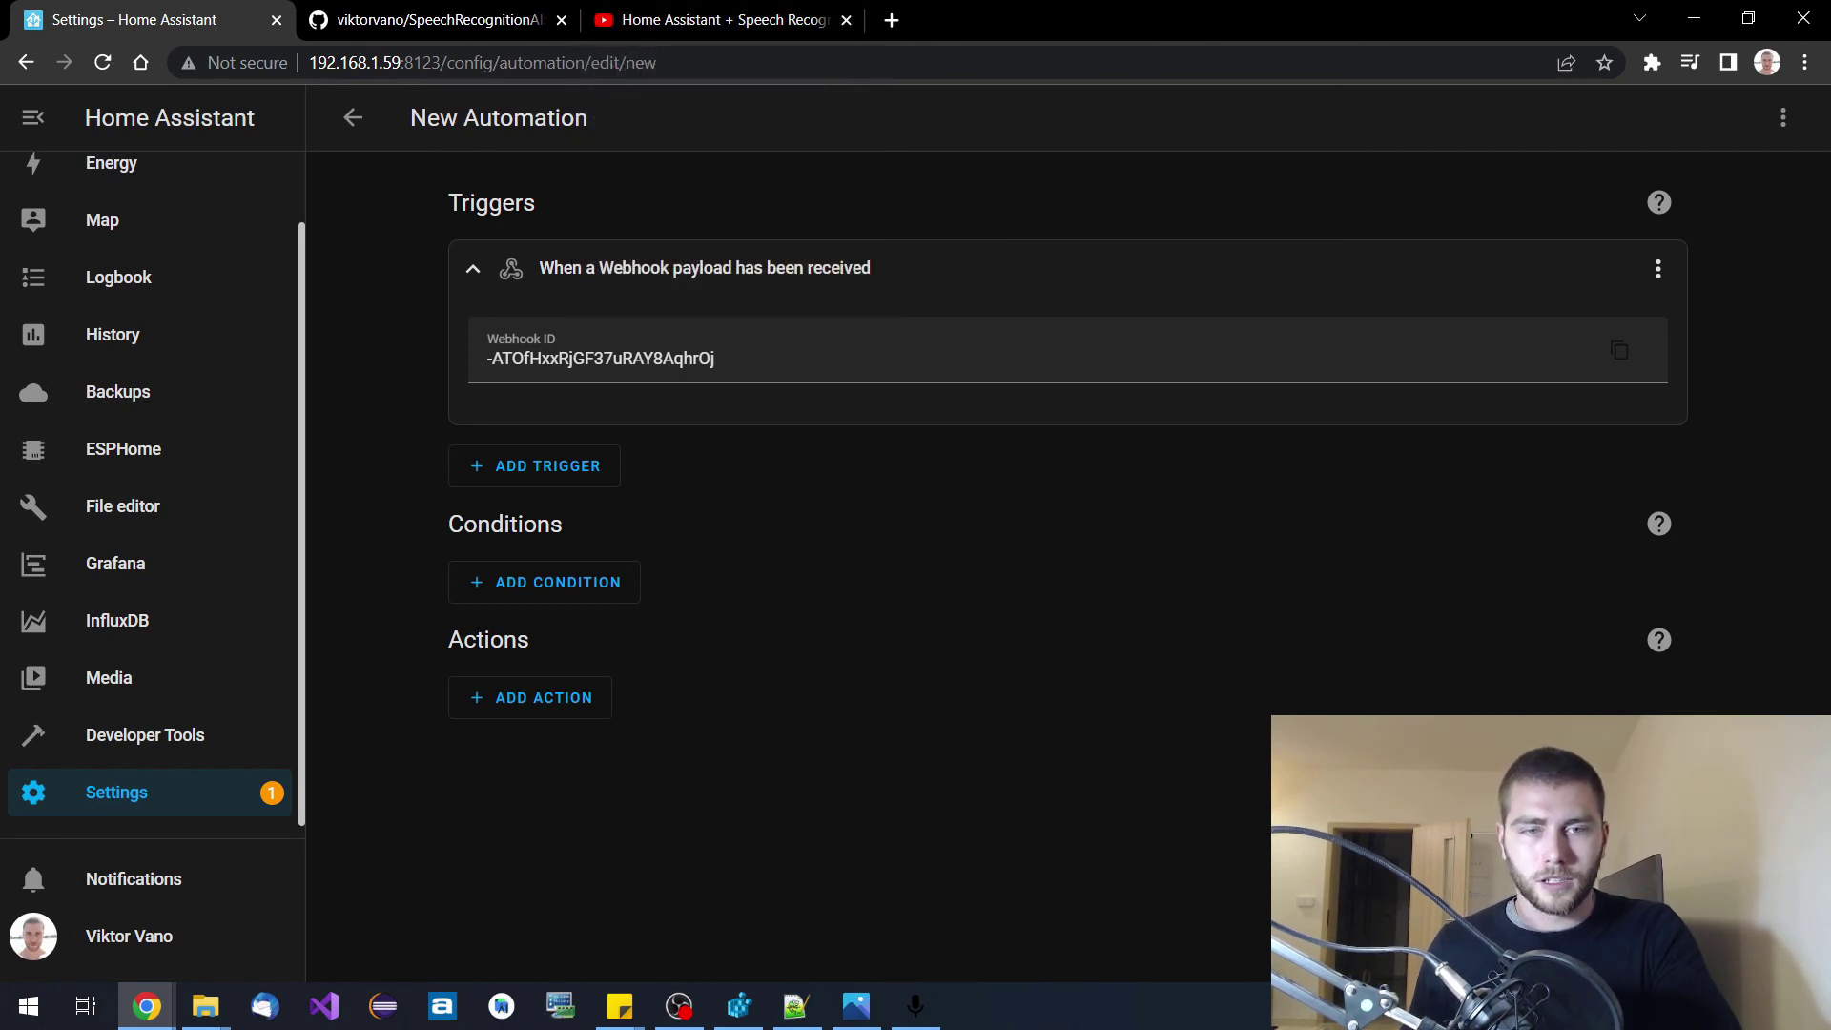
{"action": "left_click", "coordinate": [461, 29]}
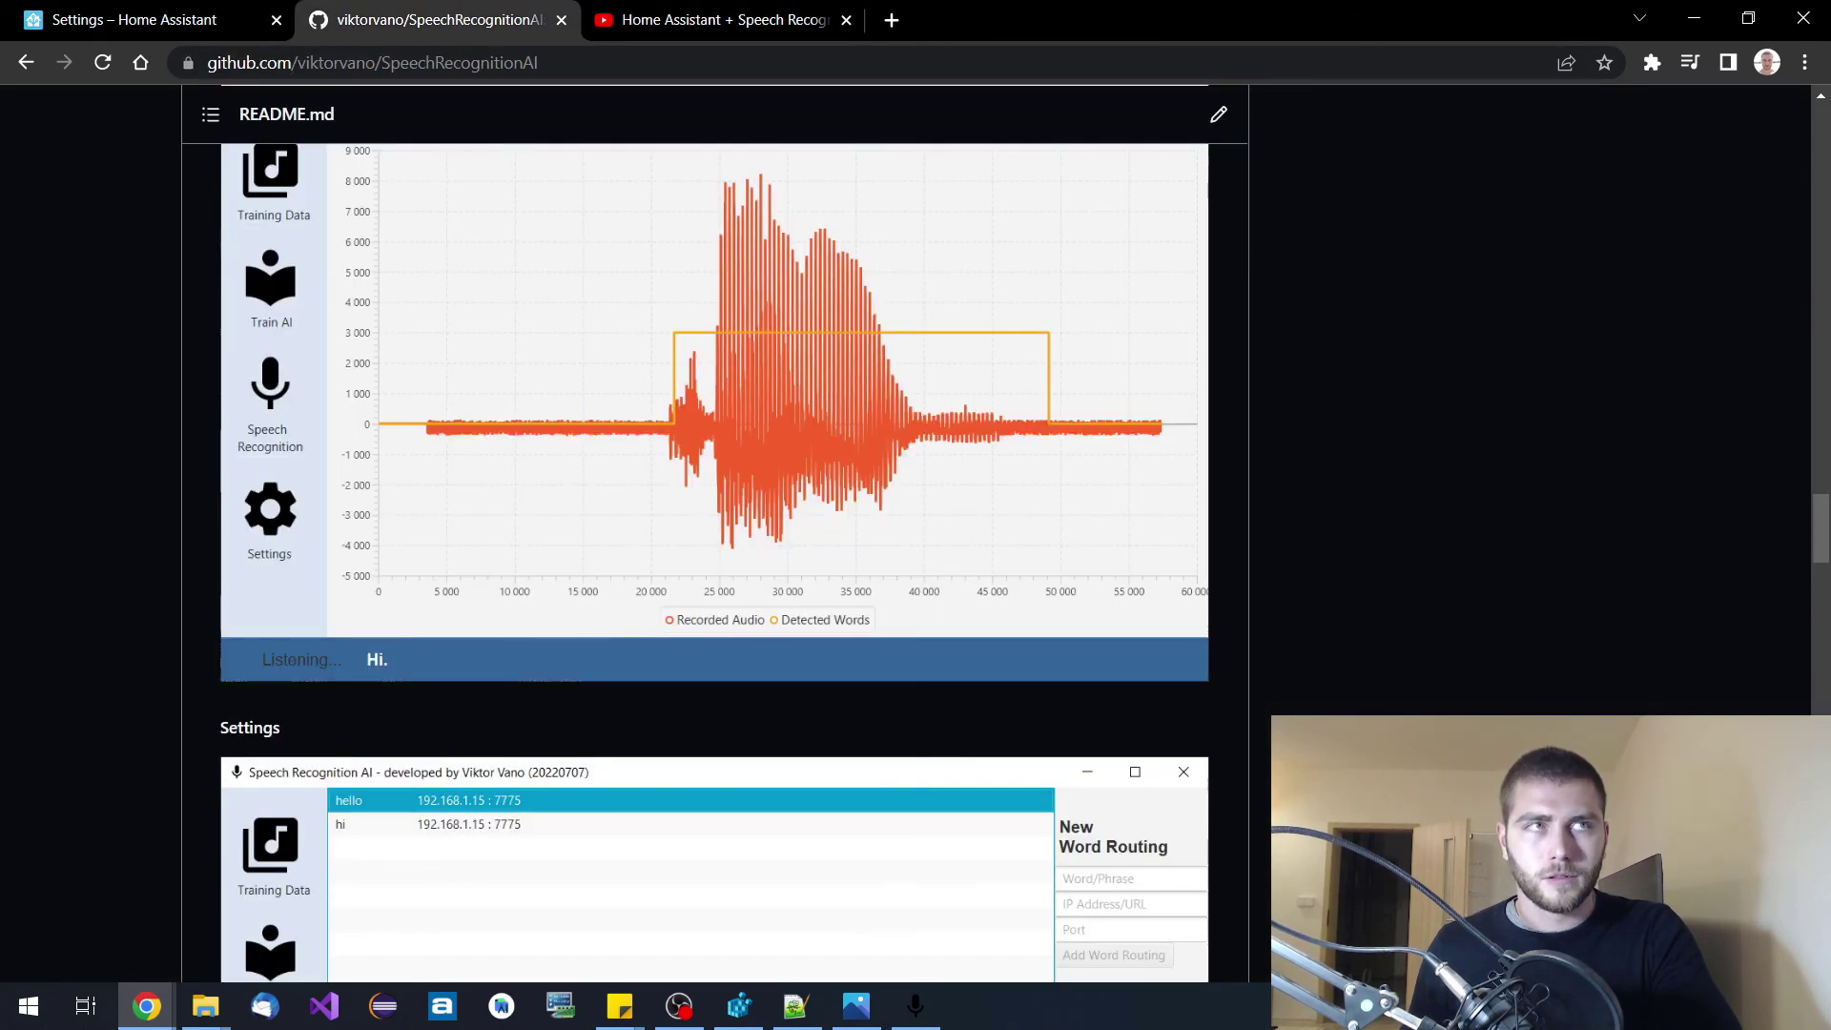